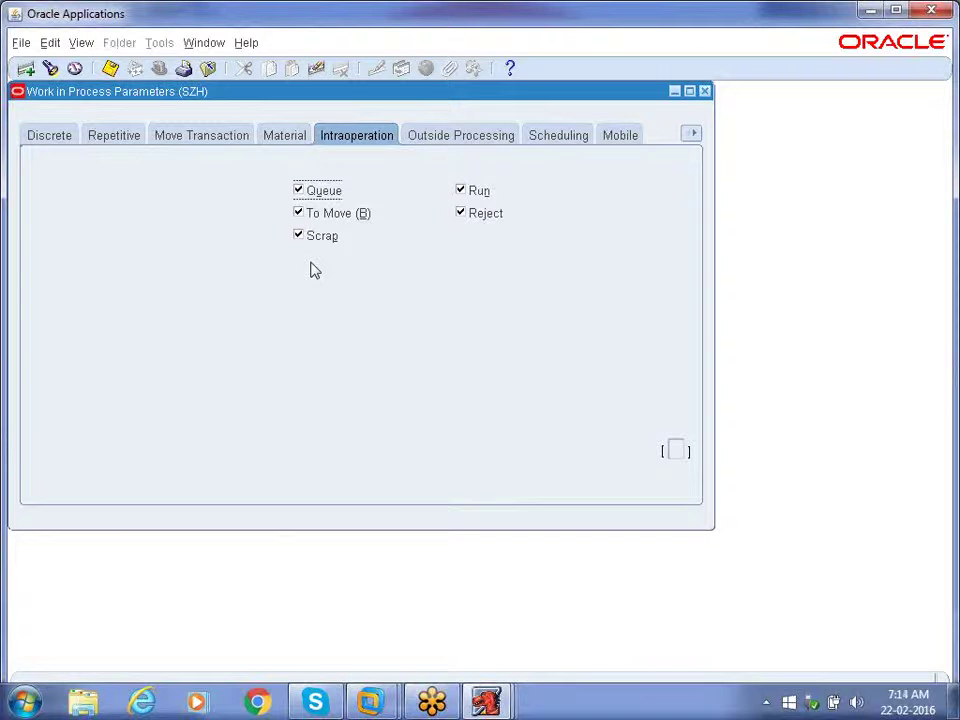
# Step: Review the Outside Processing, Scheduling and Mobile parameters, return to the Discrete parameters, save the record and close the form
pyautogui.click(471, 140)
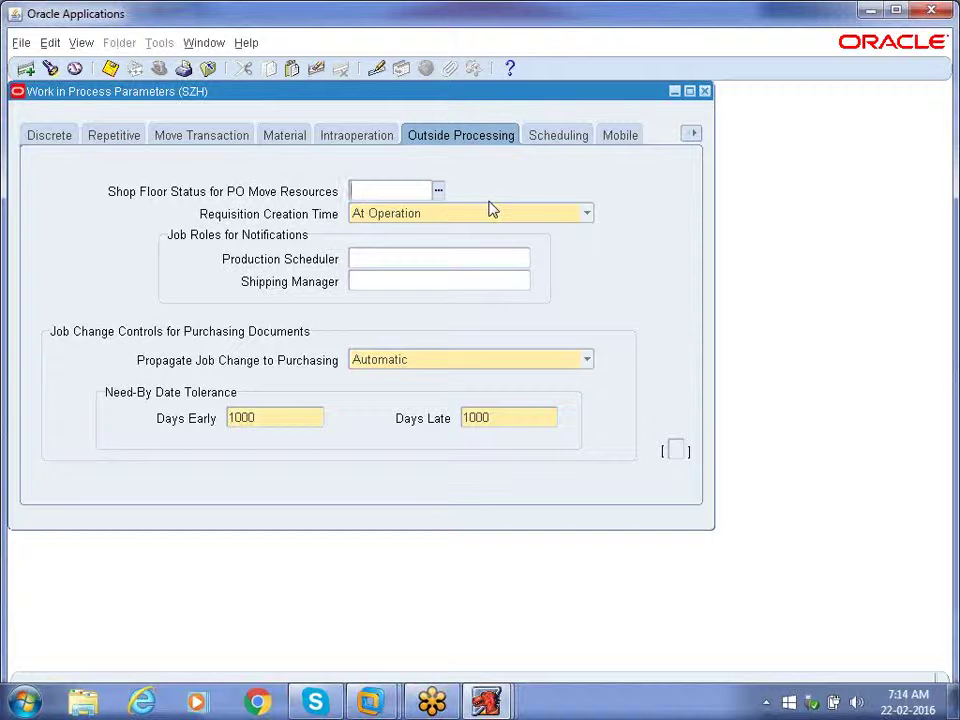
pyautogui.click(549, 135)
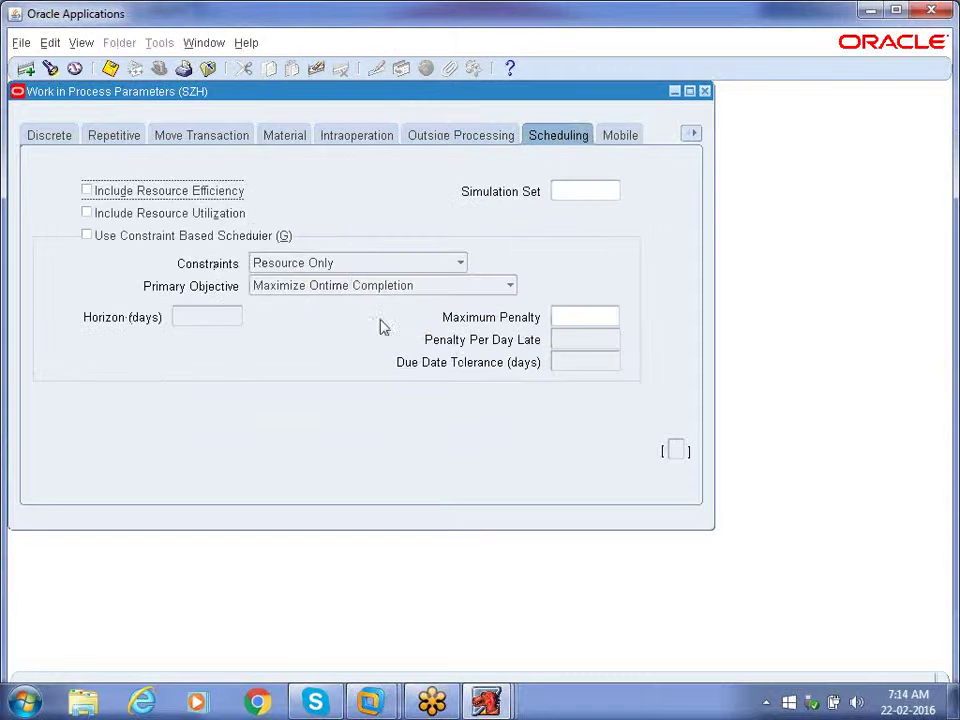
pyautogui.click(620, 137)
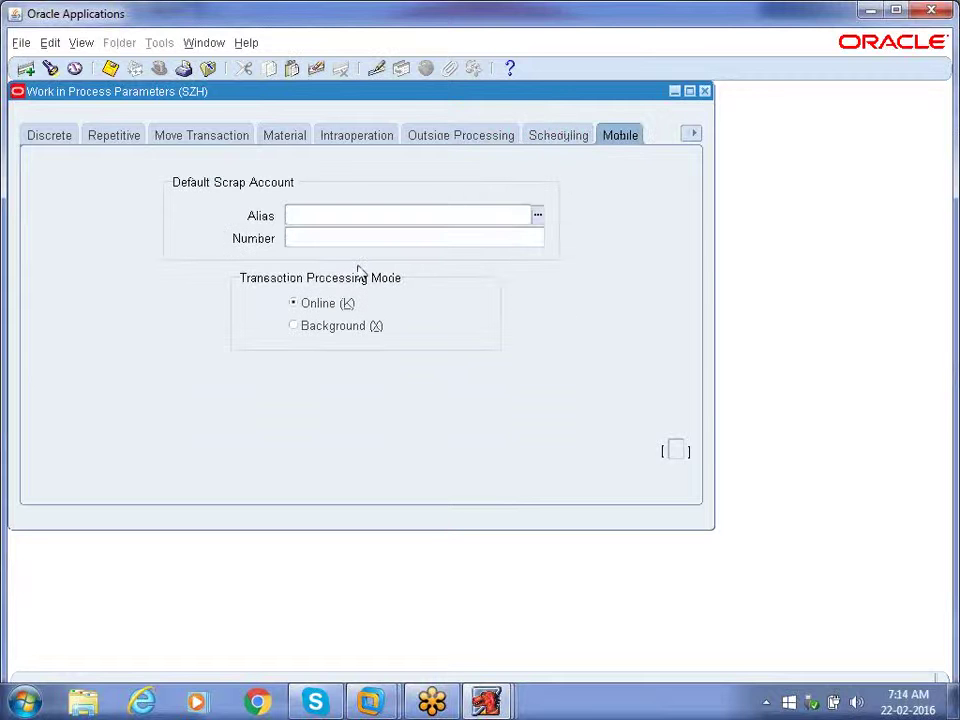
pyautogui.click(49, 139)
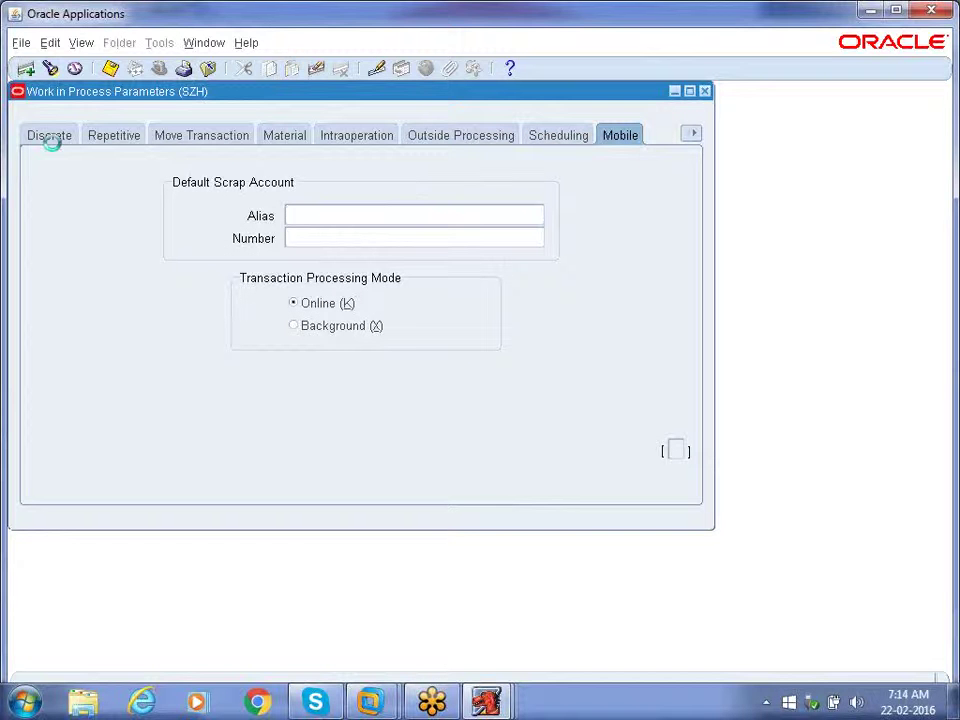
pyautogui.click(110, 68)
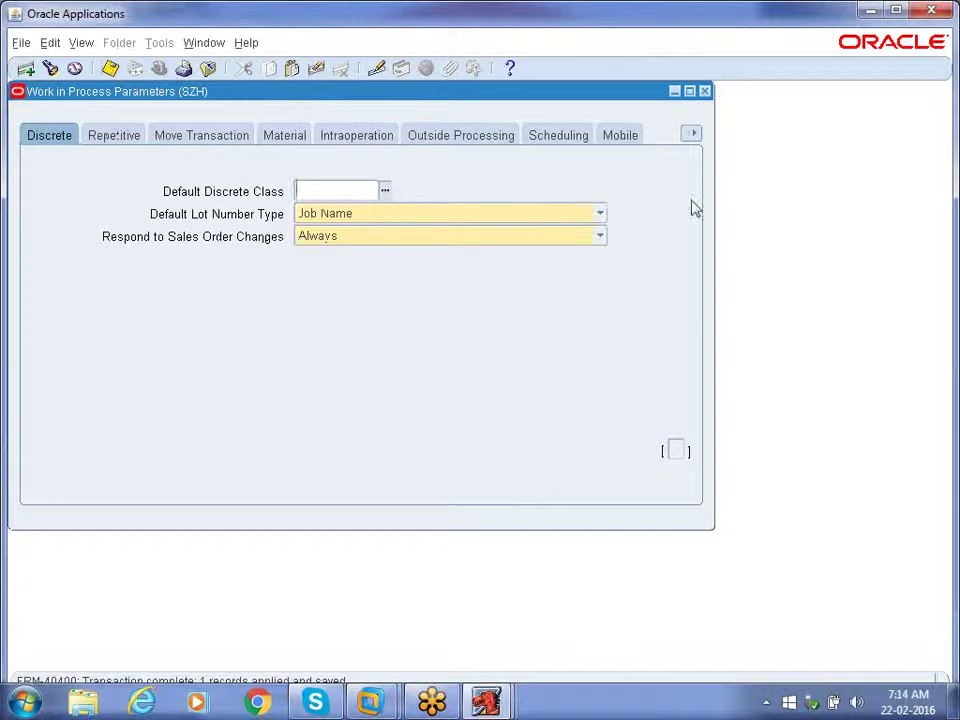
pyautogui.click(706, 92)
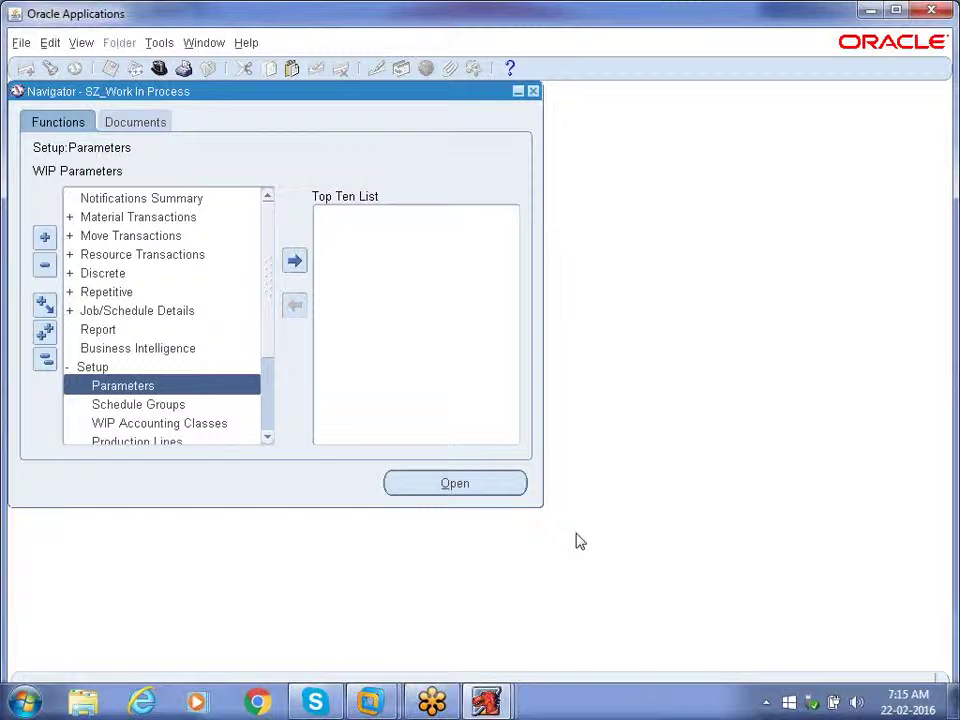
# Step: Open the WIP Accounting Classes setup form and go to its Material variance account
pyautogui.click(101, 369)
pyautogui.click(182, 424)
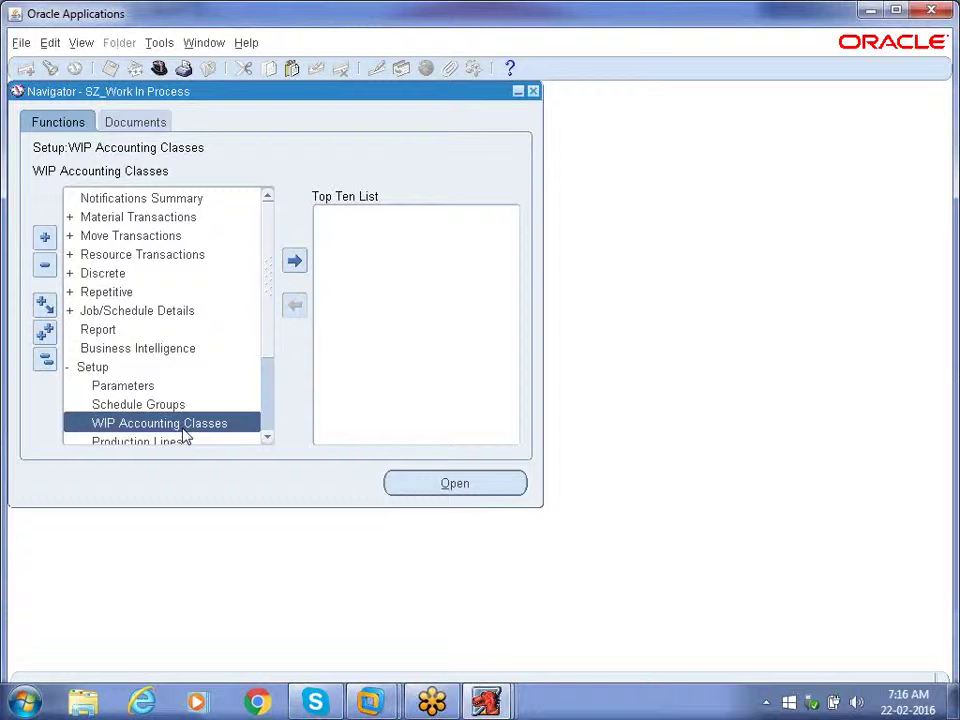
pyautogui.doubleClick(184, 423)
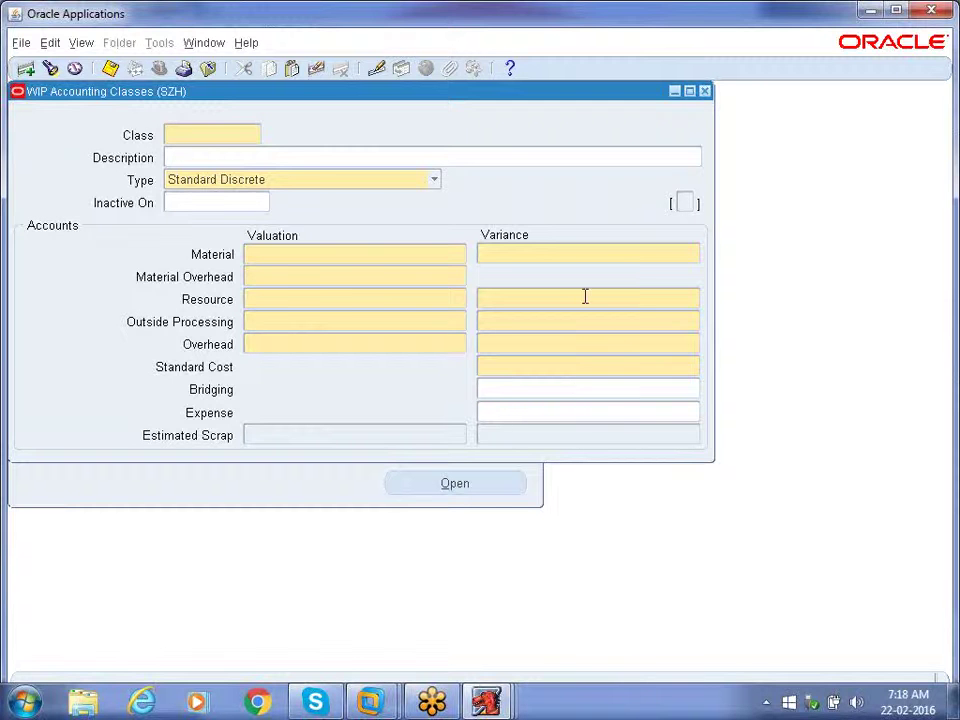
pyautogui.click(514, 256)
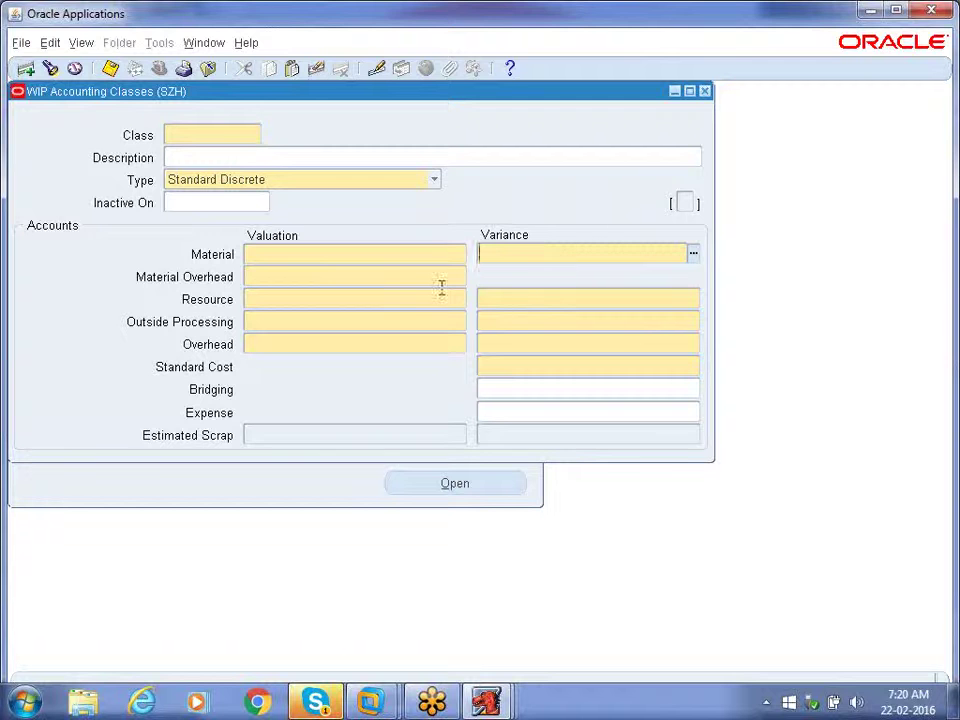
# Step: Switch to Skype, reply to the contact's unread request with the meeting ID, and minimise the chat window
pyautogui.click(316, 703)
pyautogui.click(116, 338)
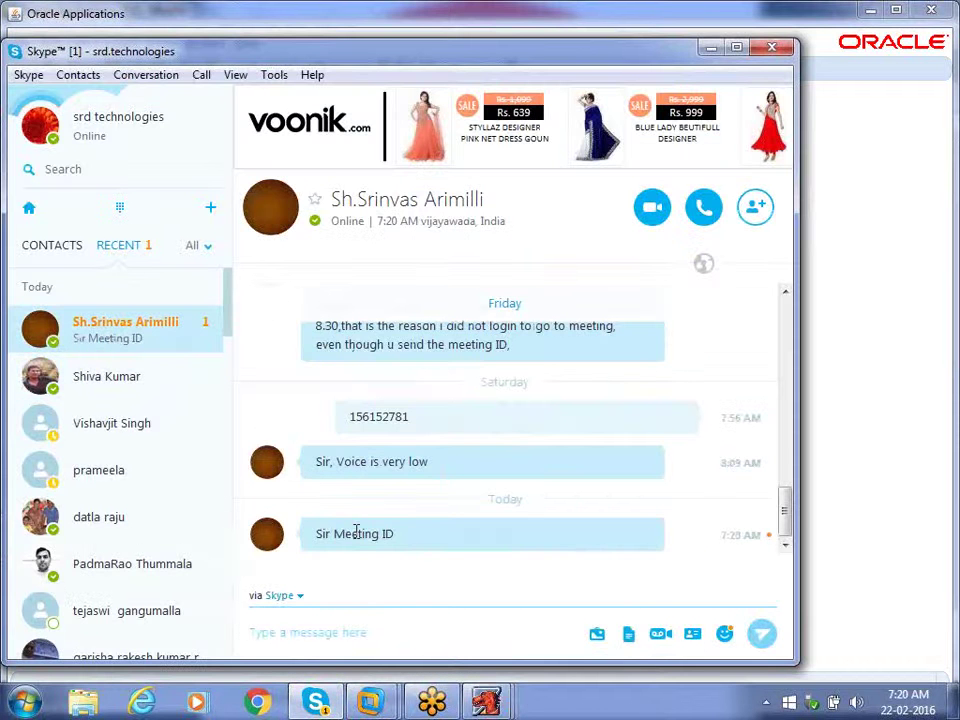
pyautogui.click(332, 680)
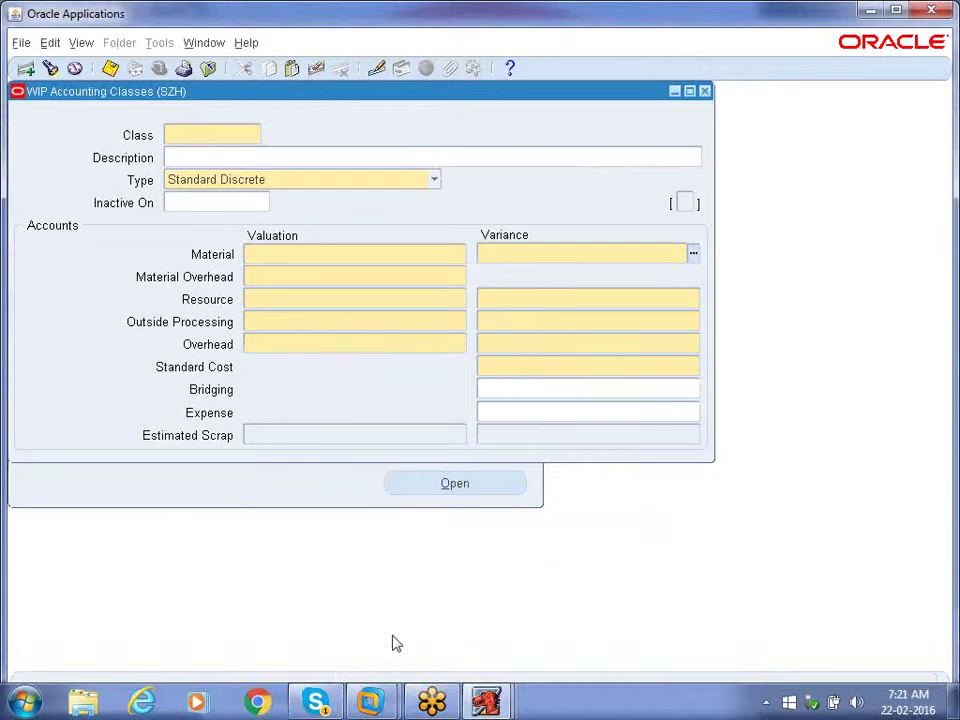
pyautogui.click(316, 703)
pyautogui.click(332, 636)
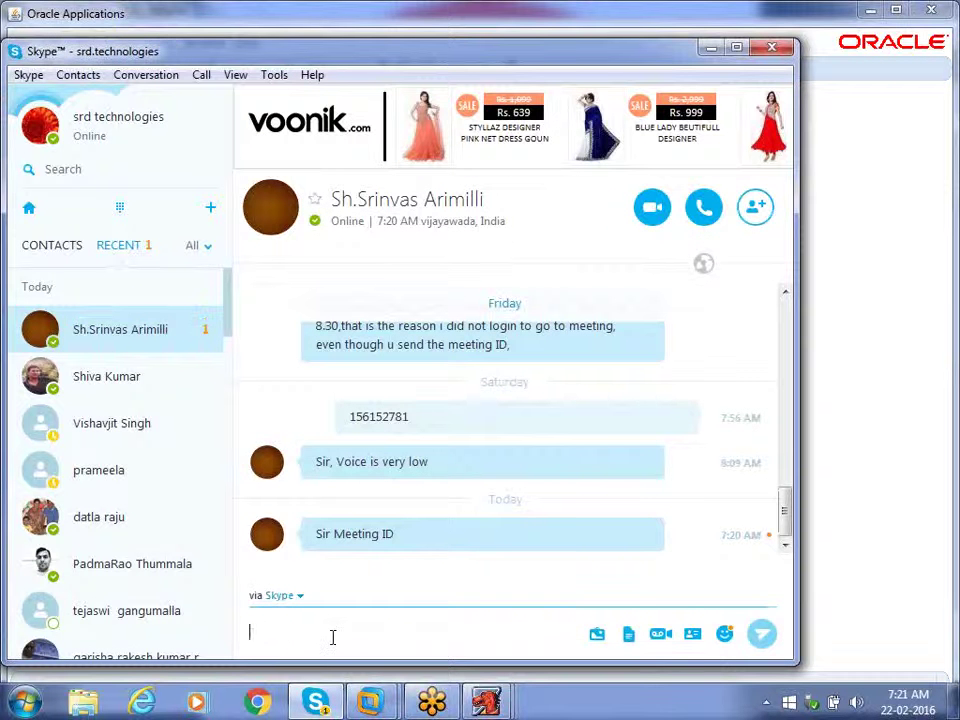
pyautogui.write('956238765')
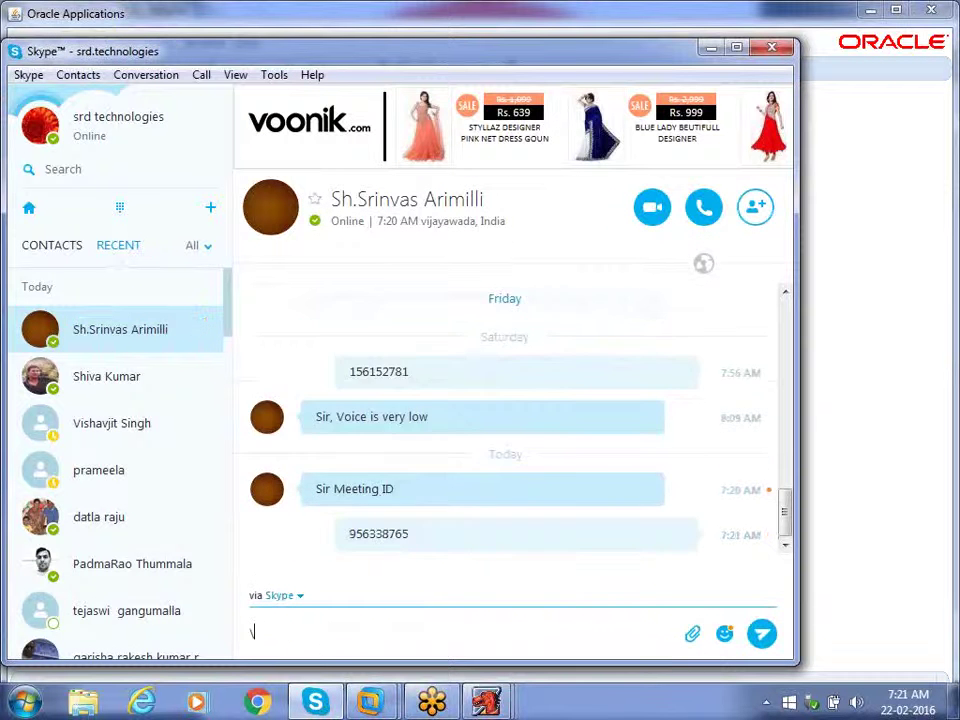
pyautogui.click(710, 47)
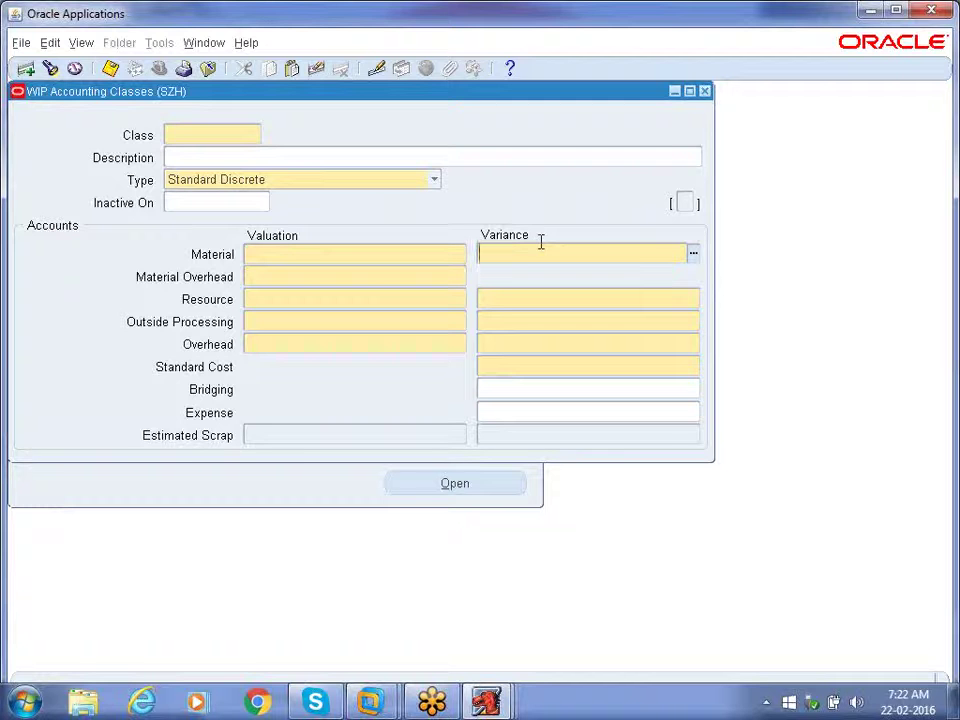
# Step: Enter the new accounting class as SZH_SDJC with the type Standard Discrete
pyautogui.click(184, 137)
pyautogui.write('SZH_S')
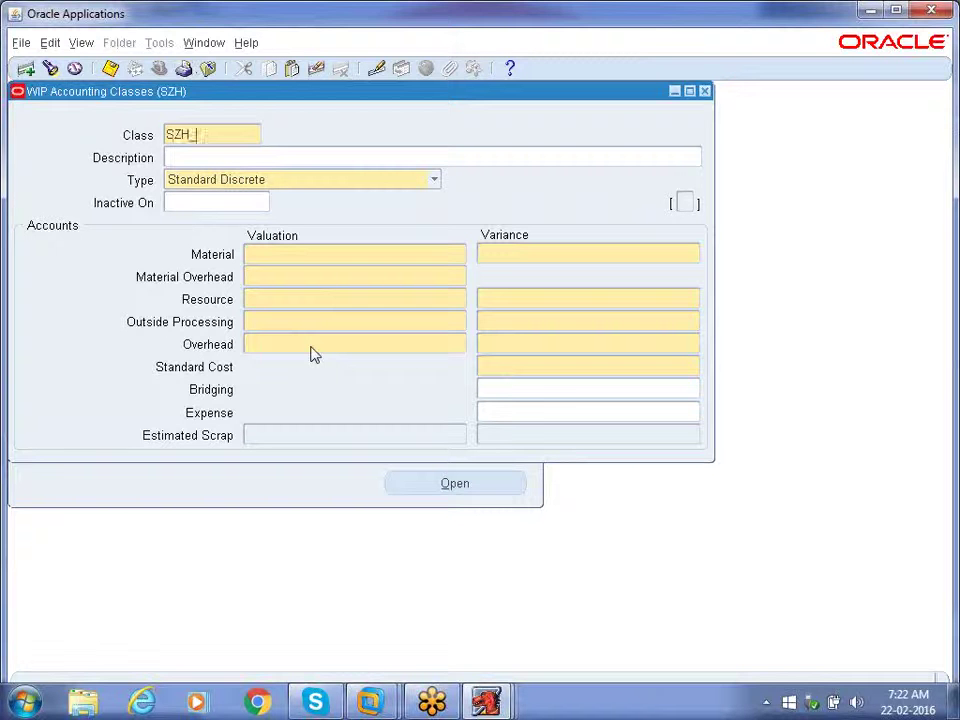
pyautogui.write('DJC')
pyautogui.click(270, 184)
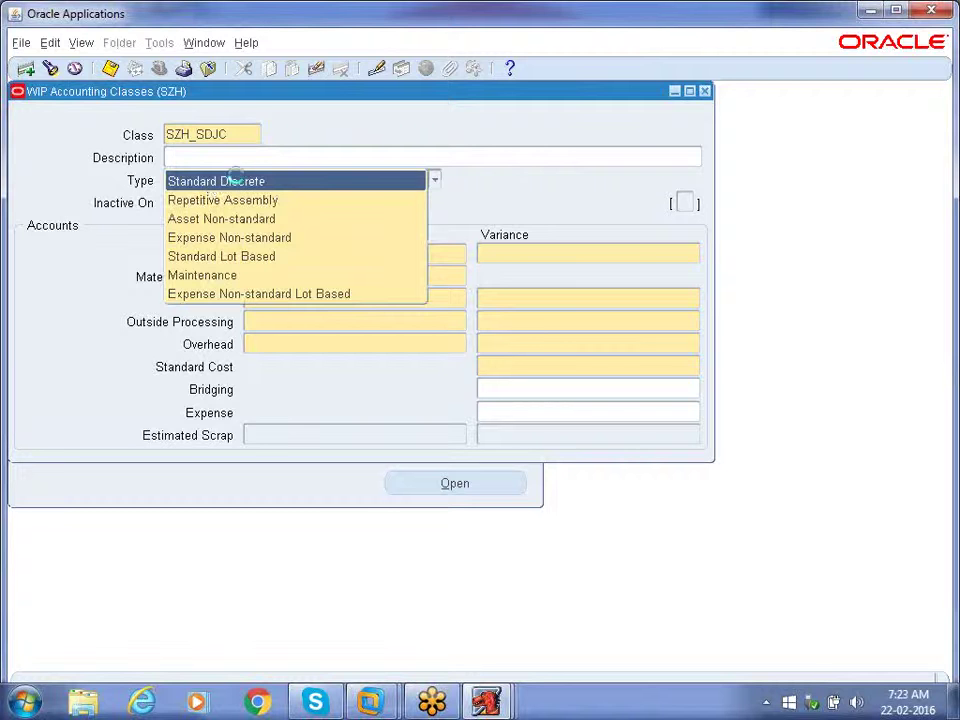
pyautogui.click(232, 183)
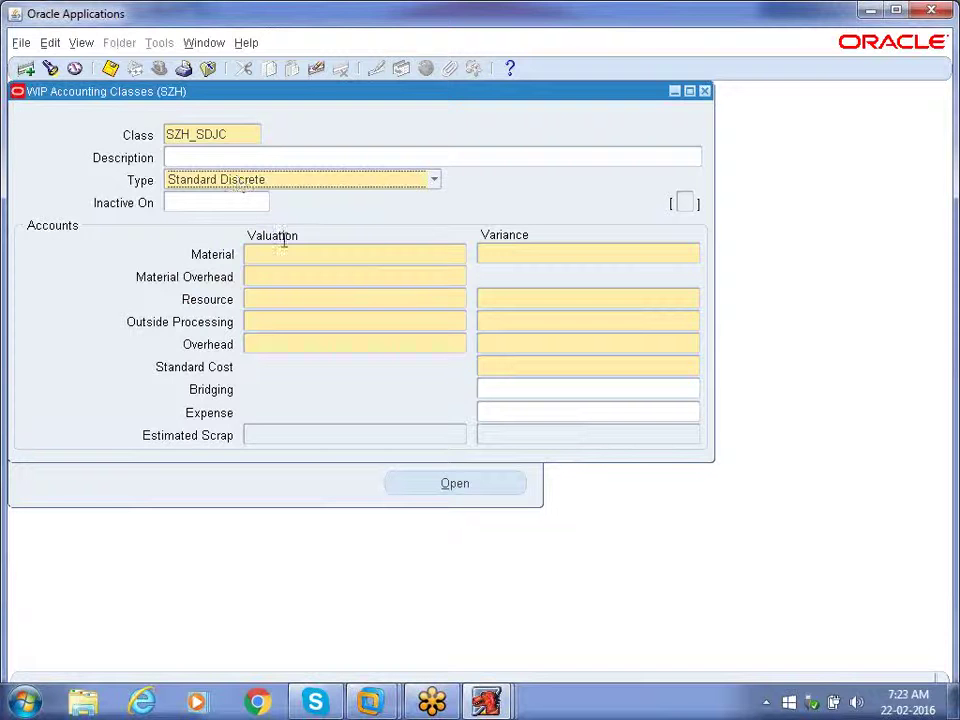
# Step: Set the Material valuation account to company 01, account 1002 (Mtl), department 00 and location 00
pyautogui.click(311, 255)
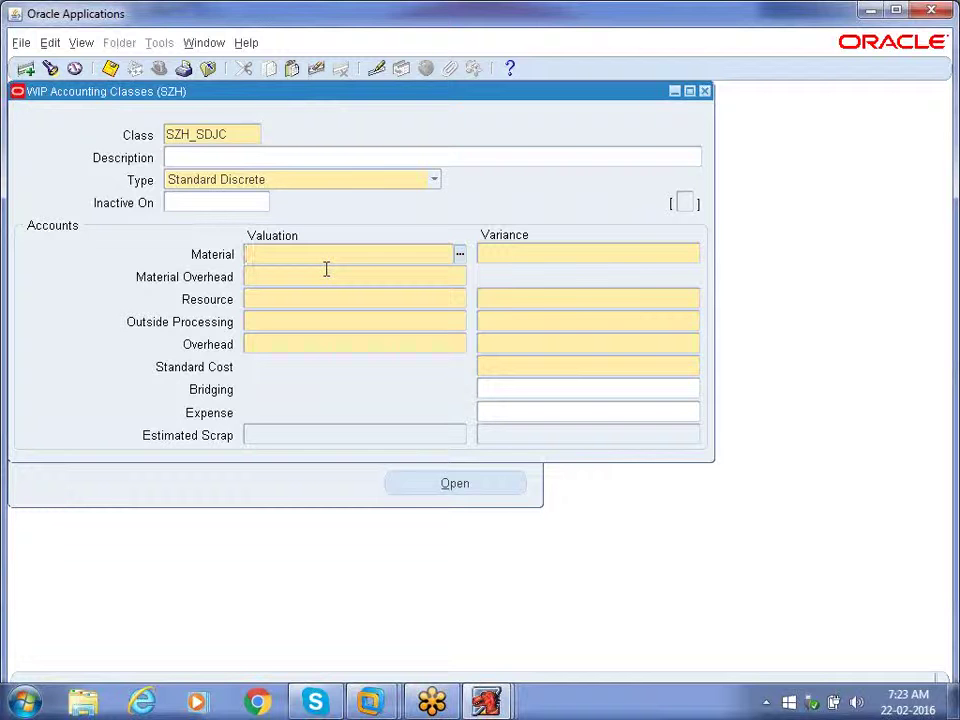
pyautogui.click(459, 254)
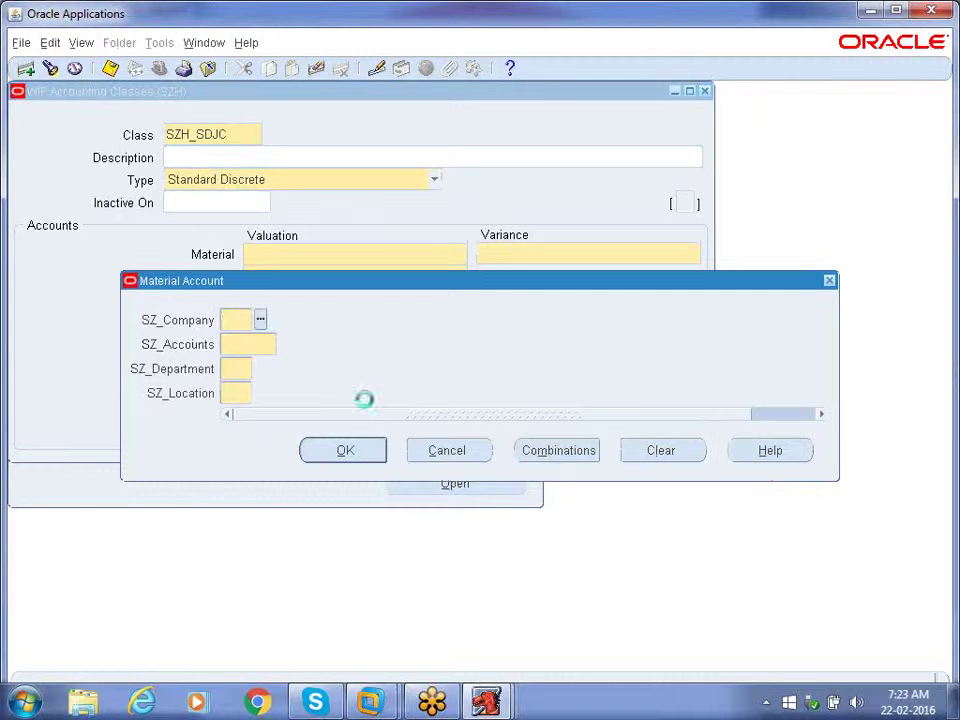
pyautogui.write('01')
pyautogui.press('Tab')
pyautogui.hotkey('ctrl', 'l')
pyautogui.press('Down')
pyautogui.press('Down')
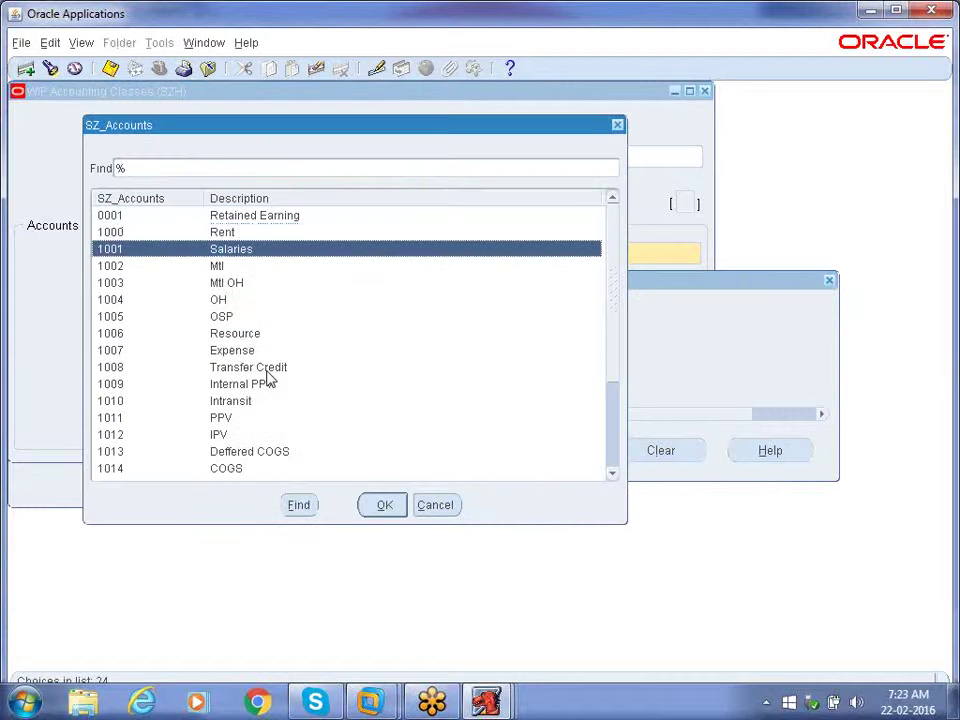
pyautogui.press('Down')
pyautogui.press('Return')
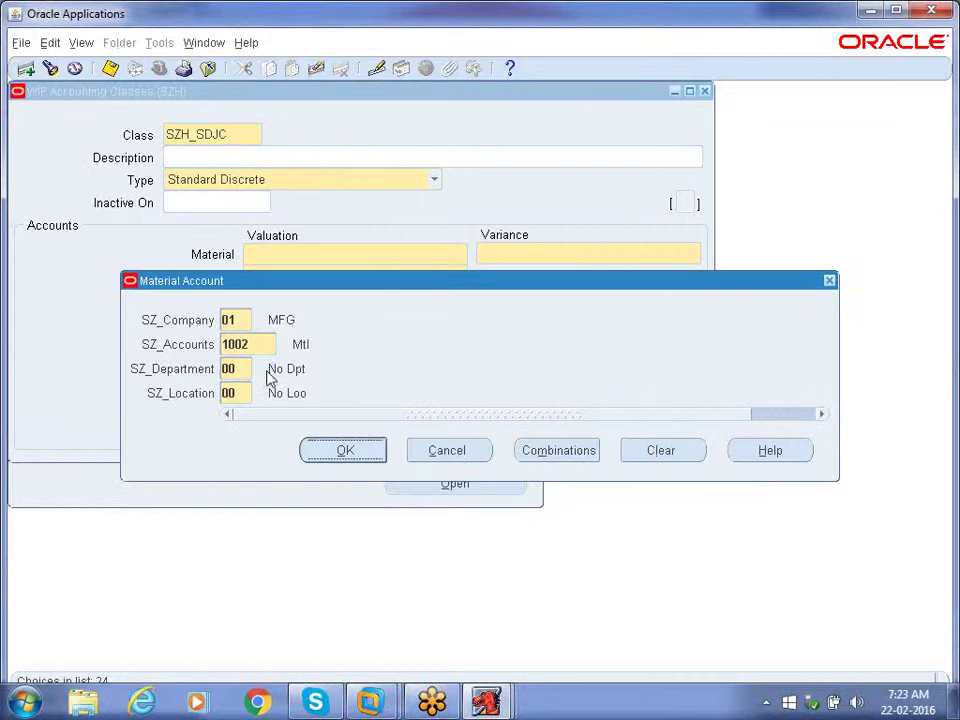
pyautogui.press('Return')
# Step: Copy the Material valuation account 01.1002.00.00 into the Material variance, Material Overhead valuation and Resource valuation accounts
pyautogui.click(333, 256)
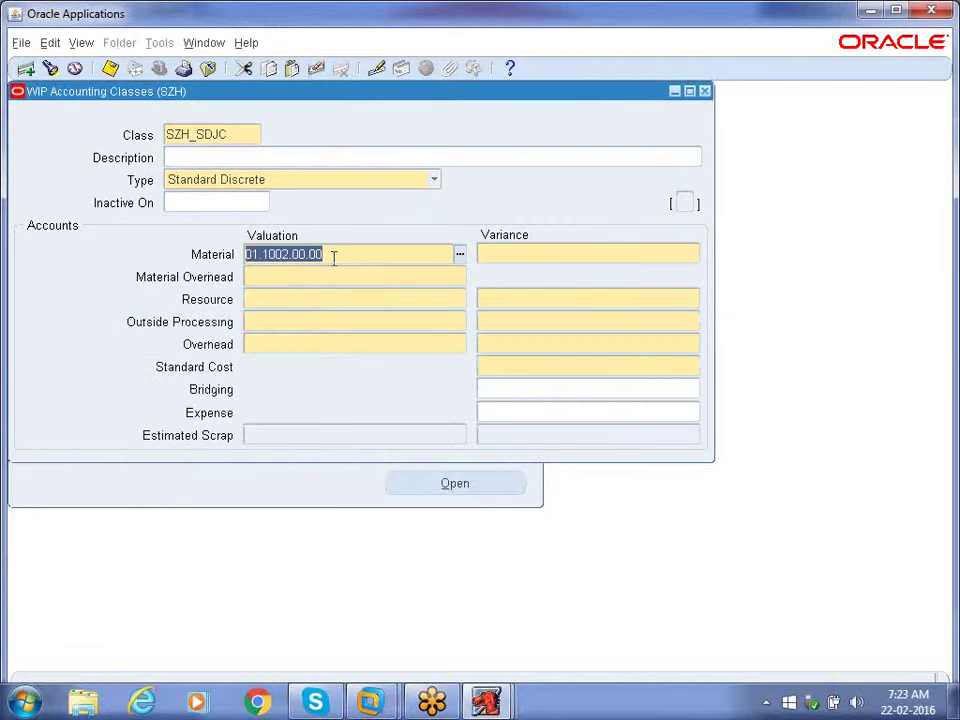
pyautogui.hotkey('ctrl', 'c')
pyautogui.press('Tab')
pyautogui.hotkey('ctrl', 'v')
pyautogui.press('Tab')
pyautogui.hotkey('ctrl', 'v')
pyautogui.press('Tab')
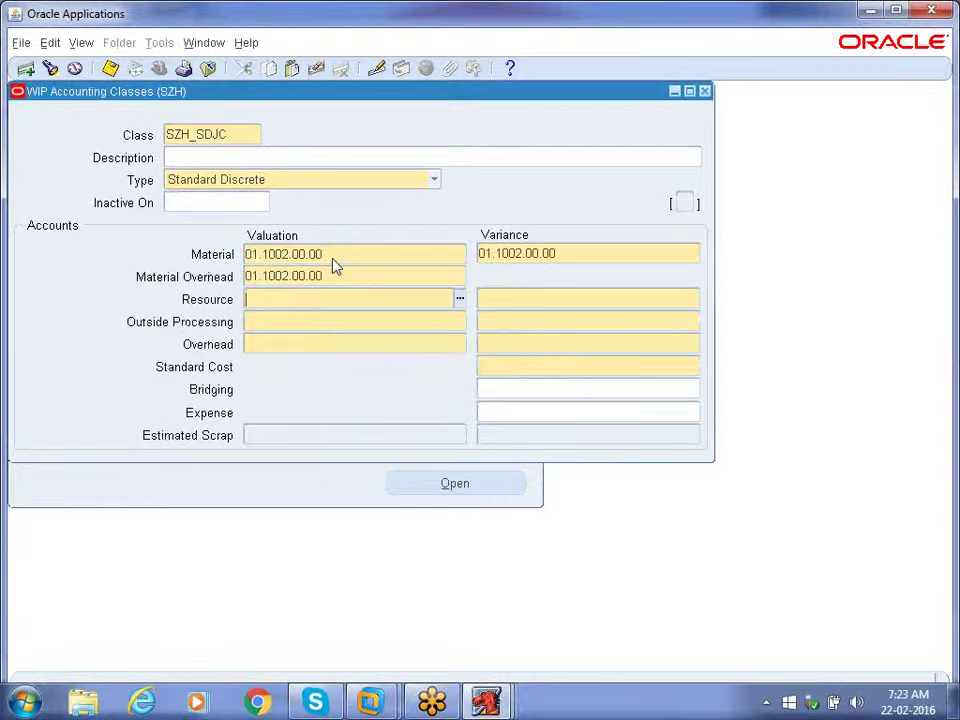
pyautogui.hotkey('ctrl', 'v')
pyautogui.press('Tab')
pyautogui.write('v')
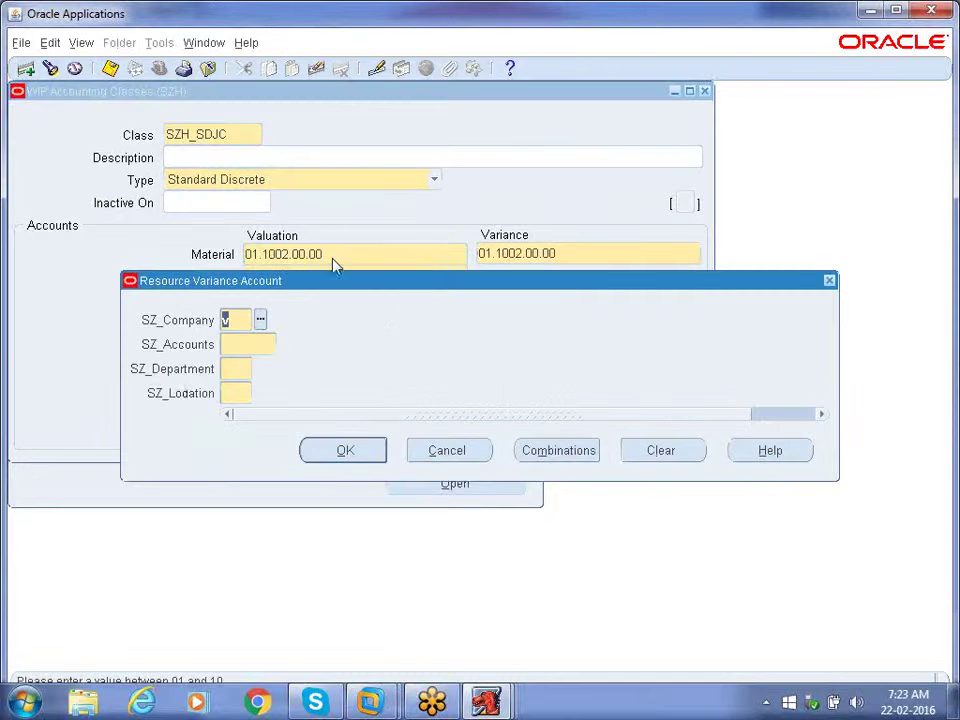
pyautogui.click(471, 451)
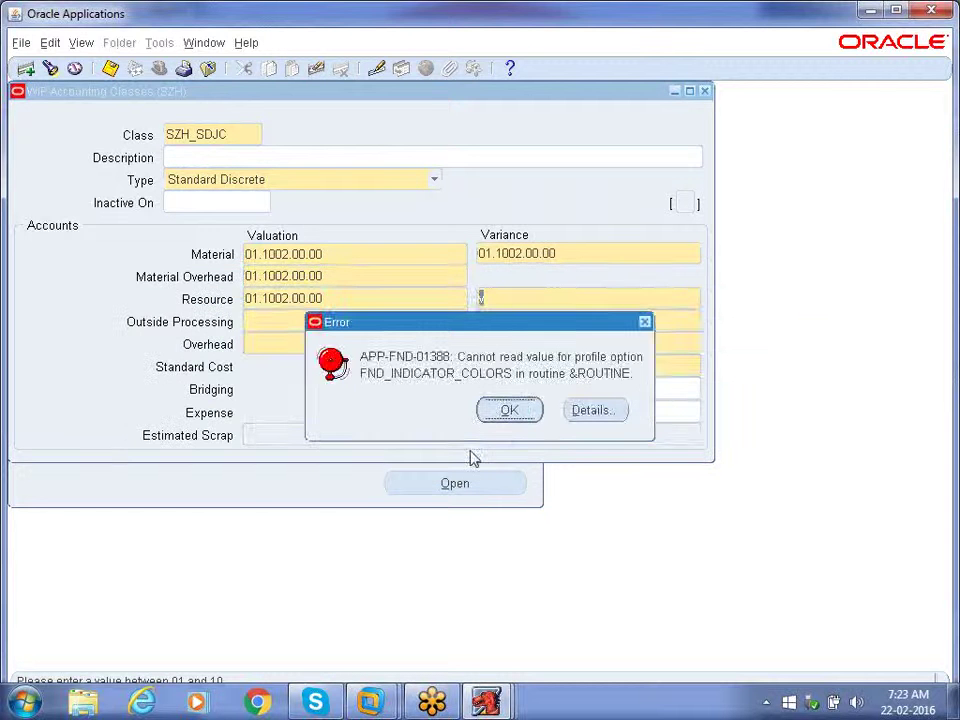
pyautogui.click(512, 414)
# Step: Fill the Resource variance, both Outside Processing accounts and the Overhead valuation account with the copied 01.1002.00.00
pyautogui.hotkey('ctrl', 'v')
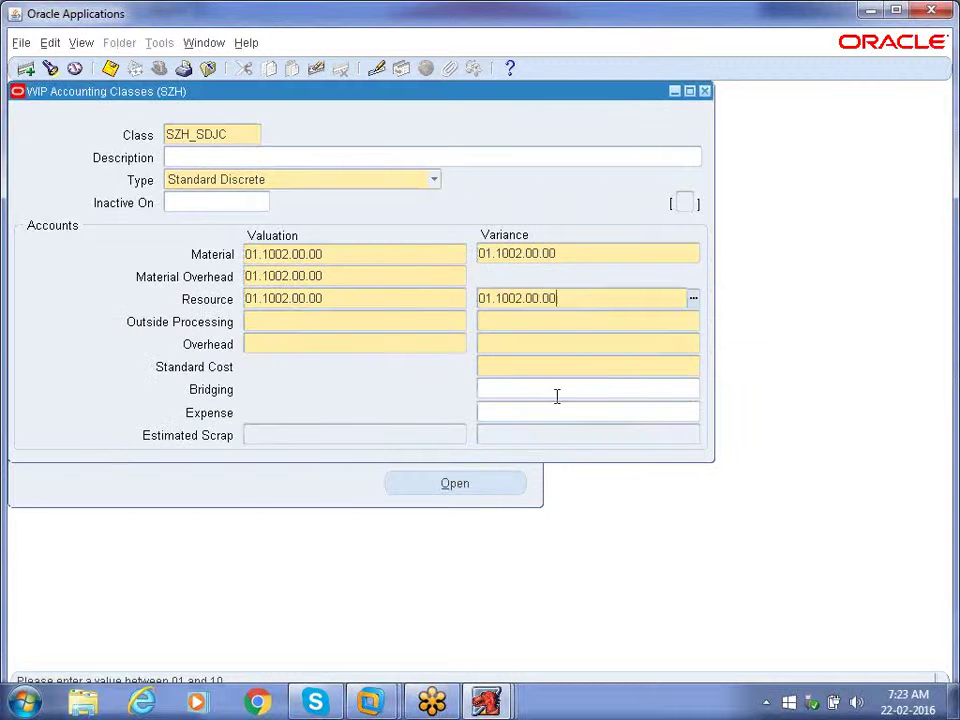
pyautogui.press('Tab')
pyautogui.hotkey('ctrl', 'v')
pyautogui.press('Tab')
pyautogui.hotkey('ctrl', 'v')
pyautogui.press('Tab')
pyautogui.hotkey('ctrl', 'v')
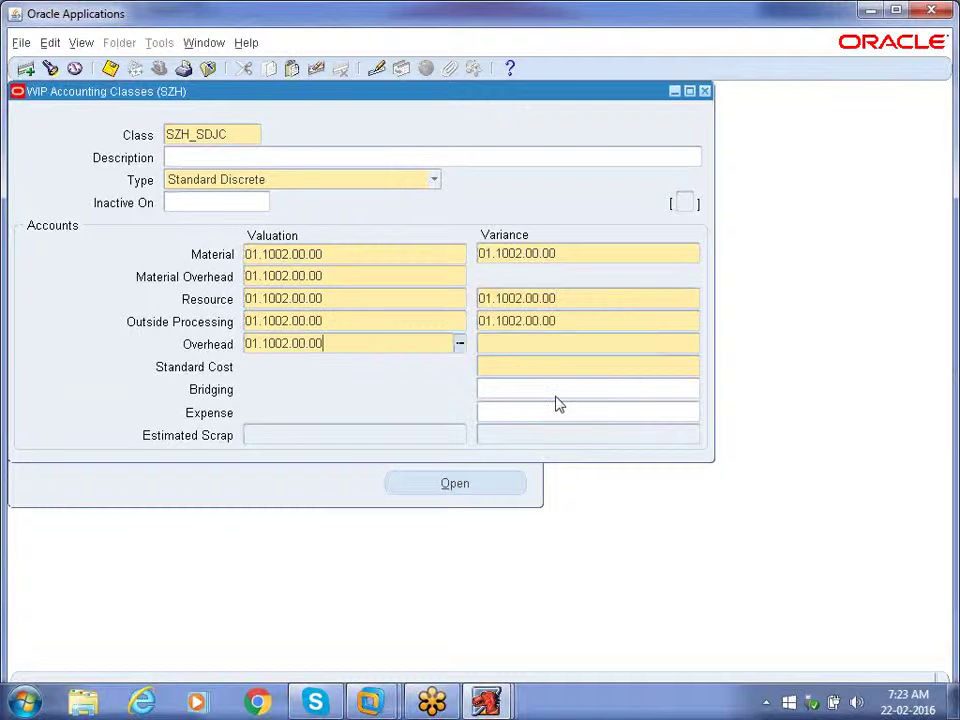
# Step: Paste 01.1002.00.00 into the Overhead and Standard Cost variance accounts, then save the accounting class and close the form
pyautogui.press('Tab')
pyautogui.hotkey('ctrl', 'v')
pyautogui.press('Tab')
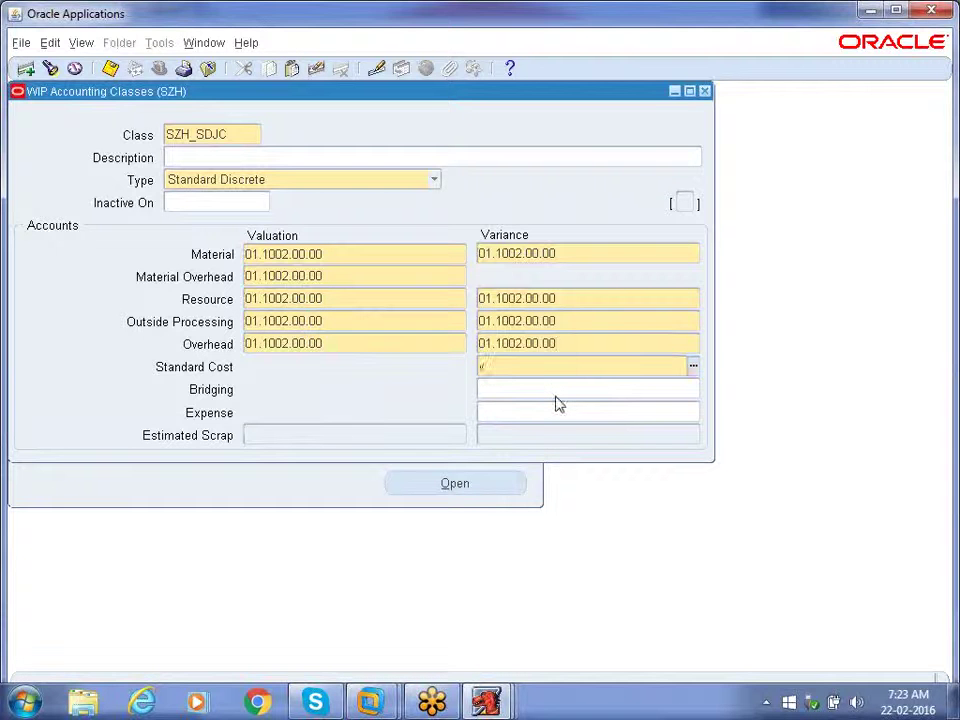
pyautogui.hotkey('ctrl', 'v')
pyautogui.press('Tab')
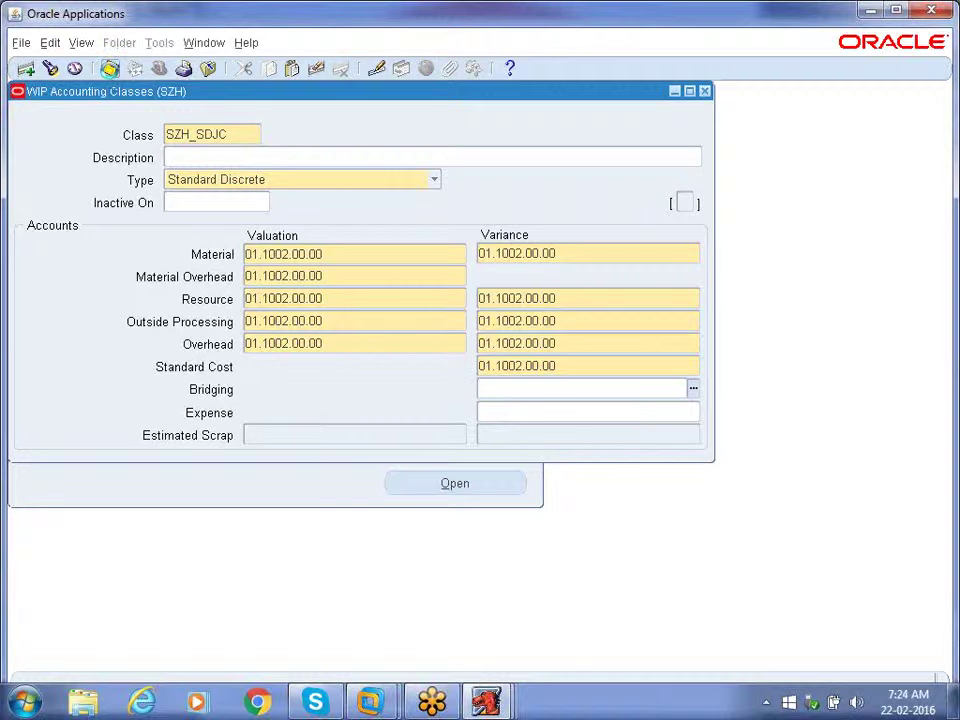
pyautogui.click(110, 68)
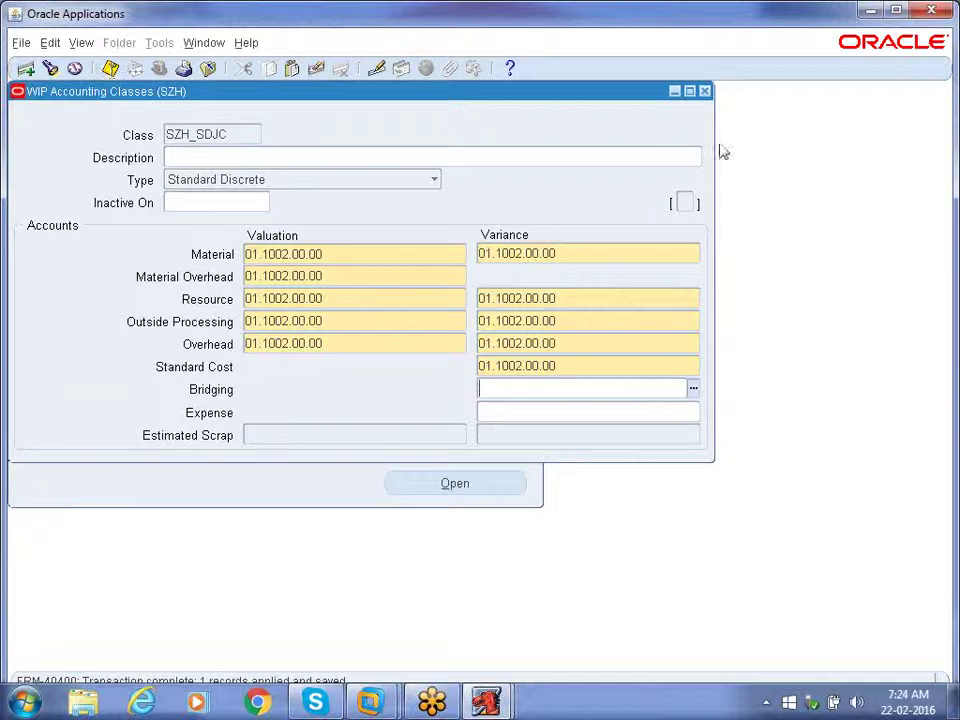
pyautogui.click(706, 92)
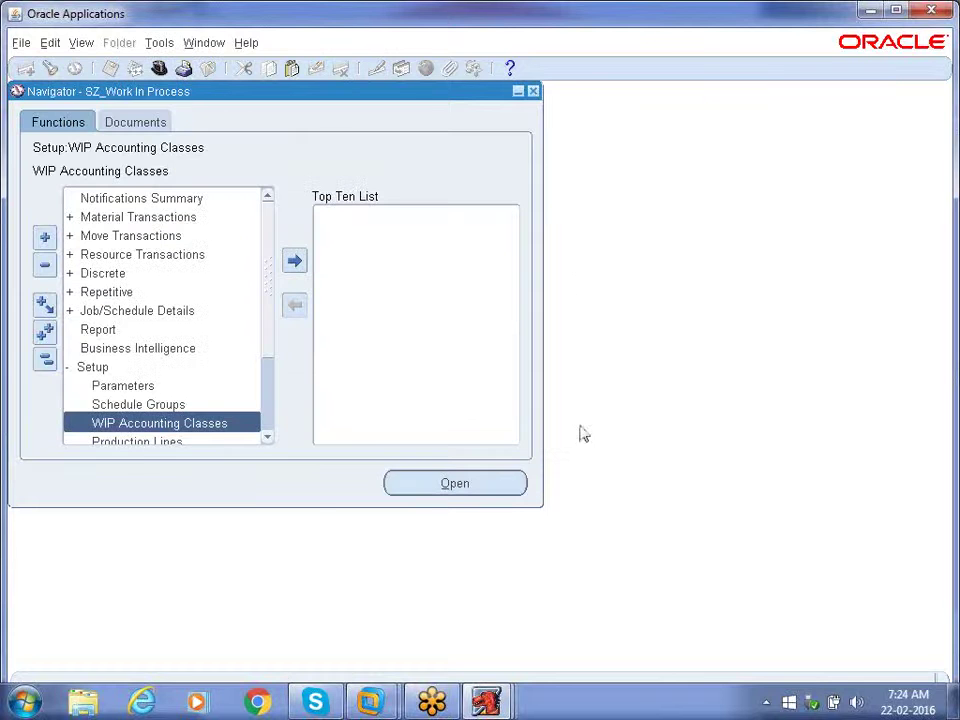
# Step: Reopen the WIP Parameters setup form and set the Default Discrete Class to SZH_SDJC
pyautogui.click(45, 360)
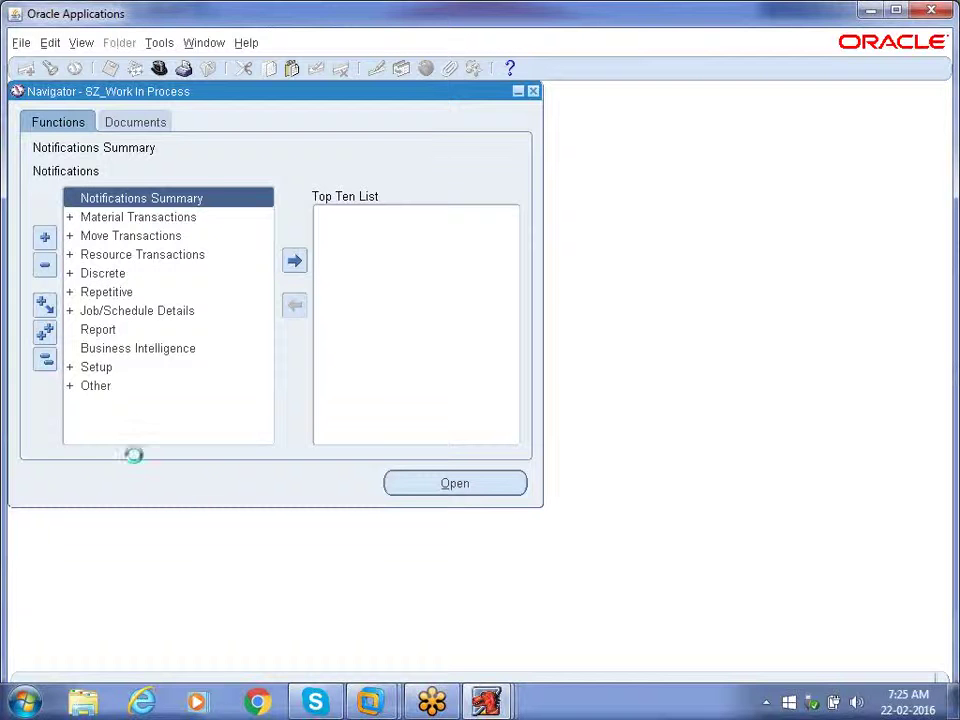
pyautogui.press('Down')
pyautogui.press('Down')
pyautogui.press('Down')
pyautogui.press('Down')
pyautogui.press('Down')
pyautogui.press('Down')
pyautogui.press('Down')
pyautogui.press('Down')
pyautogui.press('Down')
pyautogui.press('Return')
pyautogui.press('Down')
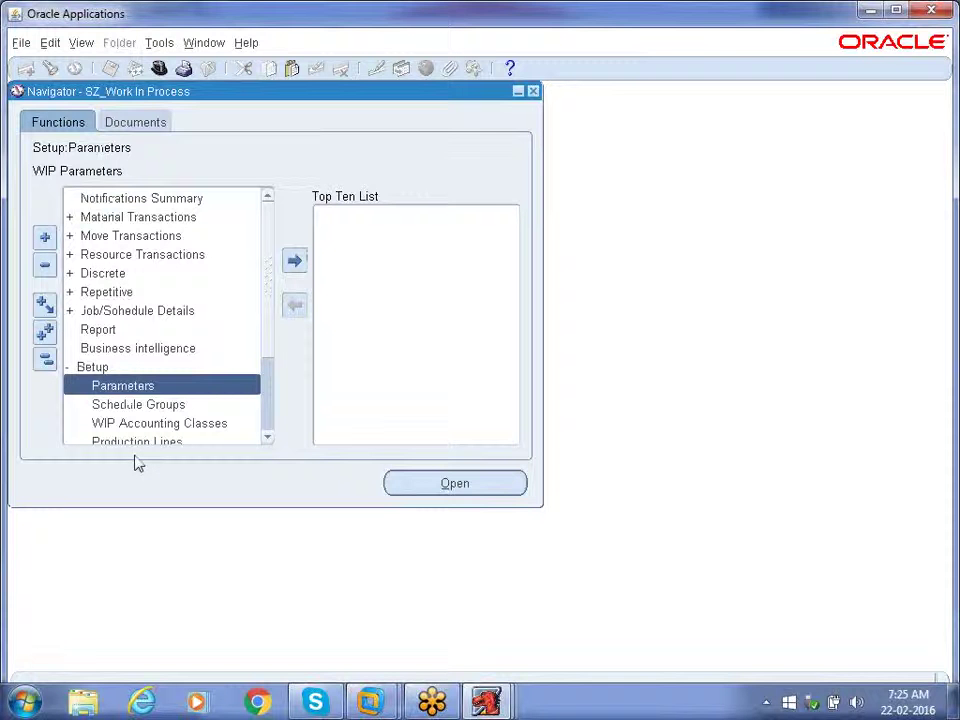
pyautogui.press('Return')
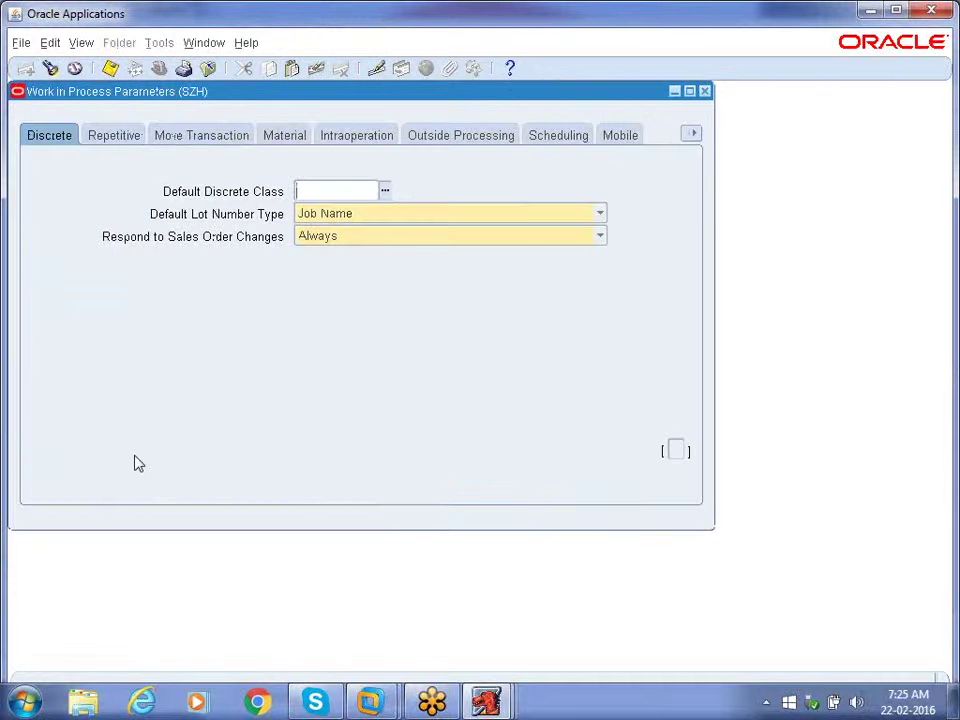
pyautogui.click(383, 189)
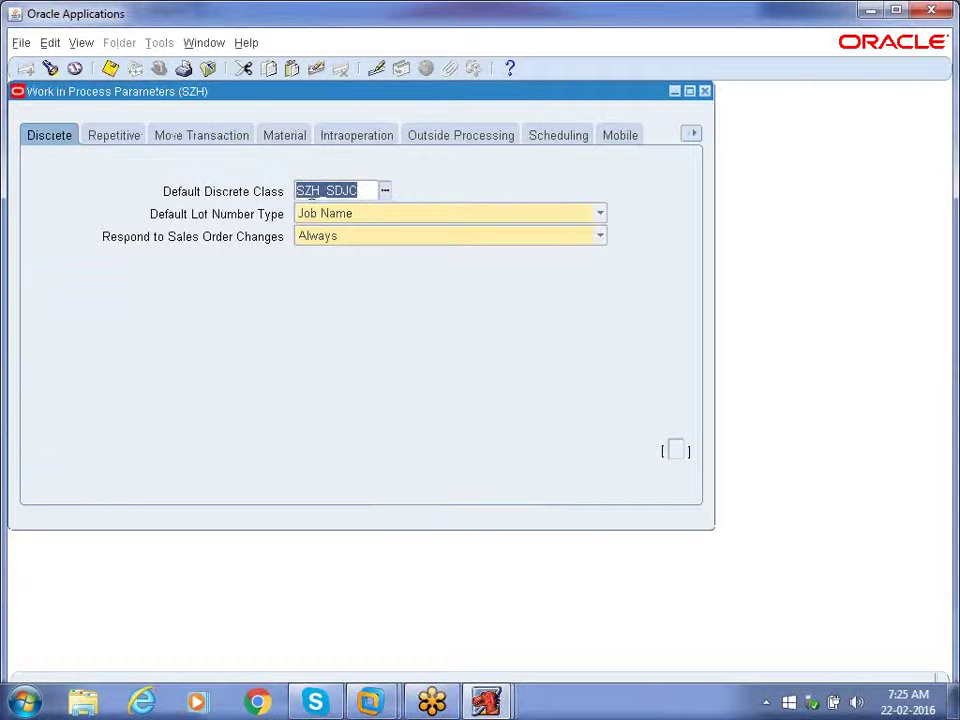
# Step: Save the Work in Process Parameters with SZH_SDJC as the Default Discrete Class and close the form
pyautogui.click(363, 192)
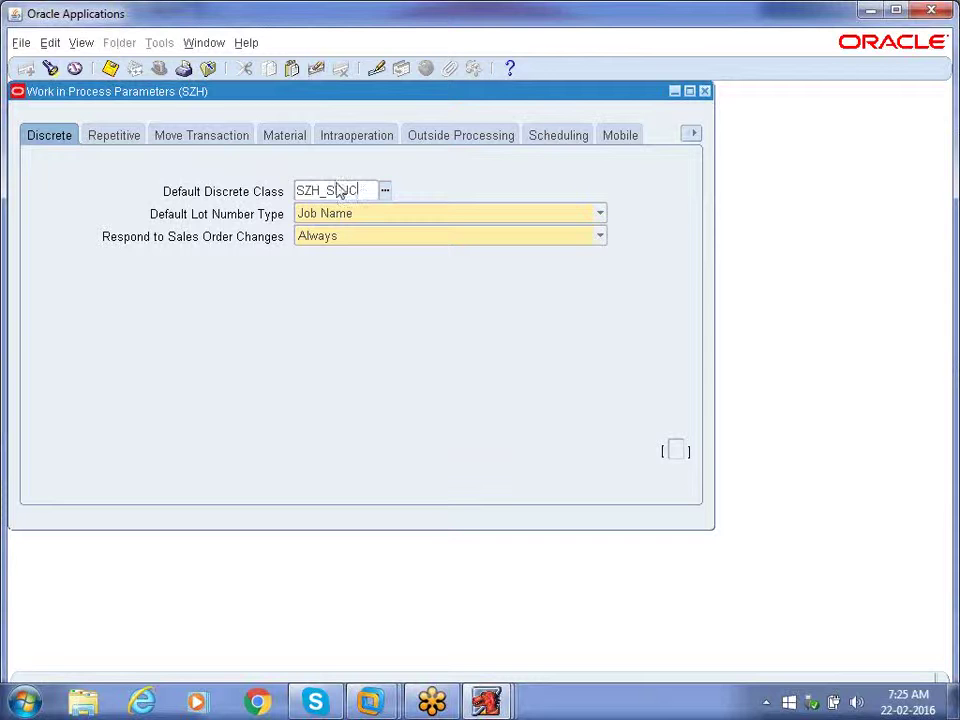
pyautogui.click(110, 68)
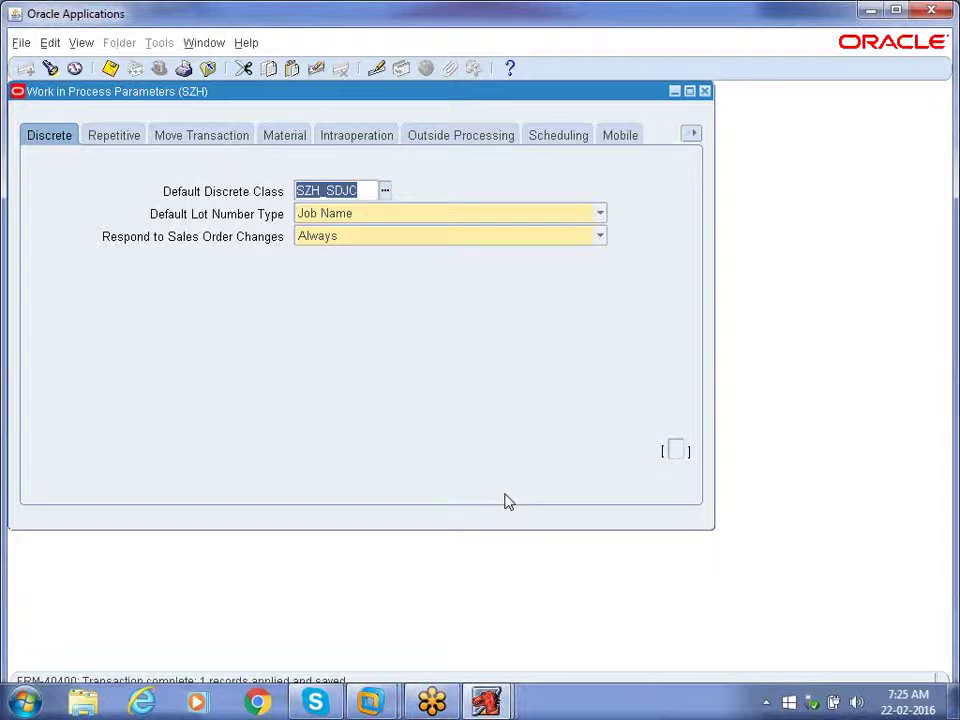
pyautogui.click(704, 90)
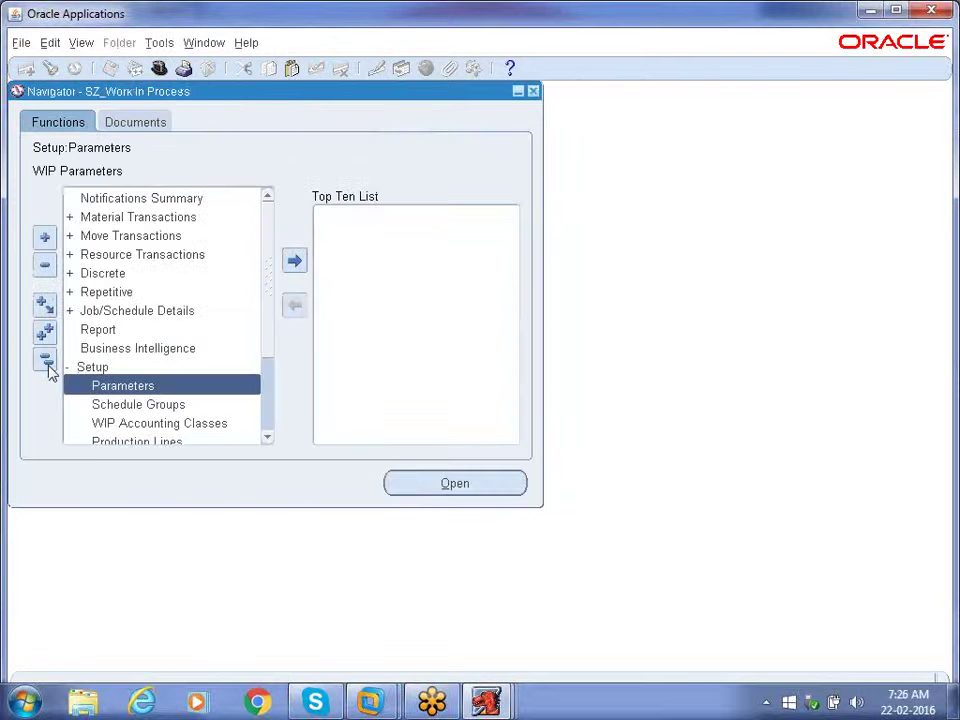
# Step: Open a blank new discrete job to examine its entry fields, then close the Discrete Jobs forms
pyautogui.click(45, 360)
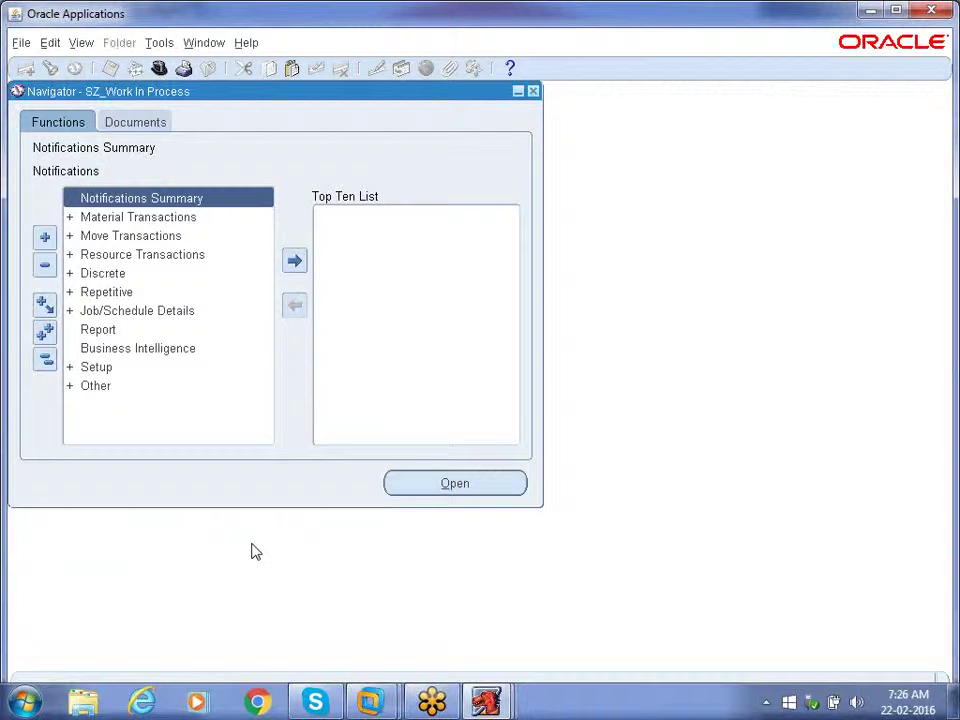
pyautogui.click(111, 274)
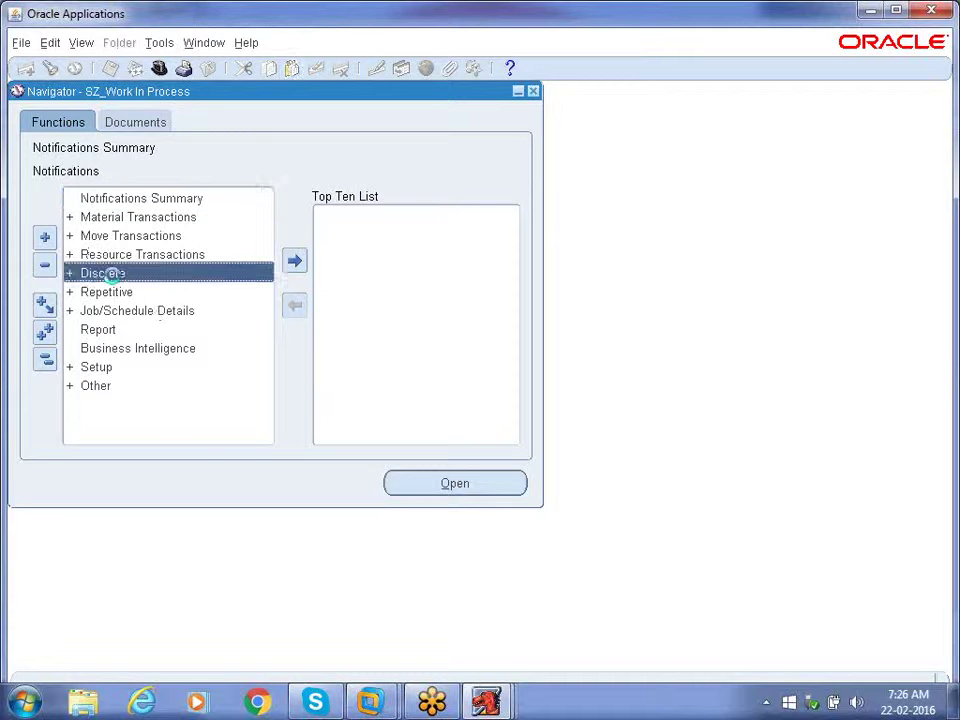
pyautogui.click(137, 291)
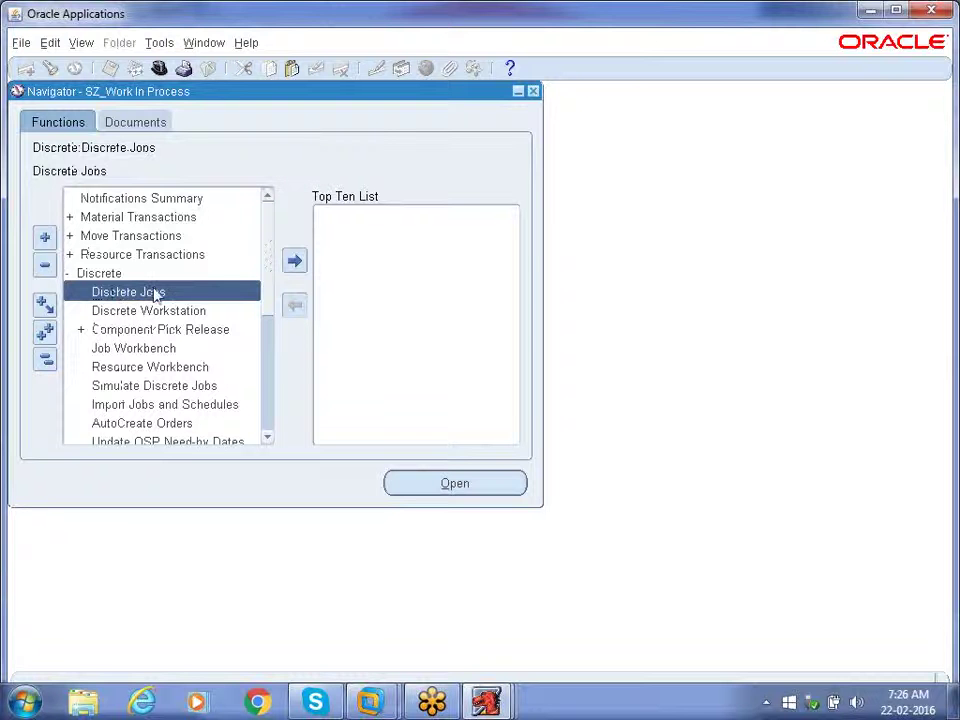
pyautogui.doubleClick(142, 294)
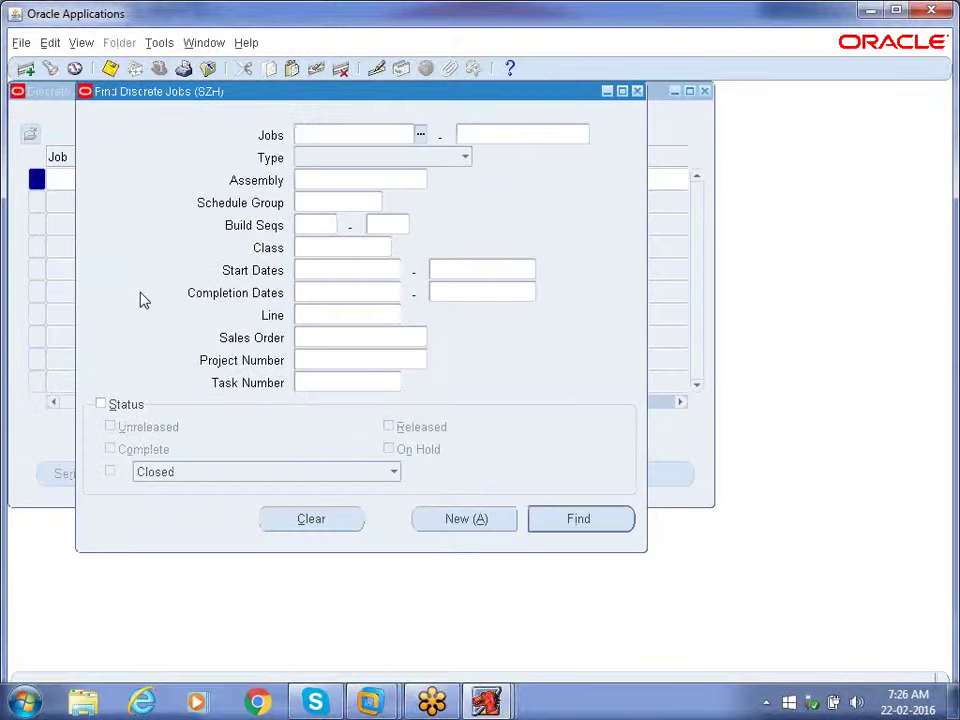
pyautogui.click(479, 520)
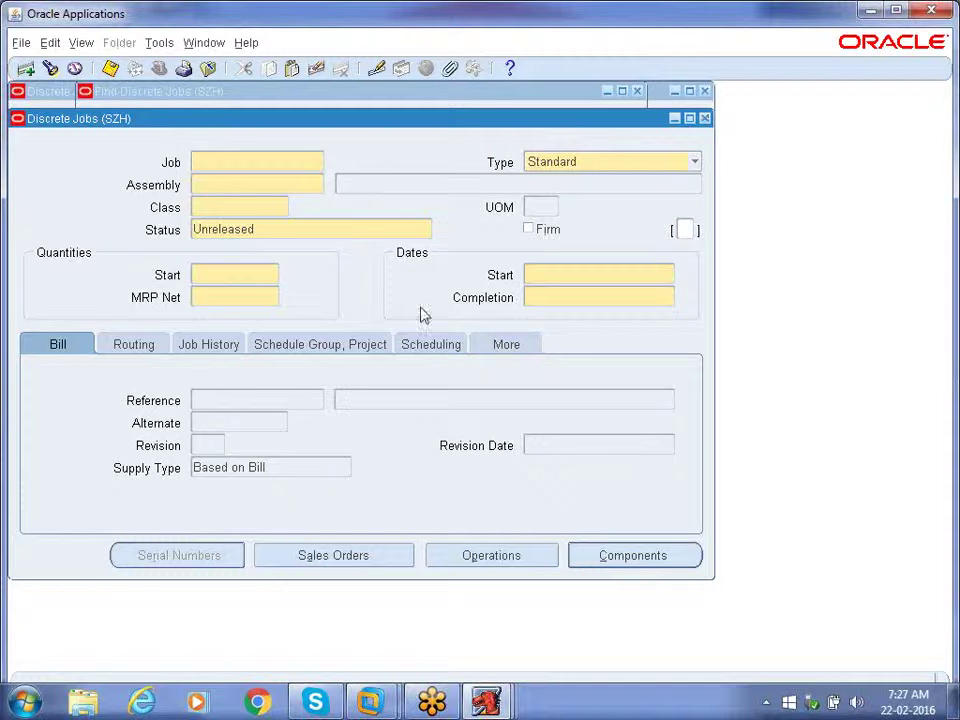
pyautogui.click(706, 119)
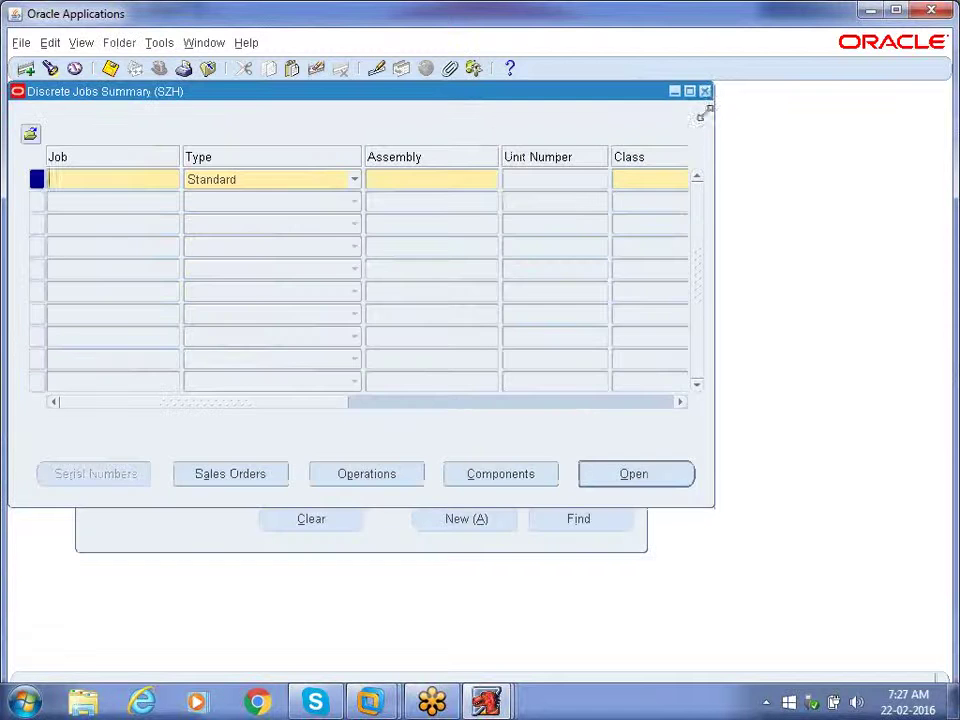
pyautogui.click(705, 91)
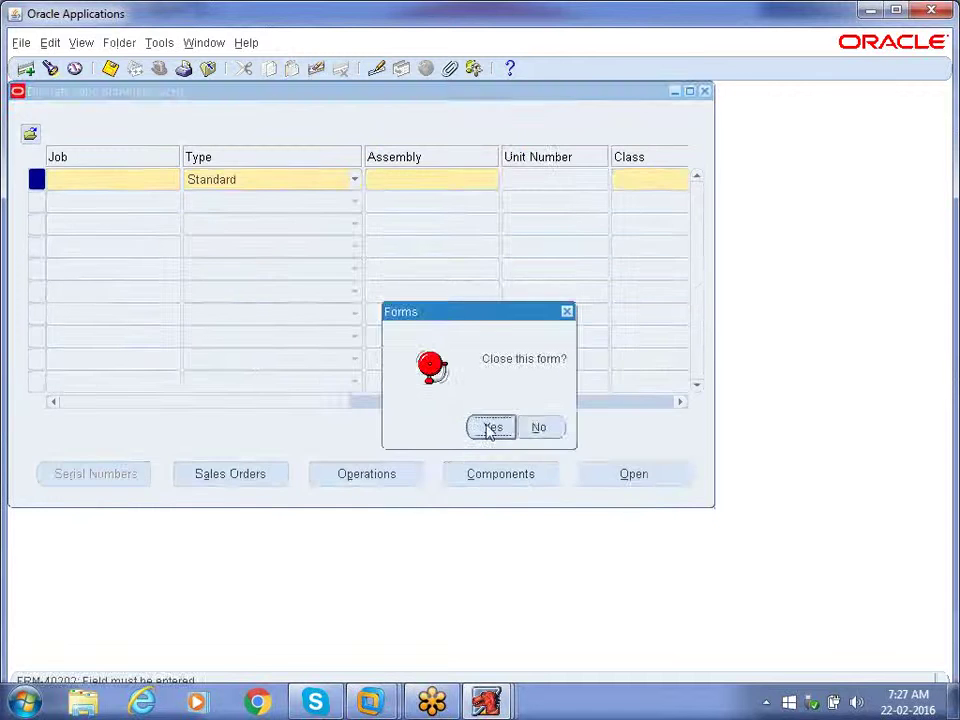
pyautogui.click(492, 427)
pyautogui.click(47, 366)
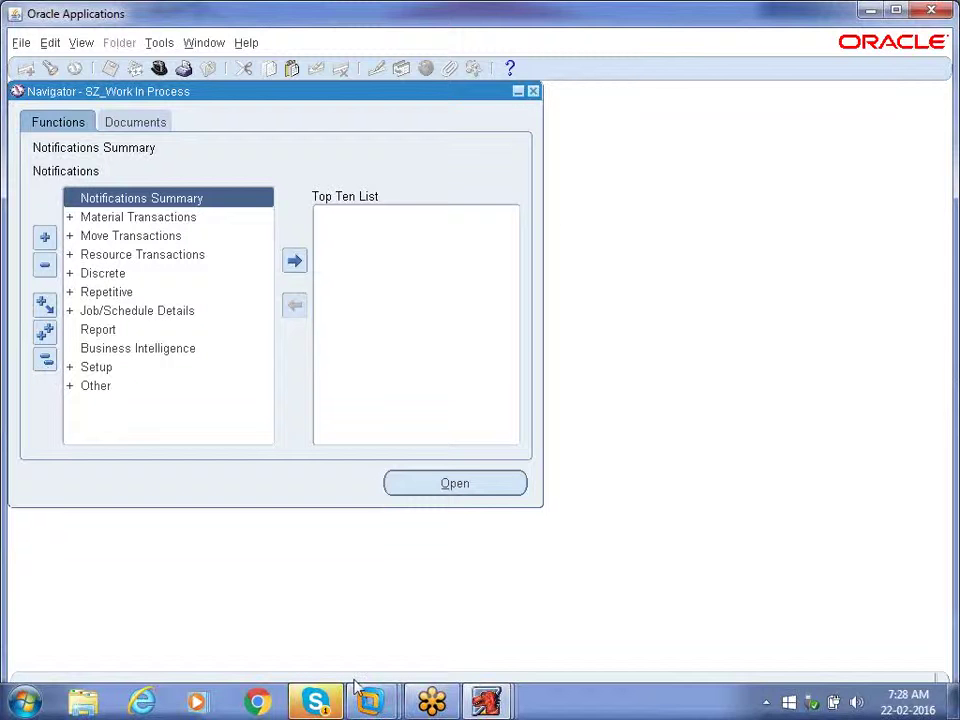
# Step: Switch to Skype and open the unread conversation asking about today's class, ready to reply
pyautogui.click(318, 704)
pyautogui.click(137, 339)
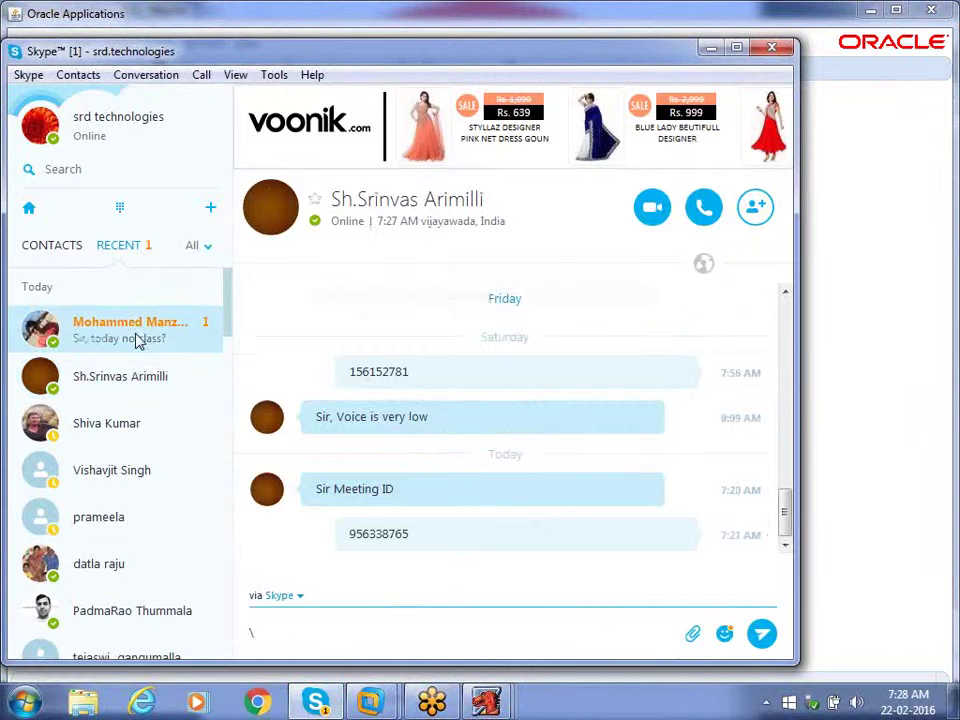
pyautogui.click(351, 636)
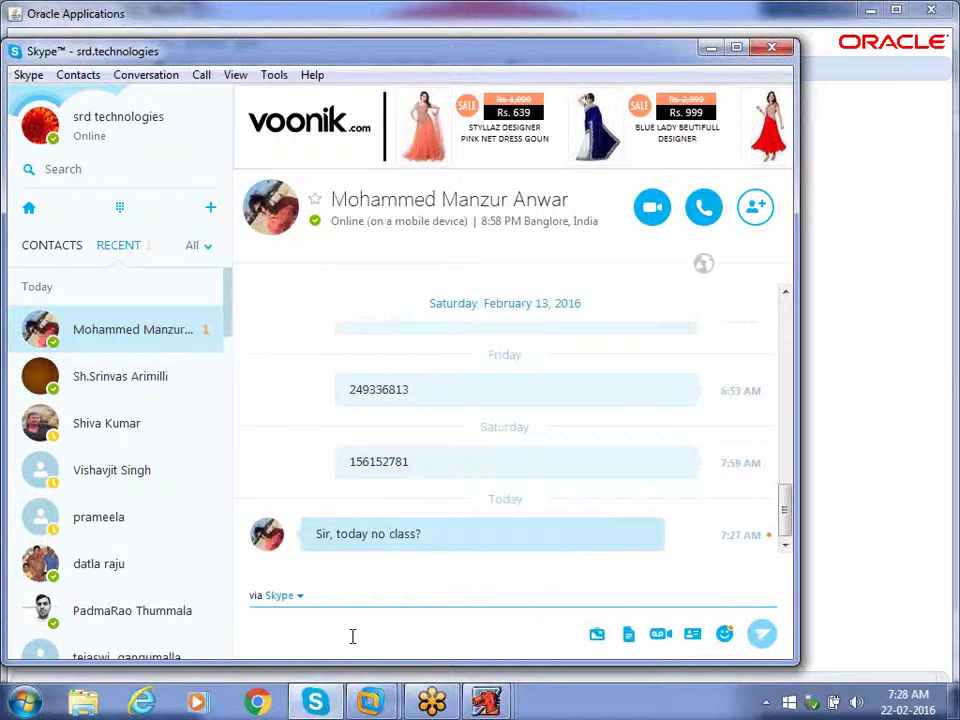
pyautogui.write('01.1002.00.00')
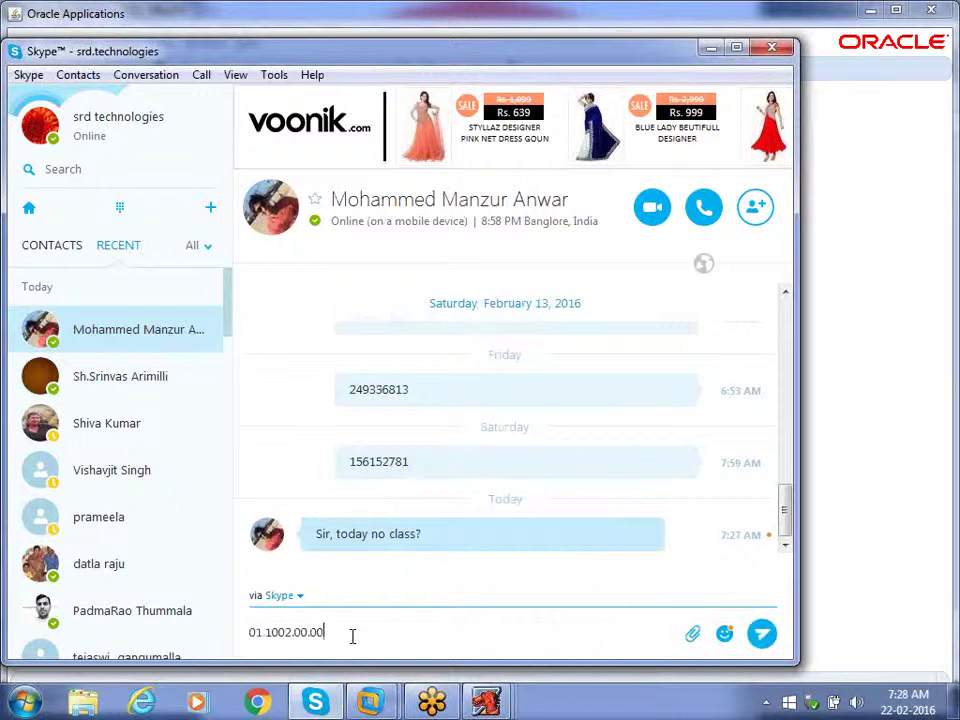
pyautogui.press('BackSpace')
pyautogui.press('BackSpace')
pyautogui.press('BackSpace')
pyautogui.press('BackSpace')
pyautogui.press('BackSpace')
pyautogui.press('BackSpace')
pyautogui.press('BackSpace')
pyautogui.press('BackSpace')
pyautogui.press('BackSpace')
pyautogui.press('BackSpace')
pyautogui.press('BackSpace')
pyautogui.press('BackSpace')
pyautogui.press('BackSpace')
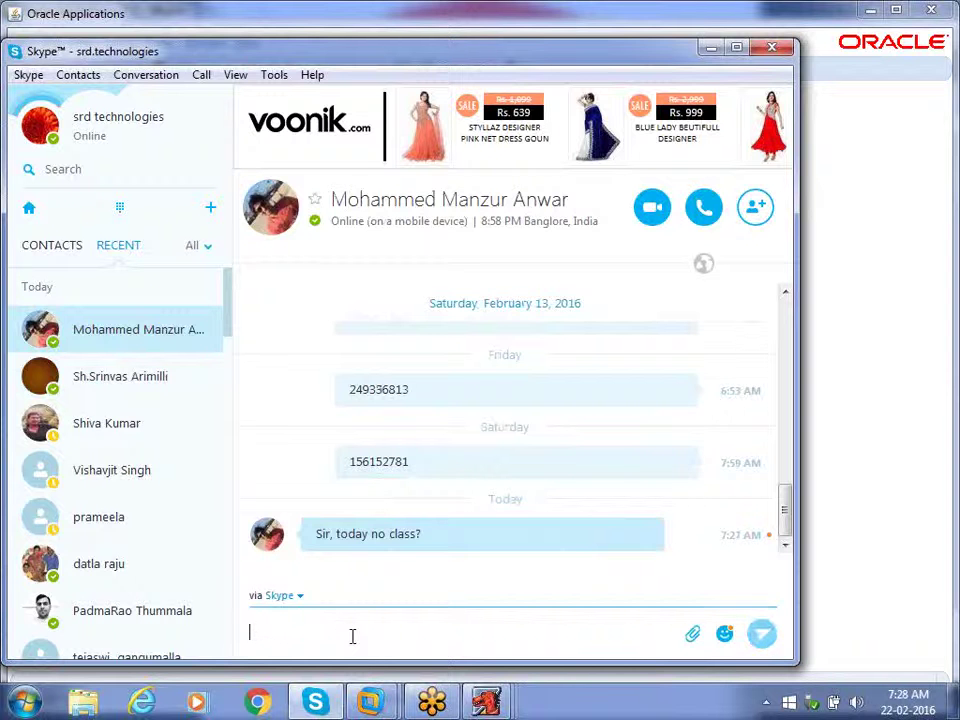
# Step: Copy today's meeting ID from the other recent conversation and send it to the contact who asked about class
pyautogui.click(139, 390)
pyautogui.doubleClick(385, 534)
pyautogui.hotkey('ctrl', 'c')
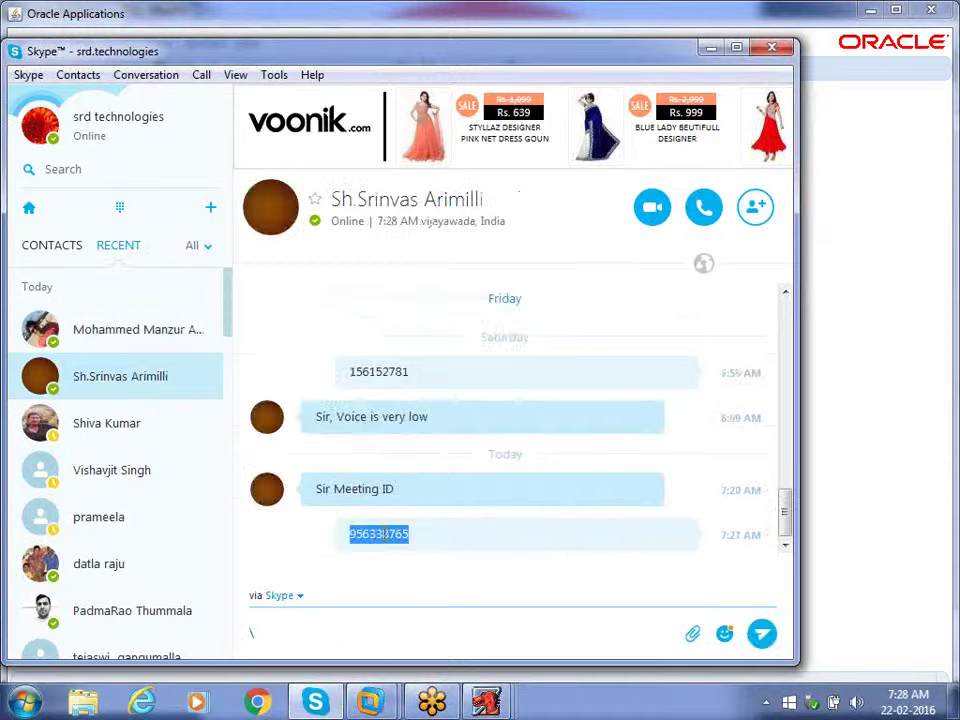
pyautogui.click(146, 332)
pyautogui.click(317, 634)
pyautogui.hotkey('ctrl', 'v')
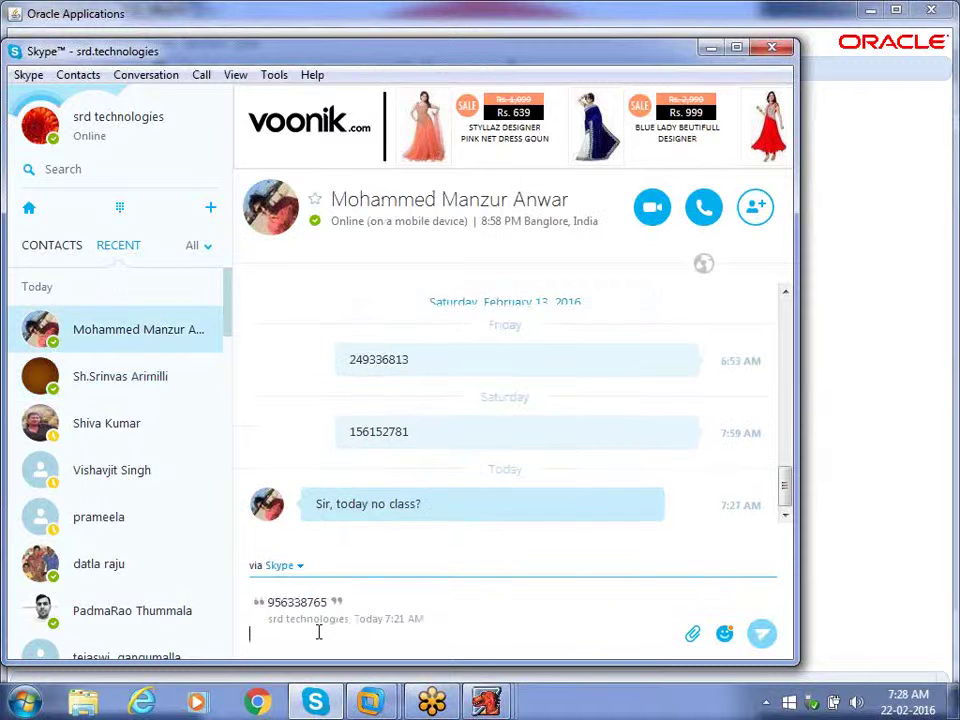
pyautogui.press('Return')
# Step: Send the contact the message "\plz join" and minimize Skype to return to Oracle Applications
pyautogui.write('\\')
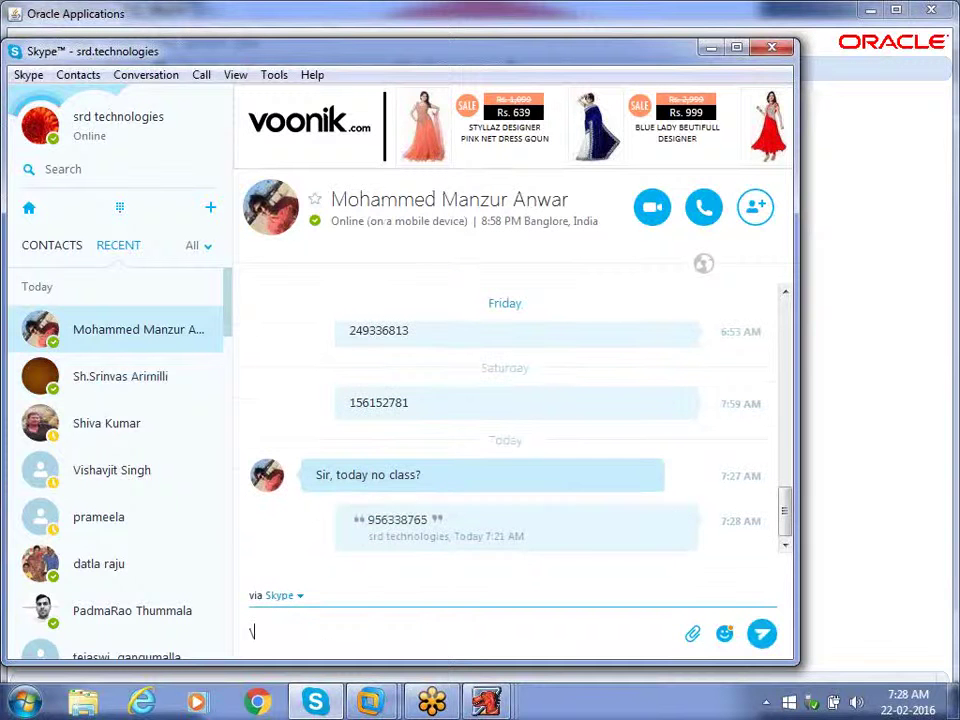
pyautogui.write('plz join')
pyautogui.press('Return')
pyautogui.write('\\')
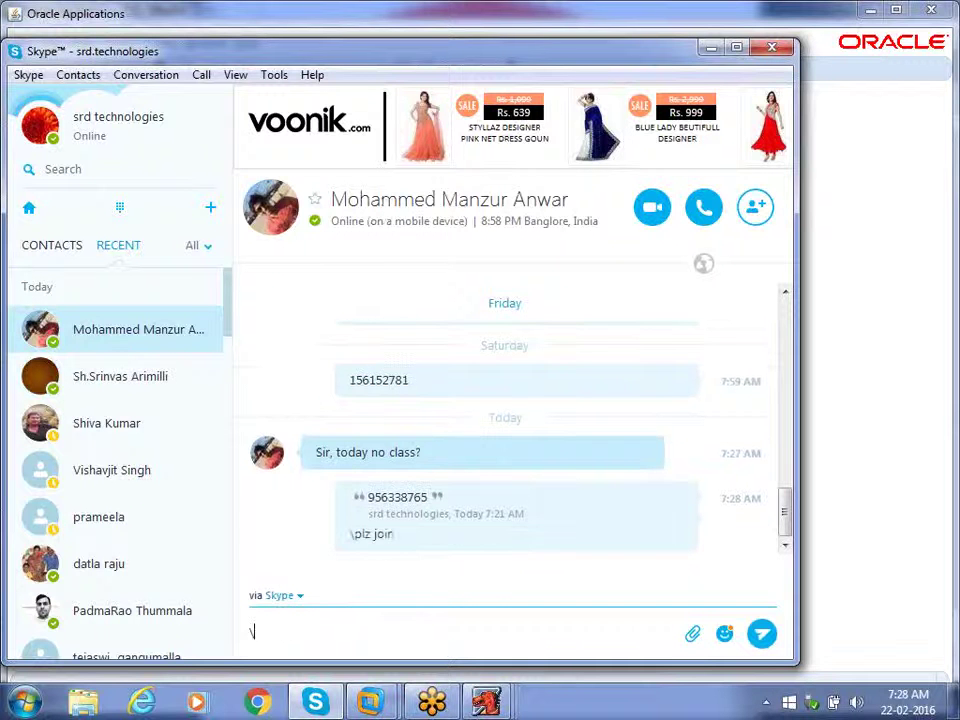
pyautogui.click(710, 49)
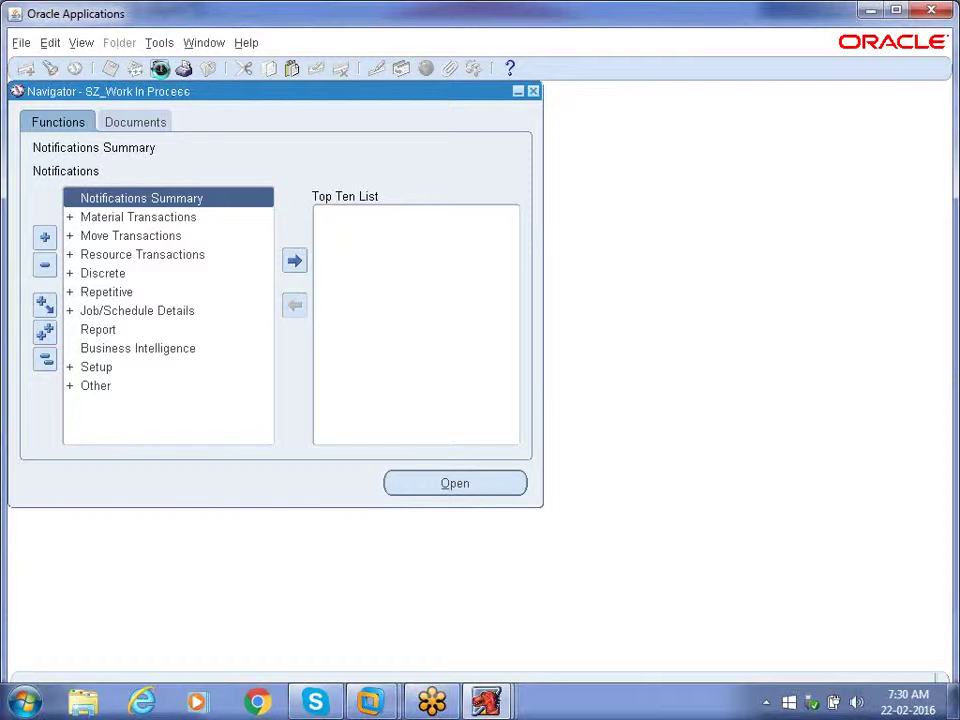
# Step: Switch the responsibility to SZ_Inventory
pyautogui.click(160, 68)
pyautogui.press('Down')
pyautogui.press('Down')
pyautogui.press('Down')
pyautogui.press('Down')
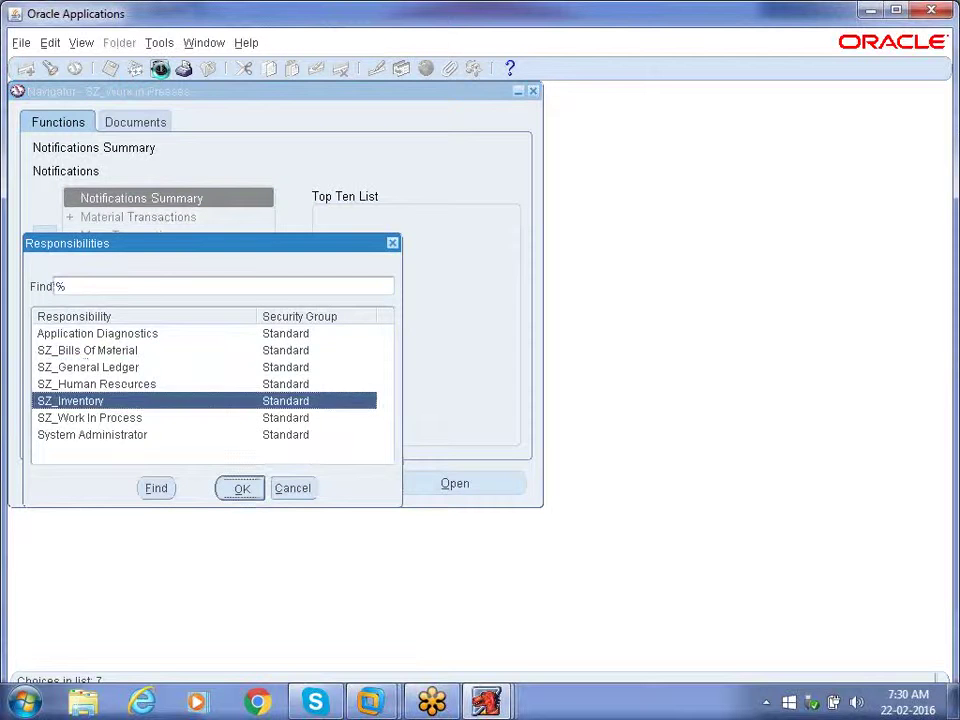
pyautogui.press('Return')
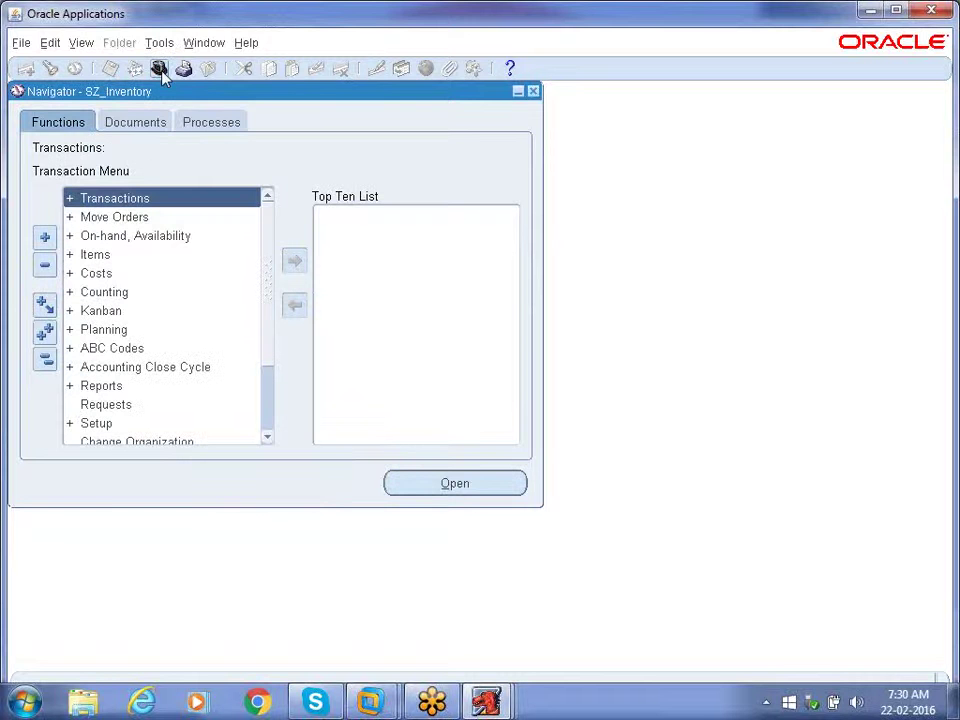
# Step: Open the Miscellaneous Transaction form for organization SZH, SZ_Hydeabad Inventory
pyautogui.press('Return')
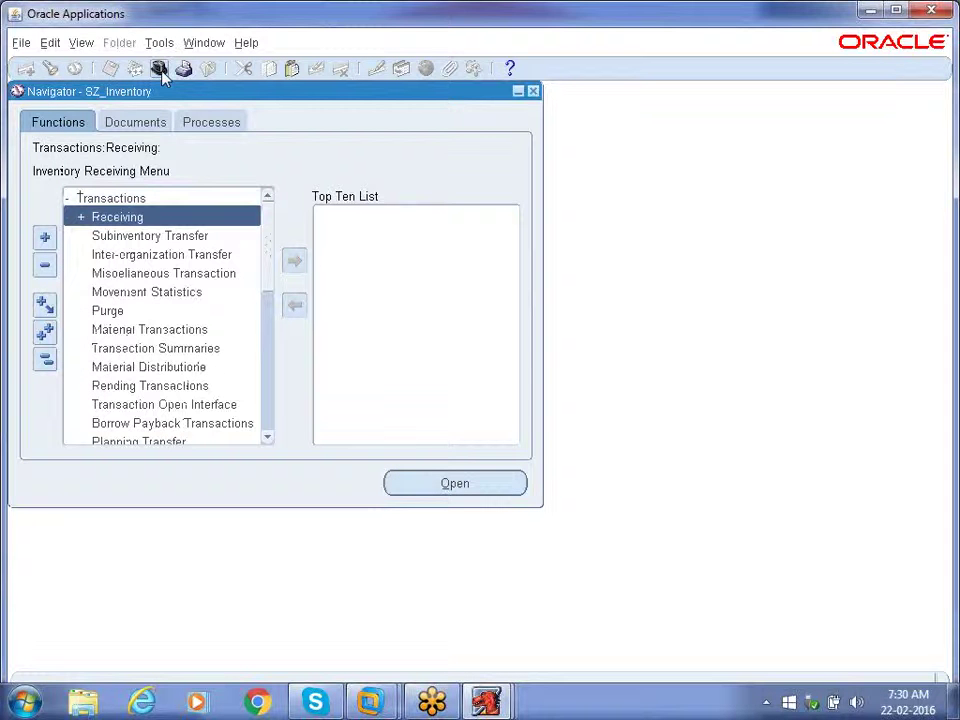
pyautogui.press('Down')
pyautogui.press('Down')
pyautogui.press('Down')
pyautogui.press('Down')
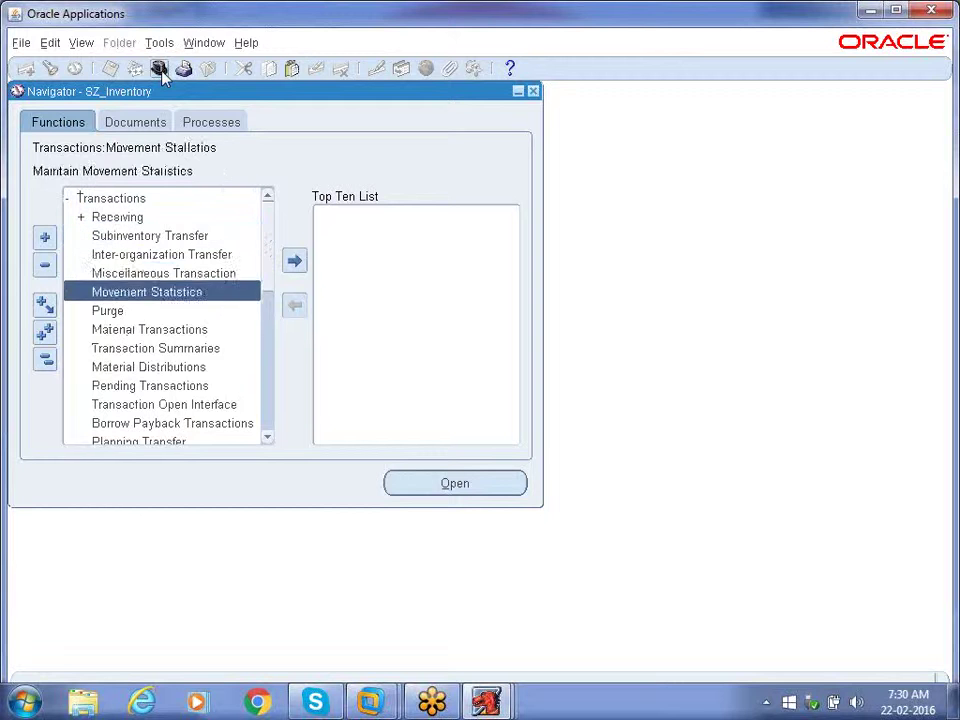
pyautogui.press('Up')
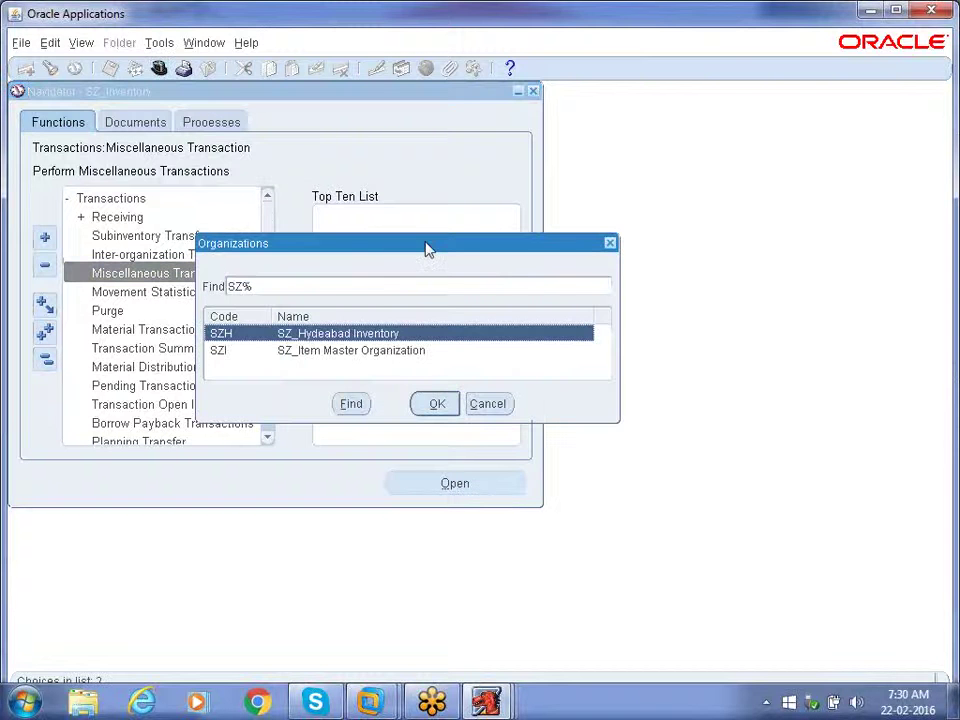
pyautogui.click(438, 408)
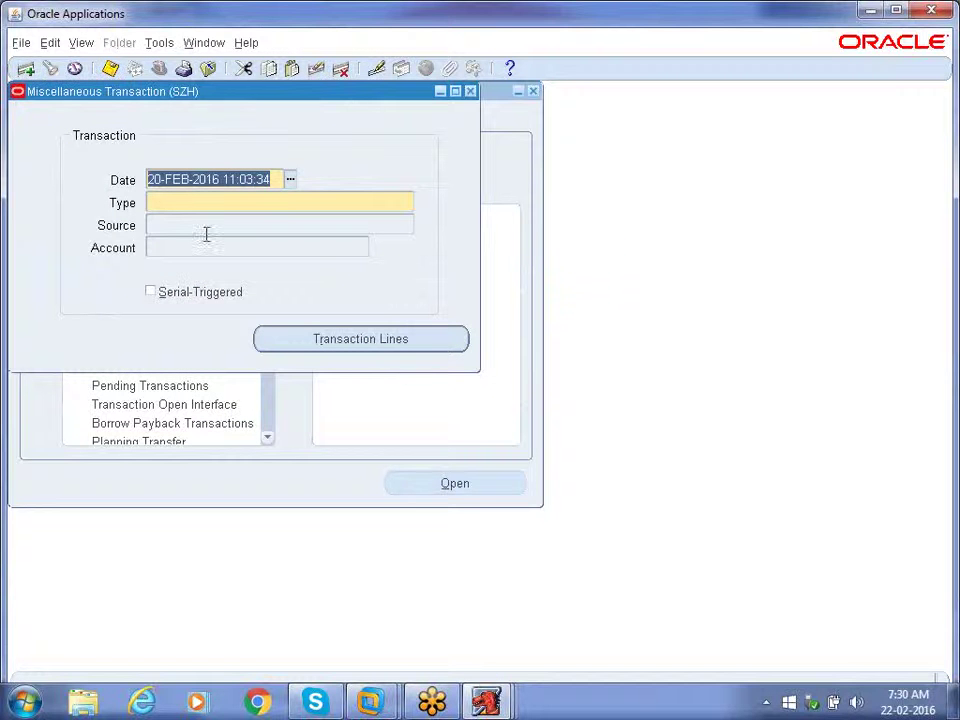
# Step: Set the transaction type to Miscellaneous receipt and open its transaction lines
pyautogui.click(168, 202)
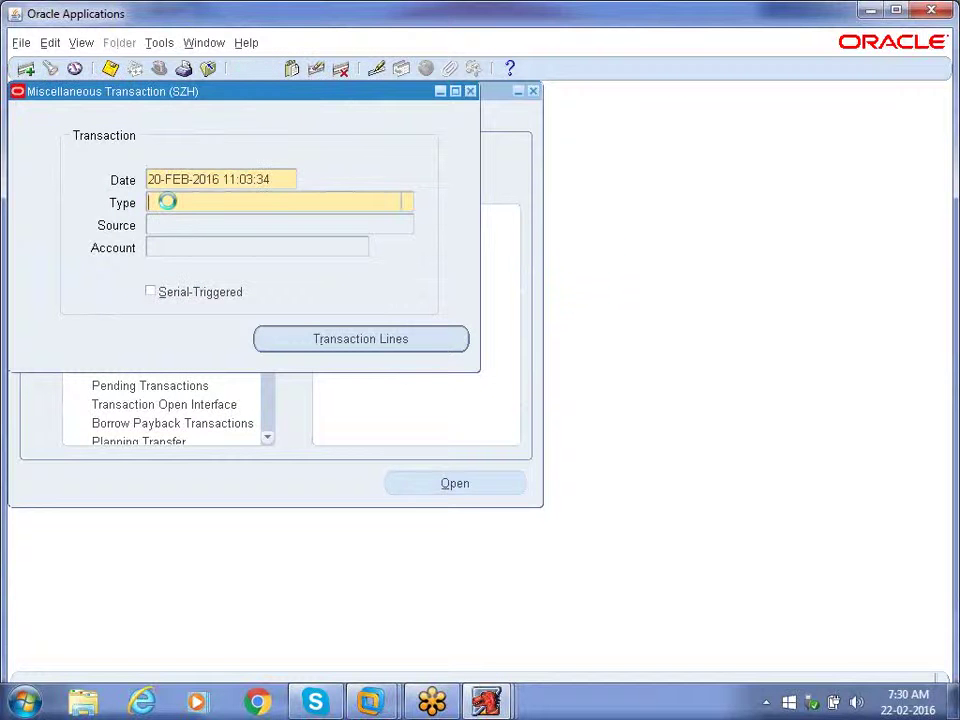
pyautogui.write('mis')
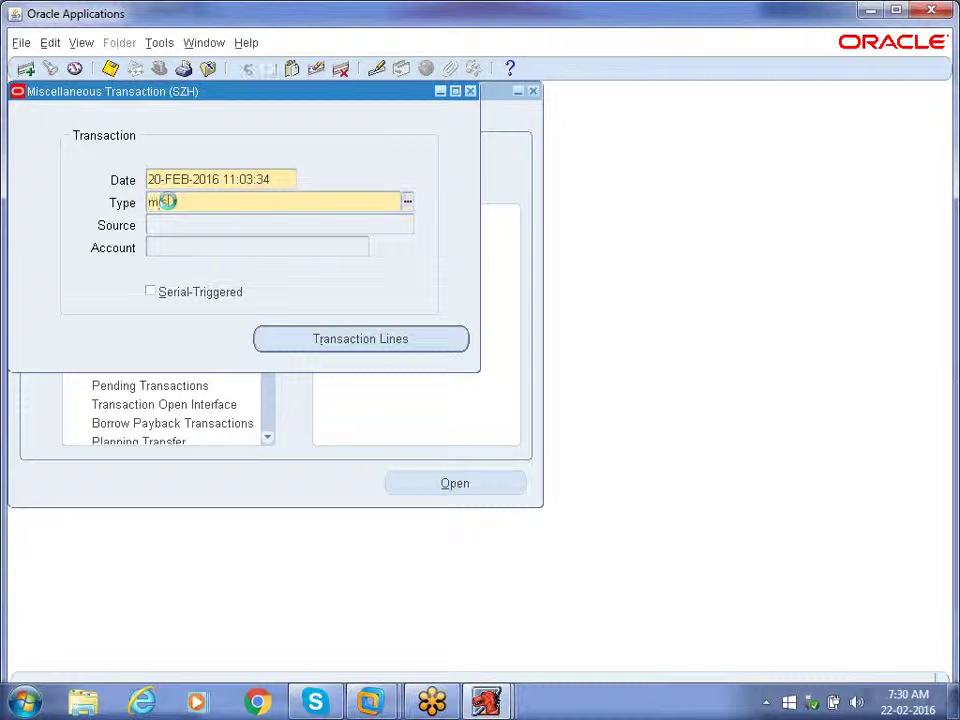
pyautogui.press('Tab')
pyautogui.press('Down')
pyautogui.press('Down')
pyautogui.press('Down')
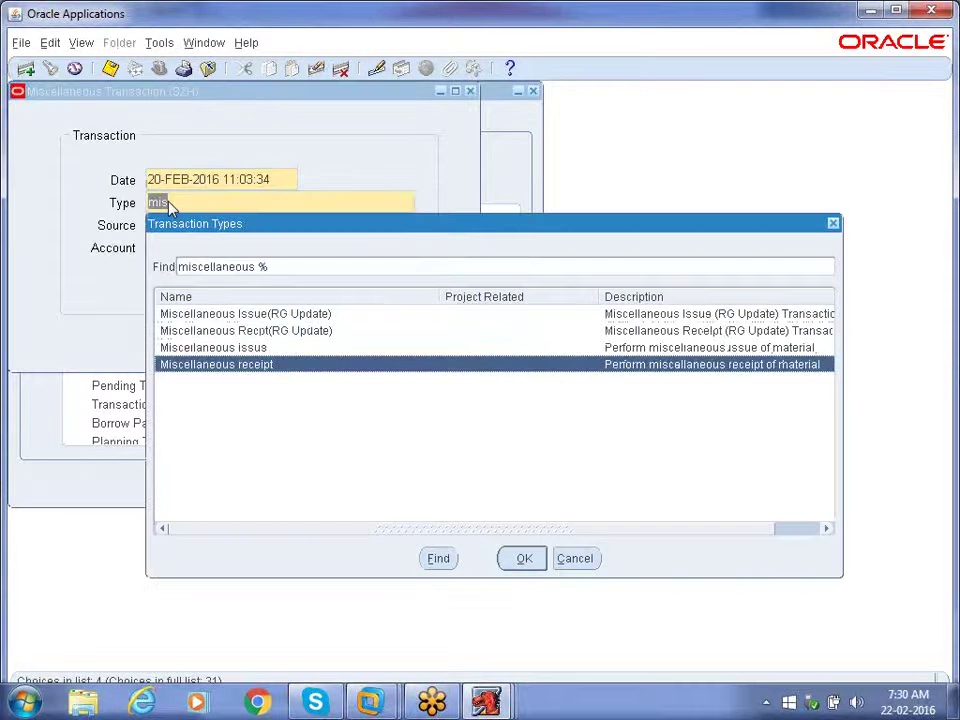
pyautogui.press('Return')
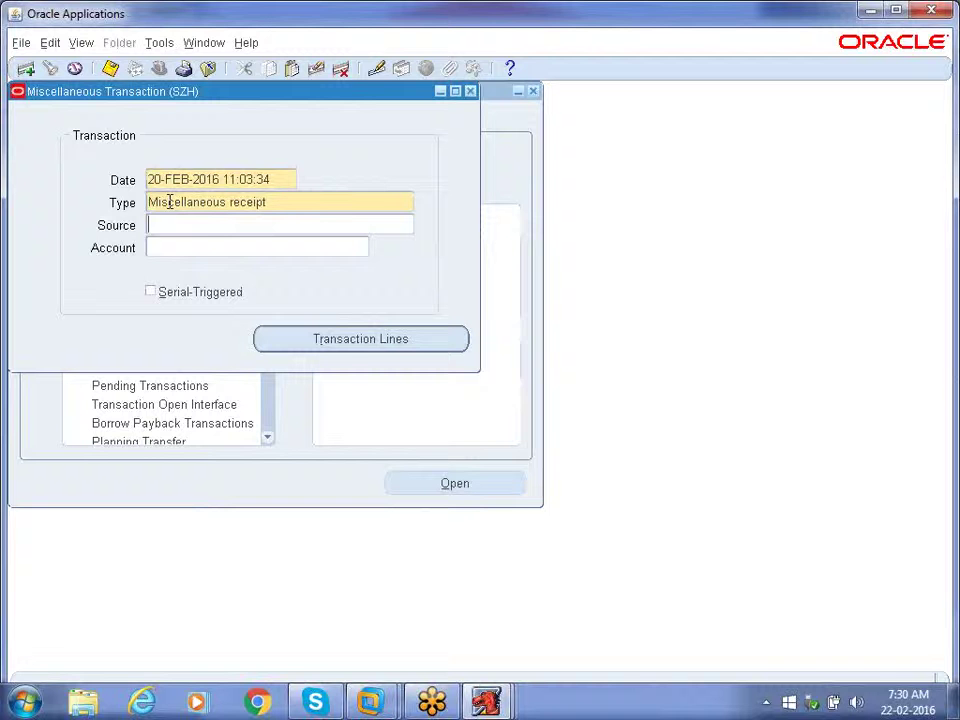
pyautogui.click(366, 341)
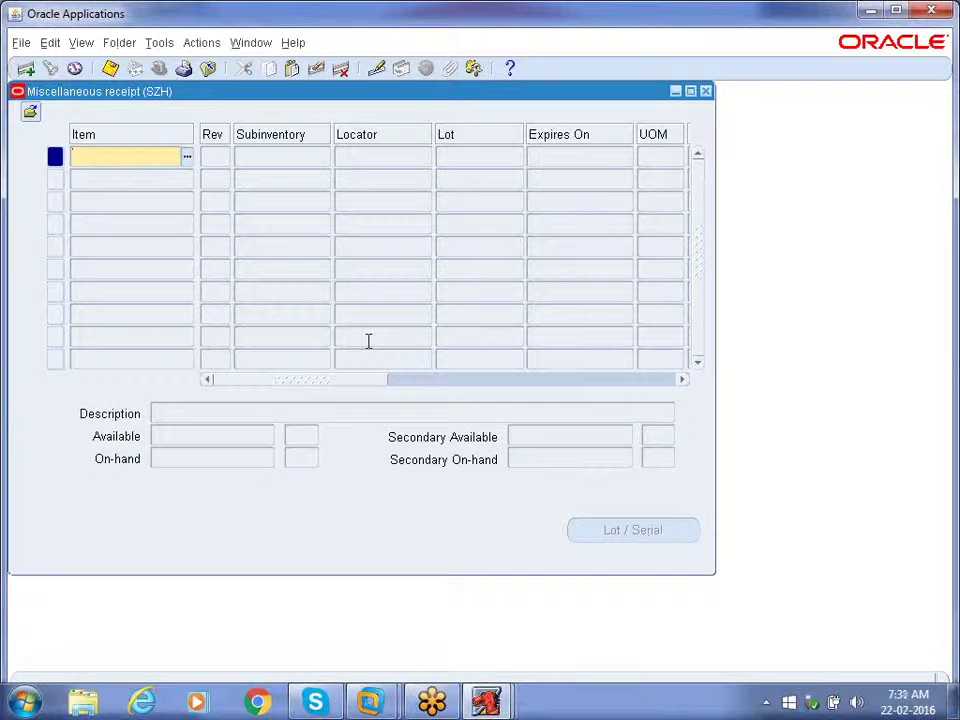
# Step: Enter item SZ_PR on the first receipt line with subinventory SZH_RM SI1
pyautogui.write('SZ_PP')
pyautogui.press('BackSpace')
pyautogui.write('R')
pyautogui.press('Tab')
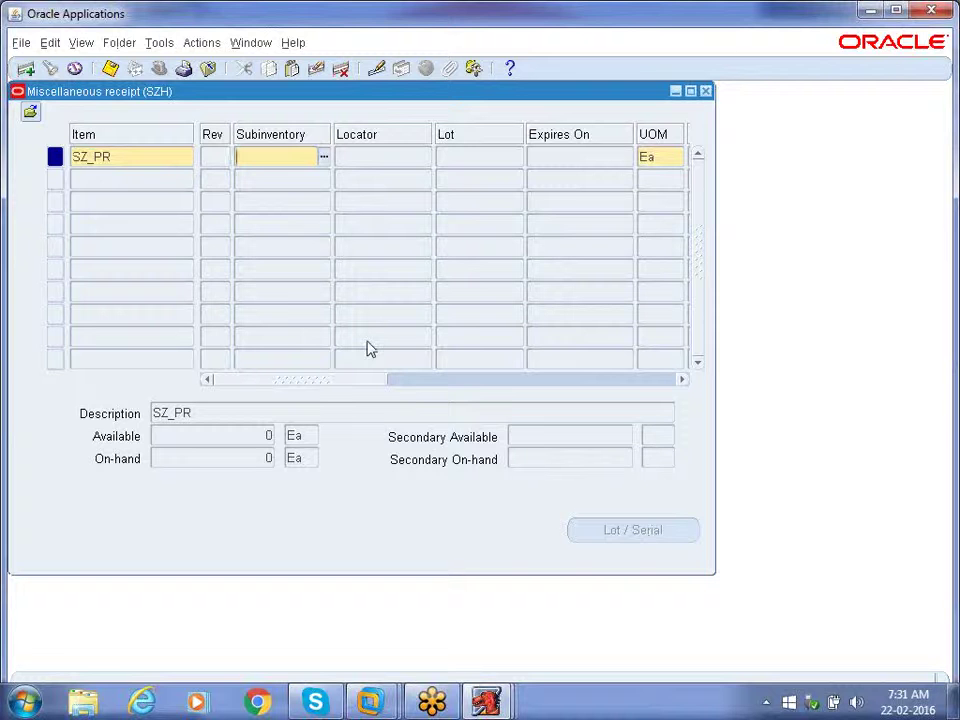
pyautogui.hotkey('ctrl', 'l')
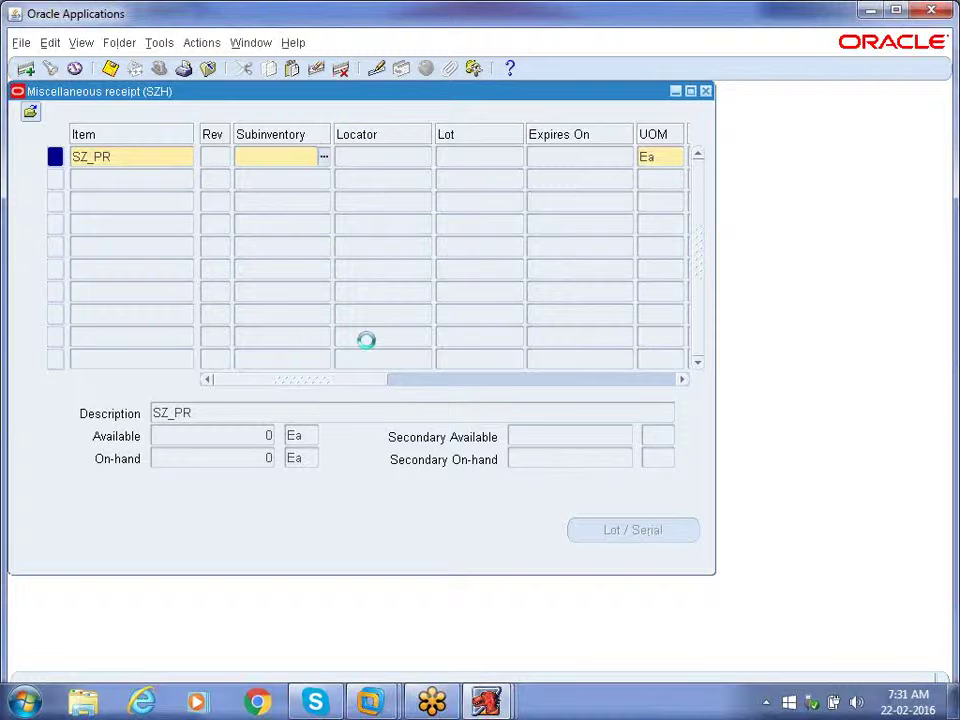
pyautogui.press('Down')
pyautogui.press('Down')
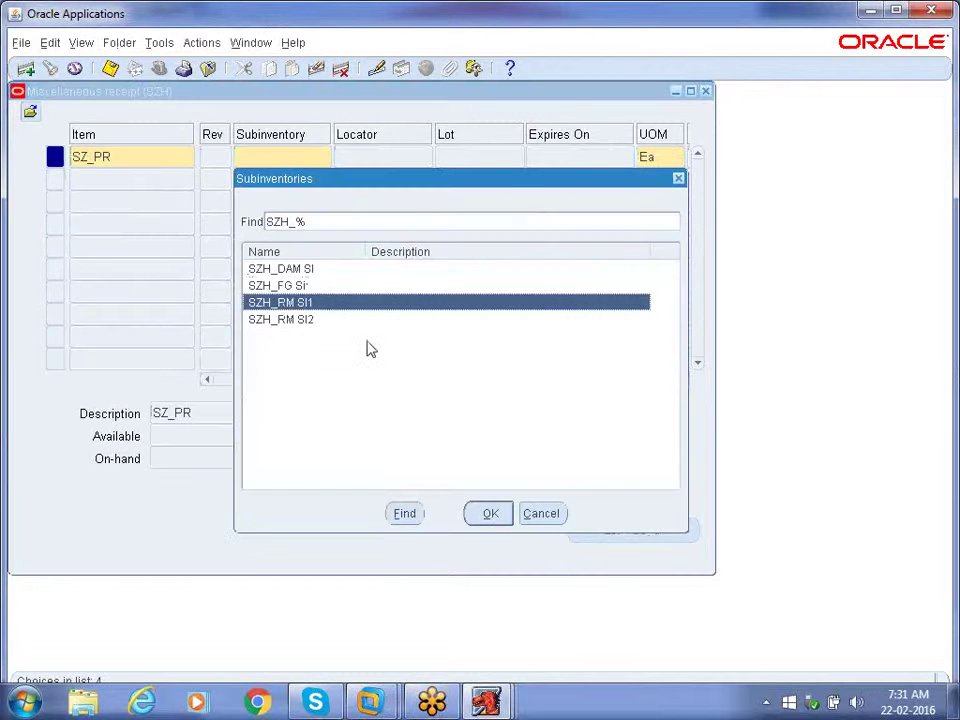
pyautogui.press('Return')
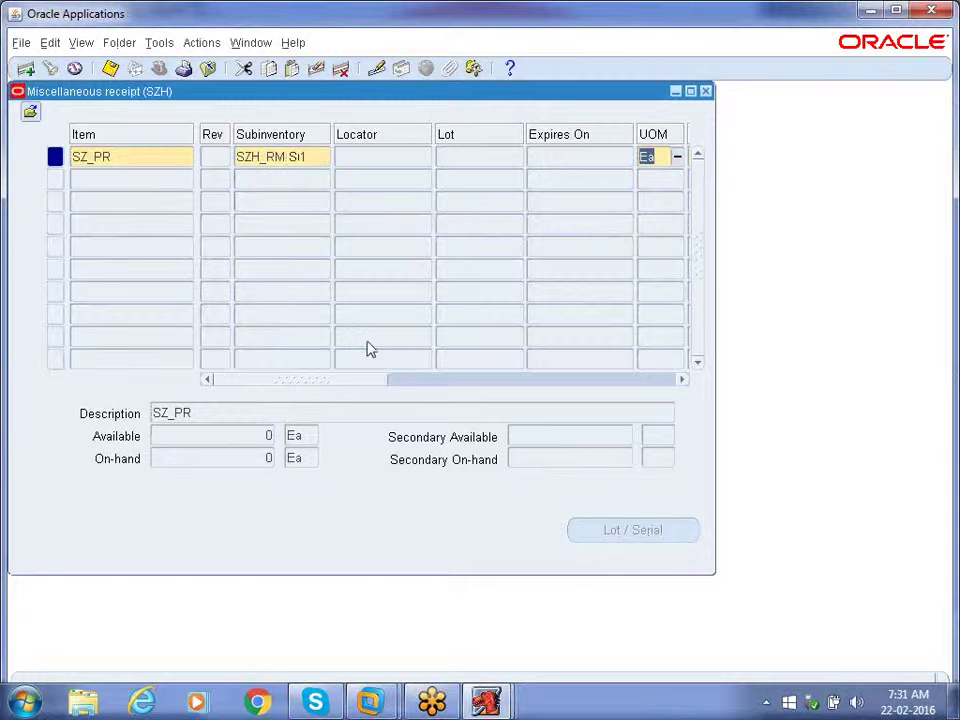
# Step: Set the quantity of the SZ_PR receipt line to 1000
pyautogui.press('Tab')
pyautogui.write('1000')
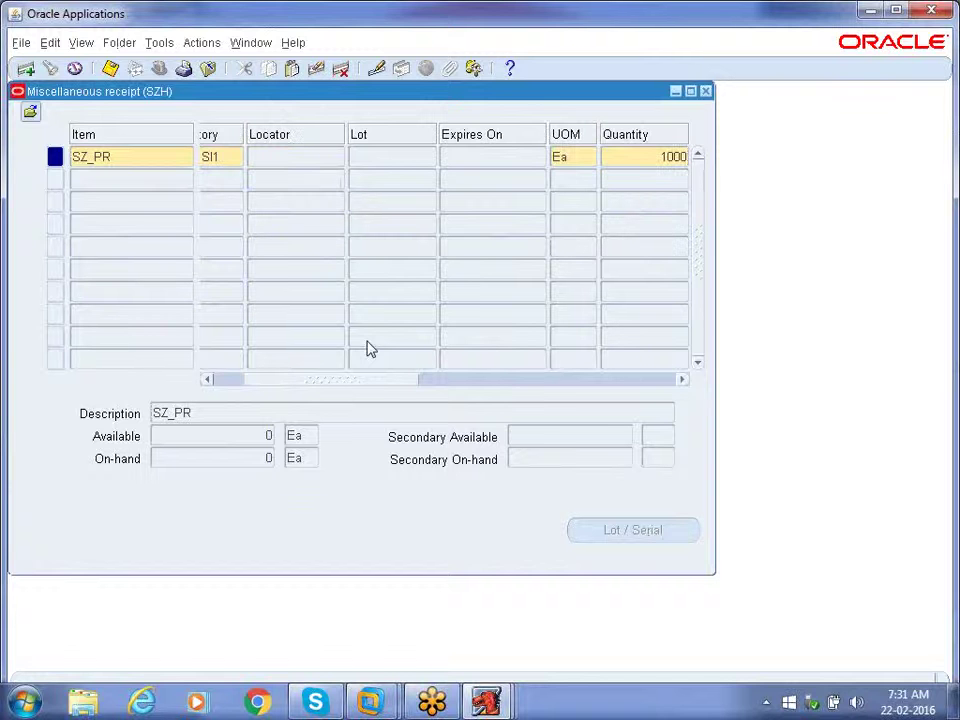
pyautogui.hotkey('ctrl', 's')
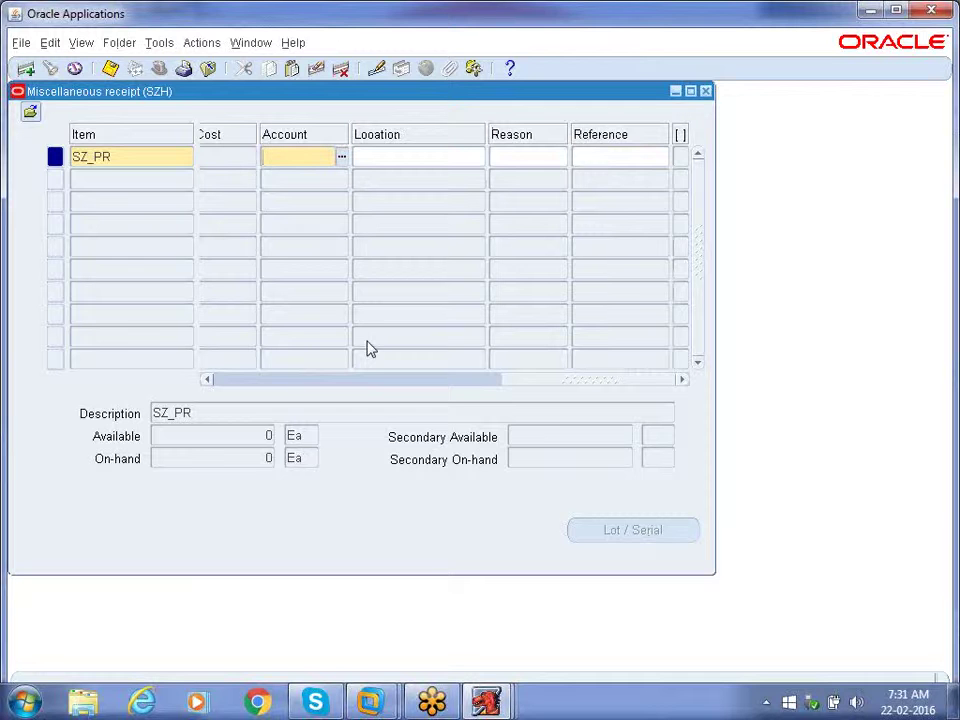
# Step: Charge the SZ_PR receipt line to account combination 01.1002.00.00, using the Mtl account
pyautogui.hotkey('ctrl', 'l')
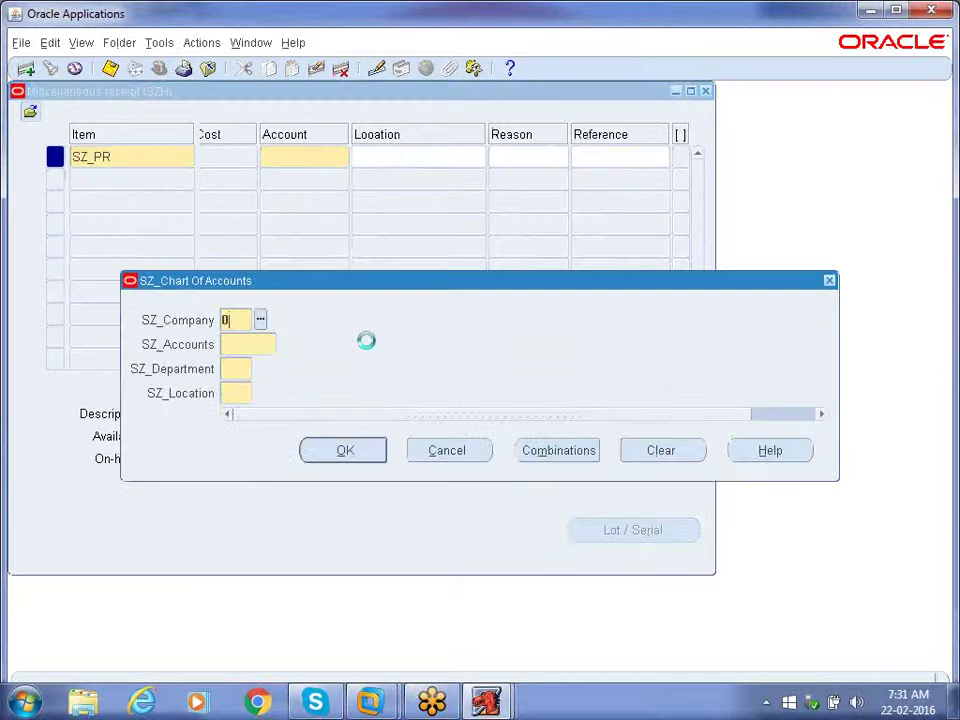
pyautogui.hotkey('ctrl', 'l')
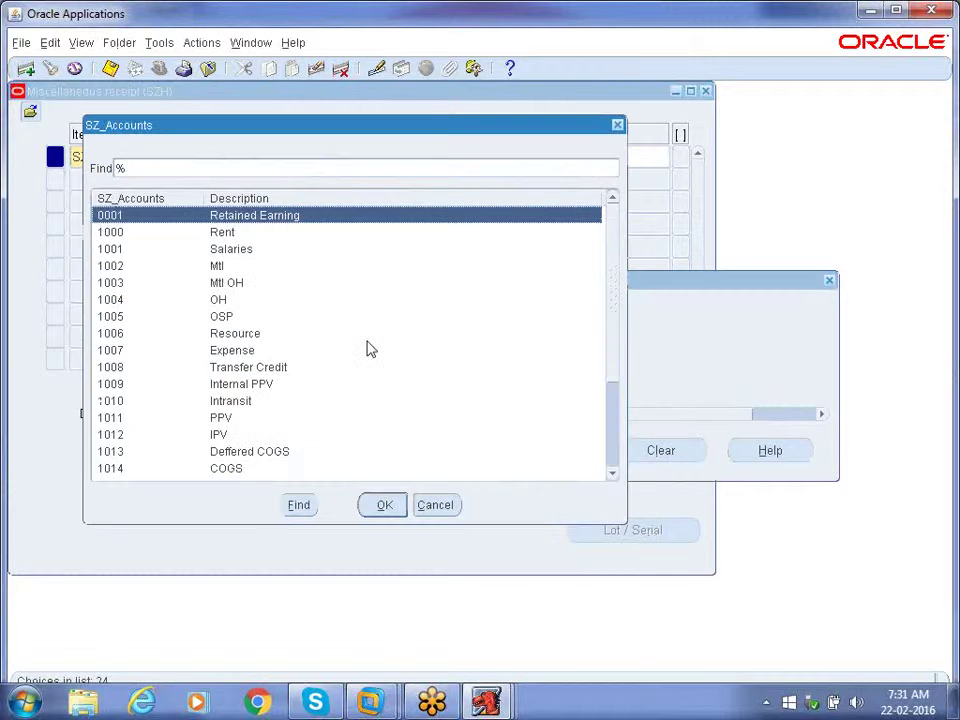
pyautogui.press('Down')
pyautogui.press('Down')
pyautogui.press('Down')
pyautogui.press('Return')
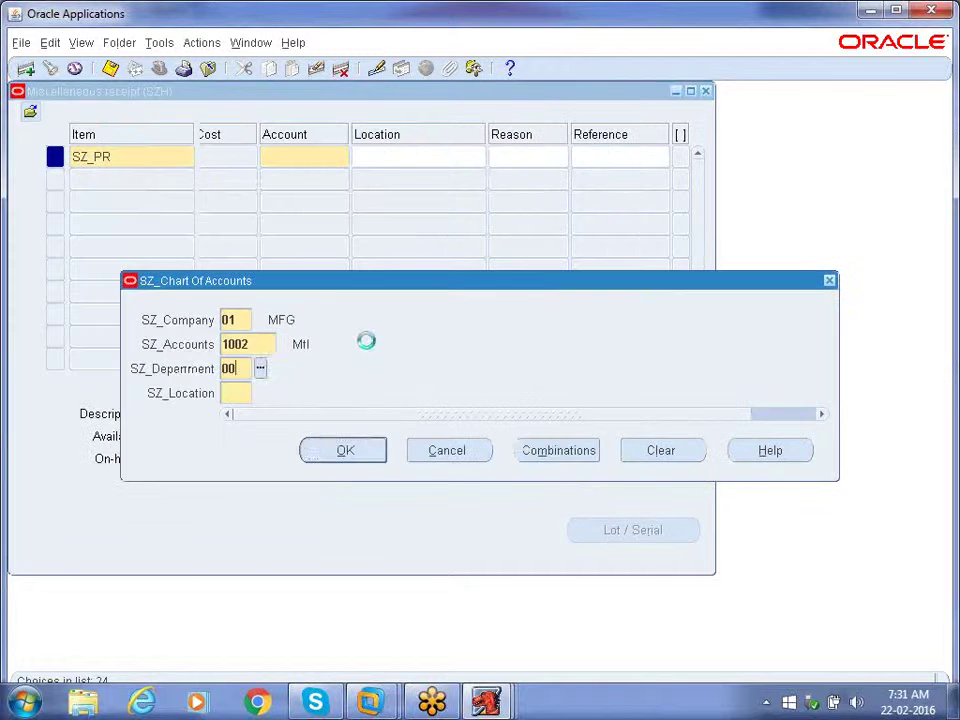
pyautogui.press('Return')
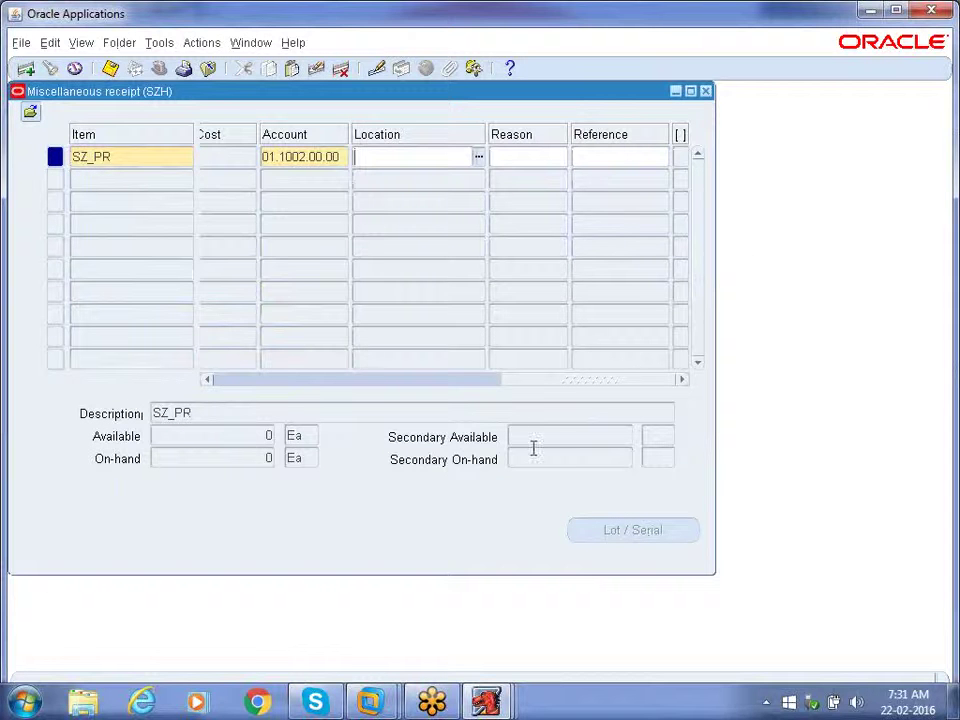
# Step: Enter item SZ_HD on the second receipt line
pyautogui.moveTo(566, 384); pyautogui.dragTo(366, 395)
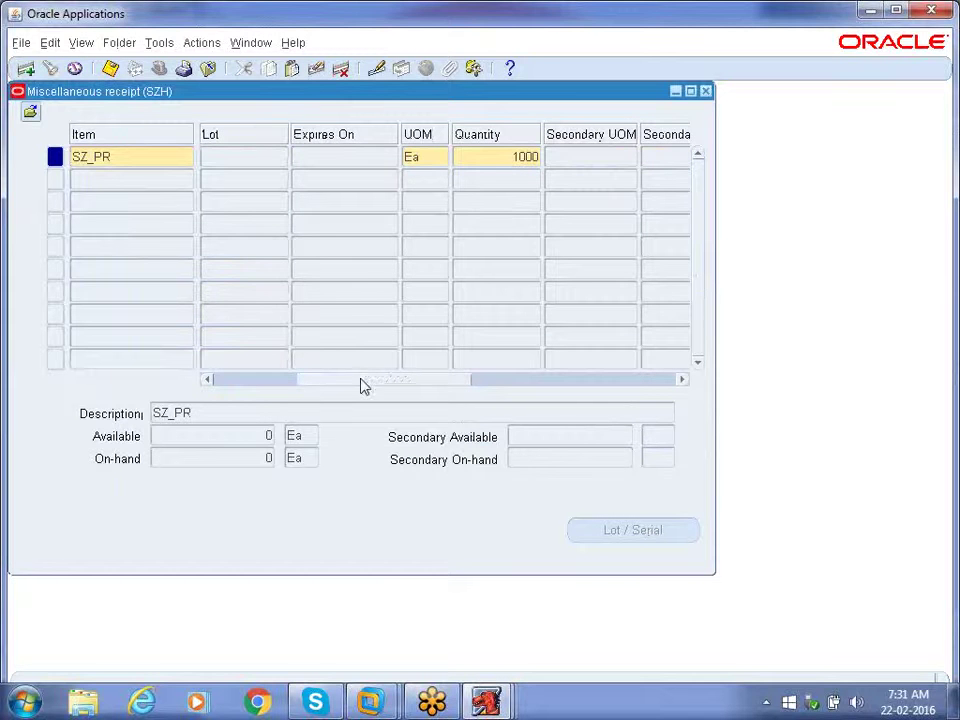
pyautogui.moveTo(364, 386); pyautogui.dragTo(275, 388)
pyautogui.click(313, 156)
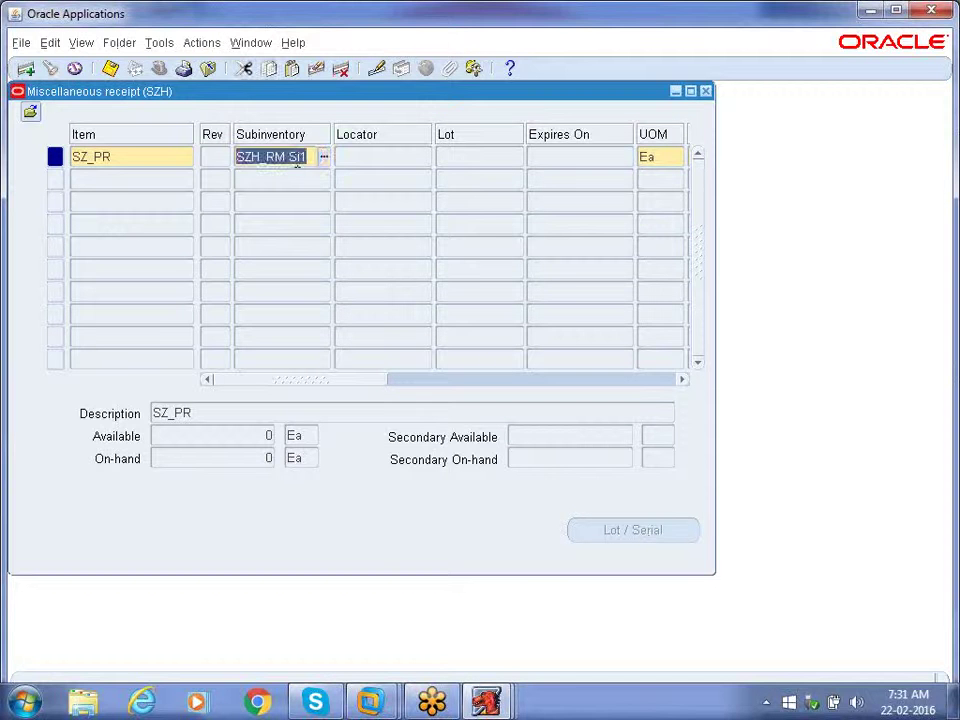
pyautogui.click(125, 183)
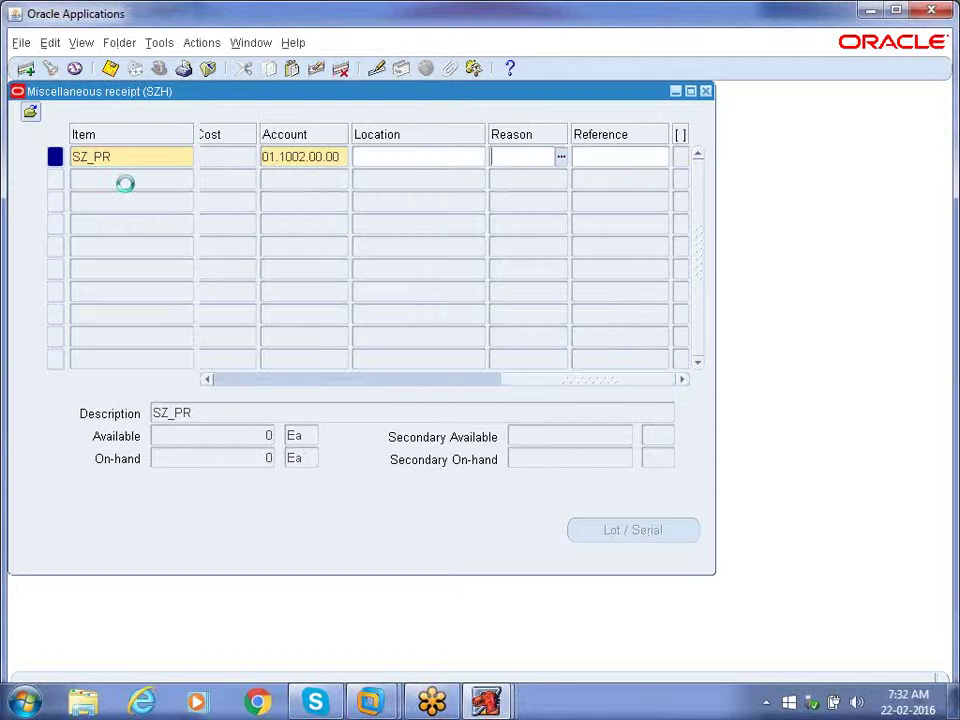
pyautogui.write('SZ_MM')
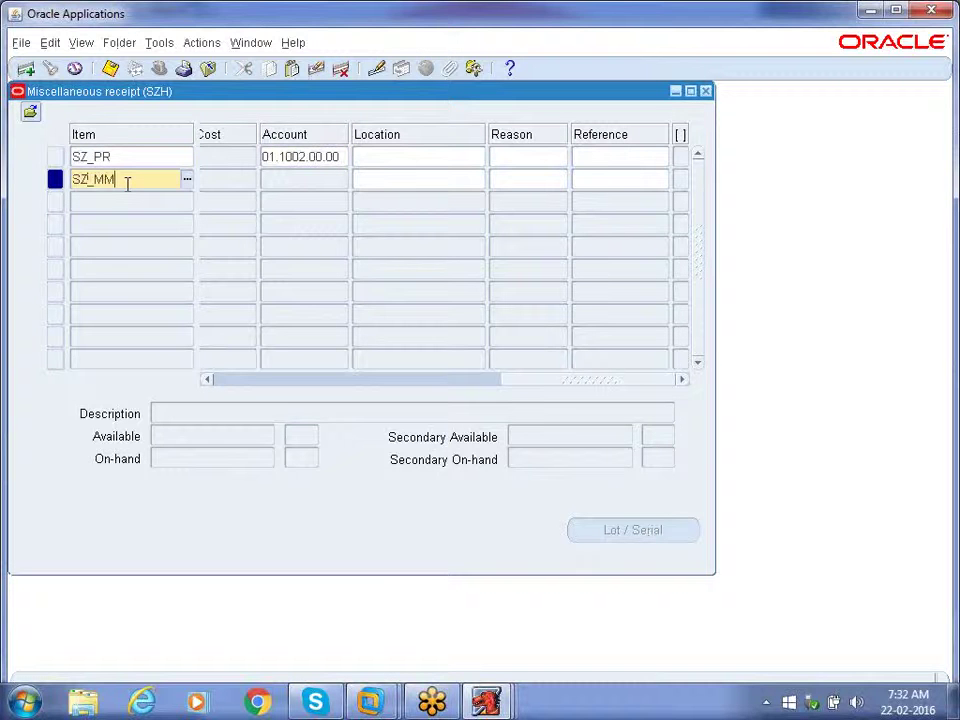
pyautogui.press('BackSpace')
pyautogui.press('BackSpace')
pyautogui.write('HD')
pyautogui.press('Tab')
# Step: Assign subinventory SZH_RM SI2 to the SZ_HD receipt line
pyautogui.hotkey('ctrl', 'l')
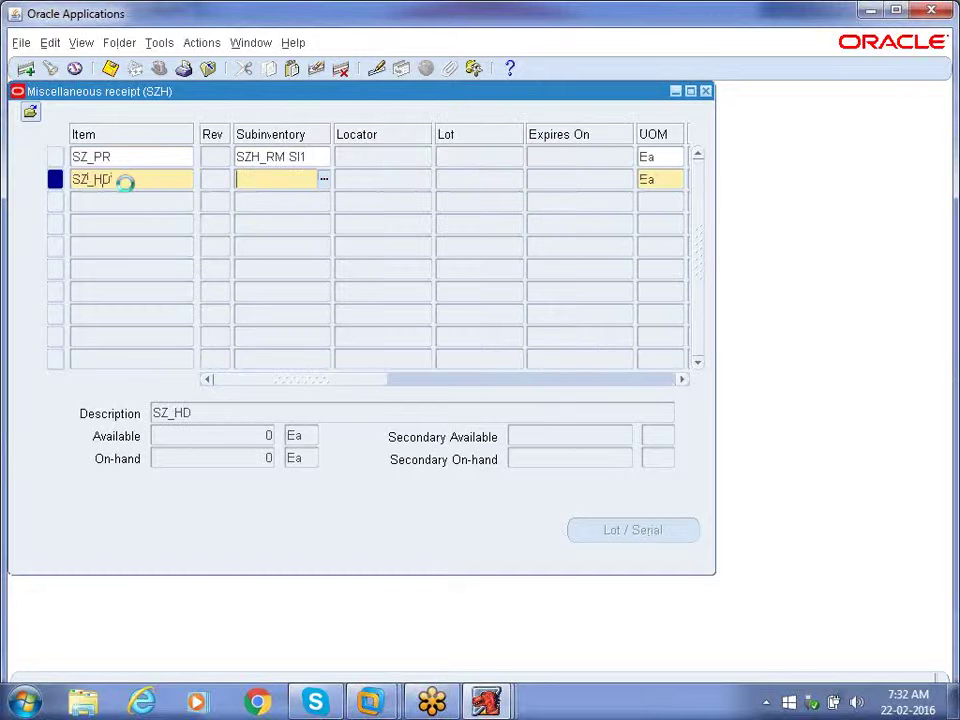
pyautogui.press('Down')
pyautogui.press('Down')
pyautogui.press('Down')
pyautogui.press('Return')
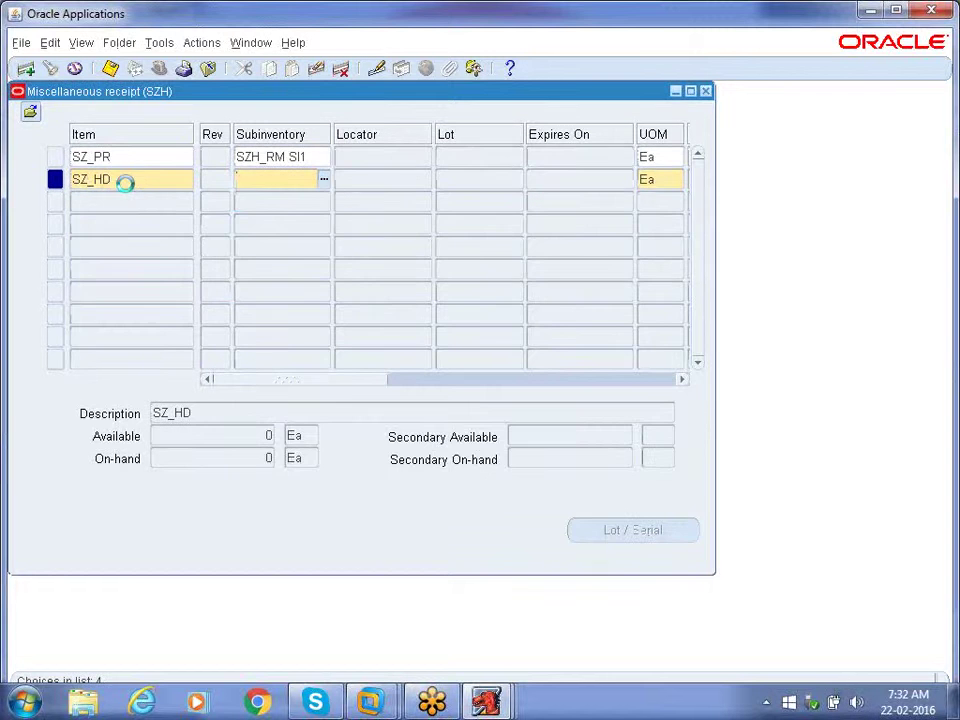
pyautogui.press('Tab')
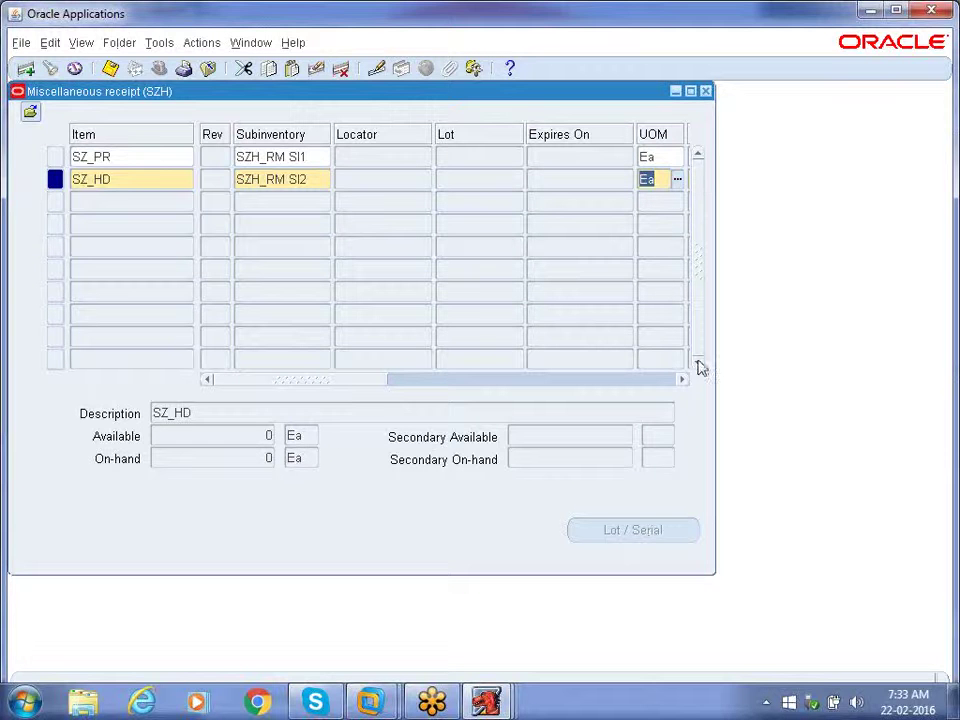
# Step: Set the SZ_HD line's quantity to 1000 and copy account 01.1002.00.00 from the line above
pyautogui.moveTo(334, 380); pyautogui.dragTo(400, 380)
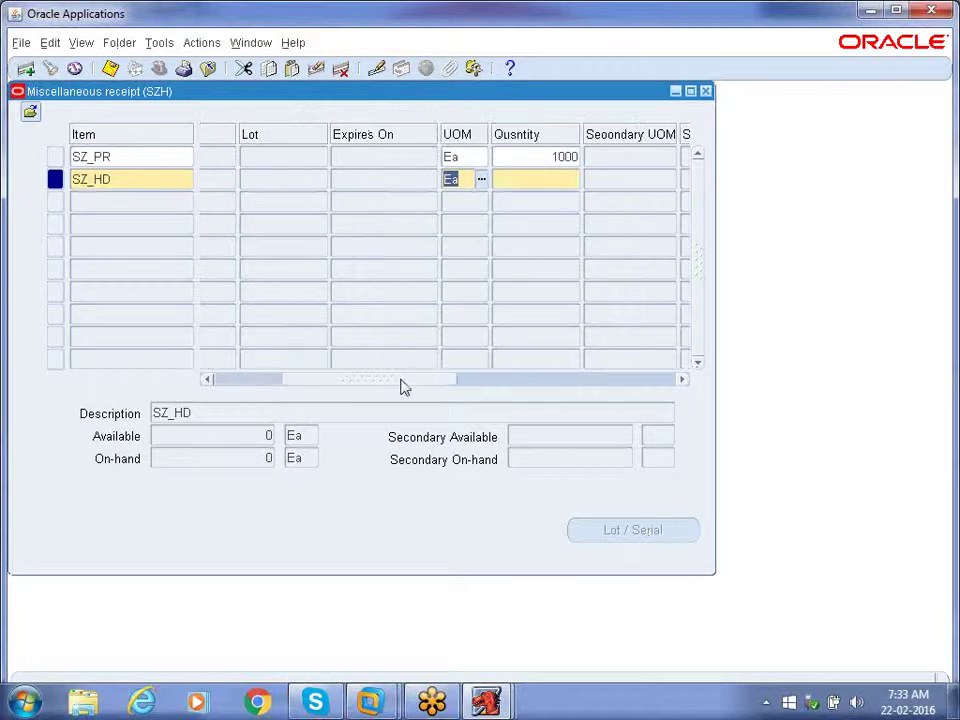
pyautogui.click(506, 175)
pyautogui.write('10')
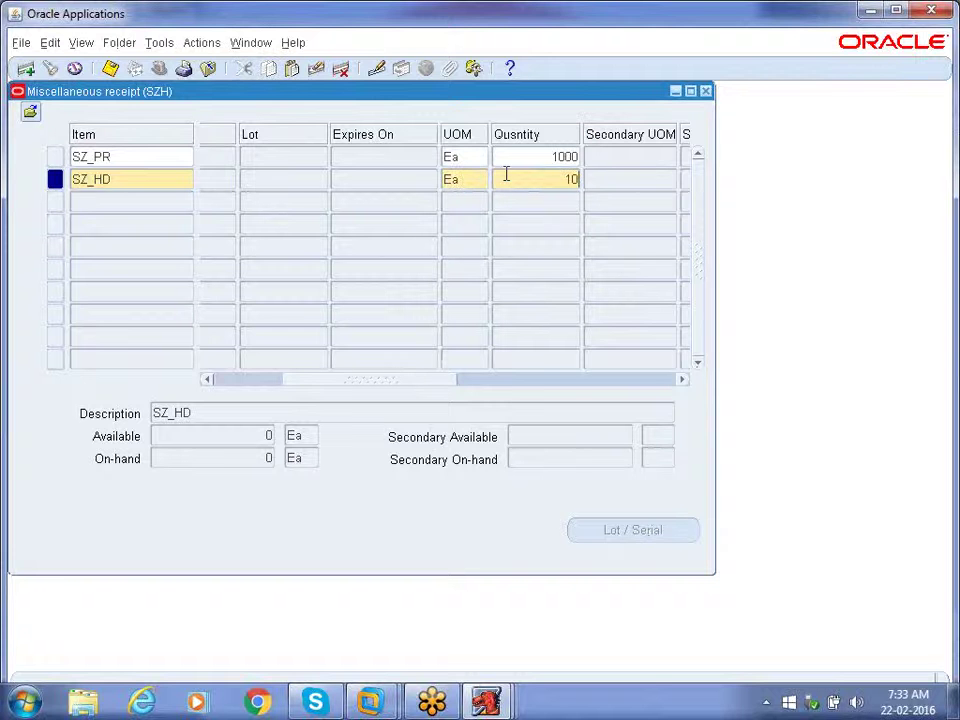
pyautogui.write('00')
pyautogui.press('Tab')
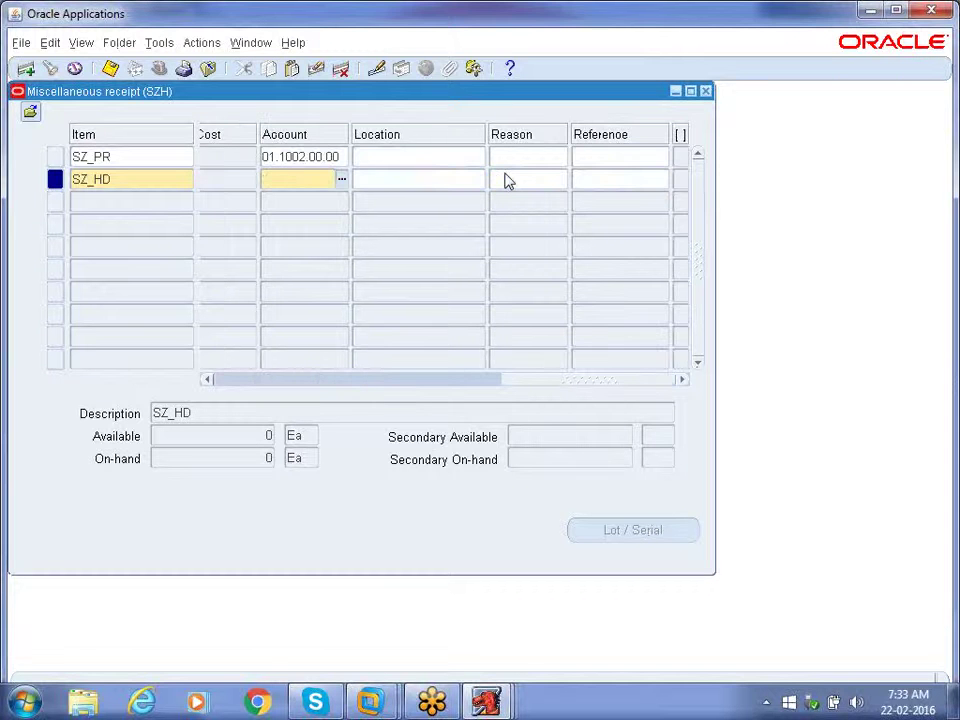
pyautogui.write('%')
pyautogui.press('BackSpace')
pyautogui.hotkey('shift', 'F5')
pyautogui.press('Tab')
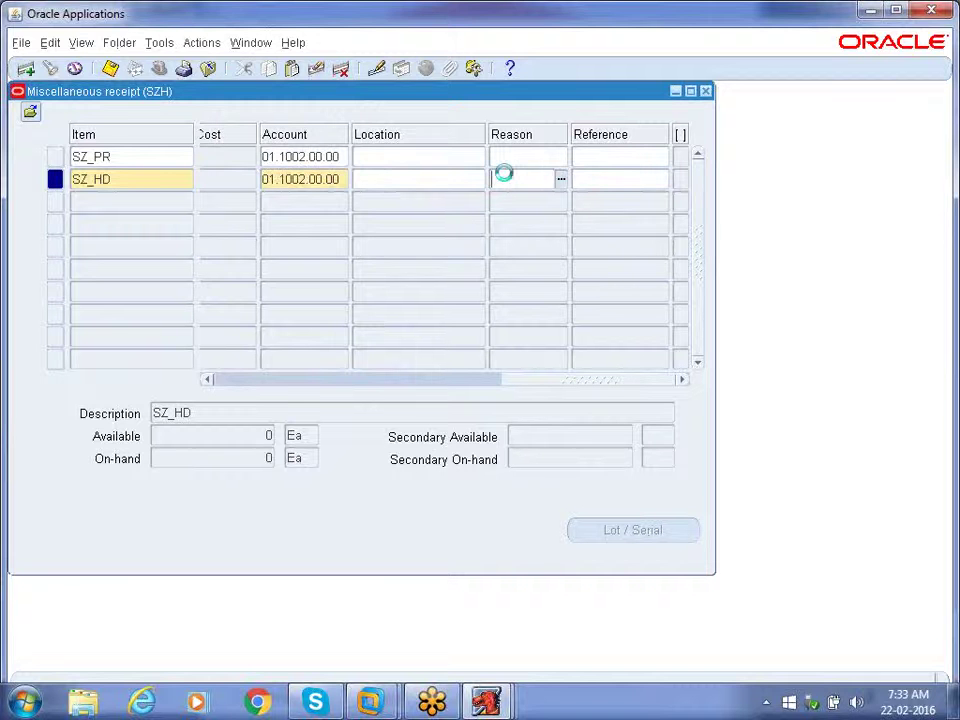
# Step: Enter item SZ_MM on the third receipt line with subinventory SZH_RM SI2
pyautogui.press('Down')
pyautogui.write('SZ')
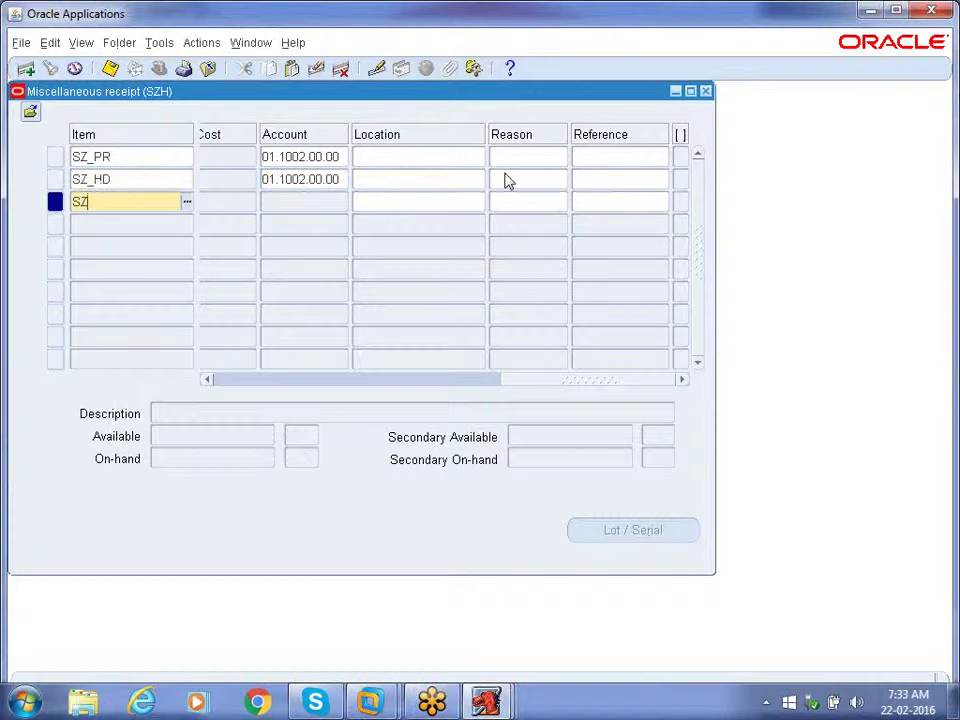
pyautogui.write('_MM')
pyautogui.press('Tab')
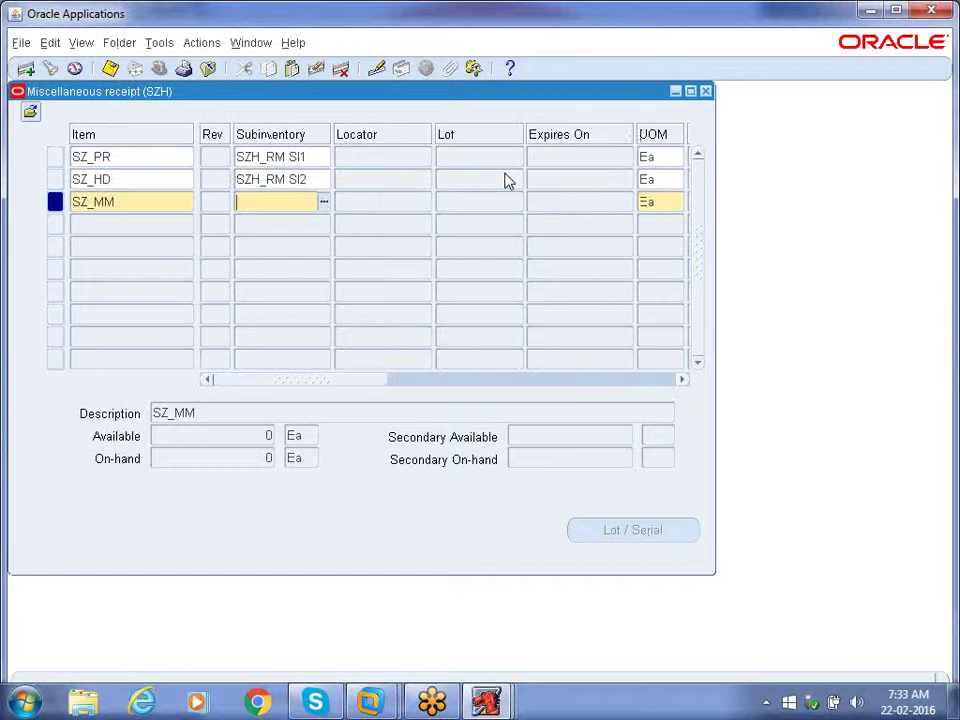
pyautogui.hotkey('ctrl', 'l')
pyautogui.press('Down')
pyautogui.press('Down')
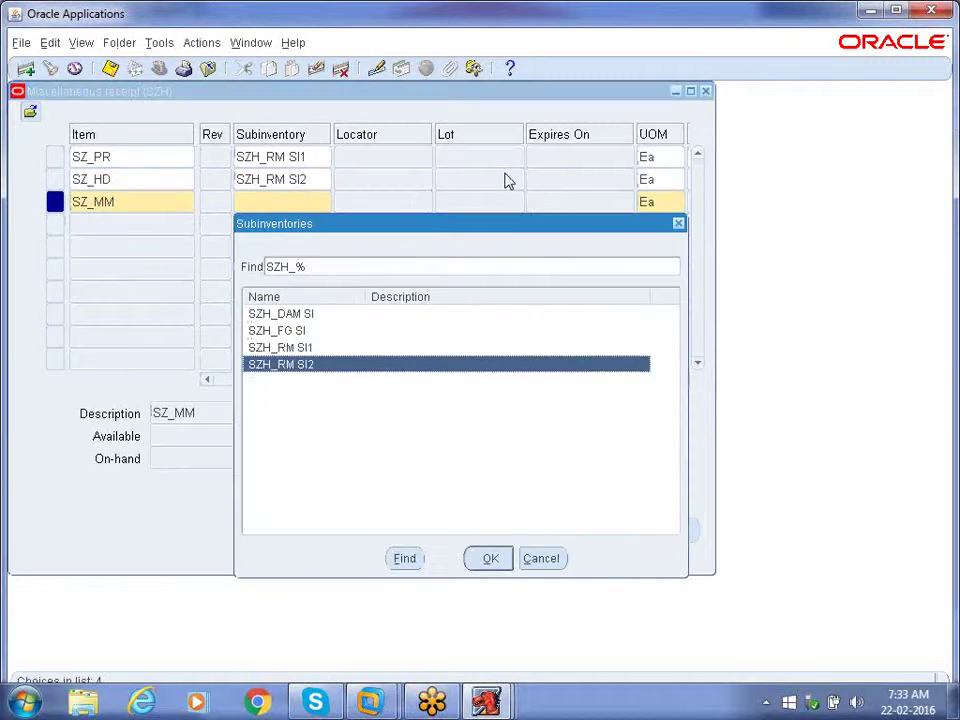
pyautogui.press('Return')
pyautogui.press('Tab')
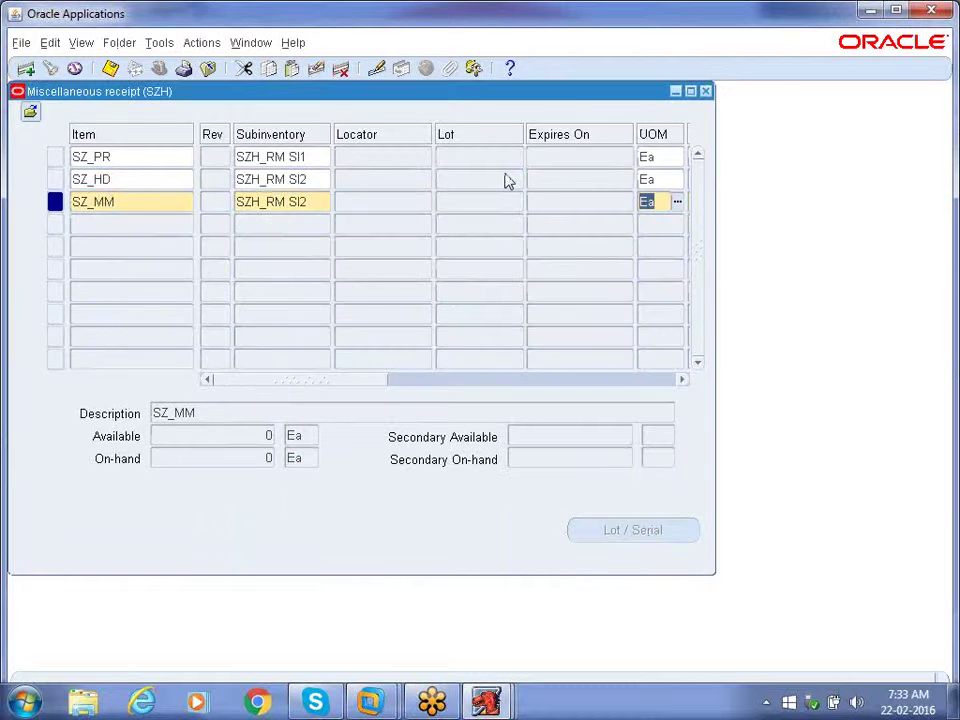
# Step: Give the SZ_MM line quantity 1000 with account 01.1002.00.00 and save the receipt
pyautogui.press('Tab')
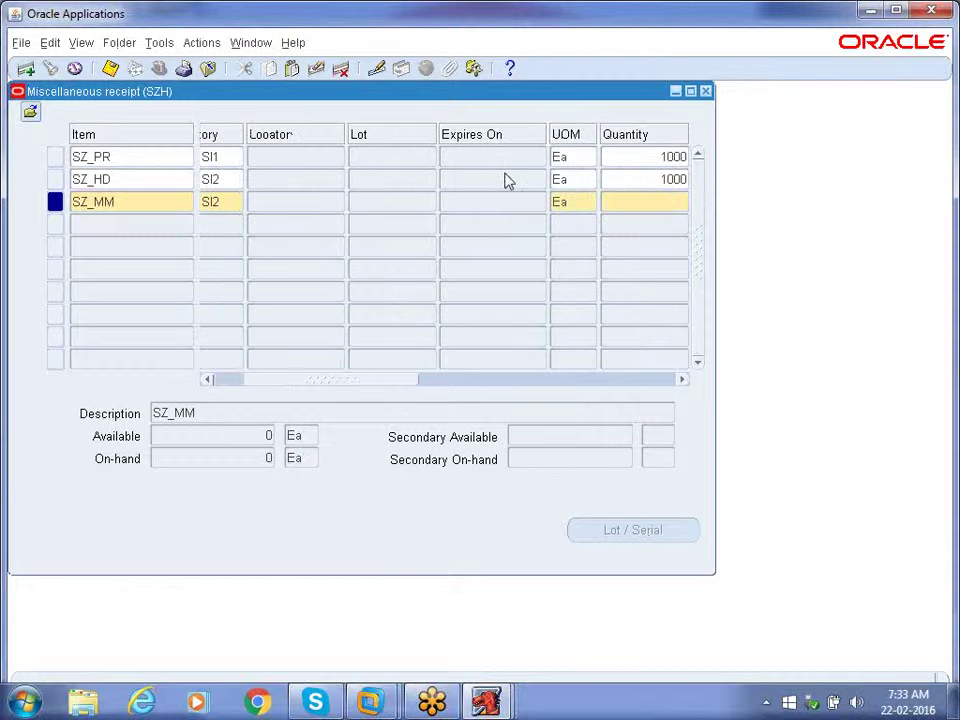
pyautogui.write('1000')
pyautogui.press('Tab')
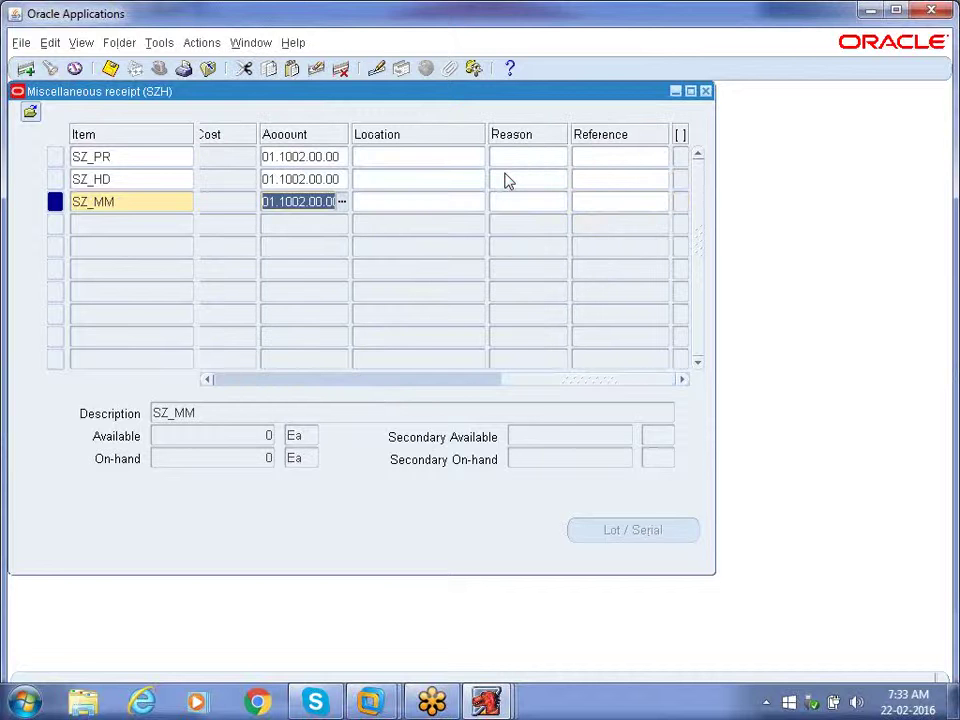
pyautogui.moveTo(553, 386); pyautogui.dragTo(193, 370)
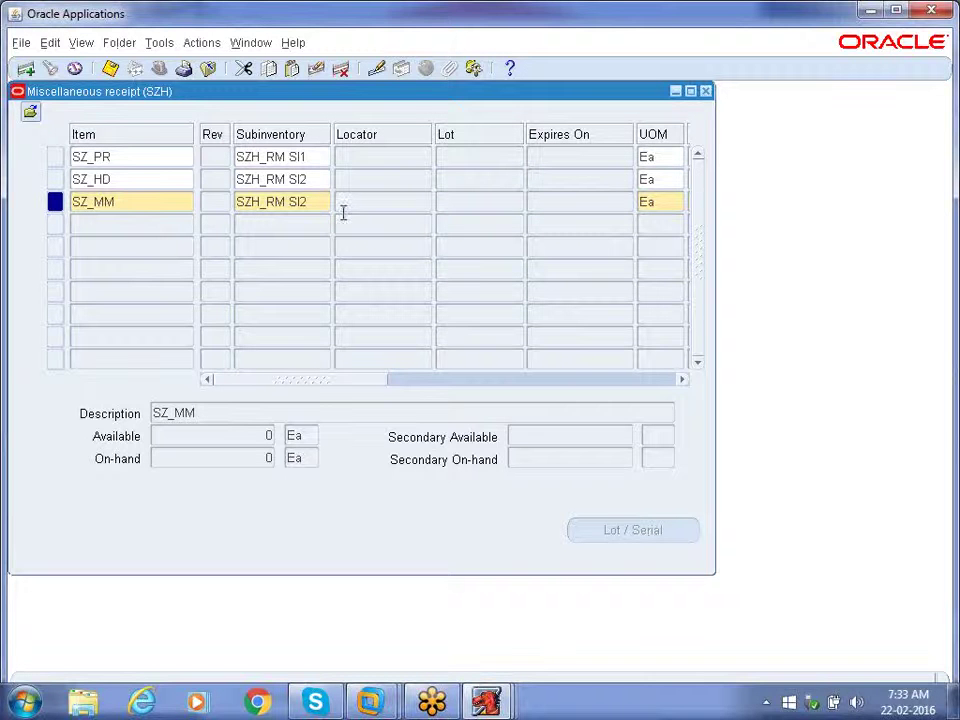
pyautogui.click(319, 157)
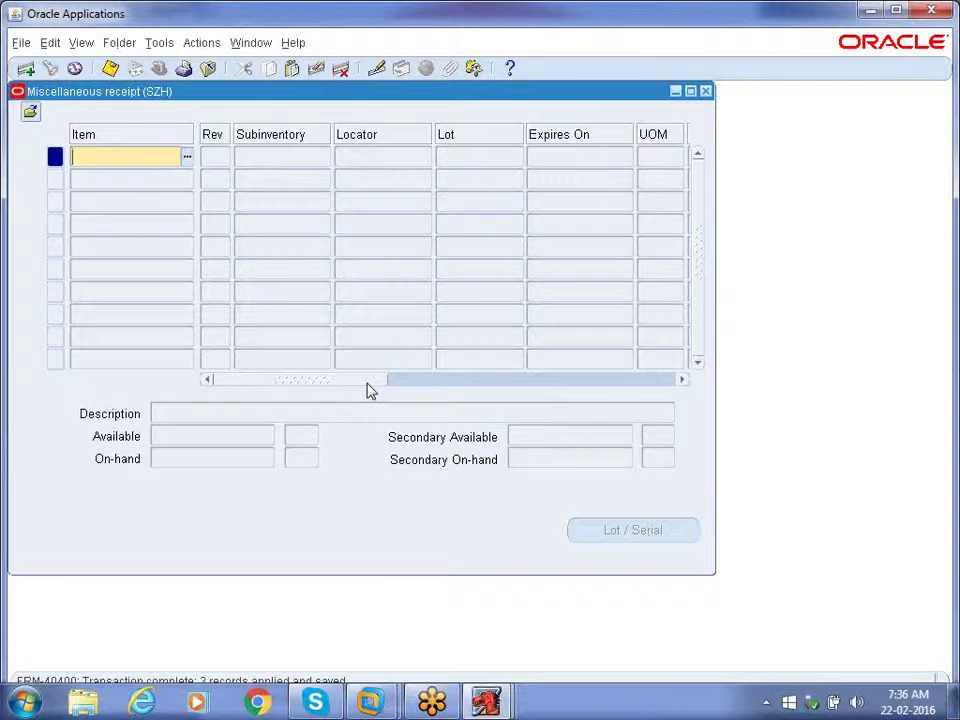
# Step: Close the miscellaneous receipt and transaction forms and collapse all branches of the SZ_Inventory navigator
pyautogui.click(706, 91)
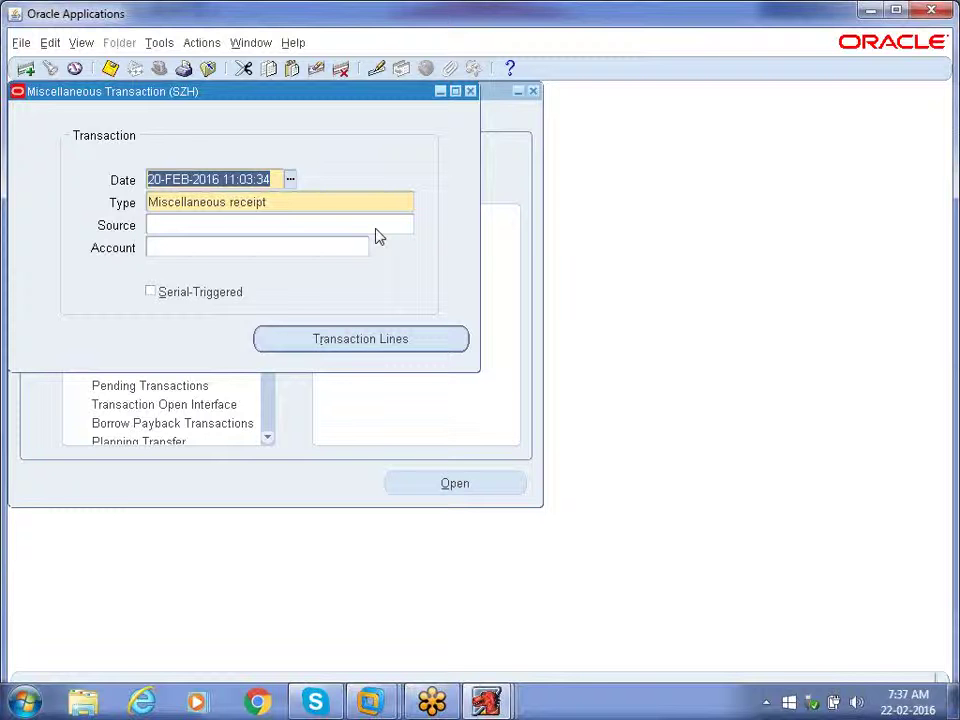
pyautogui.click(470, 91)
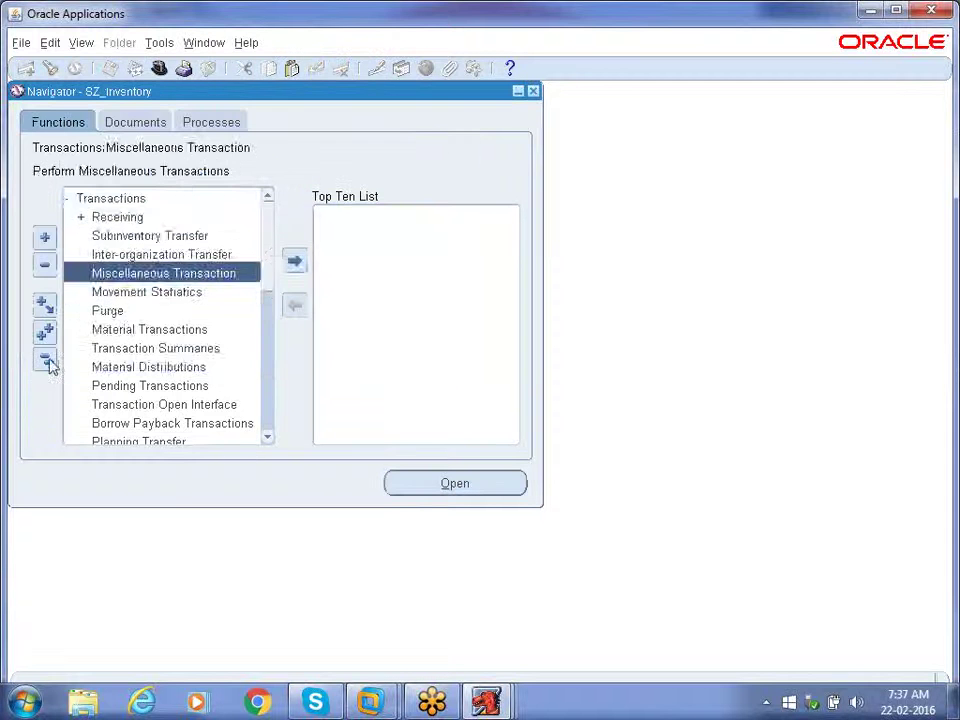
pyautogui.click(45, 360)
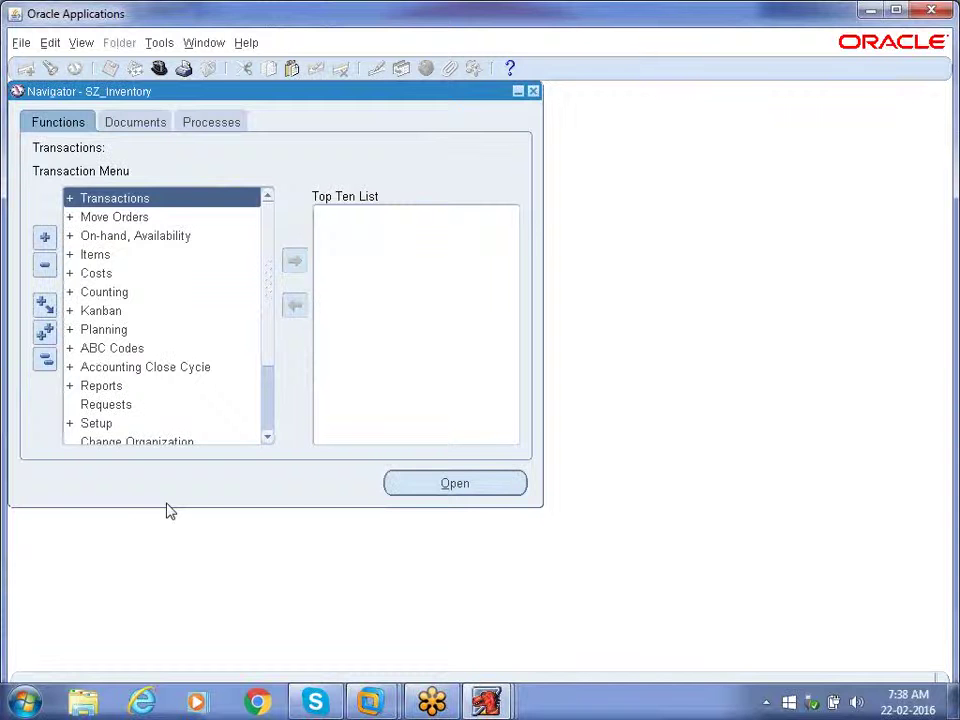
# Step: Switch to PowerPoint with the ERP and DB Setup presentation and bring up the new slide layouts with the Bill Levels slide selected
pyautogui.click(28, 698)
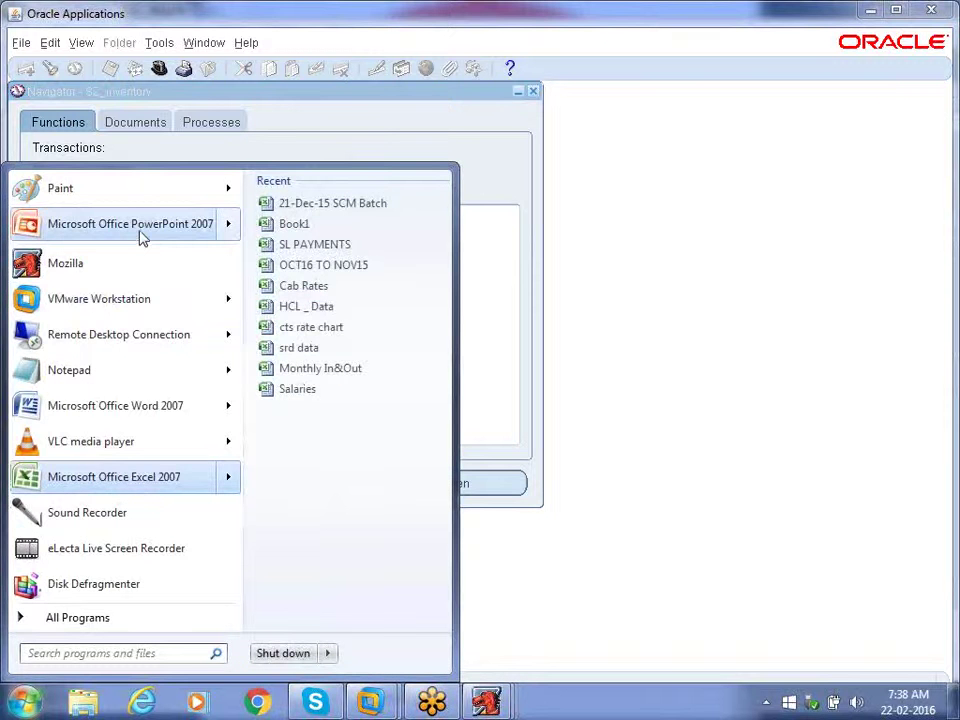
pyautogui.moveTo(141, 236)
pyautogui.click(311, 207)
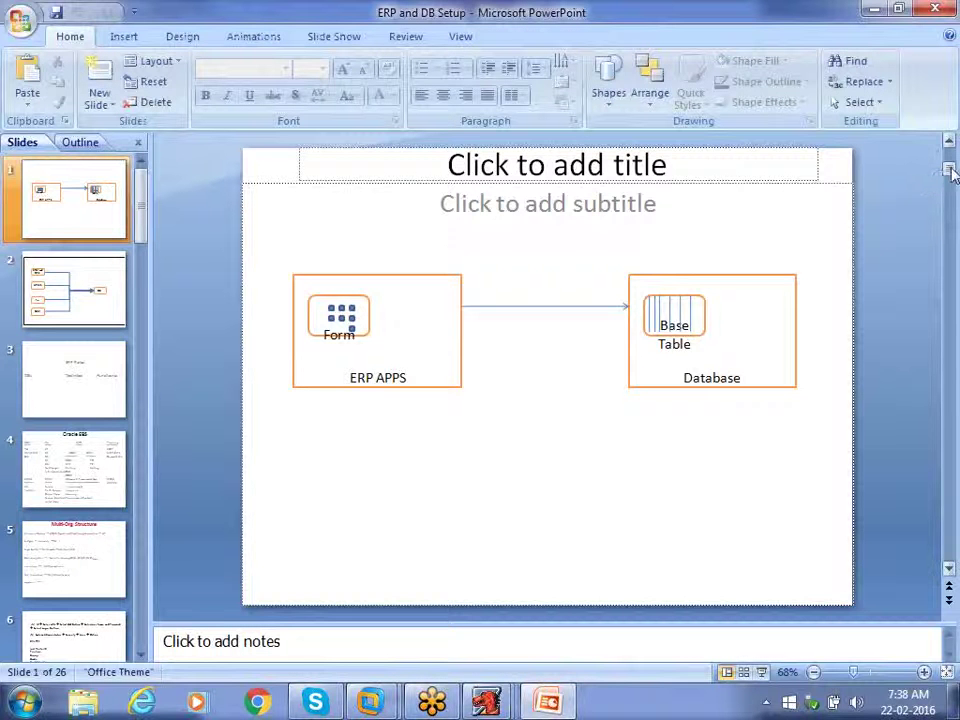
pyautogui.moveTo(952, 174); pyautogui.dragTo(955, 566)
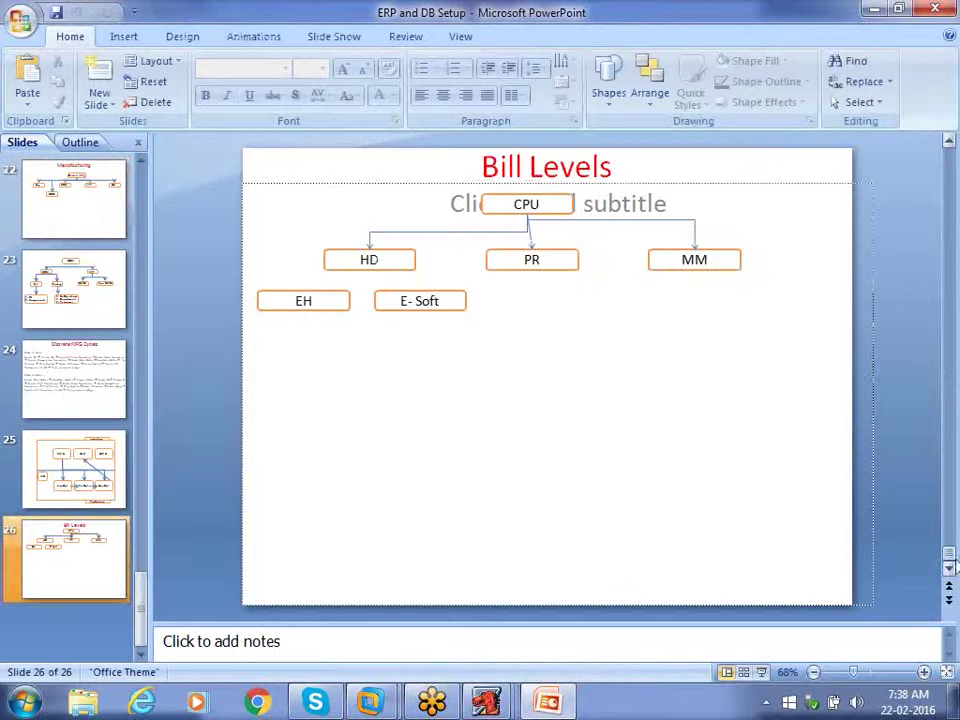
pyautogui.click(75, 561)
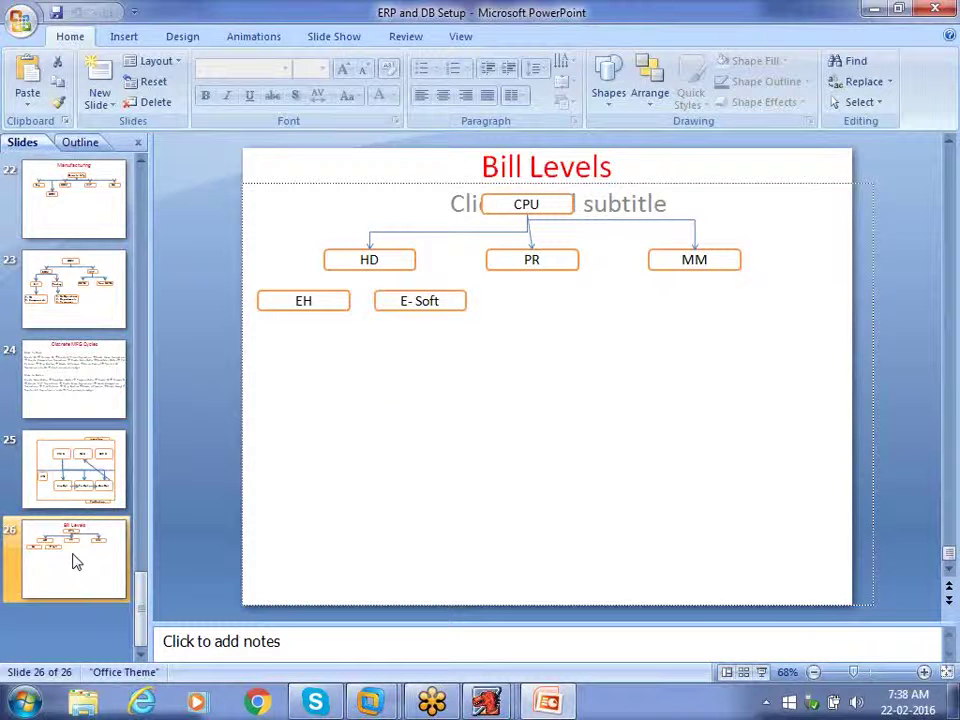
pyautogui.click(100, 106)
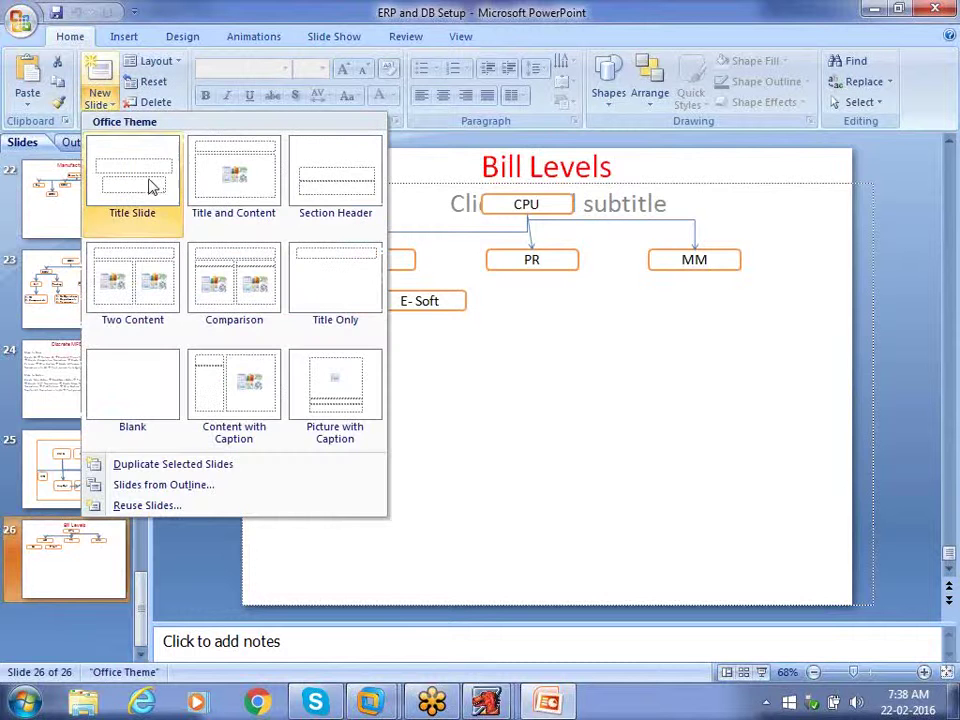
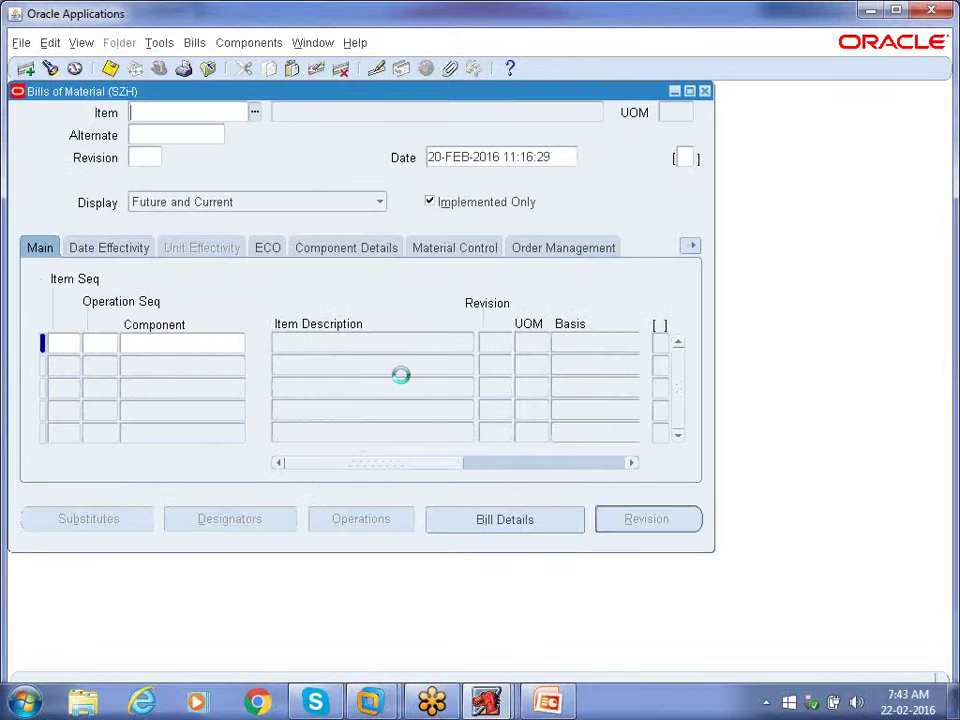
# Step: Query the bill of material for item SZ_CPU and show the material control details of its components
pyautogui.press('F11')
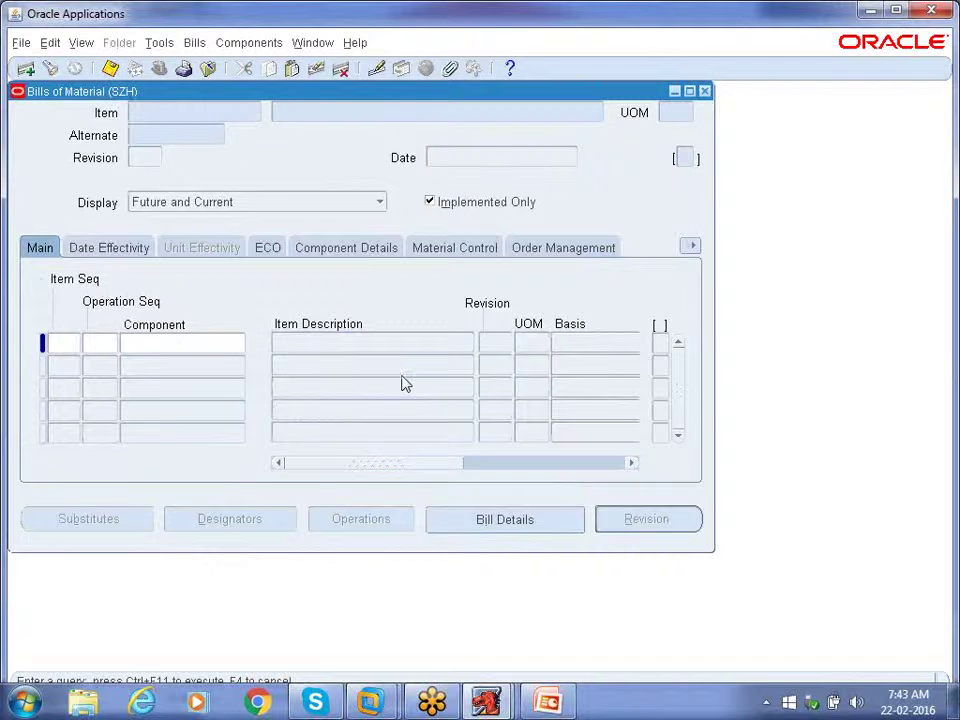
pyautogui.write('SZ_CPU')
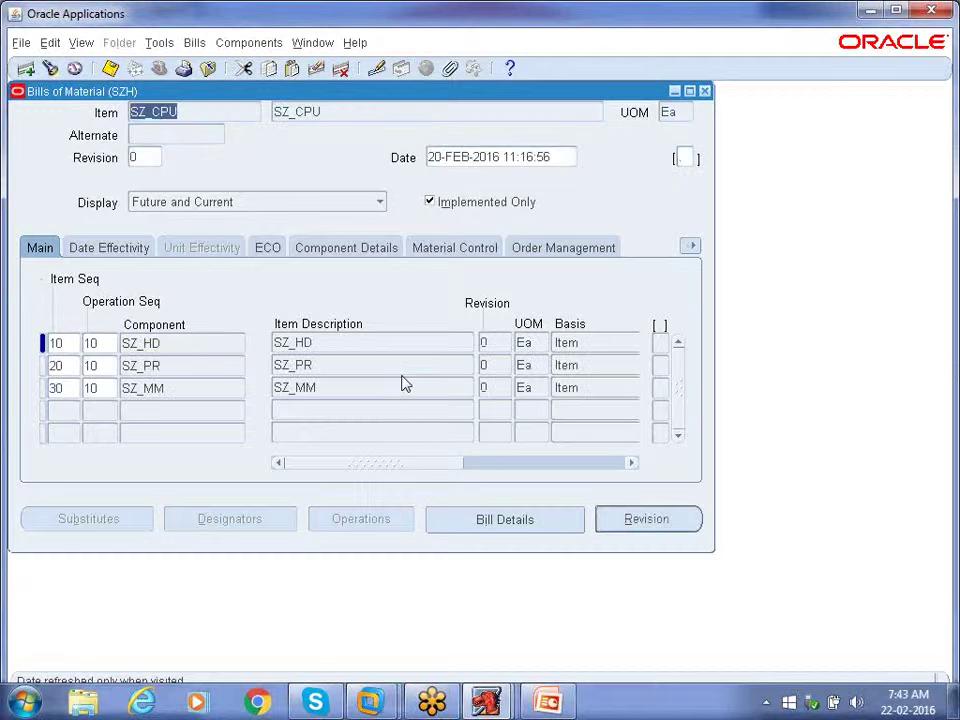
pyautogui.click(455, 248)
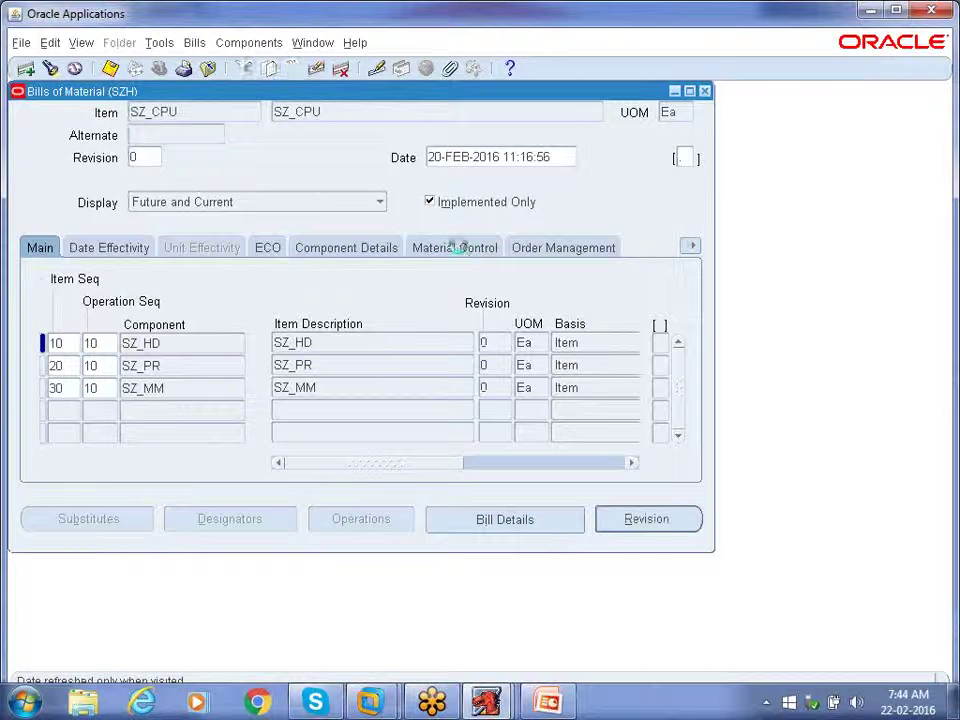
# Step: Set the supply type of components SZ_HD, SZ_PR and SZ_MM to Push
pyautogui.click(395, 343)
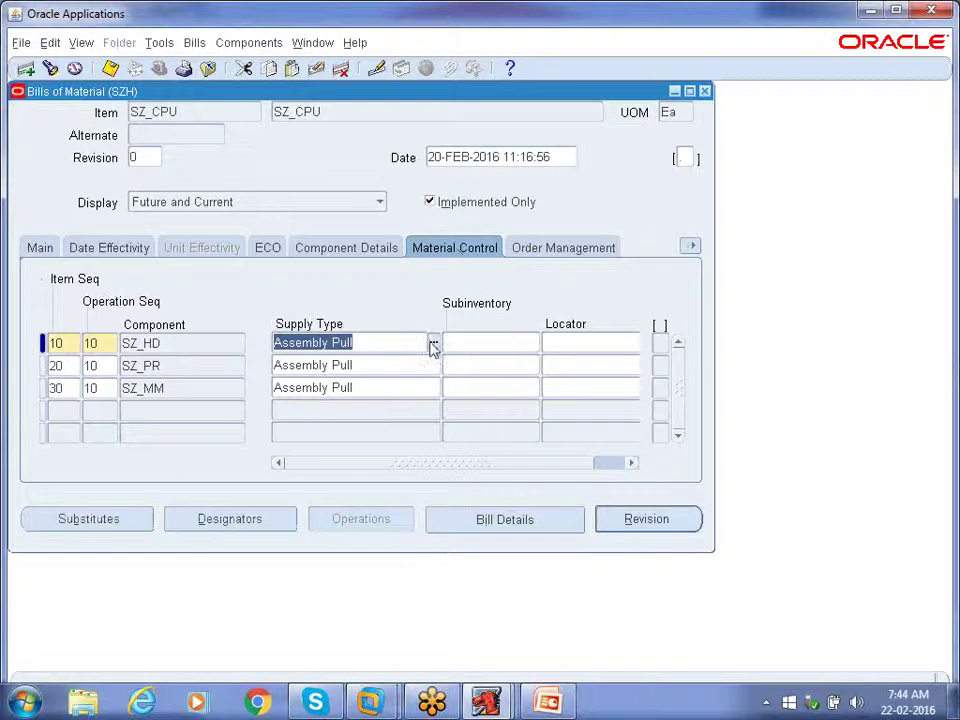
pyautogui.click(433, 343)
pyautogui.doubleClick(30, 250)
pyautogui.click(358, 365)
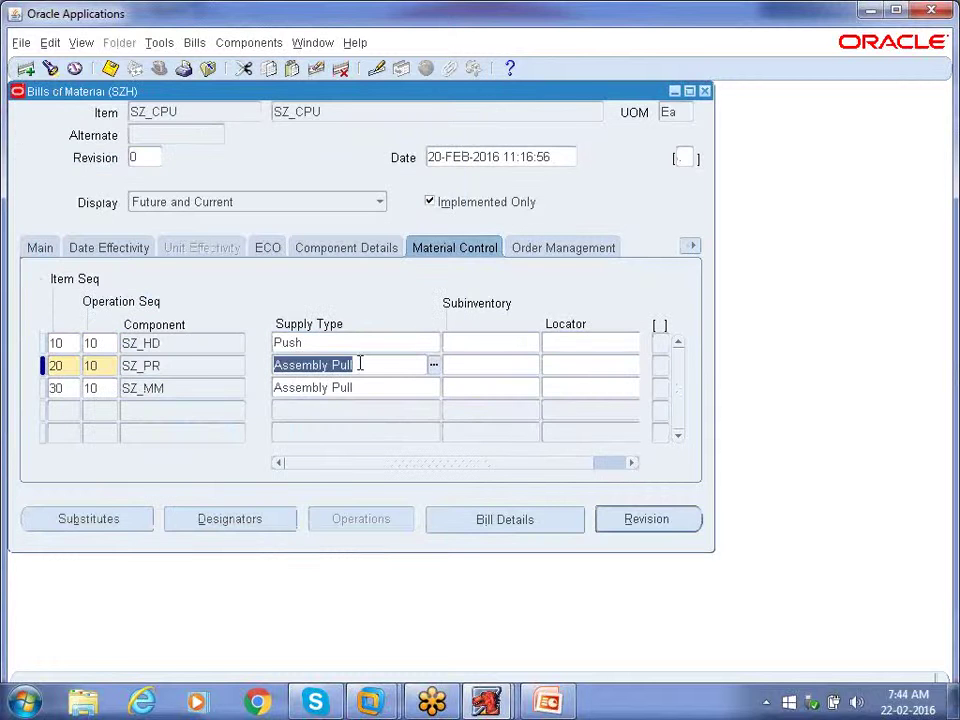
pyautogui.write('p')
pyautogui.press('Tab')
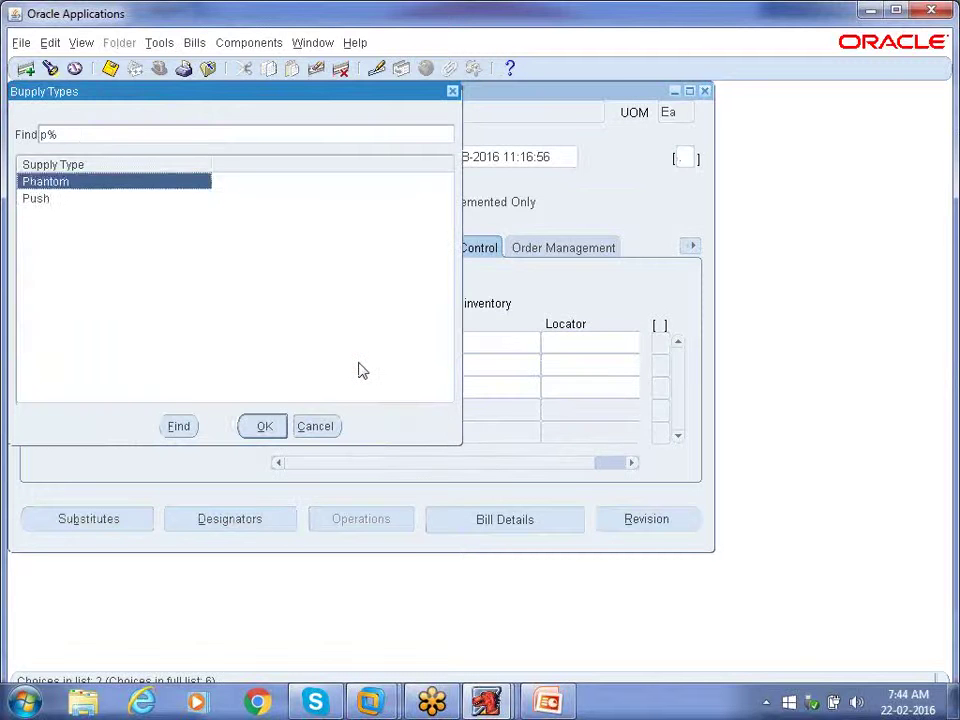
pyautogui.press('Down')
pyautogui.press('Return')
pyautogui.press('Down')
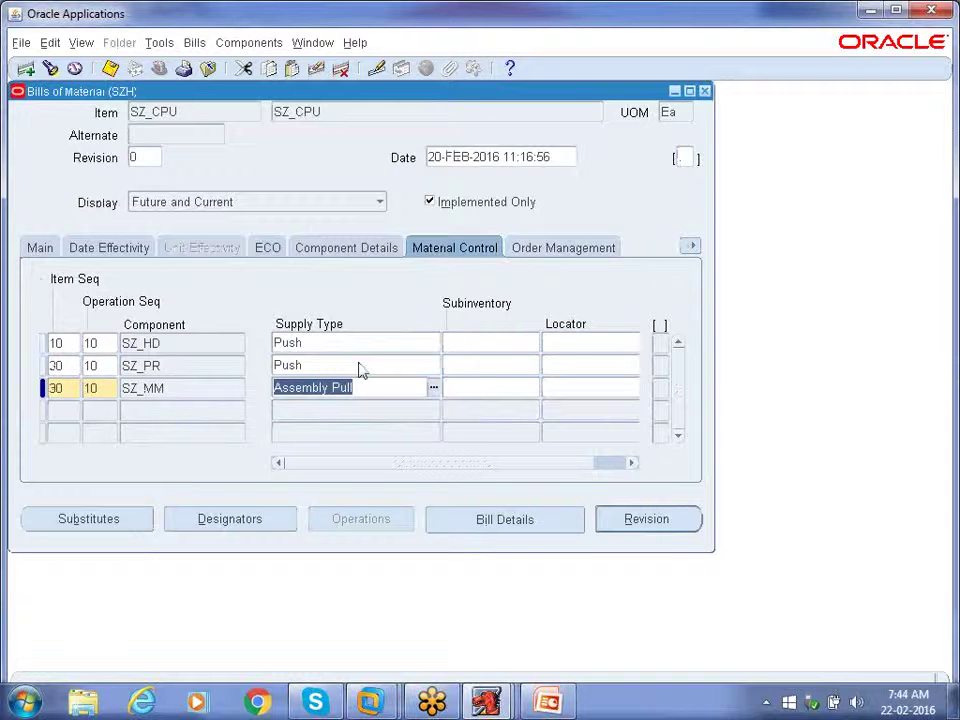
pyautogui.write('p')
pyautogui.press('Tab')
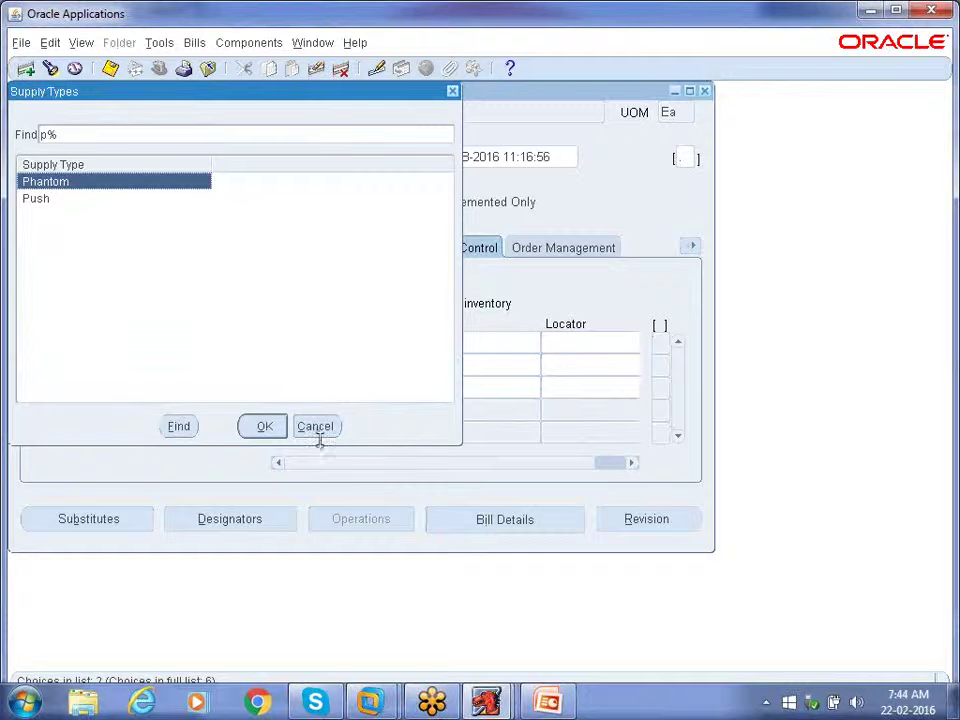
pyautogui.doubleClick(43, 198)
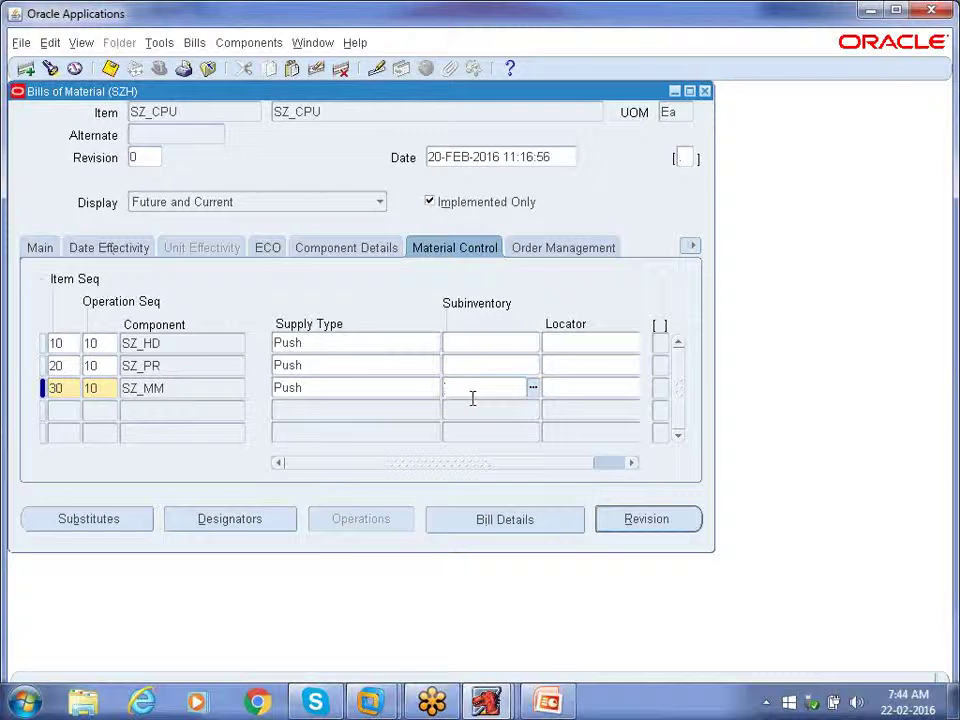
# Step: Assign supply subinventory SZH_RM SI2 to component SZ_HD
pyautogui.click(522, 343)
pyautogui.click(533, 343)
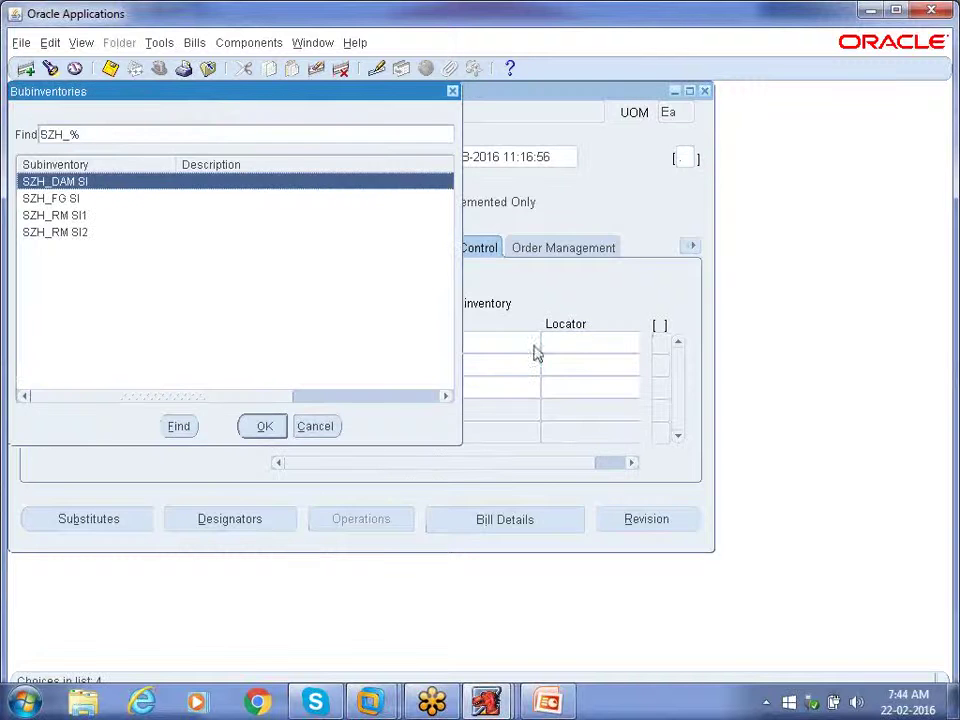
pyautogui.moveTo(225, 96); pyautogui.dragTo(612, 220)
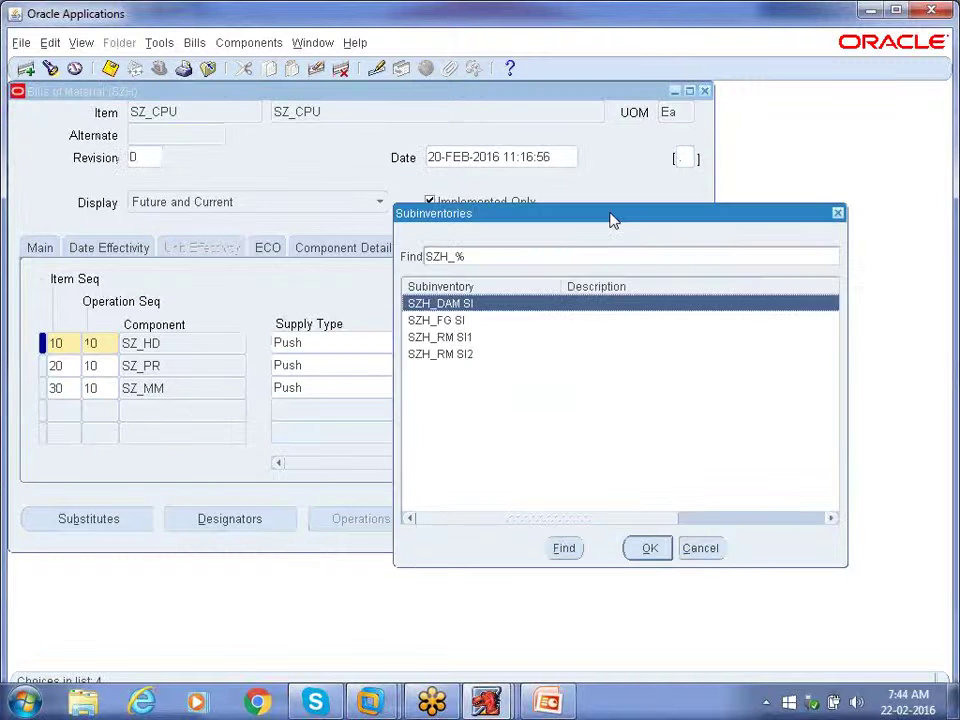
pyautogui.click(469, 355)
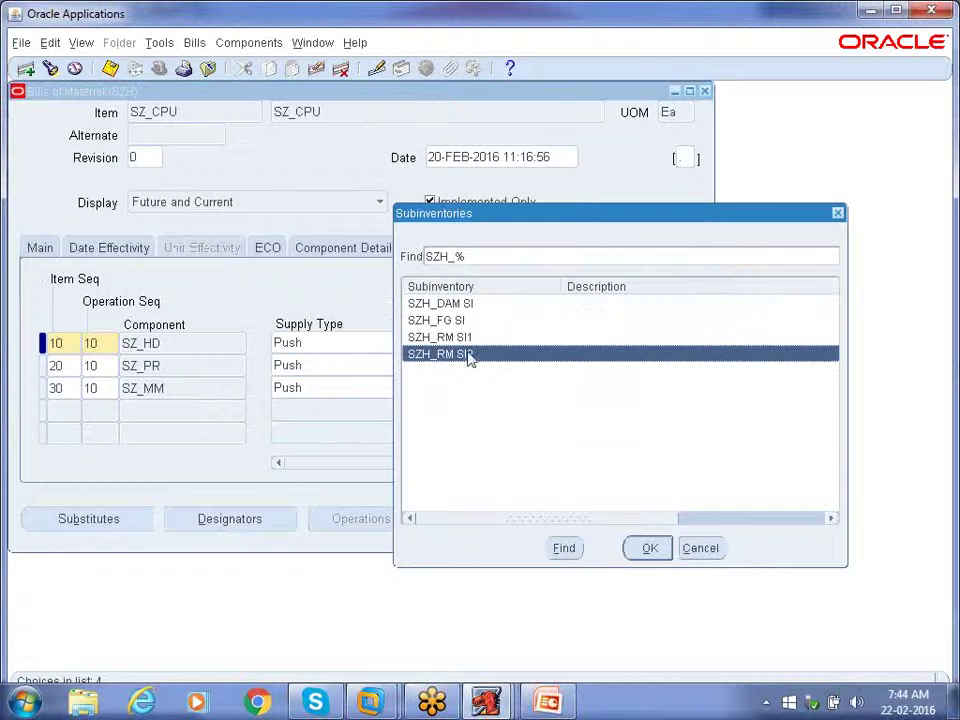
pyautogui.click(649, 548)
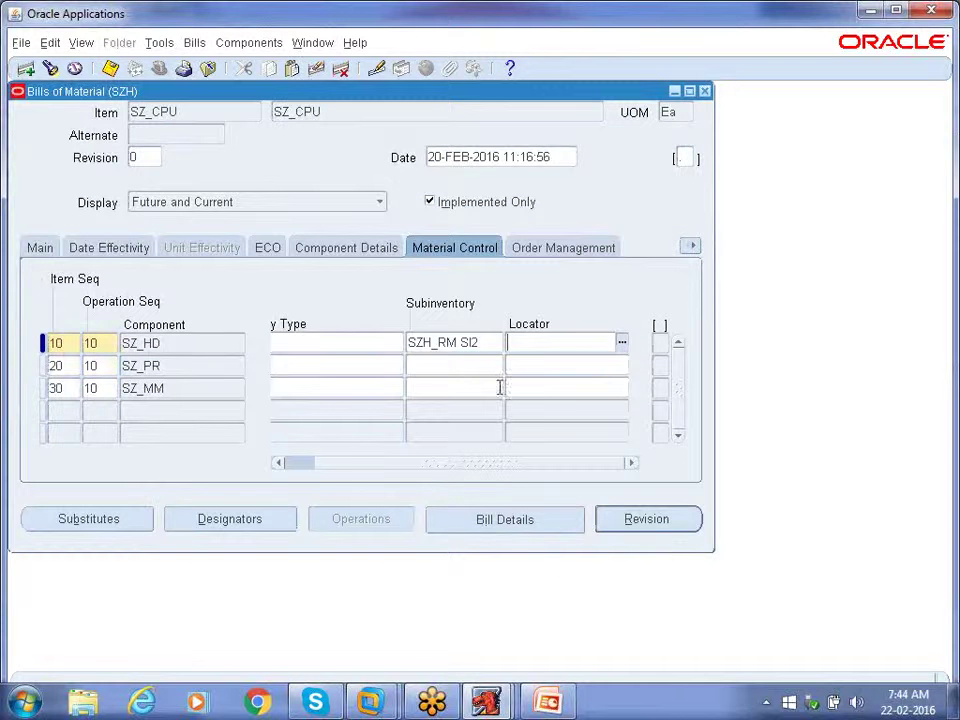
# Step: Assign supply subinventory SZH_RM SI1 to SZ_PR and SZH_RM SI2 to SZ_MM, and save the bill
pyautogui.click(480, 365)
pyautogui.click(503, 370)
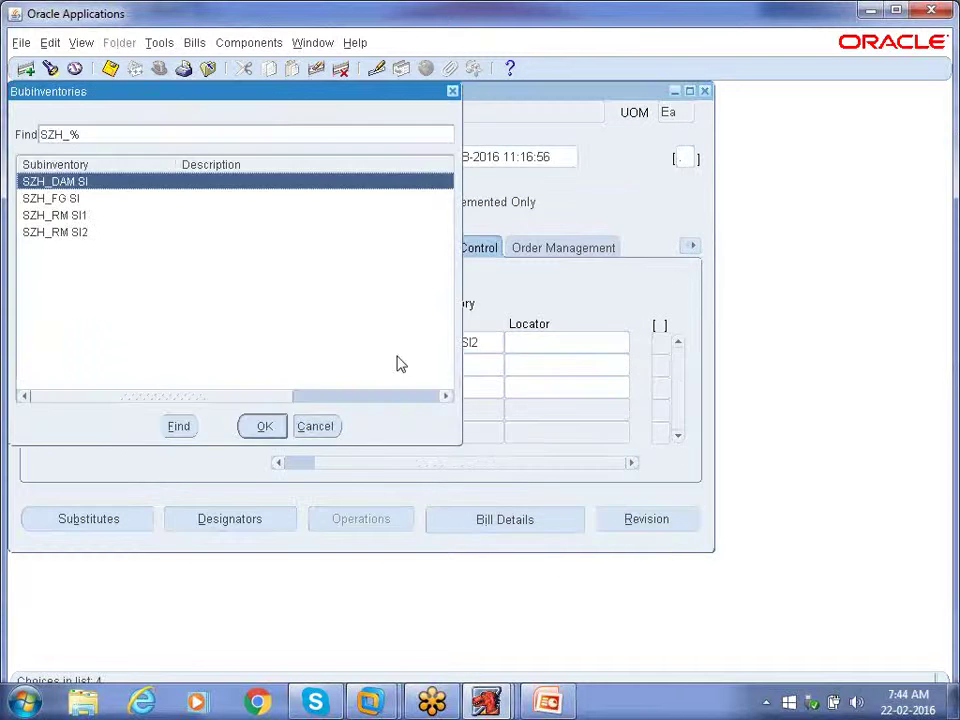
pyautogui.doubleClick(83, 216)
pyautogui.click(478, 388)
pyautogui.click(494, 389)
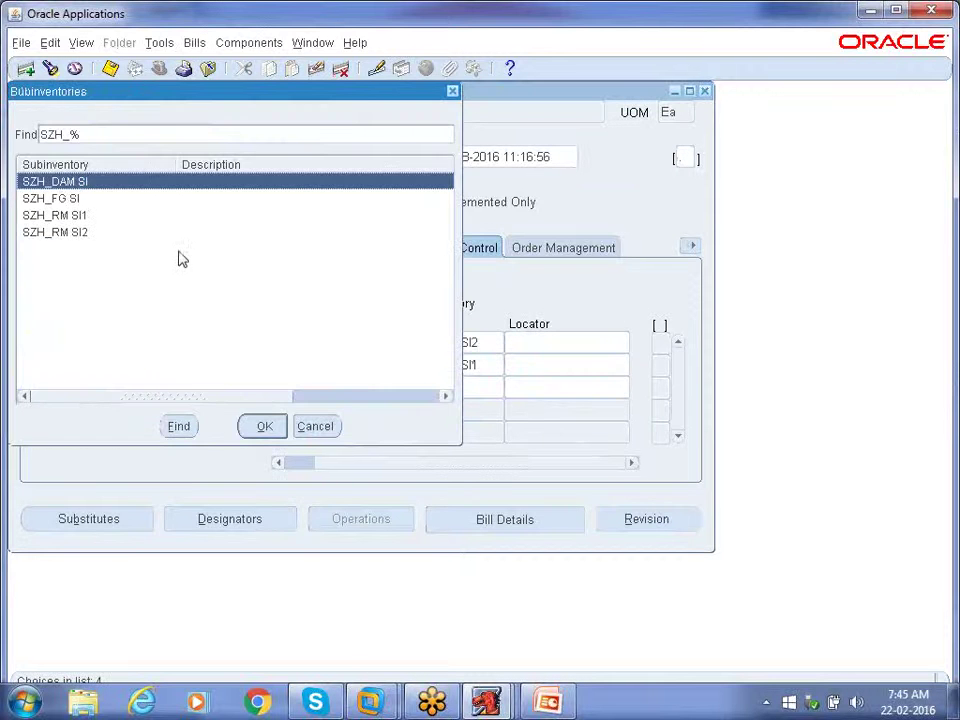
pyautogui.doubleClick(81, 233)
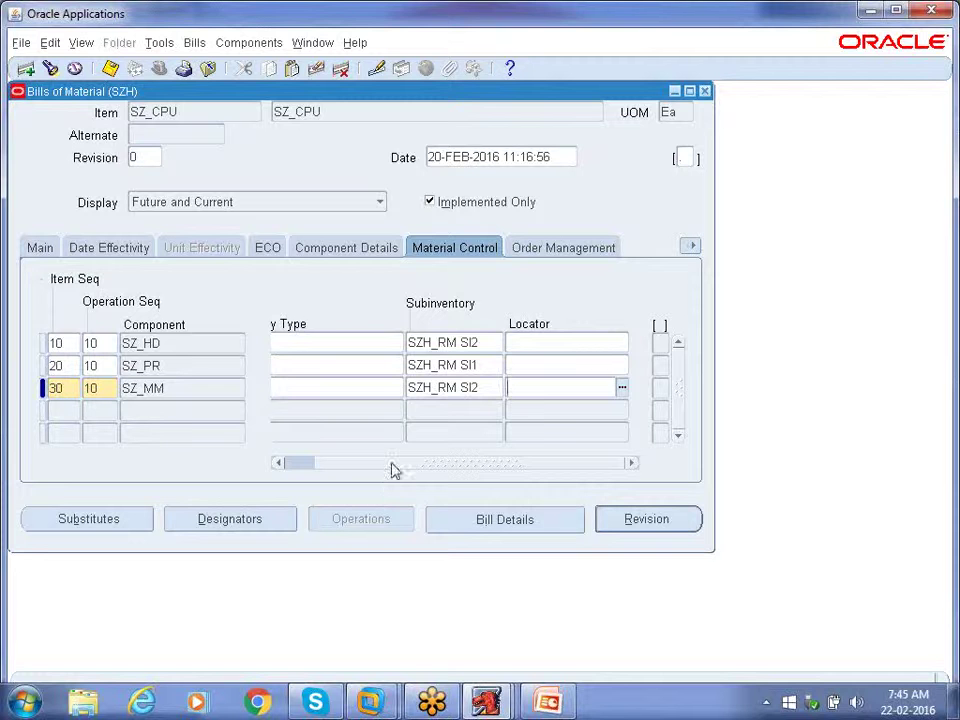
pyautogui.click(352, 465)
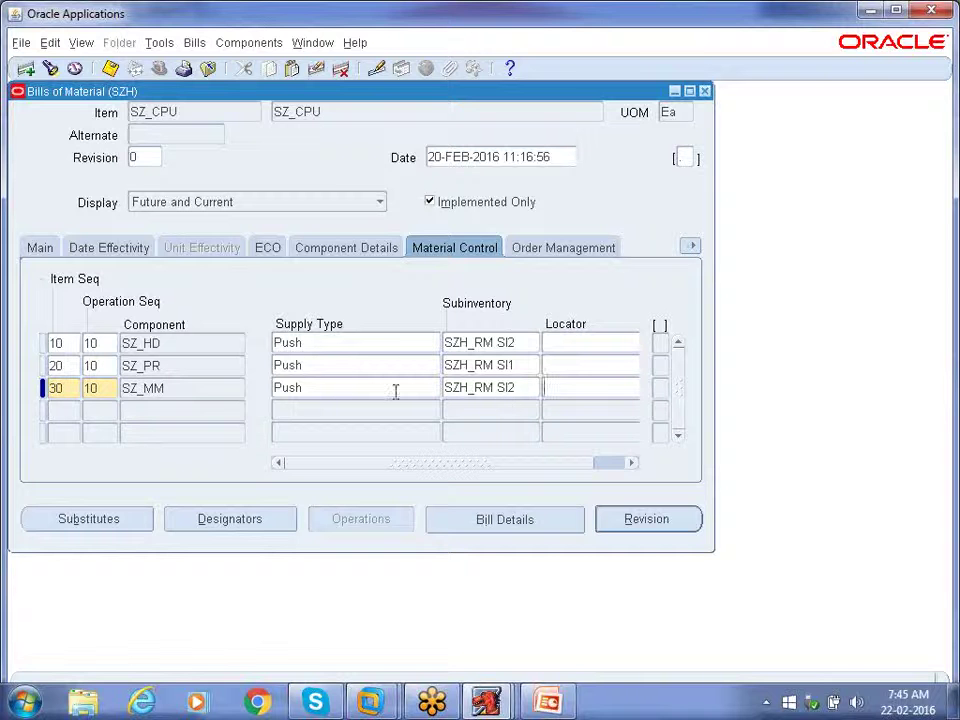
pyautogui.click(110, 68)
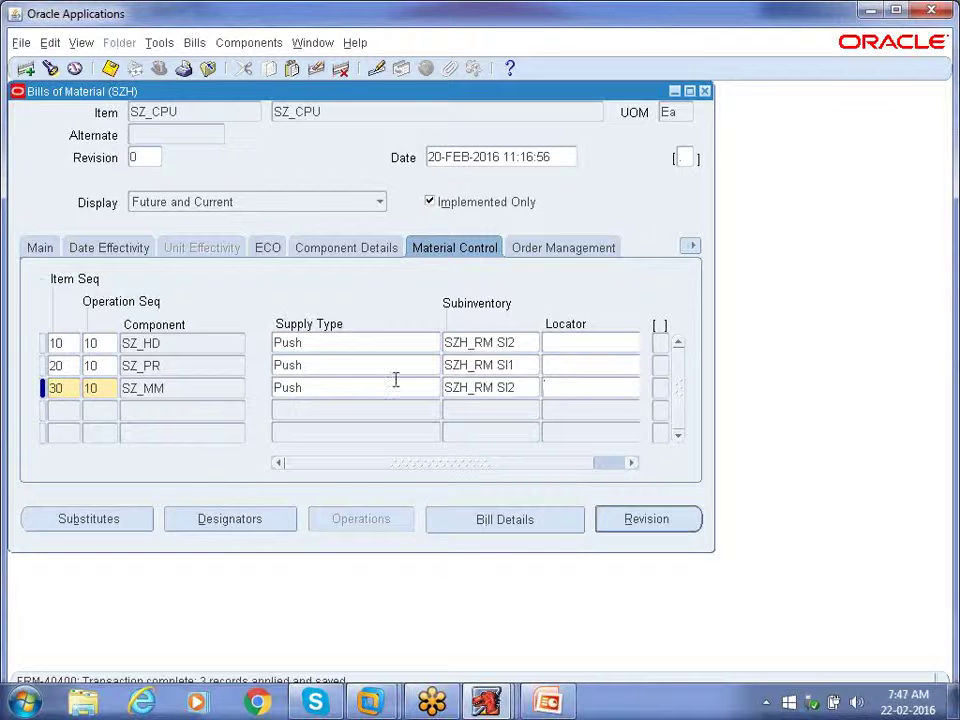
# Step: Close the SZ_CPU bill, collapse the navigator branches and switch to the SZ_Work In Process responsibility
pyautogui.click(704, 92)
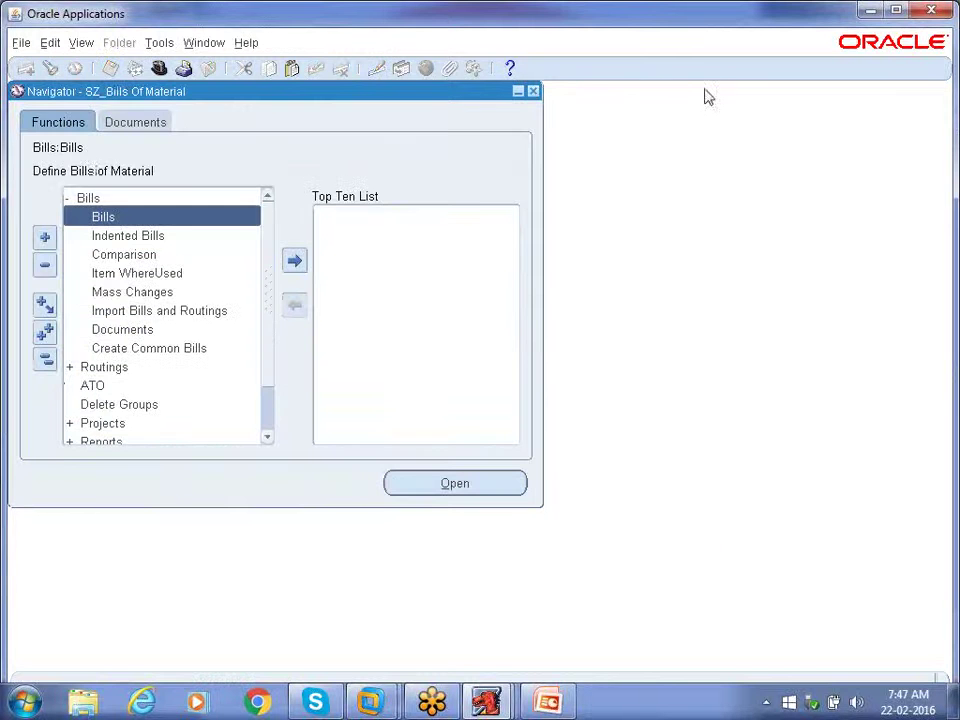
pyautogui.click(45, 360)
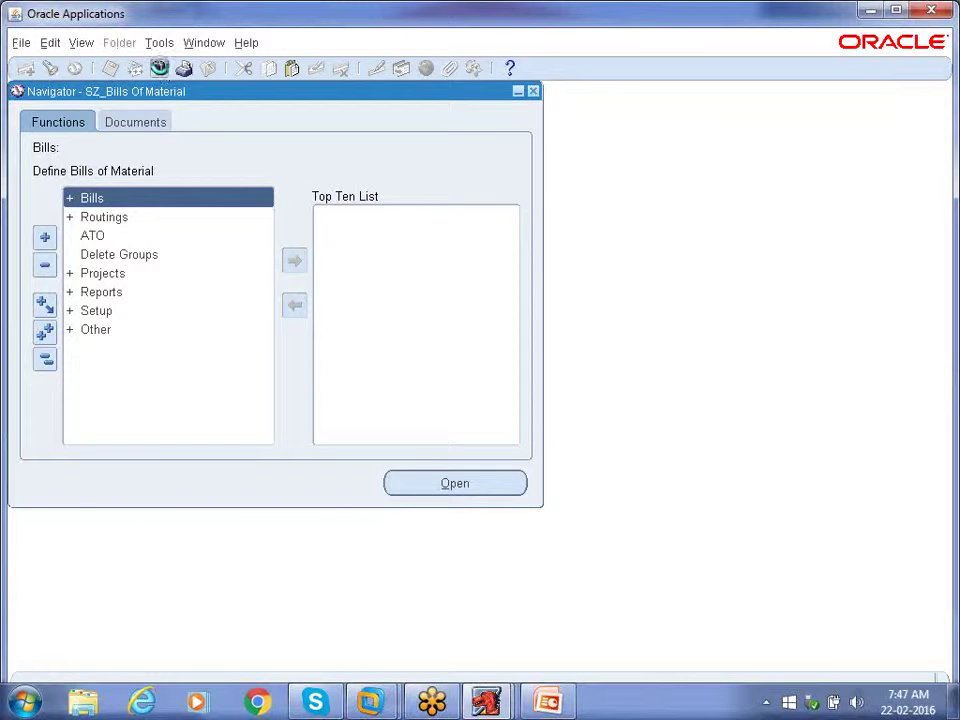
pyautogui.click(159, 67)
pyautogui.press('Down')
pyautogui.press('Down')
pyautogui.press('Down')
pyautogui.press('Down')
pyautogui.press('Down')
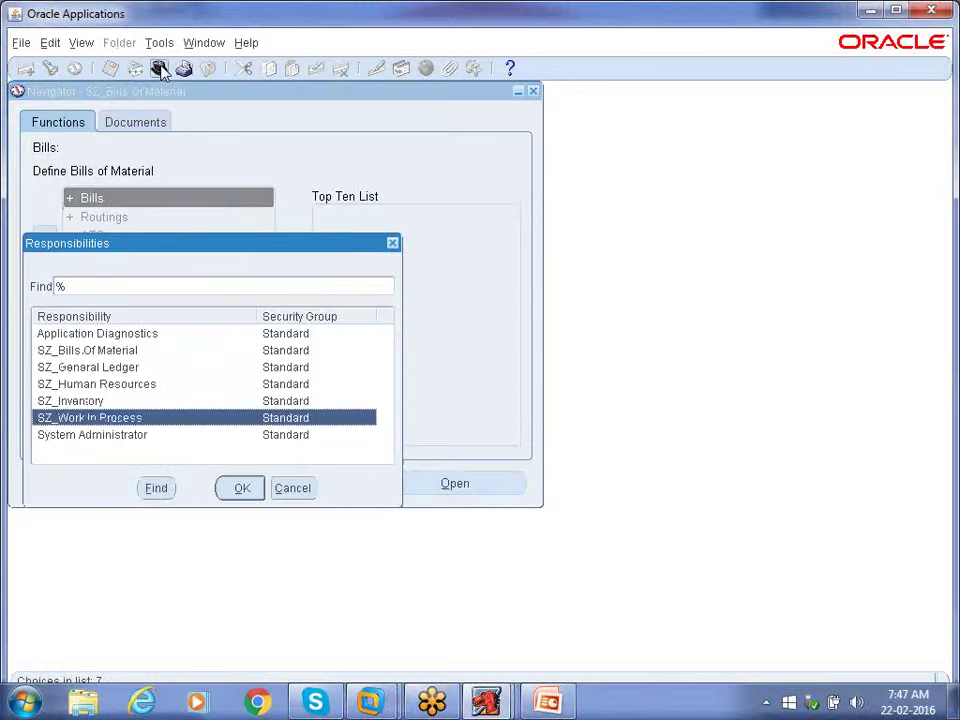
pyautogui.press('Return')
# Step: Open Discrete Jobs for organization SZH and start a new job
pyautogui.press('Down')
pyautogui.press('Down')
pyautogui.press('Down')
pyautogui.press('Down')
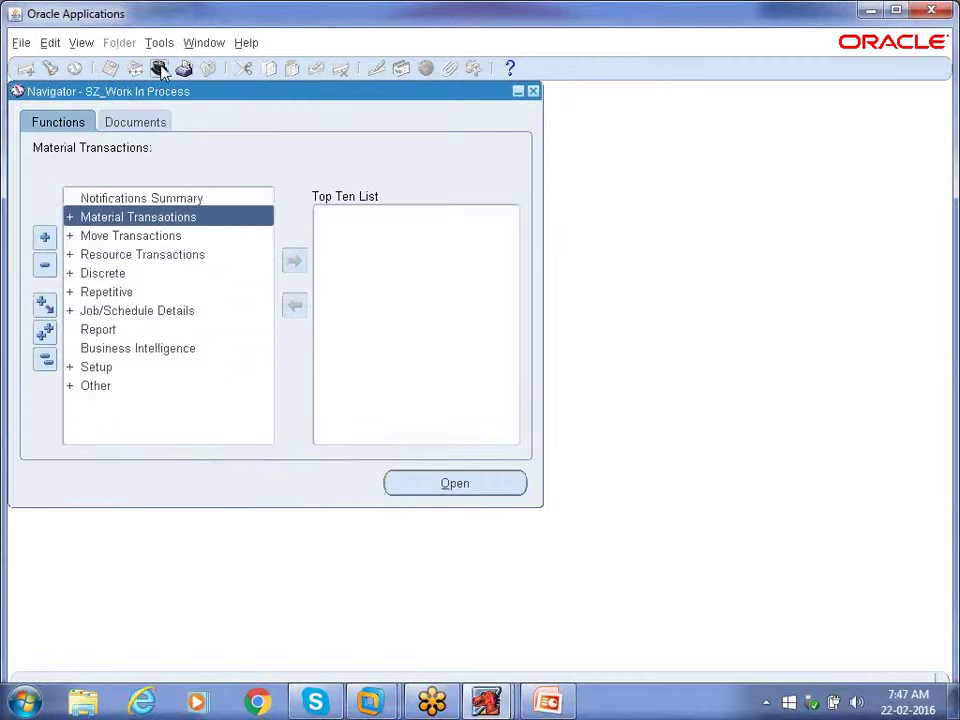
pyautogui.press('Right')
pyautogui.press('Down')
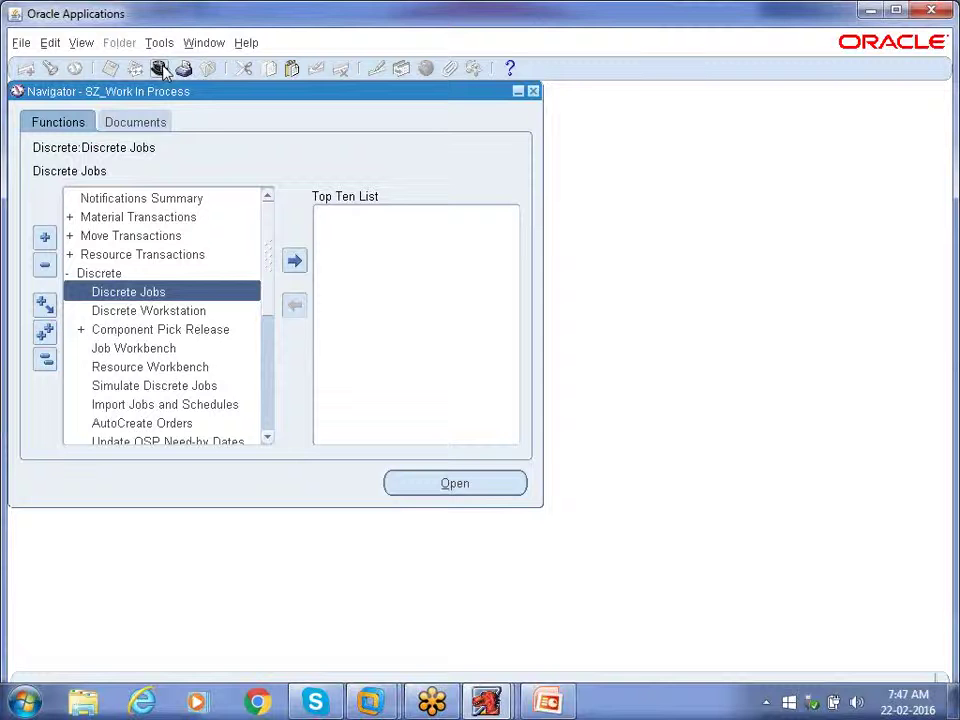
pyautogui.doubleClick(143, 291)
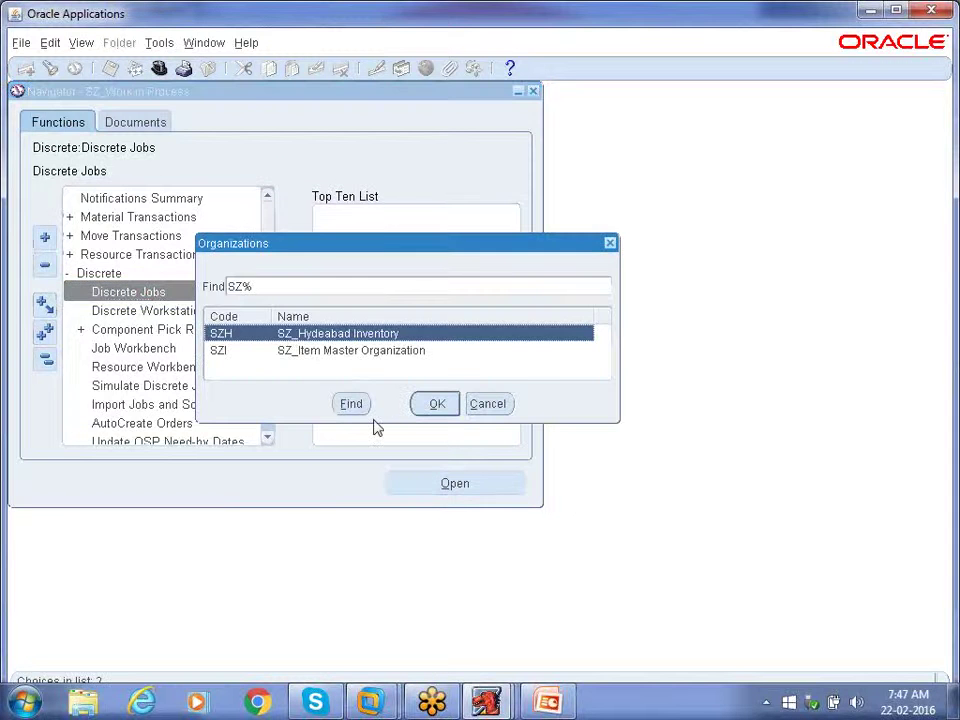
pyautogui.click(436, 404)
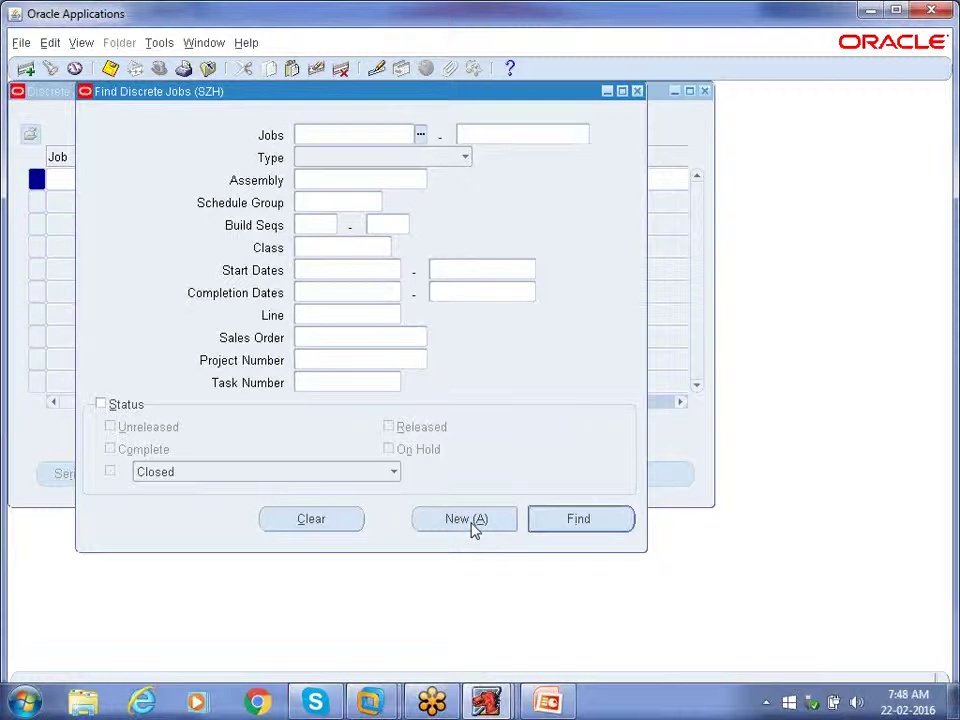
pyautogui.click(474, 528)
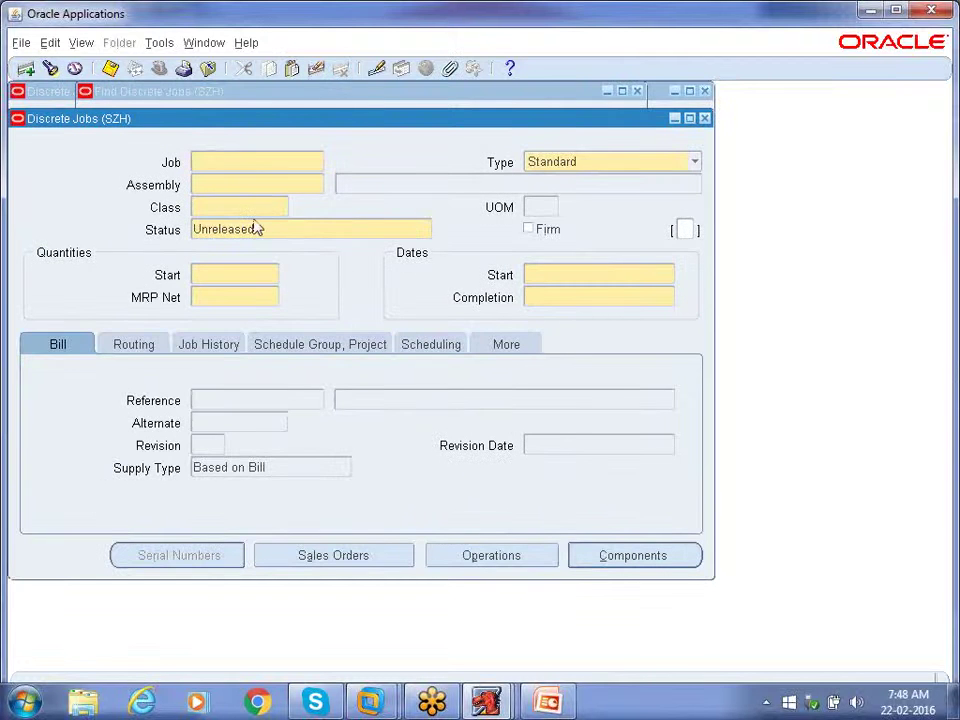
# Step: Name the discrete job SZH_1 and choose Standard as its type
pyautogui.doubleClick(242, 161)
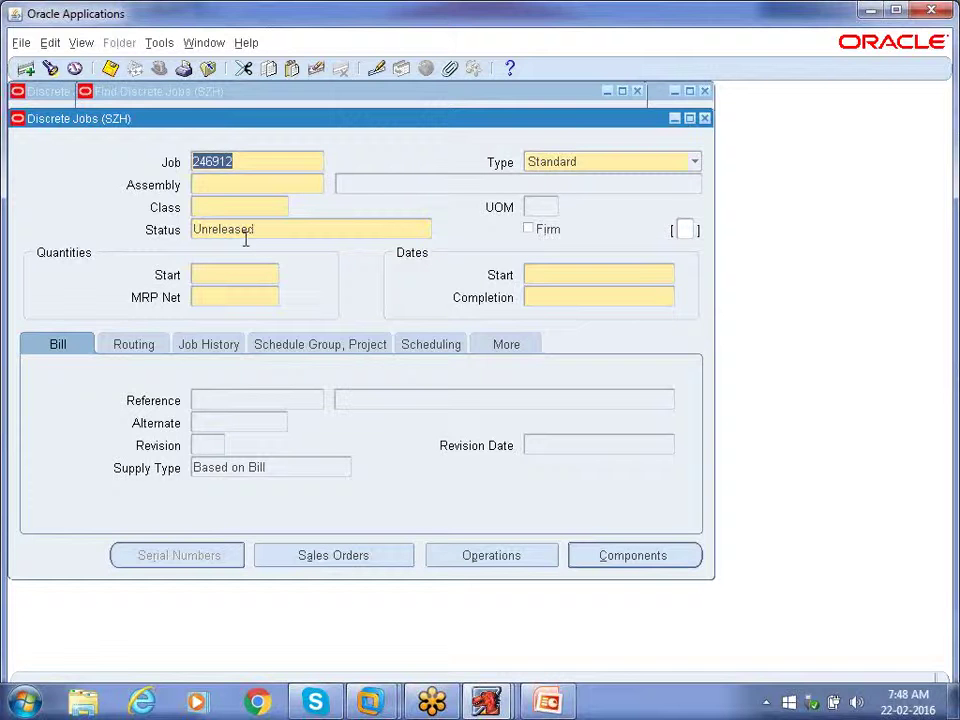
pyautogui.write('SZH')
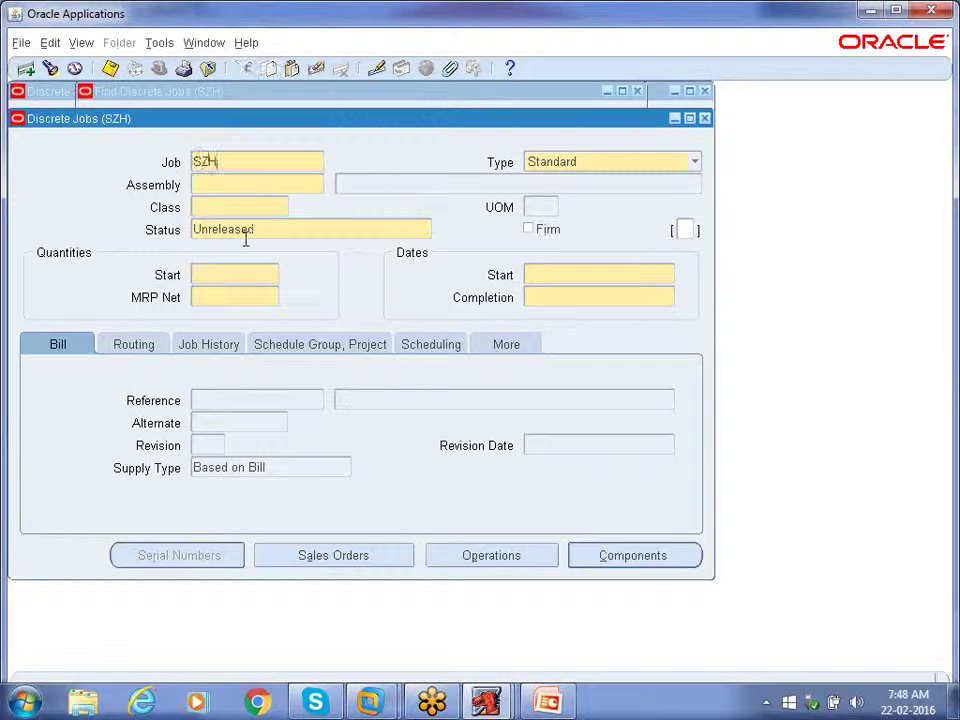
pyautogui.write('_1')
pyautogui.click(531, 165)
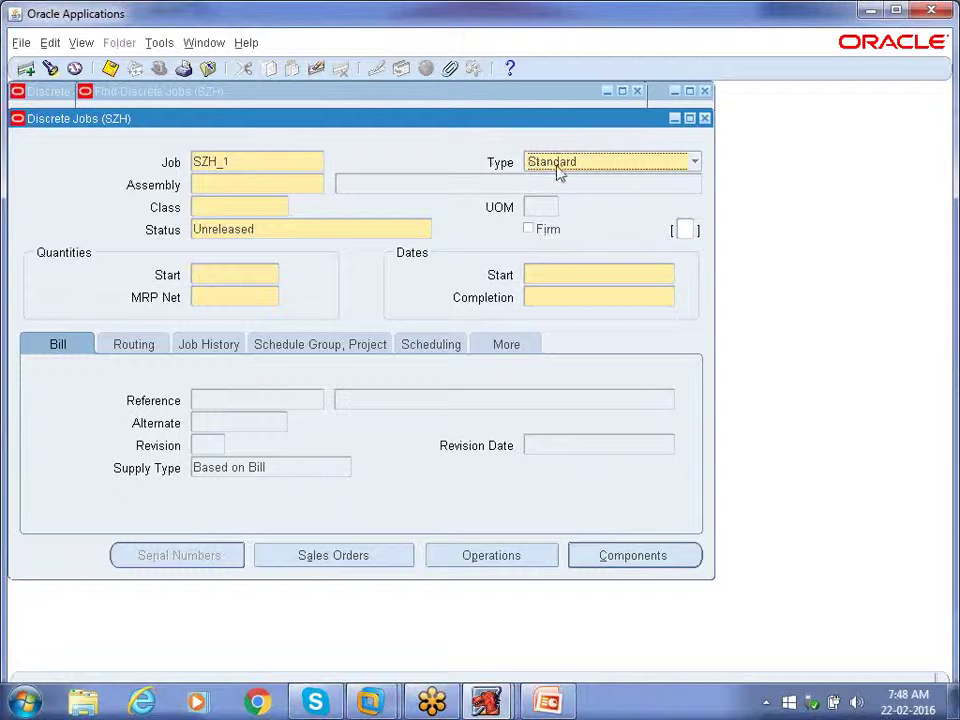
pyautogui.click(558, 170)
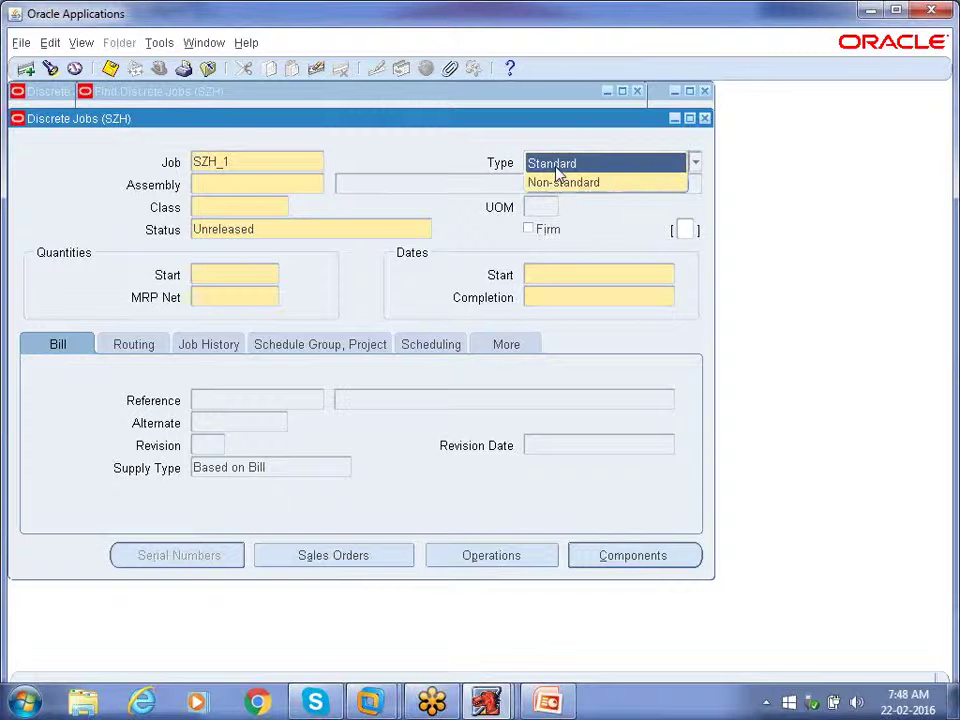
pyautogui.click(556, 164)
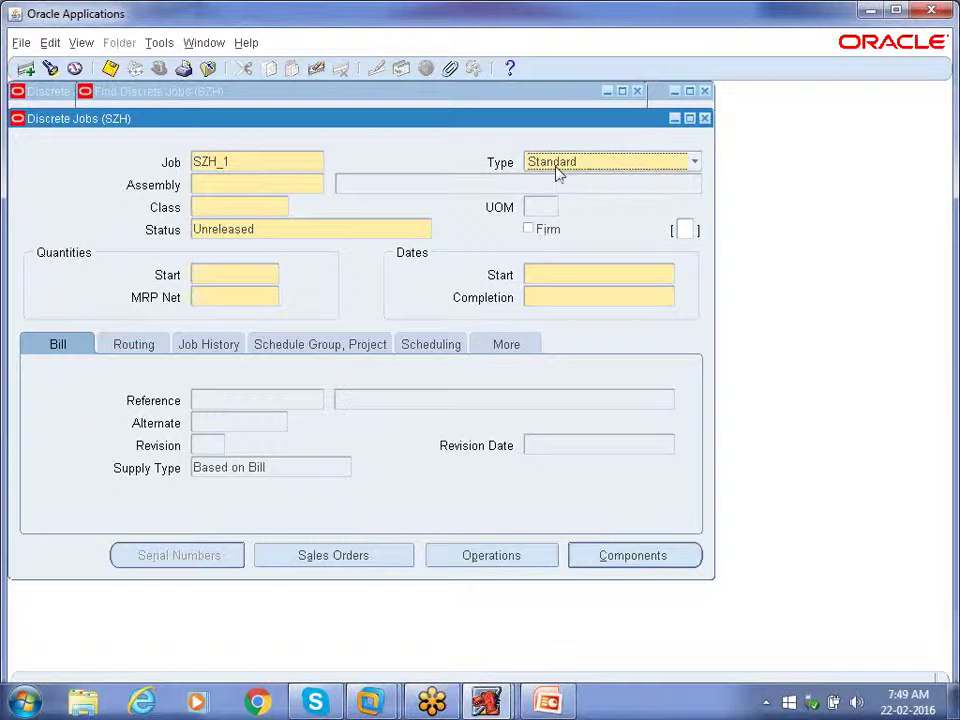
# Step: Set SZ_CPU as the assembly of the discrete job and check its accounting class and status
pyautogui.click(281, 183)
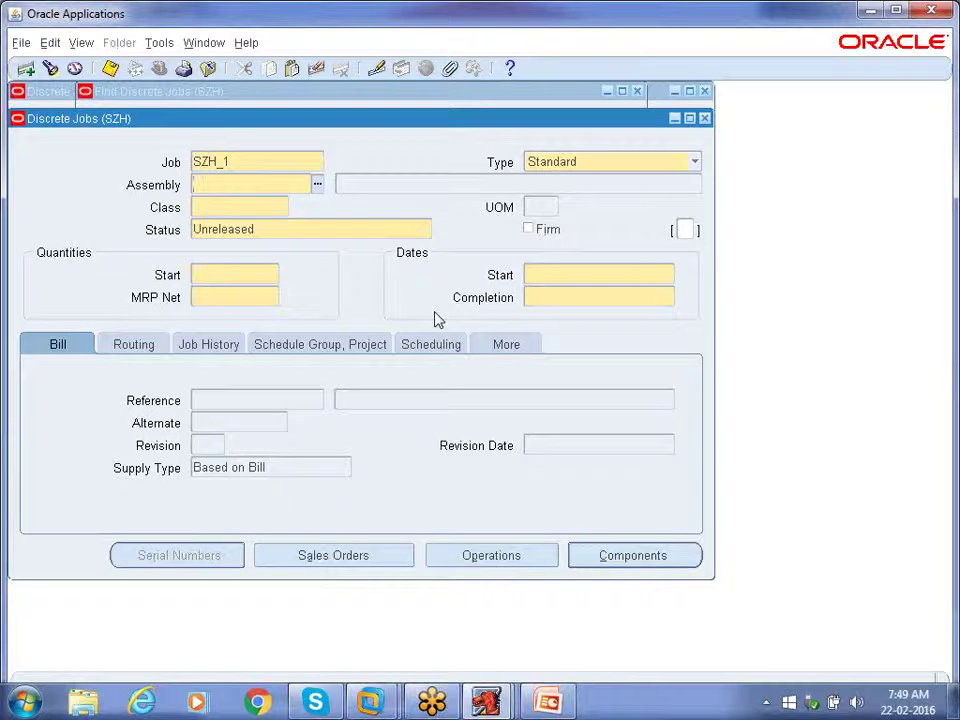
pyautogui.write('SZ_CPU')
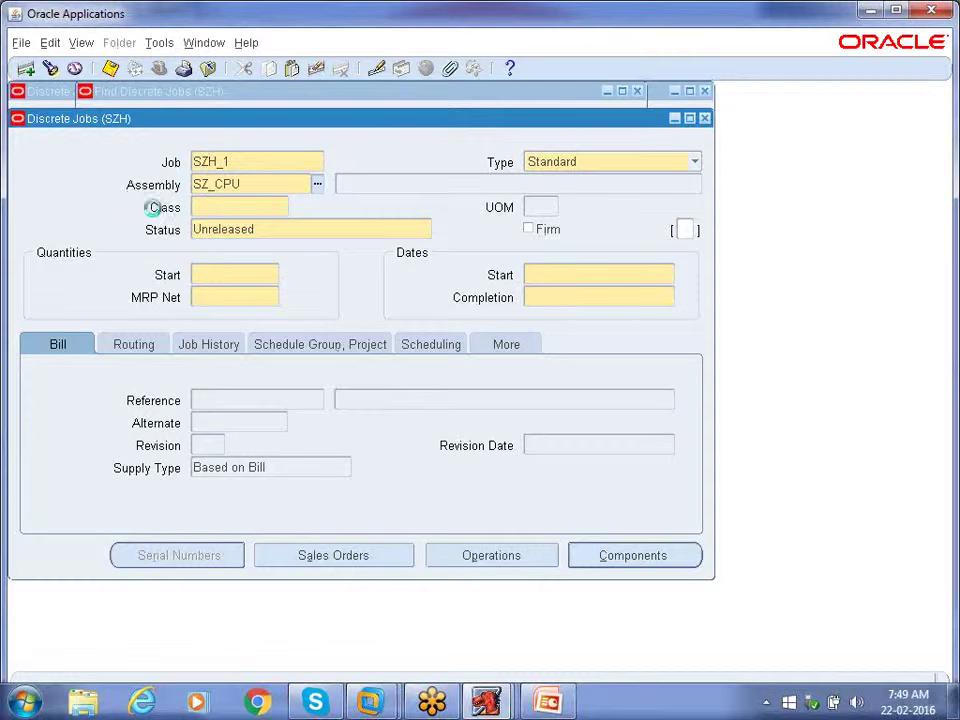
pyautogui.click(258, 206)
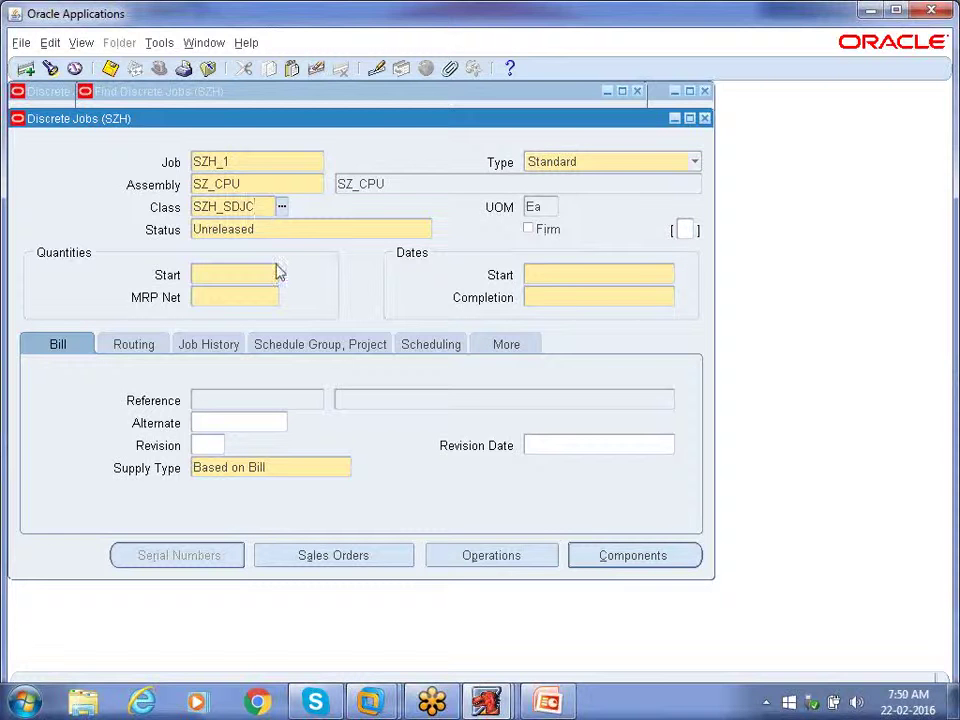
pyautogui.click(273, 230)
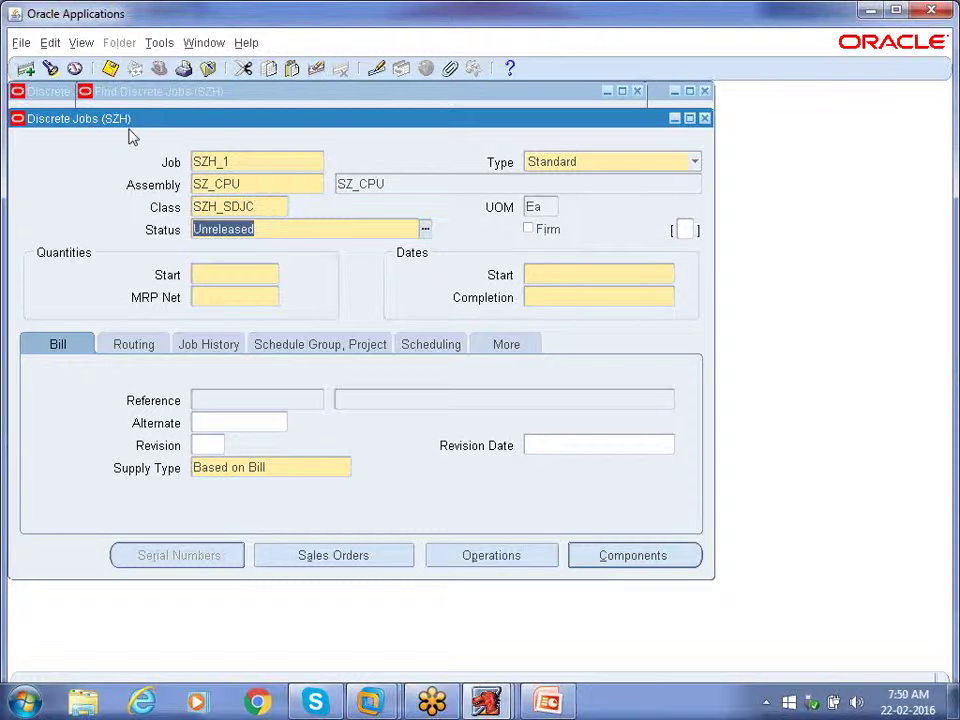
pyautogui.click(268, 233)
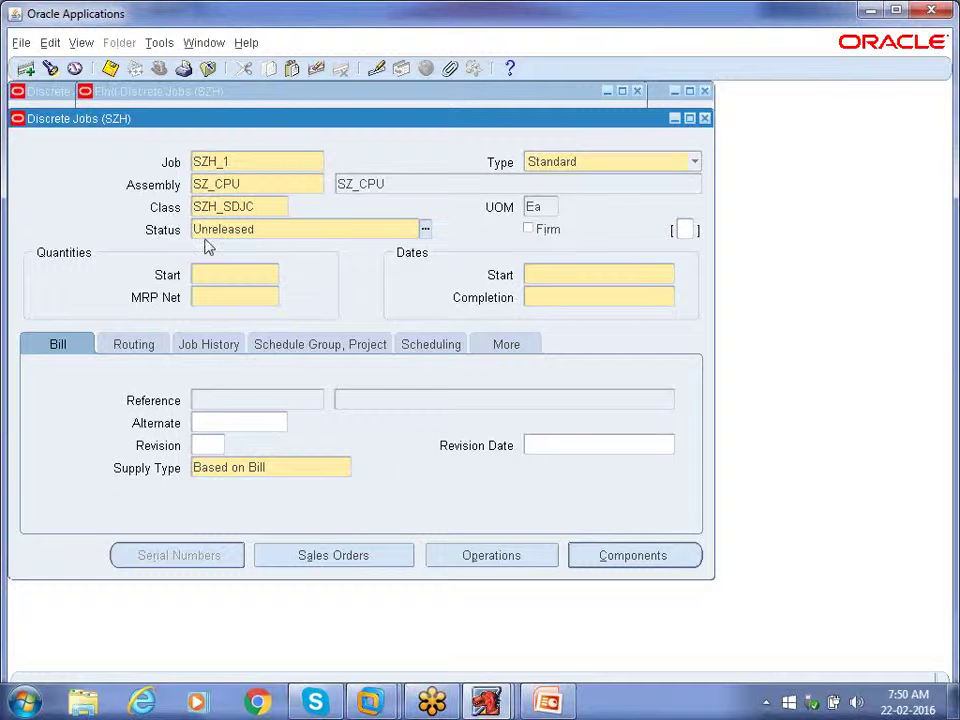
# Step: Set the job's start quantity to 5 and carry the same quantity over to MRP Net
pyautogui.click(224, 278)
pyautogui.write('6')
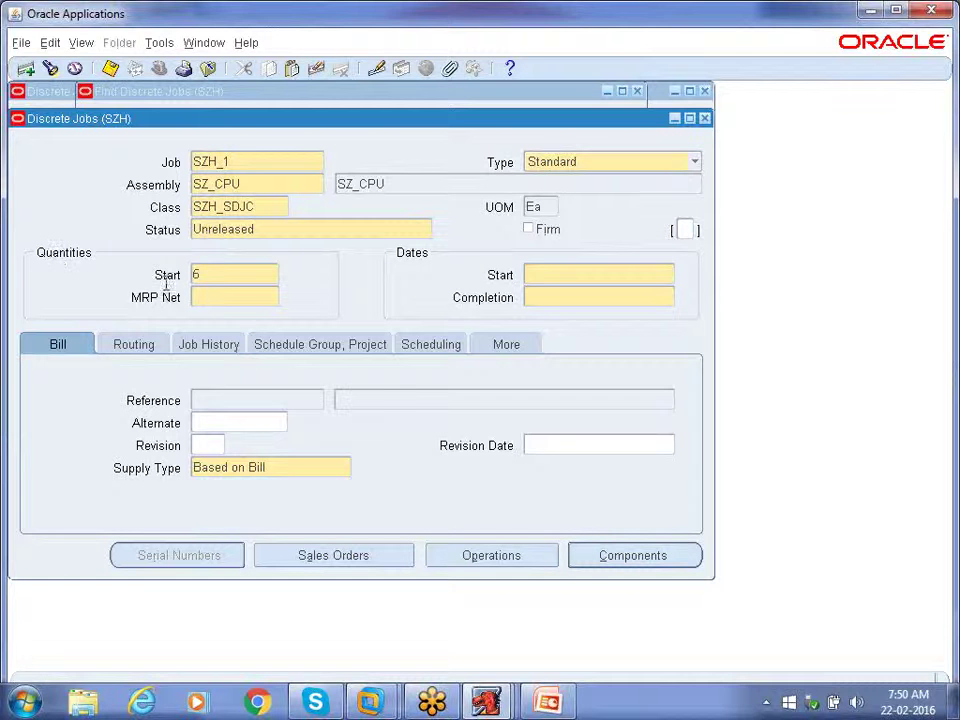
pyautogui.press('BackSpace')
pyautogui.write('5')
pyautogui.press('Tab')
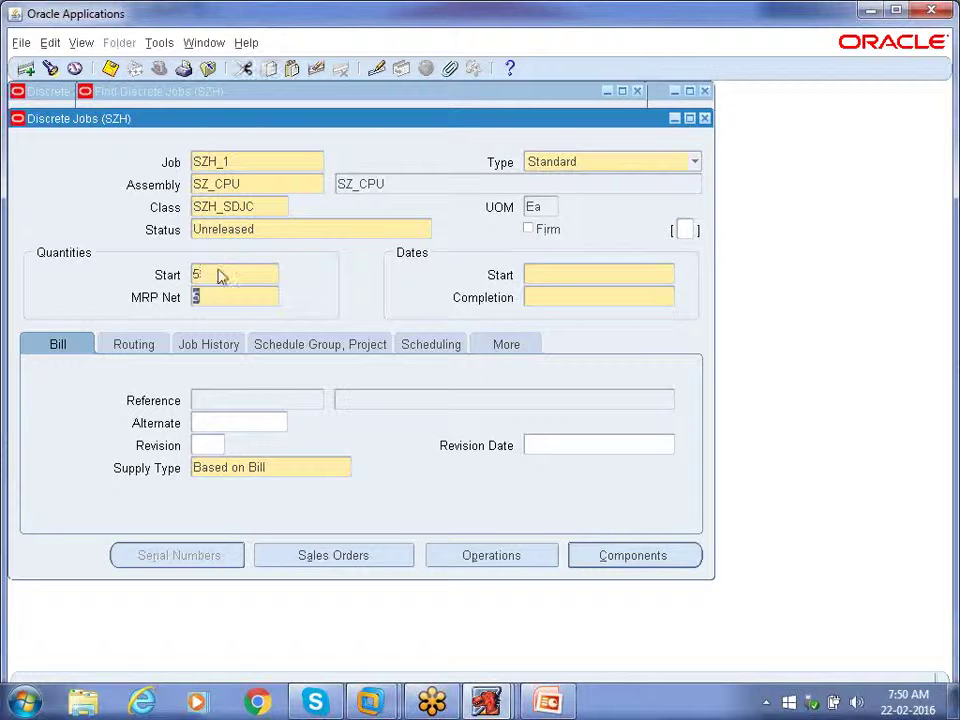
pyautogui.click(223, 297)
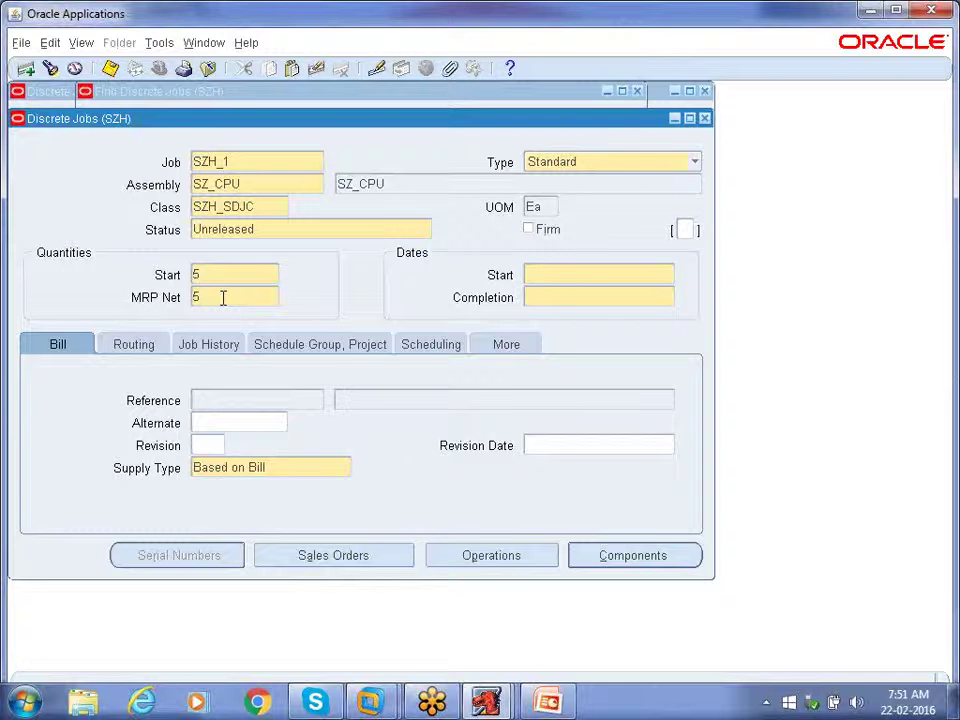
pyautogui.press('Tab')
# Step: Set the job's start date to 20-FEB-2016 00:00:00 and leave the completion date empty
pyautogui.click(667, 275)
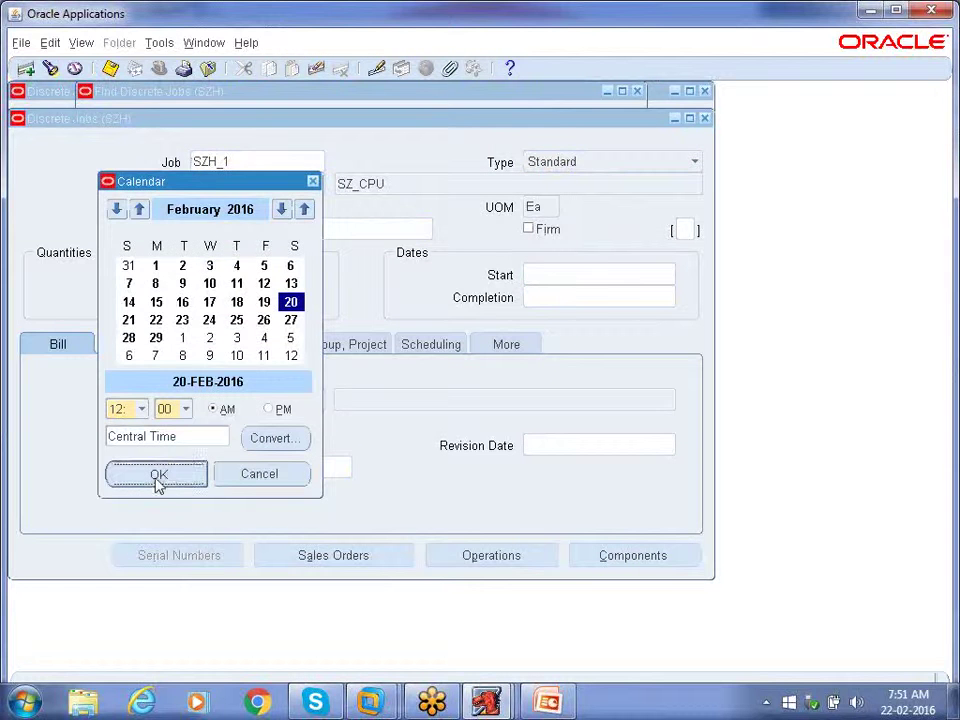
pyautogui.click(157, 475)
pyautogui.doubleClick(658, 273)
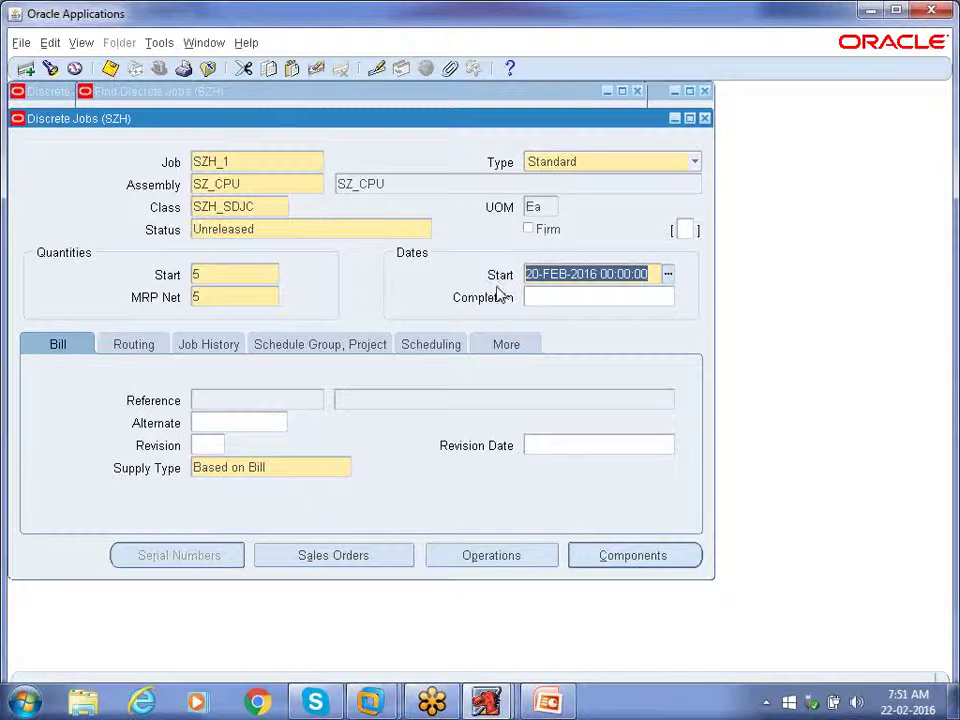
pyautogui.click(533, 295)
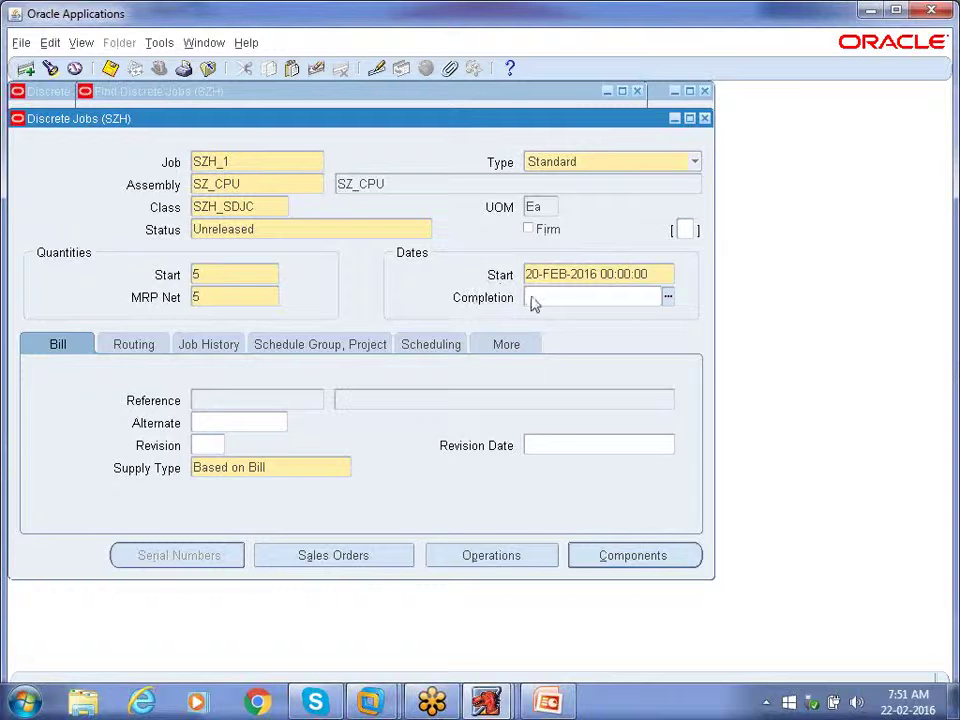
pyautogui.click(553, 279)
pyautogui.click(545, 296)
pyautogui.click(540, 274)
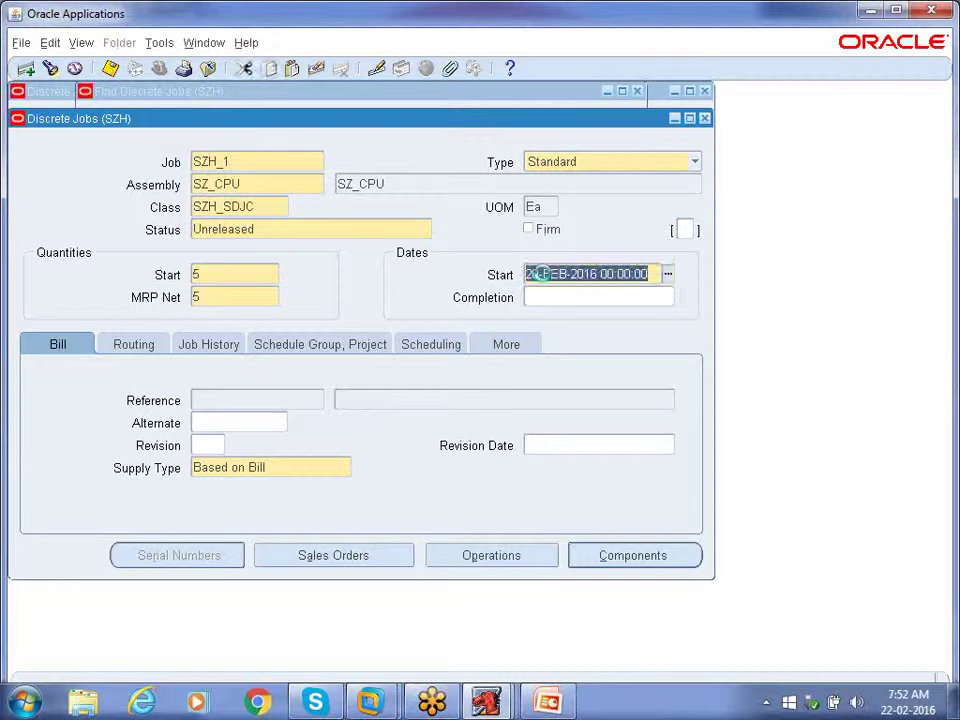
pyautogui.click(542, 294)
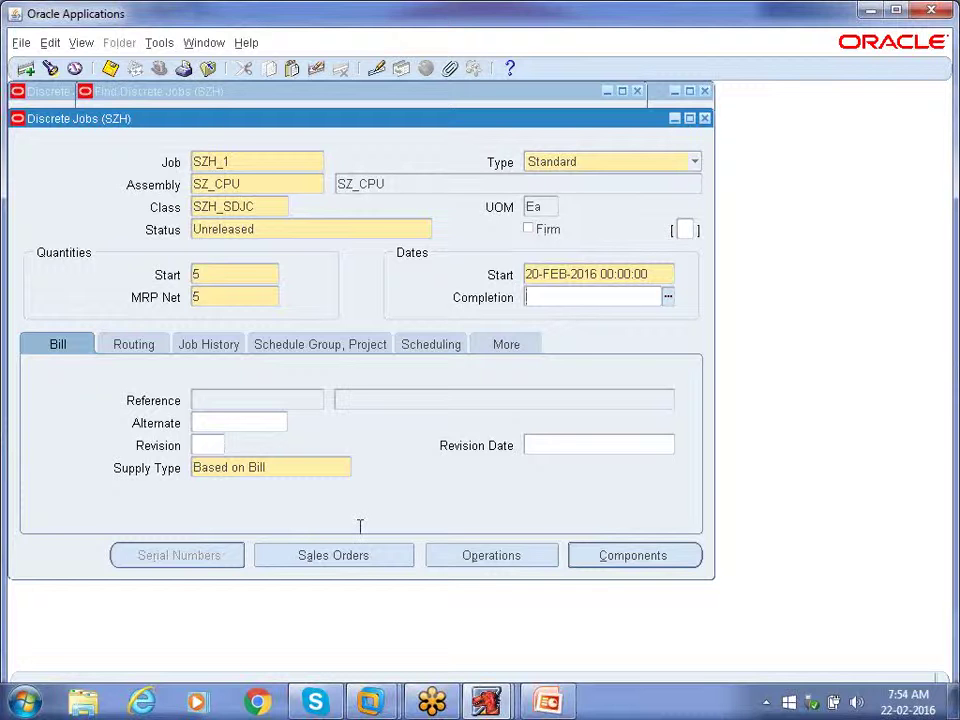
# Step: Keep the supply type Based on Bill and save the discrete job
pyautogui.click(285, 467)
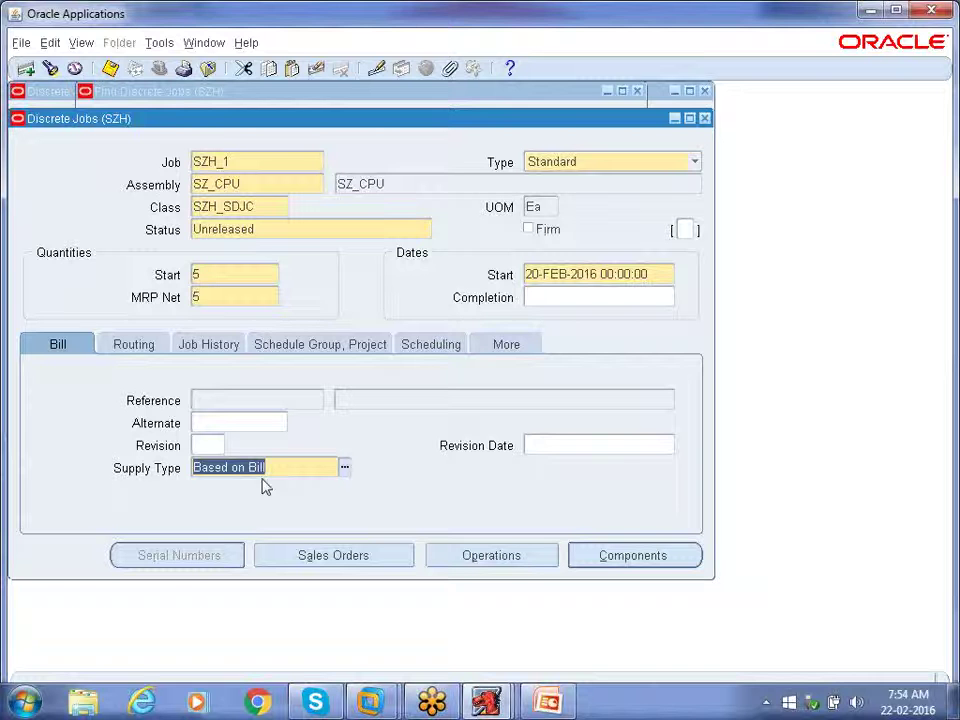
pyautogui.click(111, 70)
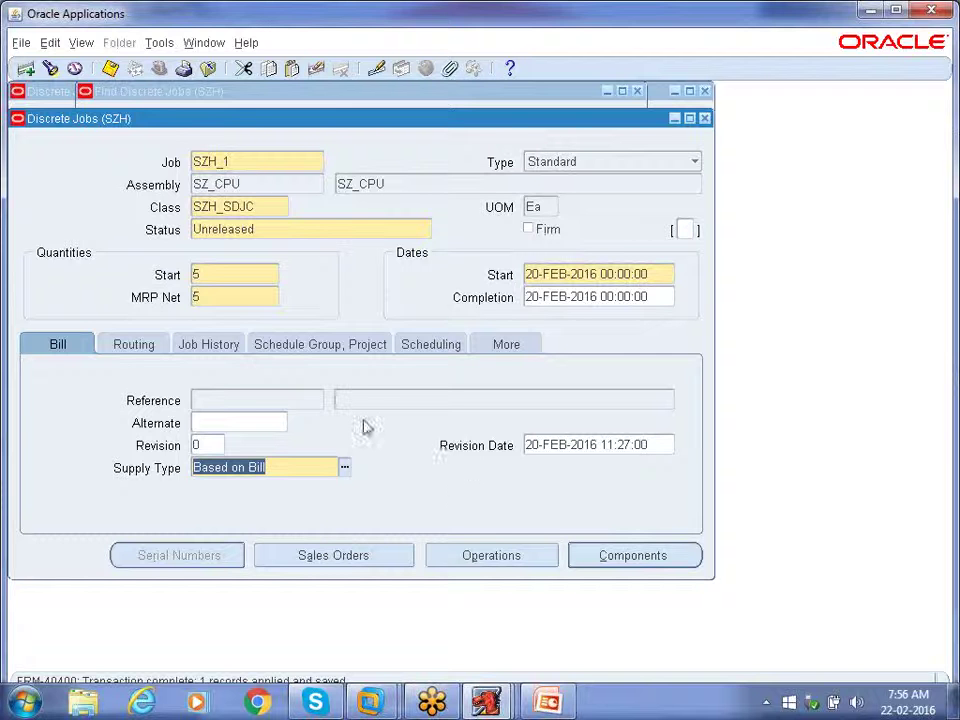
pyautogui.click(274, 467)
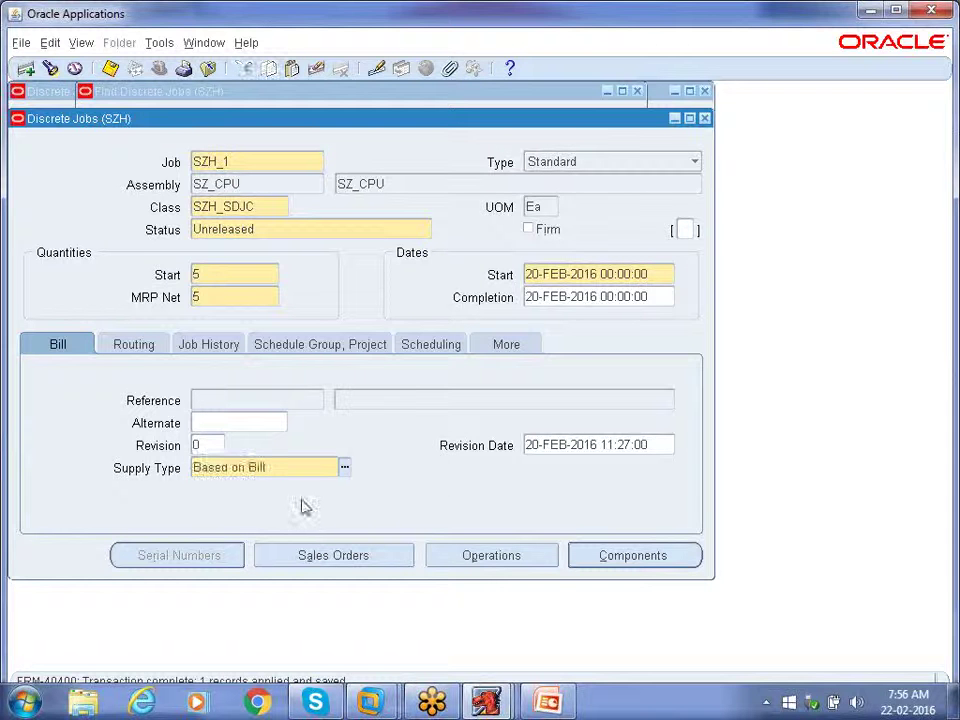
pyautogui.click(336, 558)
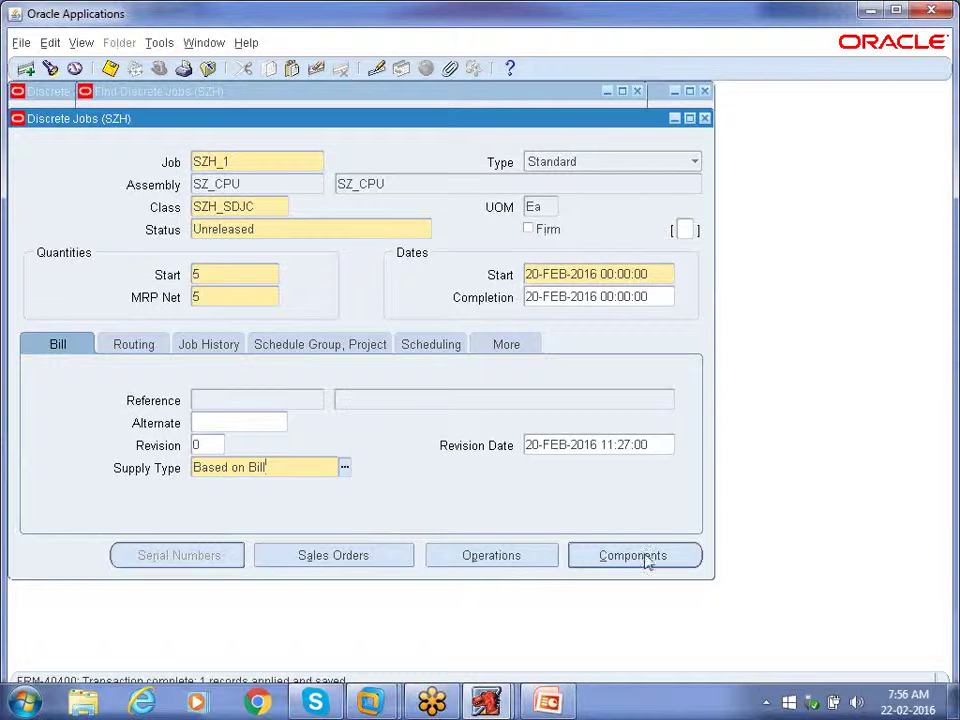
# Step: Open the job's operations and examine the sequence numbers and operation codes of both routing operations
pyautogui.click(514, 559)
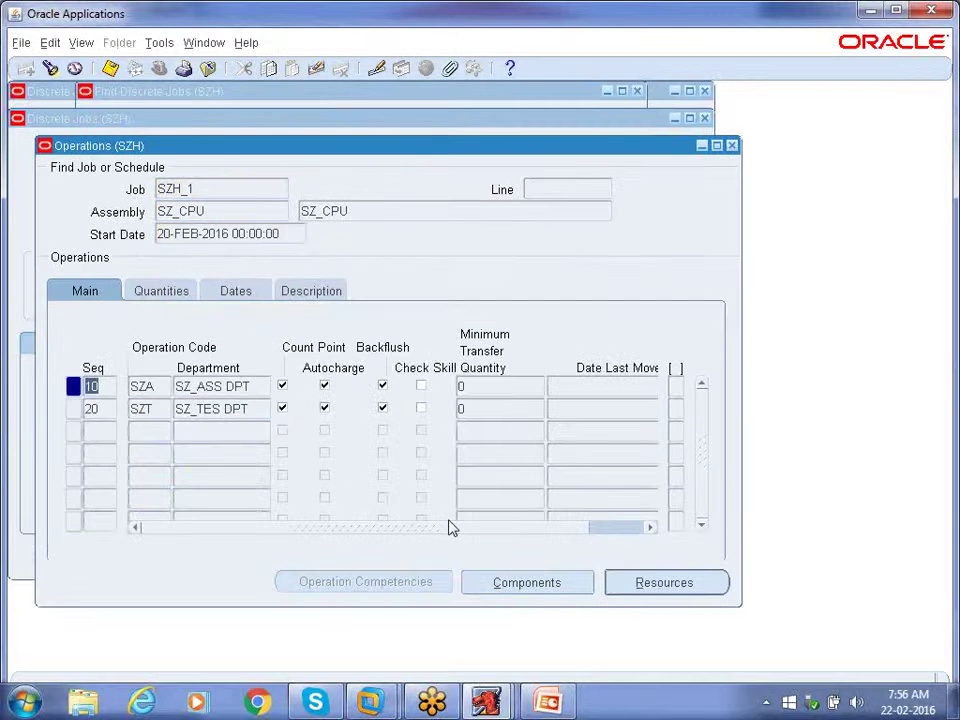
pyautogui.click(101, 408)
pyautogui.click(95, 386)
pyautogui.click(95, 407)
pyautogui.click(101, 386)
pyautogui.click(96, 407)
pyautogui.click(92, 386)
pyautogui.click(109, 417)
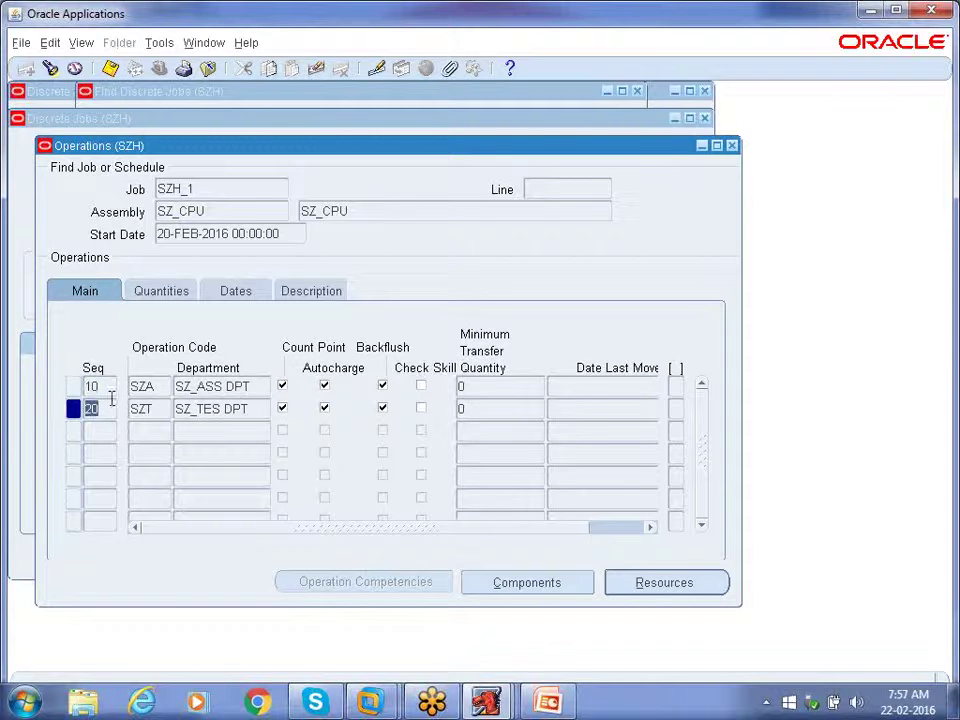
pyautogui.click(109, 386)
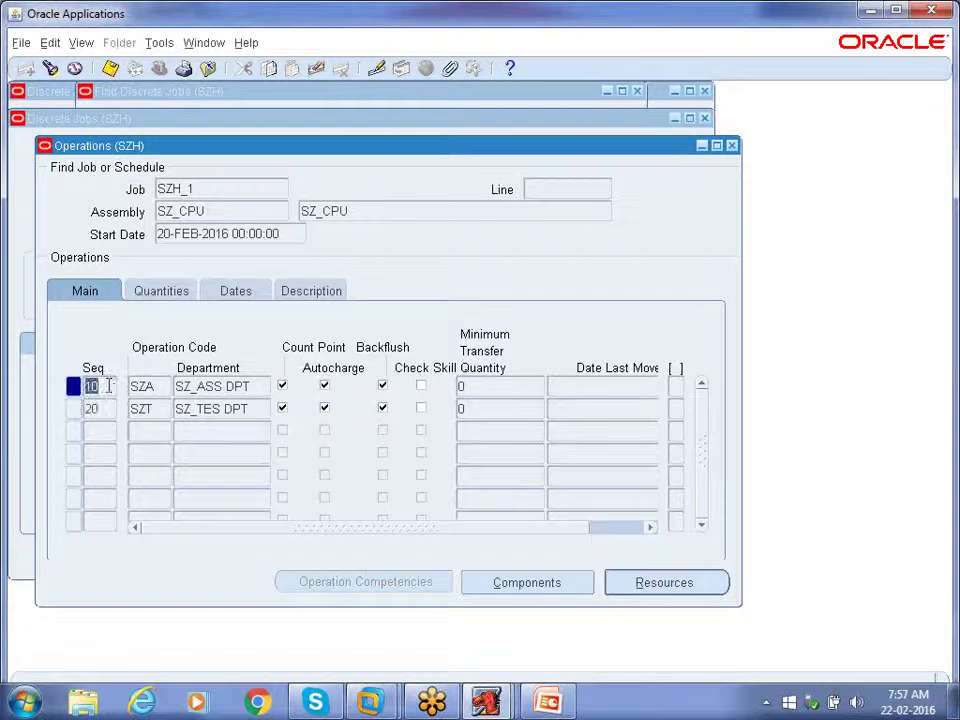
pyautogui.click(142, 386)
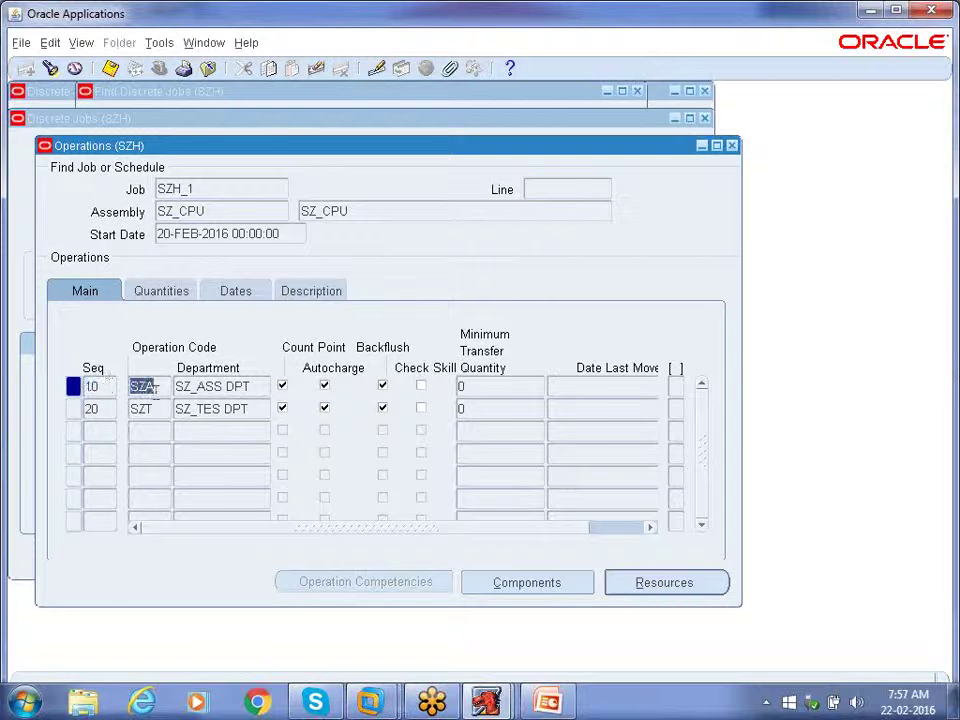
pyautogui.click(156, 407)
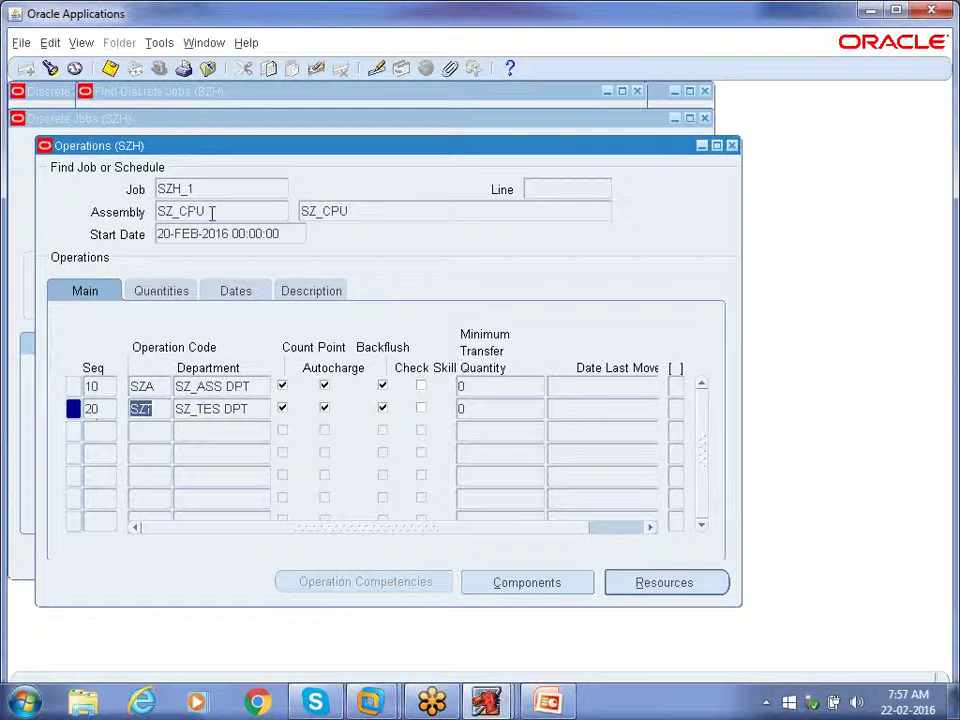
# Step: View the operation quantities by movement stage and compare them with the job's status behind the Operations window
pyautogui.click(160, 294)
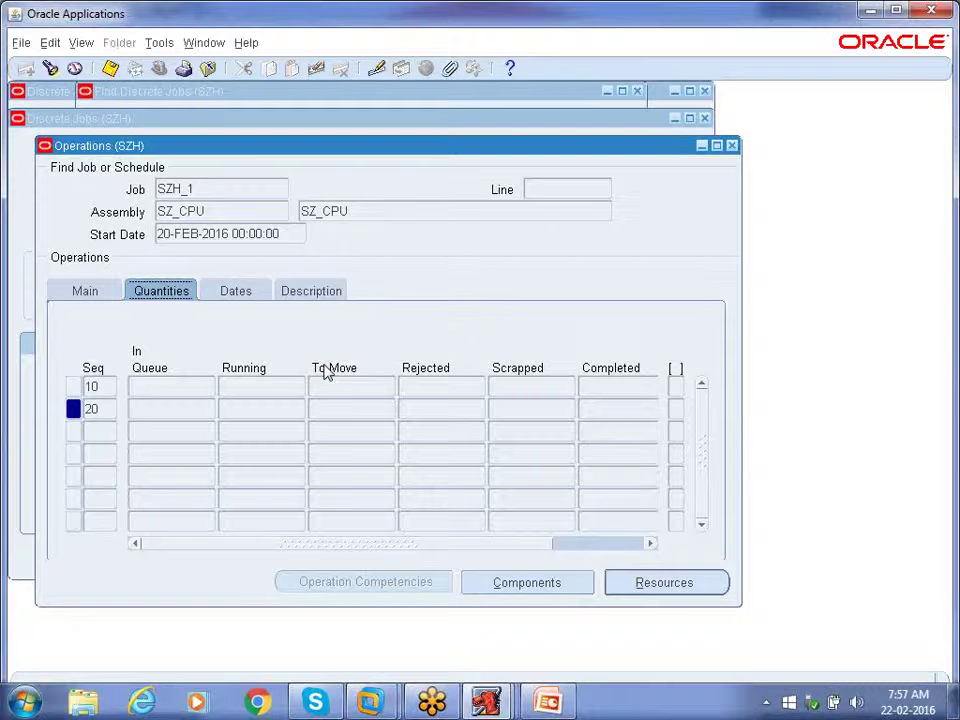
pyautogui.moveTo(302, 150); pyautogui.dragTo(506, 242)
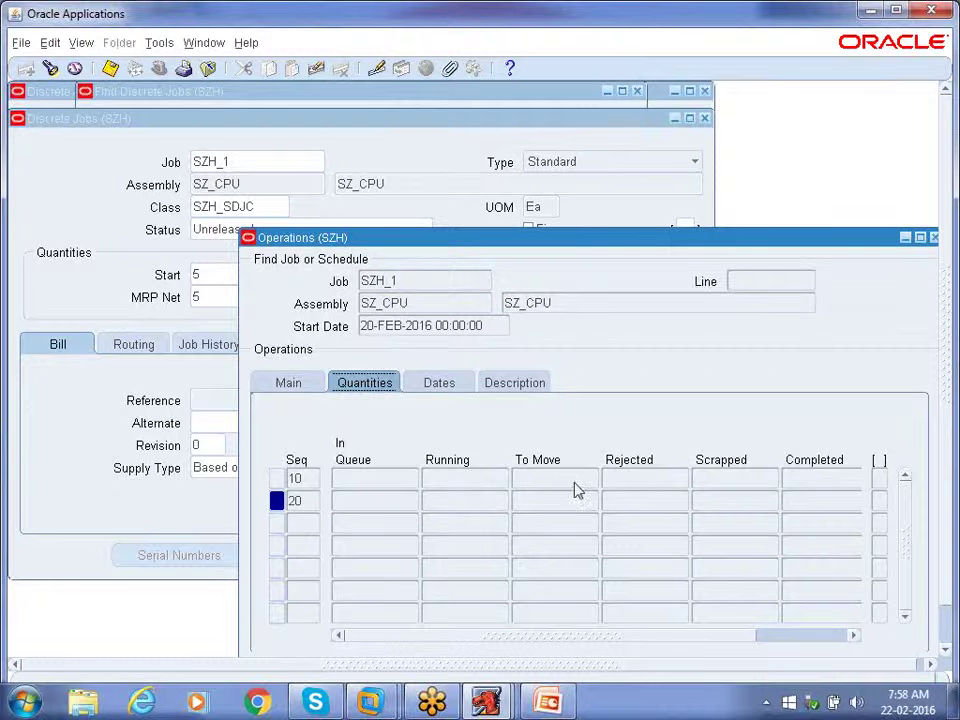
pyautogui.moveTo(223, 251); pyautogui.dragTo(262, 290)
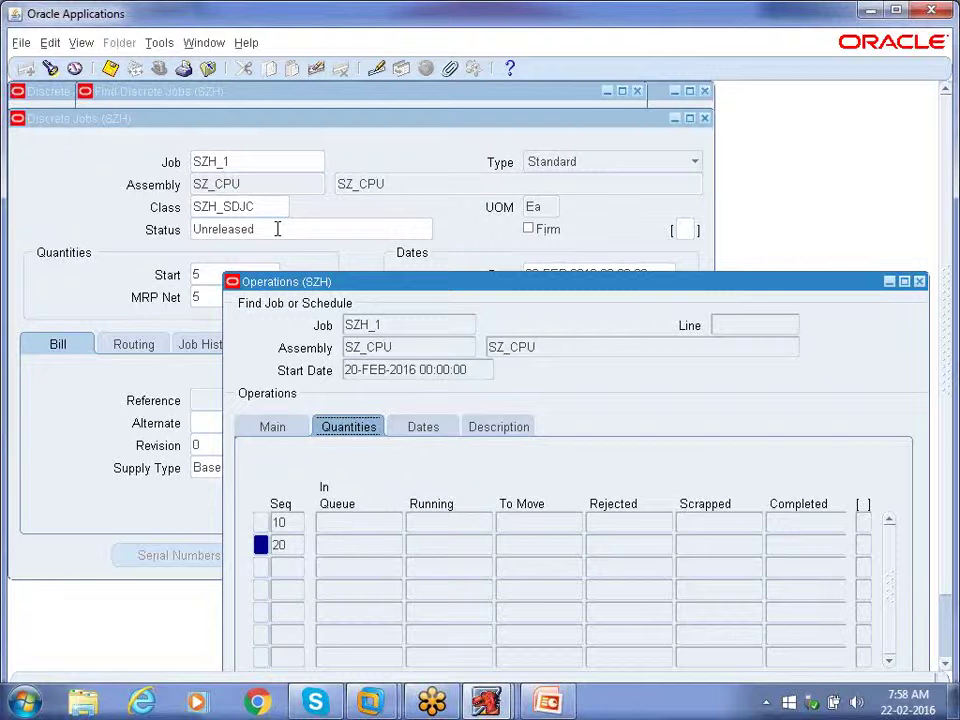
pyautogui.moveTo(418, 125); pyautogui.dragTo(500, 155)
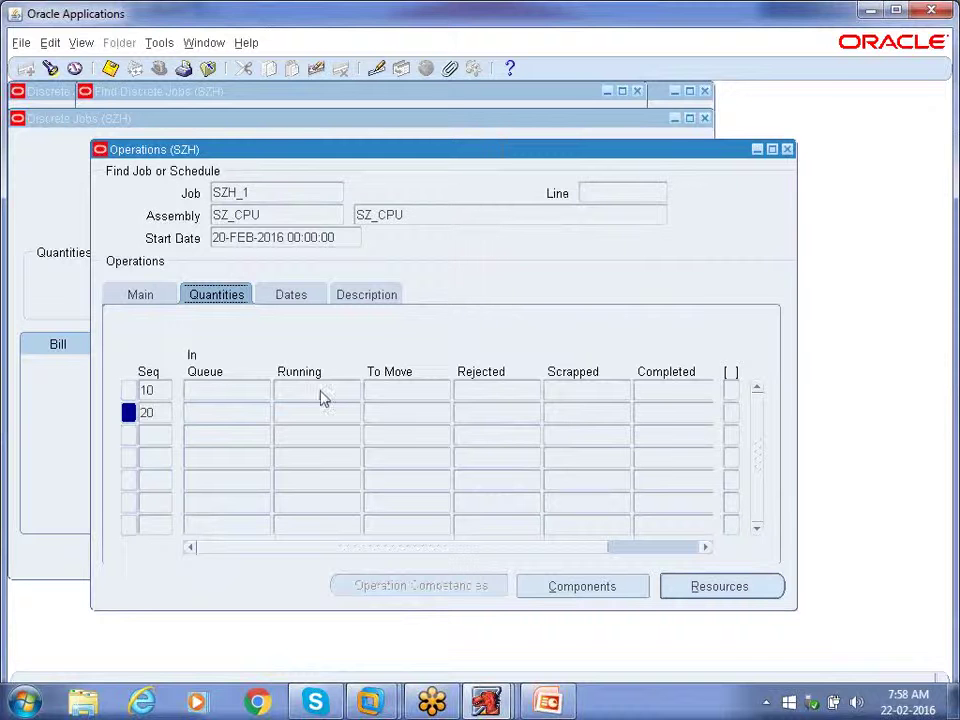
# Step: Open the material requirements of operation sequence 10 and check the operation assigned to each component
pyautogui.click(160, 391)
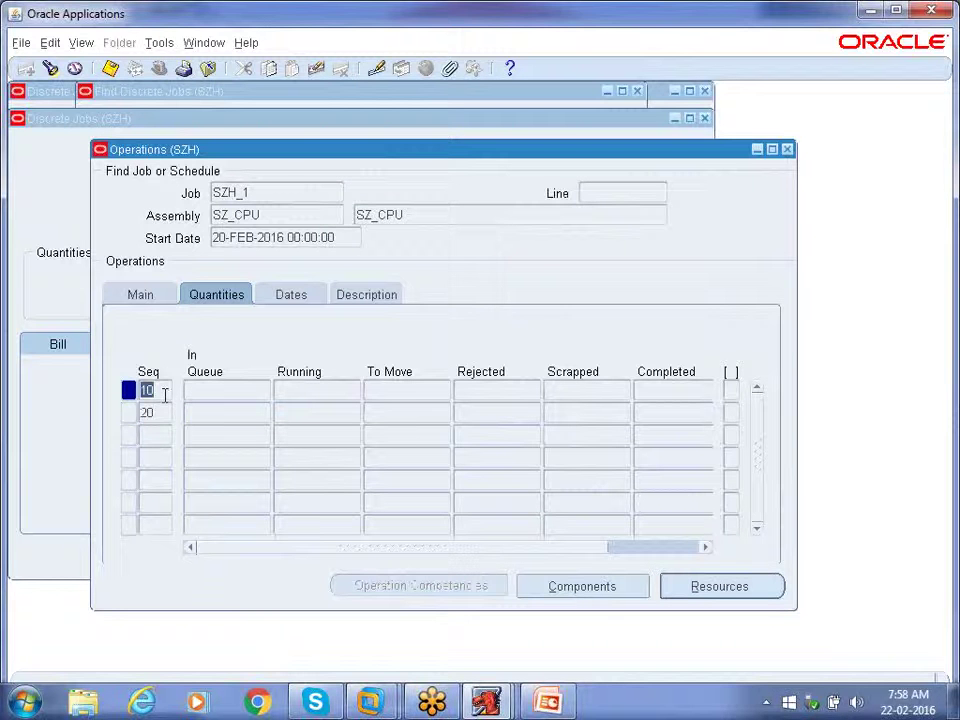
pyautogui.click(601, 593)
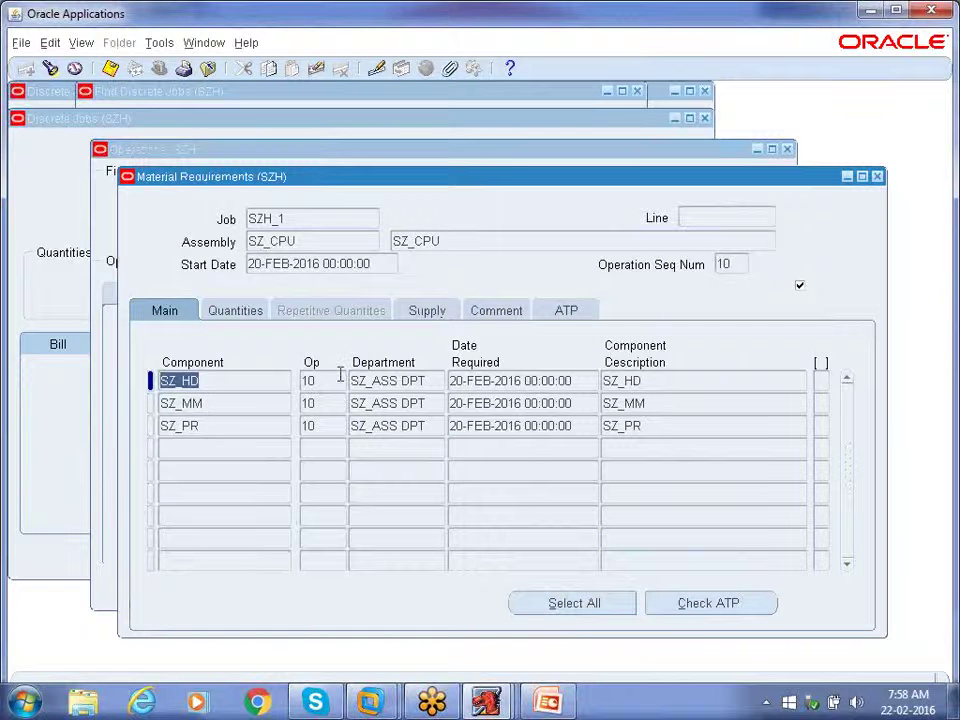
pyautogui.moveTo(416, 182); pyautogui.dragTo(519, 208)
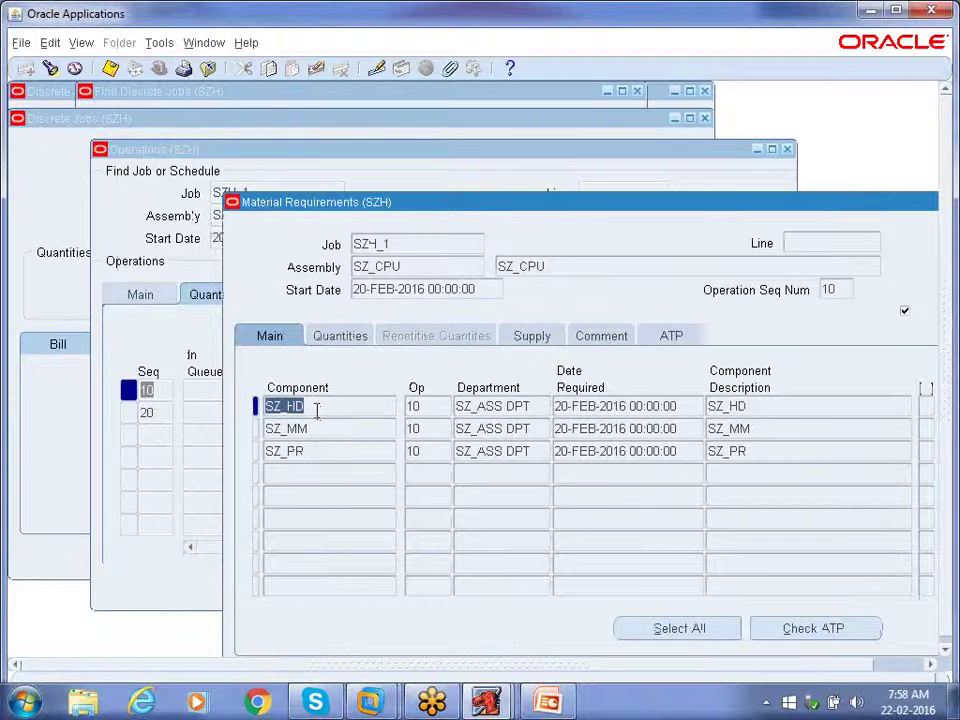
pyautogui.click(428, 406)
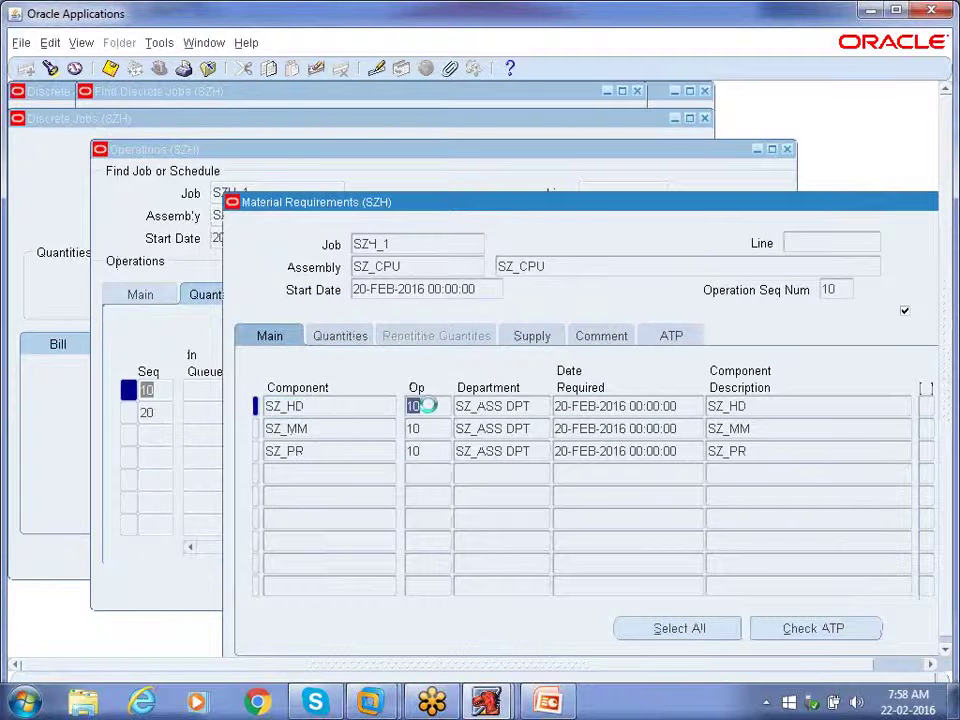
pyautogui.click(433, 430)
pyautogui.click(433, 451)
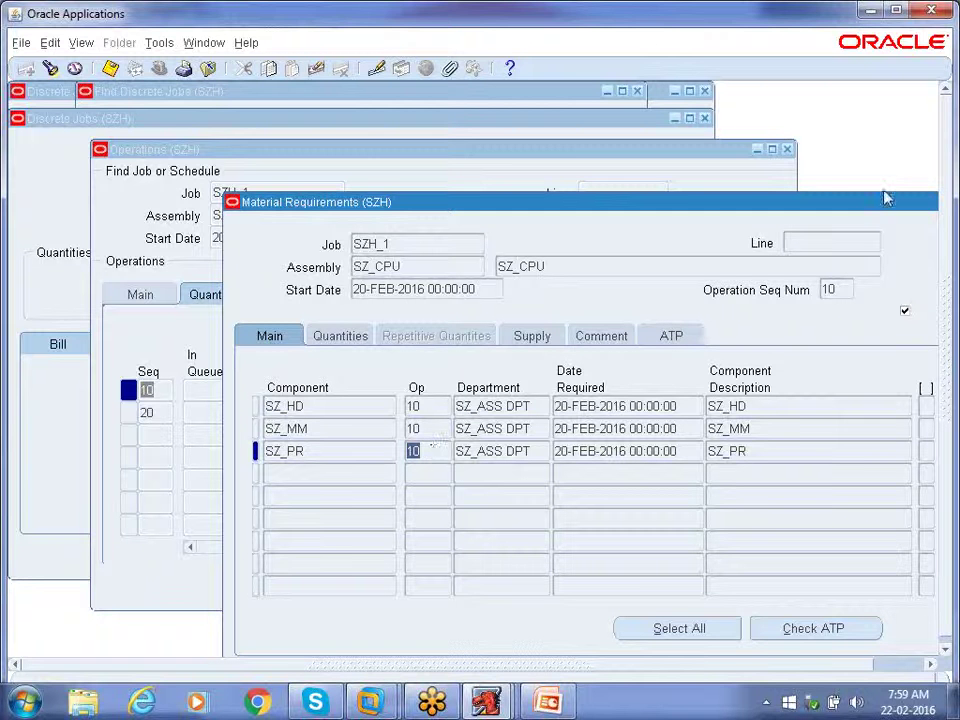
# Step: Review the per-assembly, required and on-hand quantities of the components SZ_HD, SZ_MM and SZ_PR
pyautogui.click(352, 340)
pyautogui.click(508, 407)
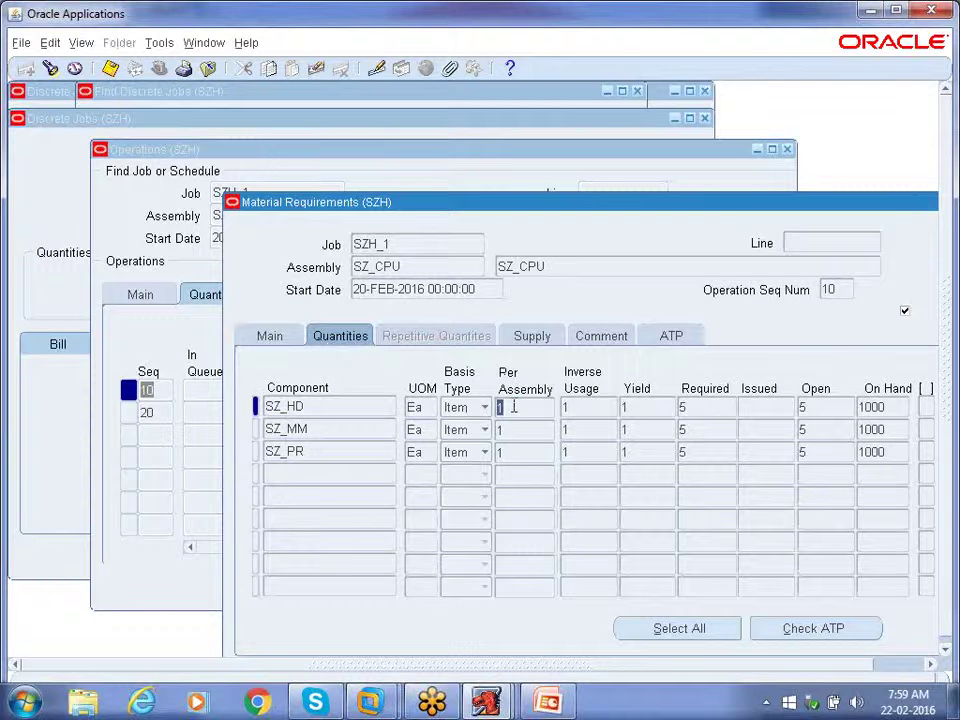
pyautogui.moveTo(400, 203); pyautogui.dragTo(431, 233)
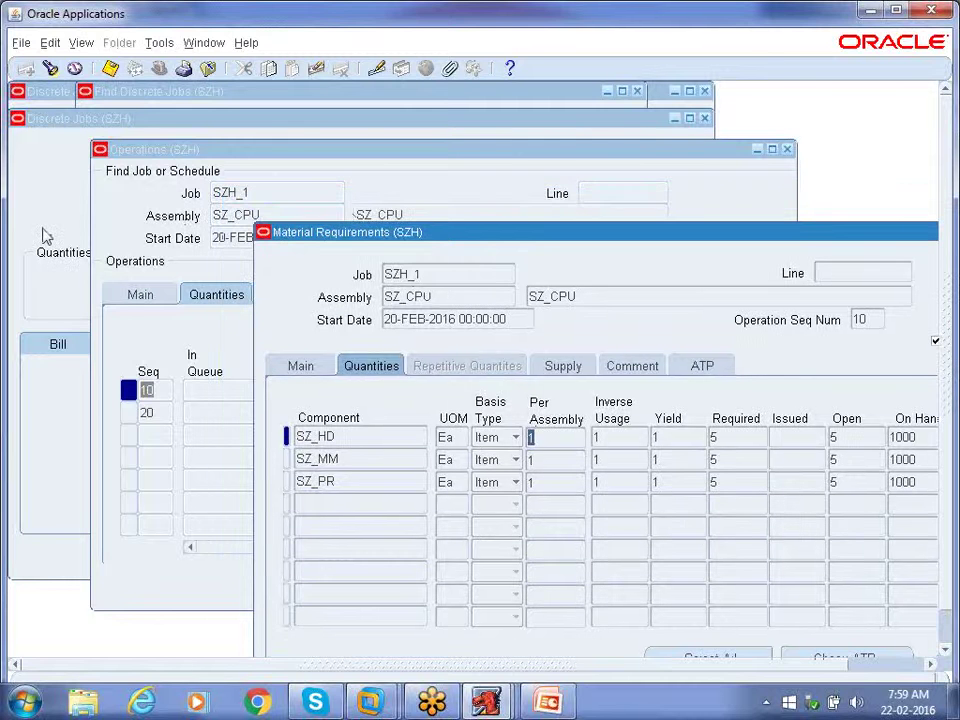
pyautogui.click(737, 442)
pyautogui.moveTo(735, 233); pyautogui.dragTo(475, 196)
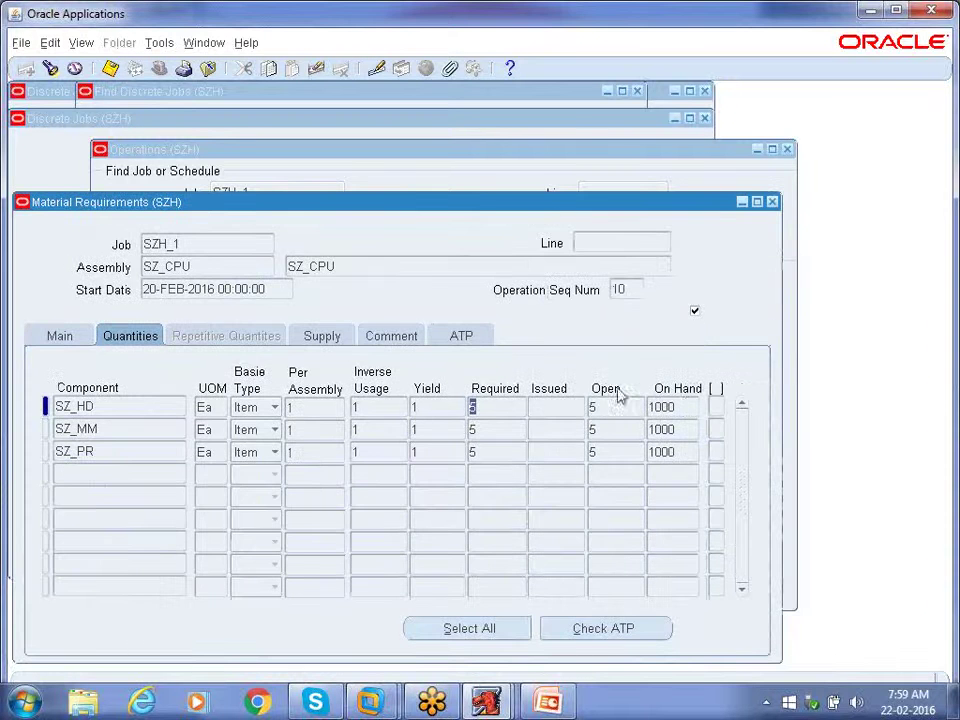
pyautogui.click(685, 405)
pyautogui.click(681, 429)
pyautogui.click(683, 451)
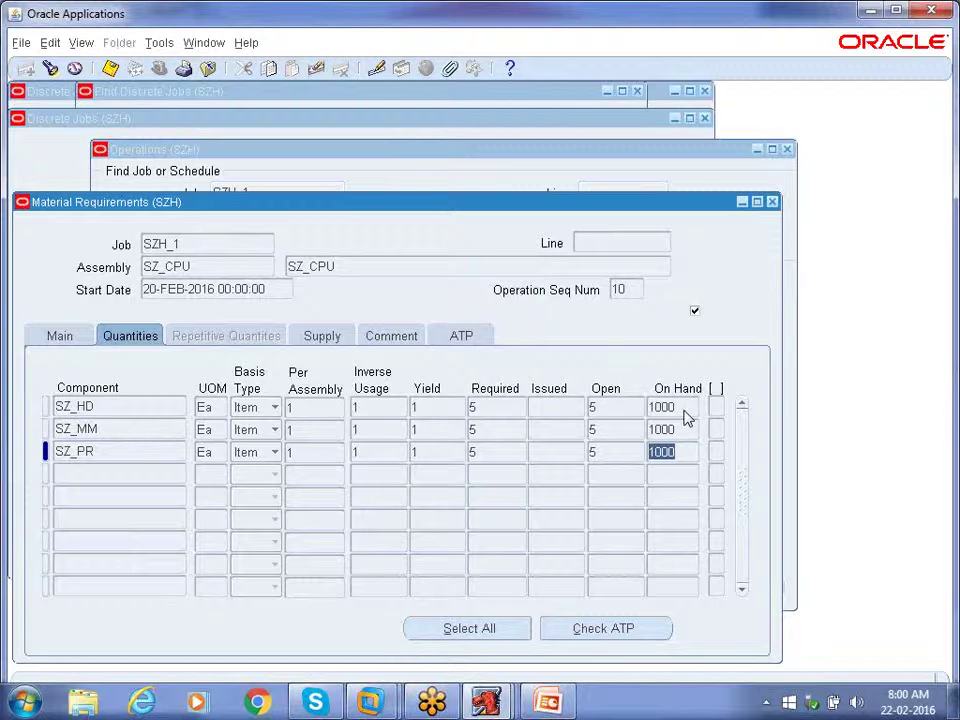
# Step: Review the open quantities of components SZ_HD, SZ_MM and SZ_PR, and check their supply type and supply subinventories
pyautogui.click(606, 407)
pyautogui.click(609, 431)
pyautogui.click(608, 452)
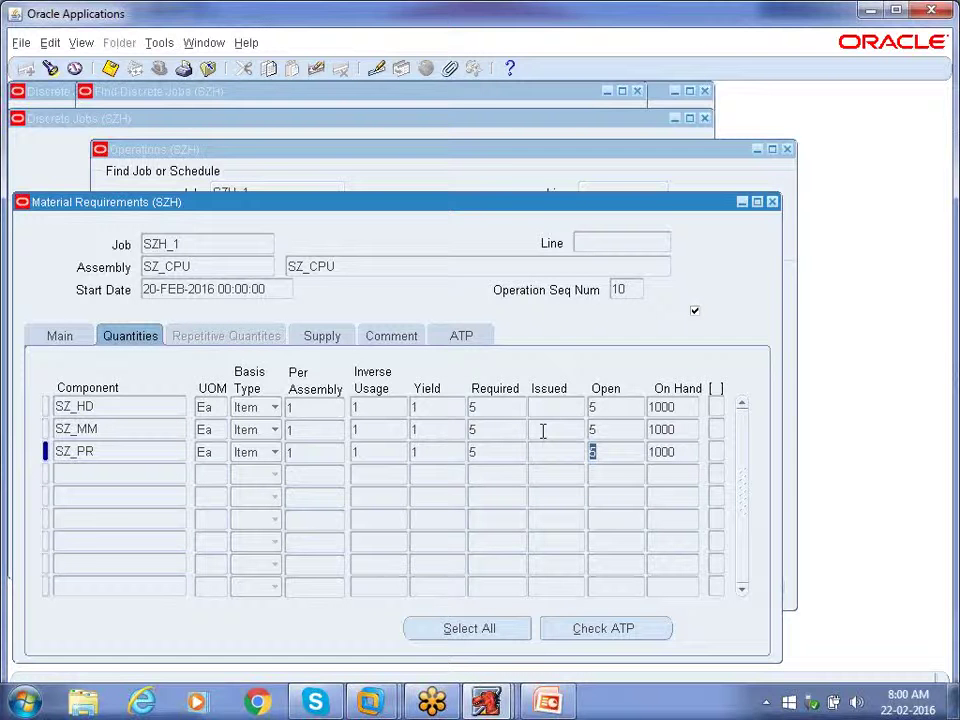
pyautogui.click(335, 345)
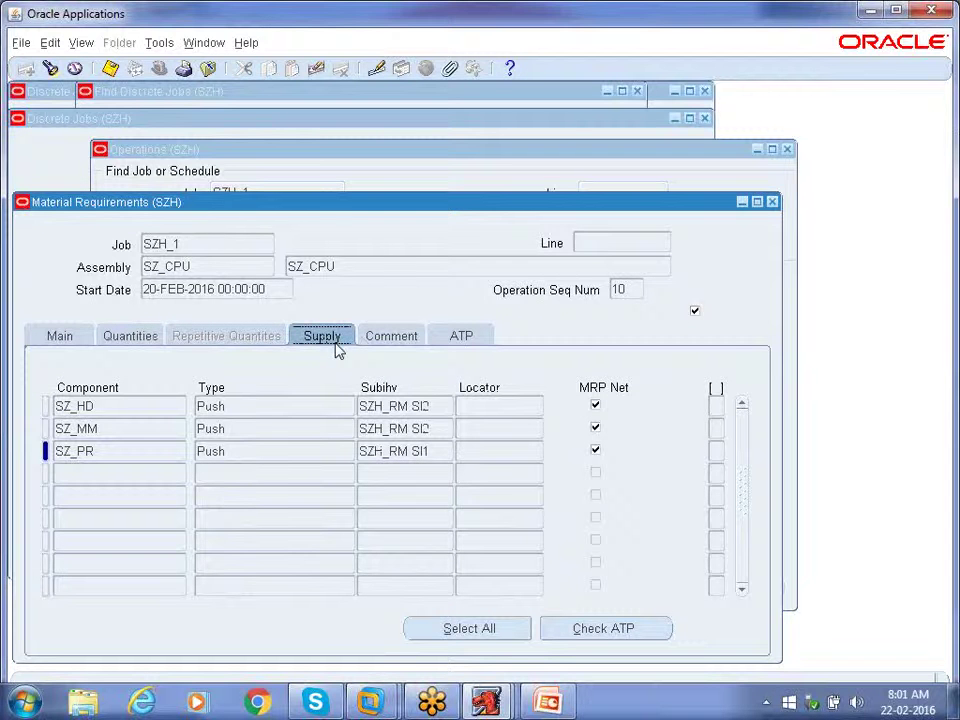
pyautogui.click(251, 405)
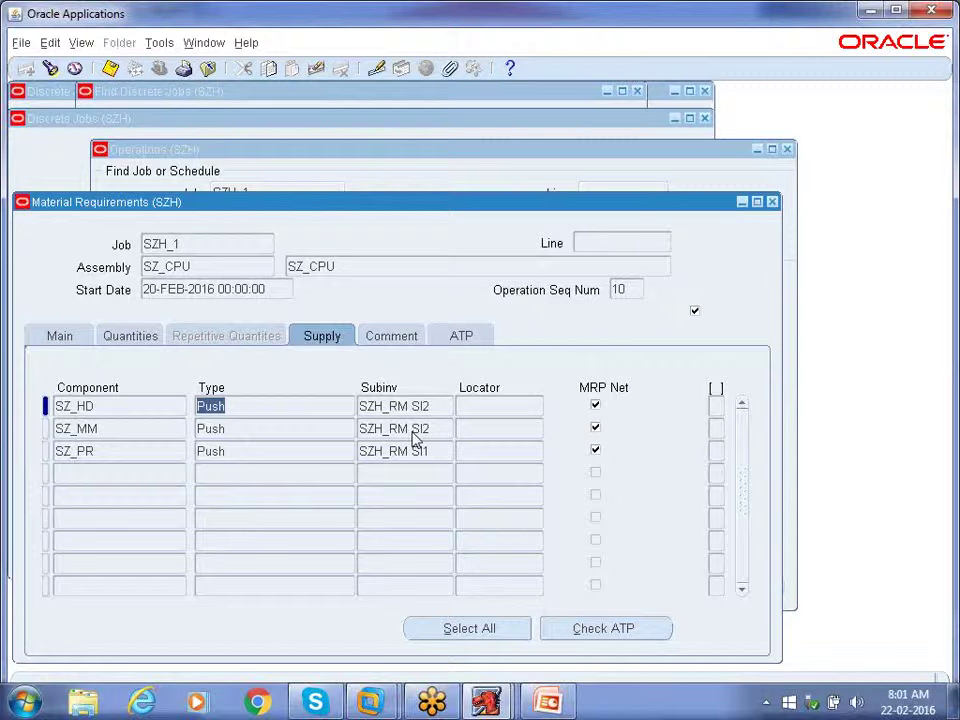
# Step: Open the material requirements of operation sequence 20 and check whether any components are assigned to it
pyautogui.click(771, 202)
pyautogui.click(157, 413)
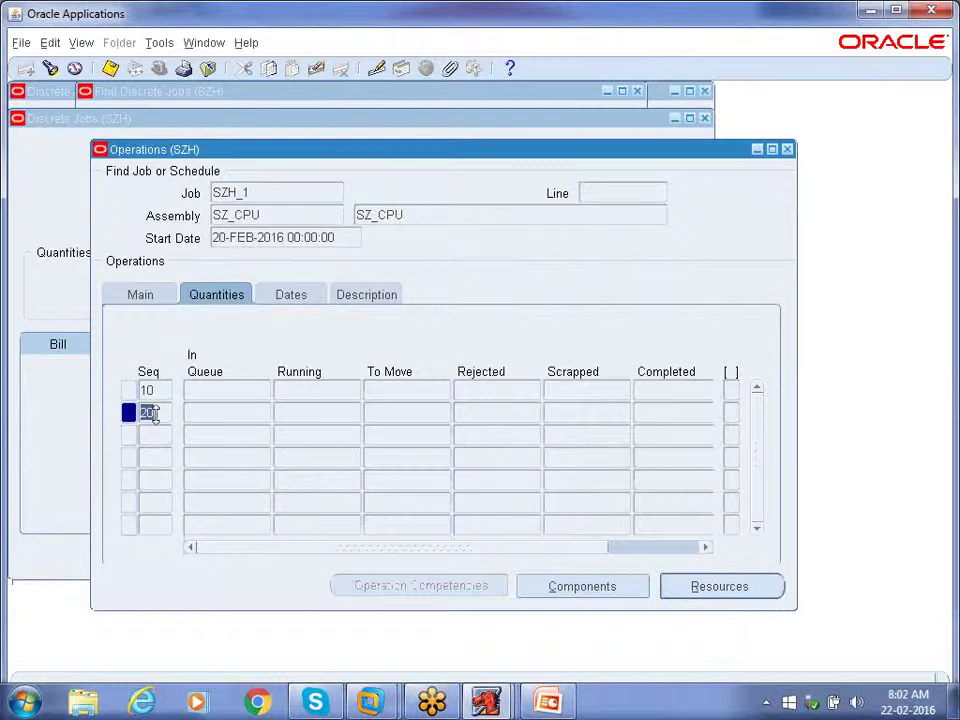
pyautogui.click(581, 588)
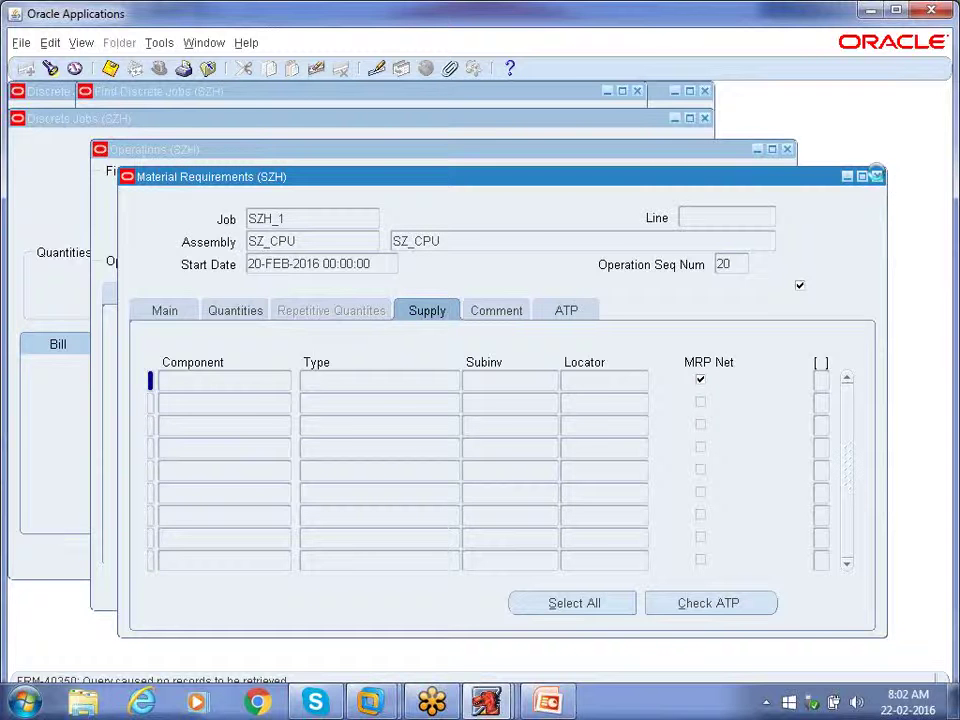
pyautogui.click(878, 178)
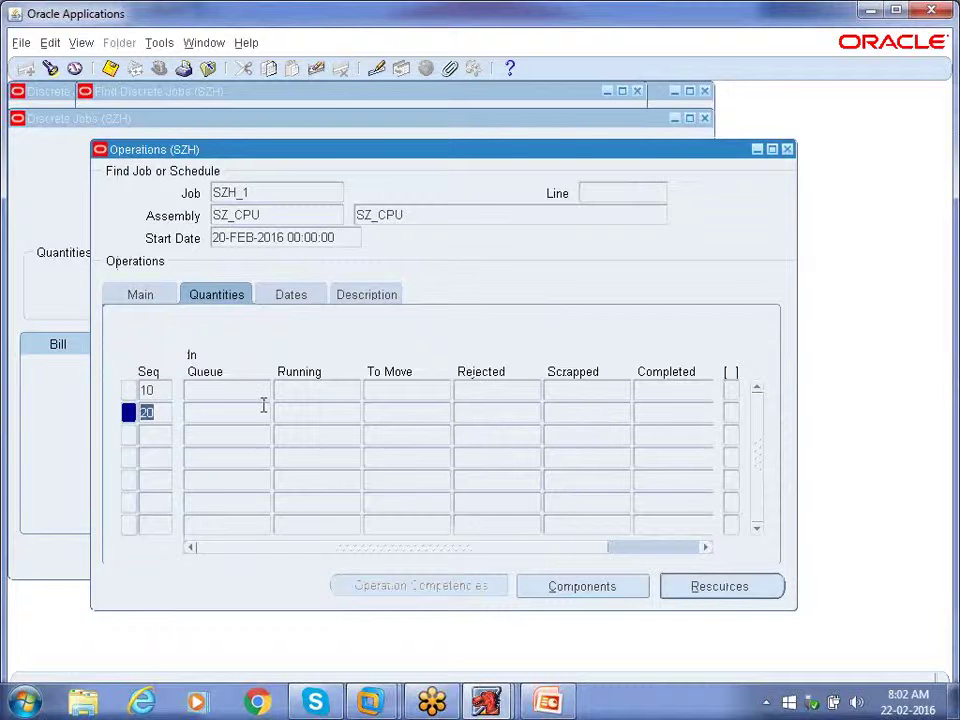
# Step: Return to job SZH_1, change its status to Released and save the job
pyautogui.click(788, 150)
pyautogui.click(285, 227)
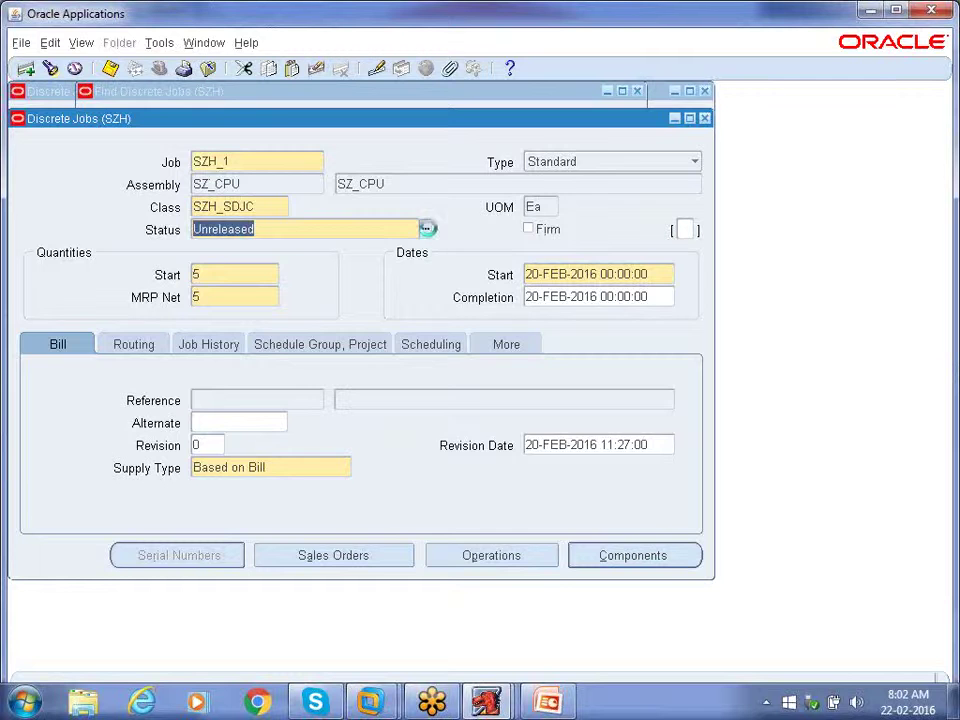
pyautogui.click(425, 230)
pyautogui.click(300, 360)
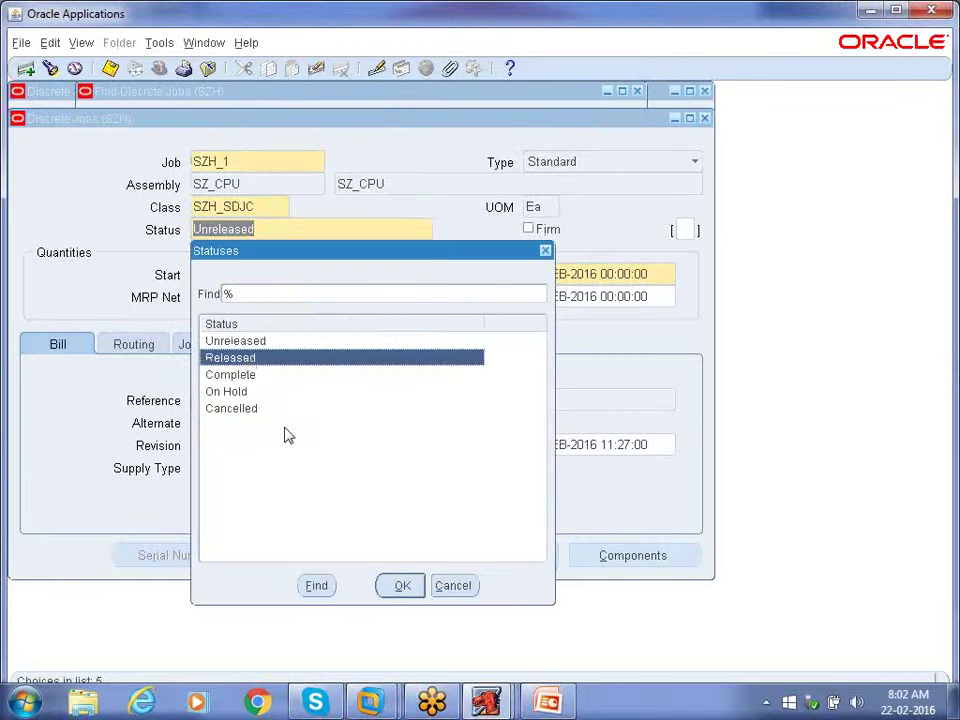
pyautogui.click(402, 586)
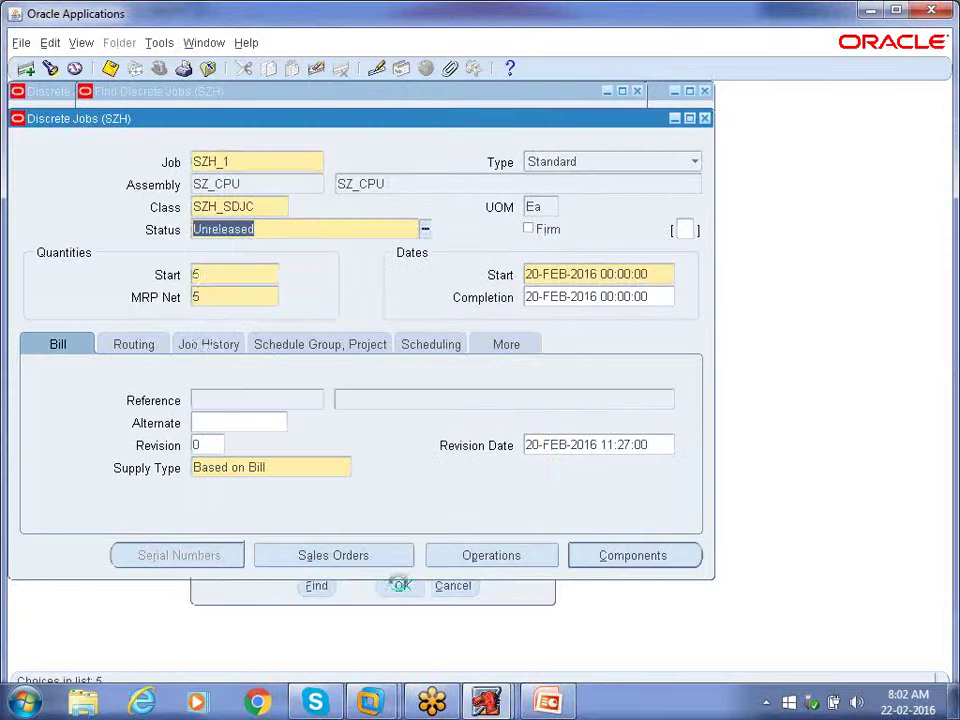
pyautogui.click(111, 72)
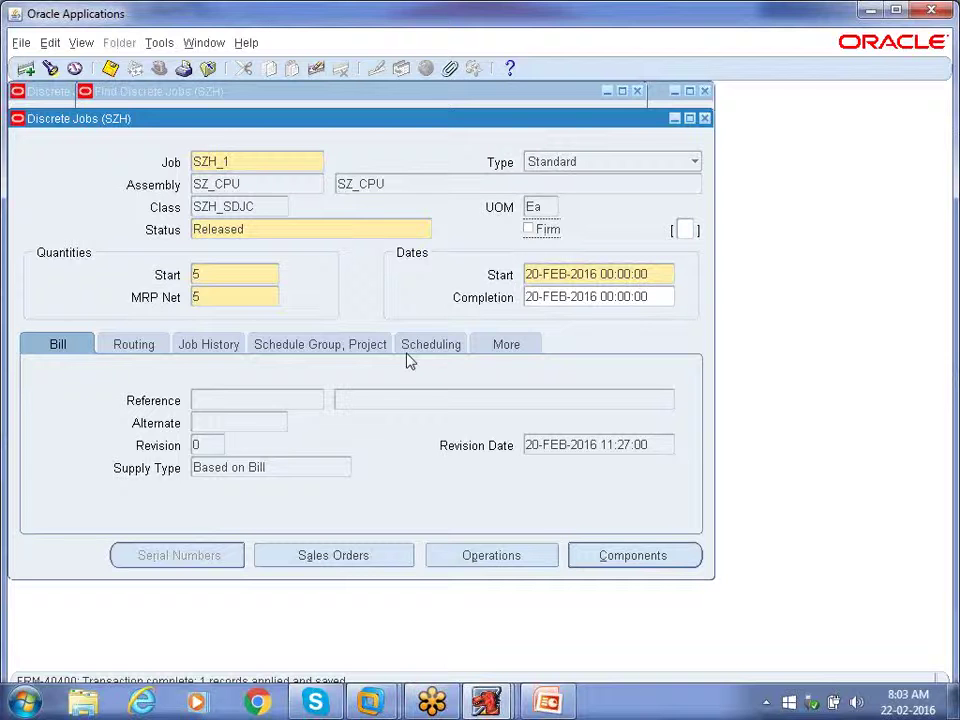
# Step: Reopen the job's operations and review the quantities in queue and running at operation 10 against the job's header, then close the window
pyautogui.click(507, 560)
pyautogui.click(147, 386)
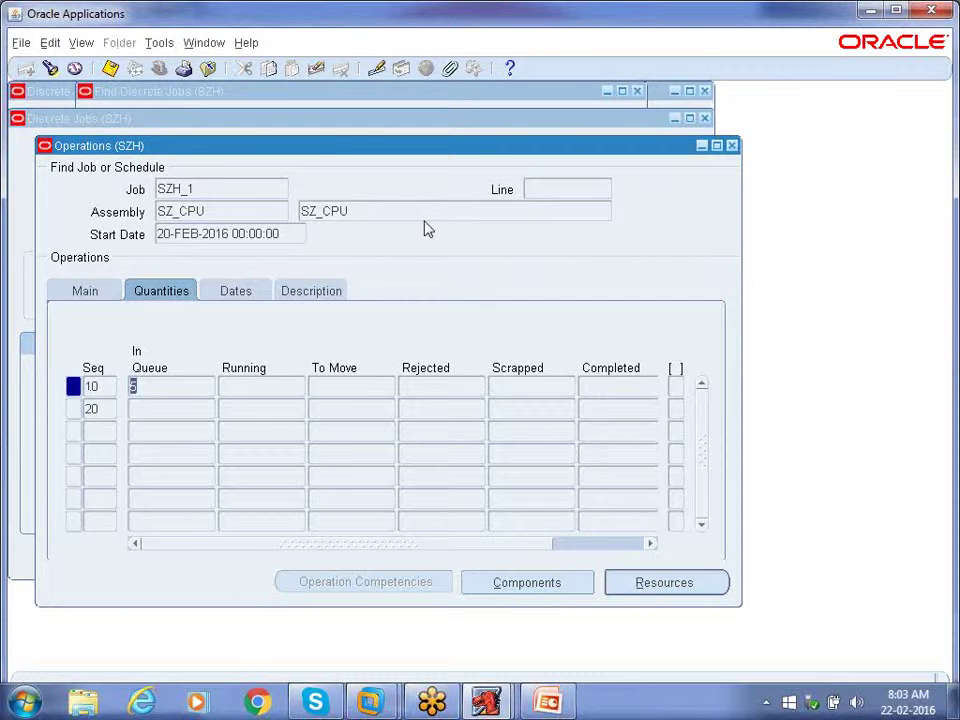
pyautogui.moveTo(328, 146); pyautogui.dragTo(532, 283)
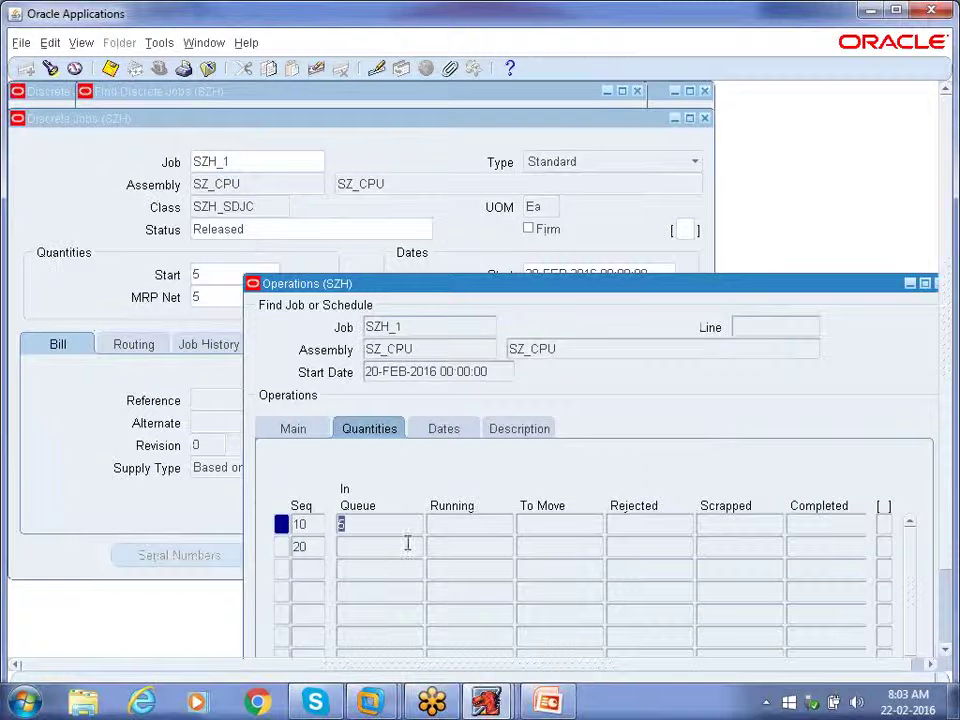
pyautogui.click(358, 527)
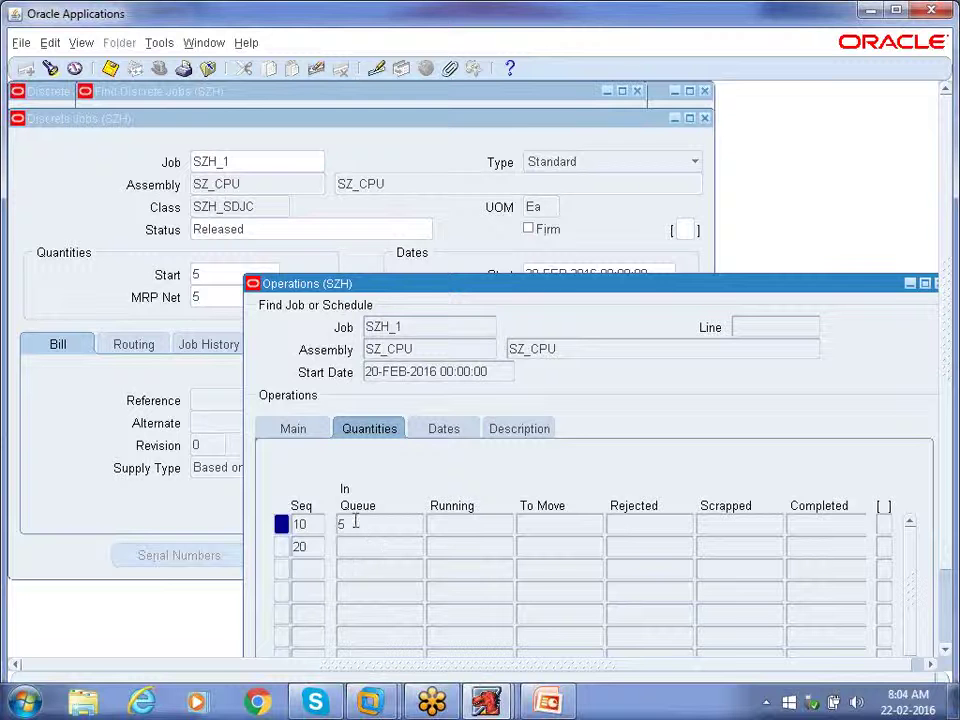
pyautogui.click(454, 524)
pyautogui.click(359, 524)
pyautogui.click(472, 525)
pyautogui.rightClick(866, 289)
pyautogui.click(795, 399)
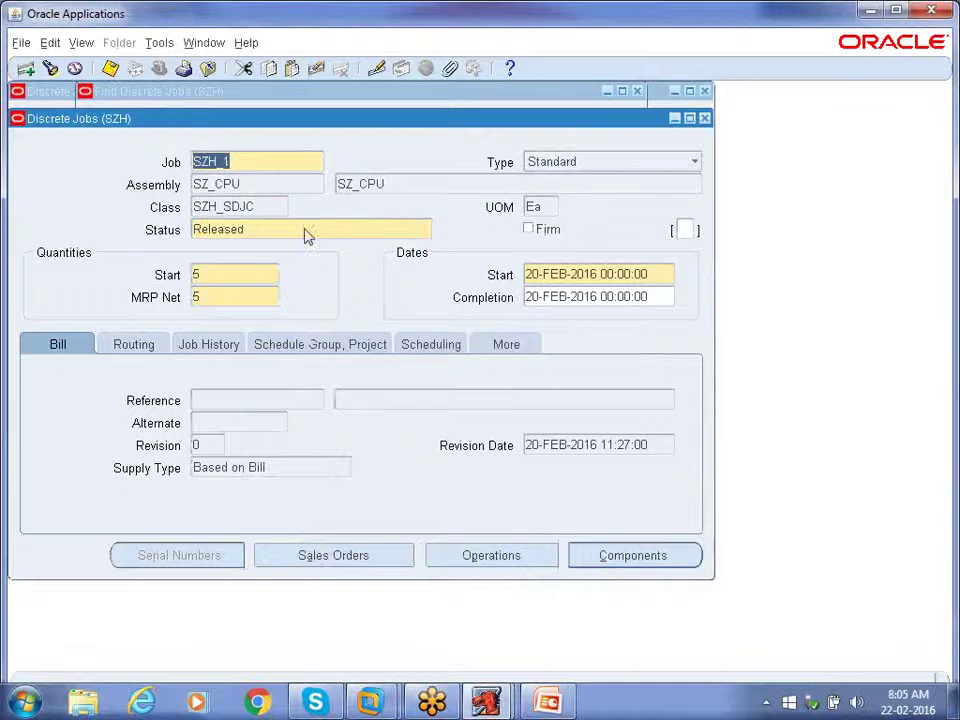
# Step: Close the discrete job windows and open the Move Transactions form
pyautogui.click(706, 119)
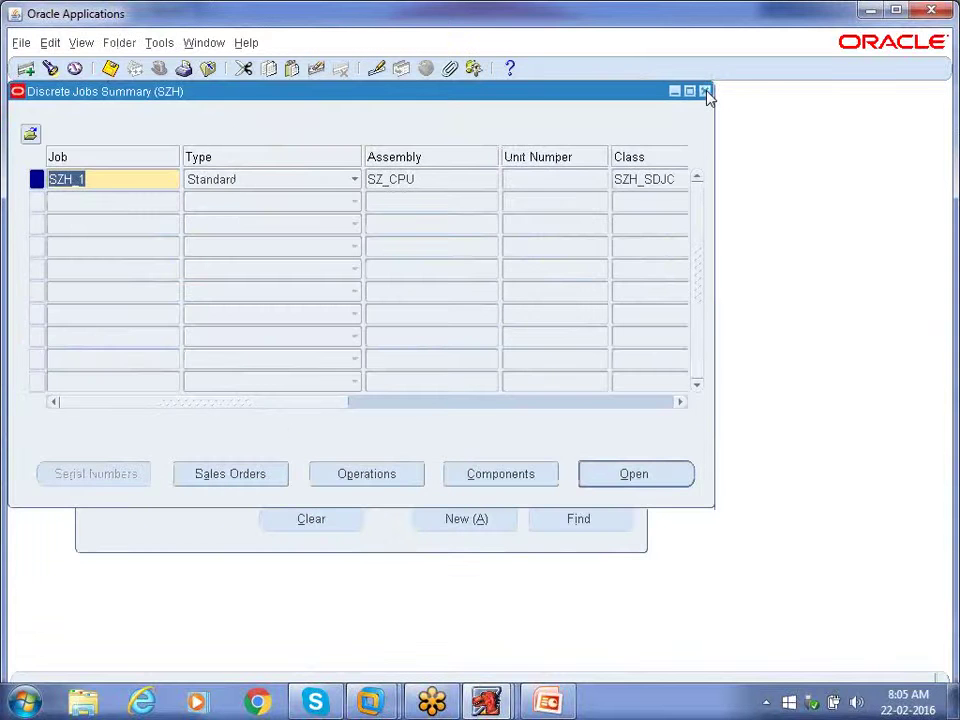
pyautogui.click(705, 91)
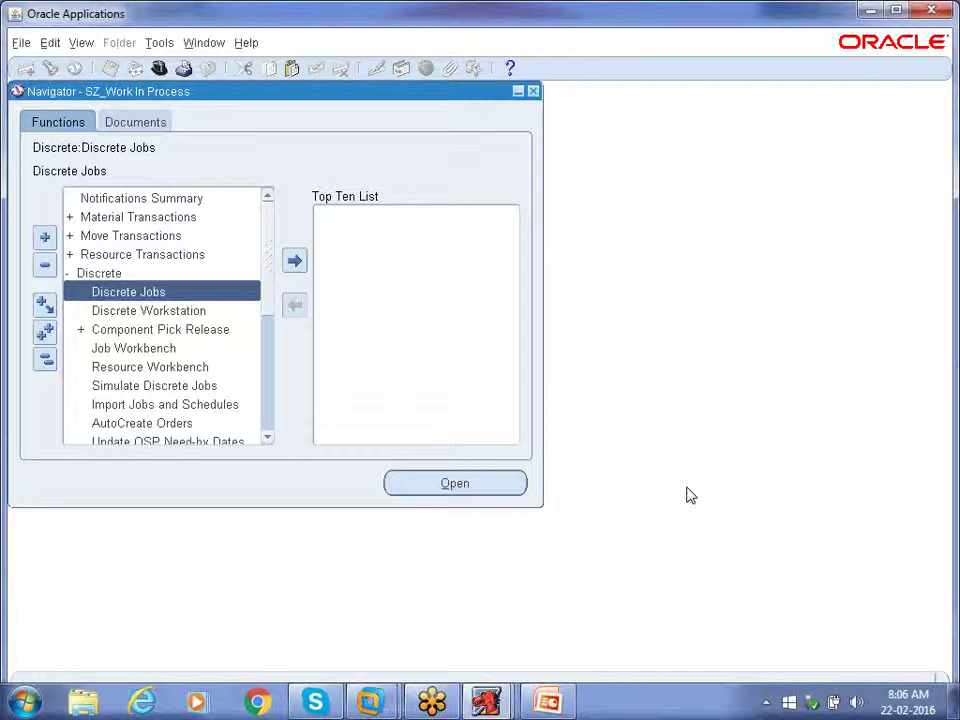
pyautogui.click(43, 366)
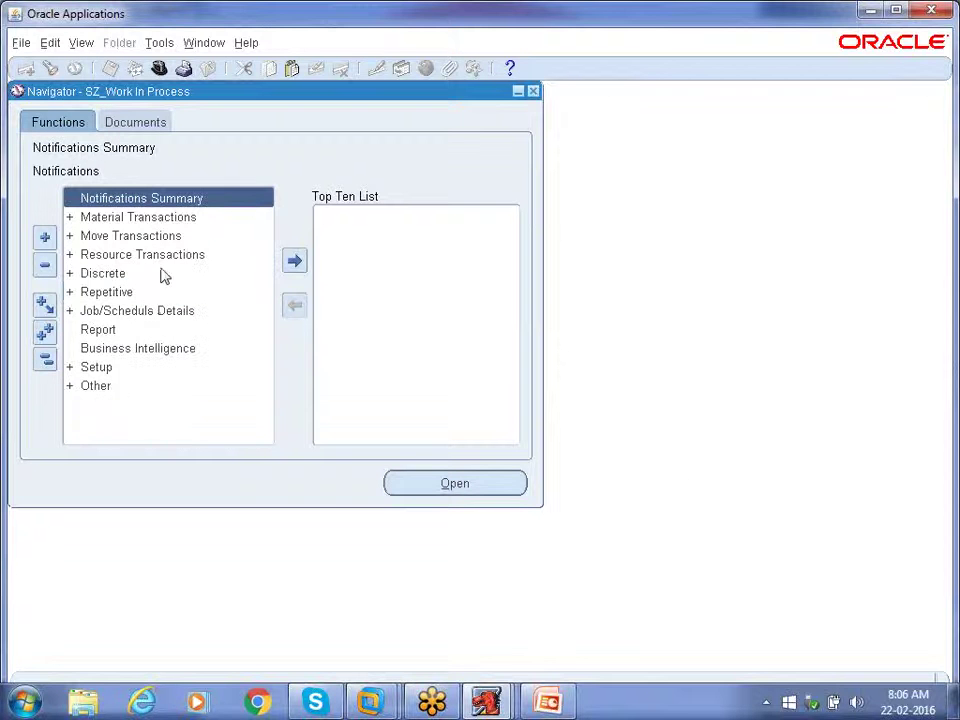
pyautogui.click(136, 236)
pyautogui.doubleClick(136, 236)
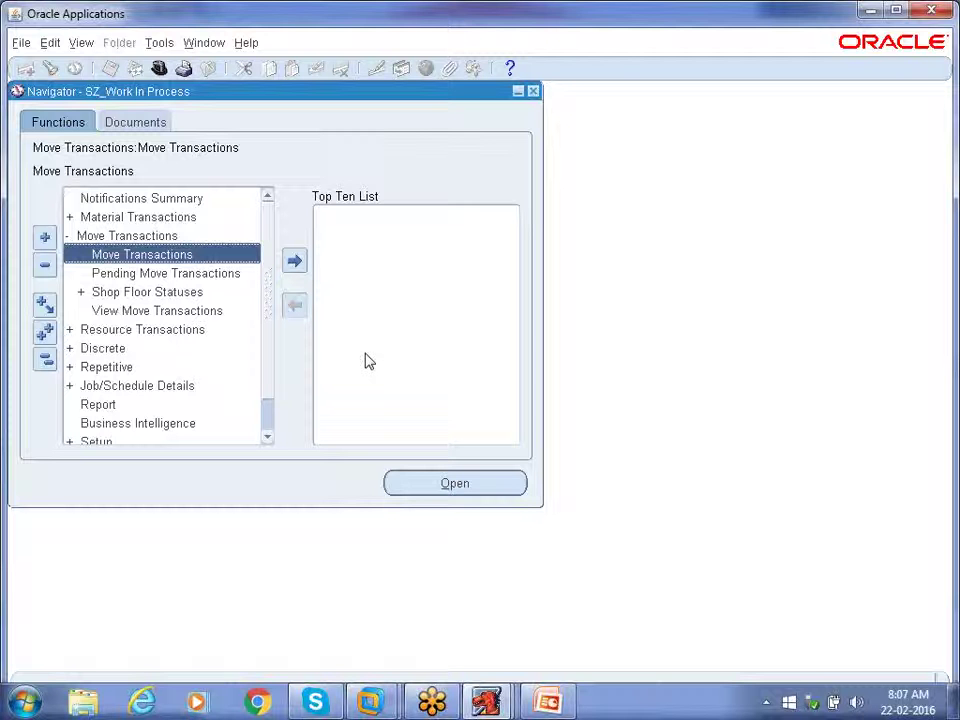
pyautogui.doubleClick(186, 255)
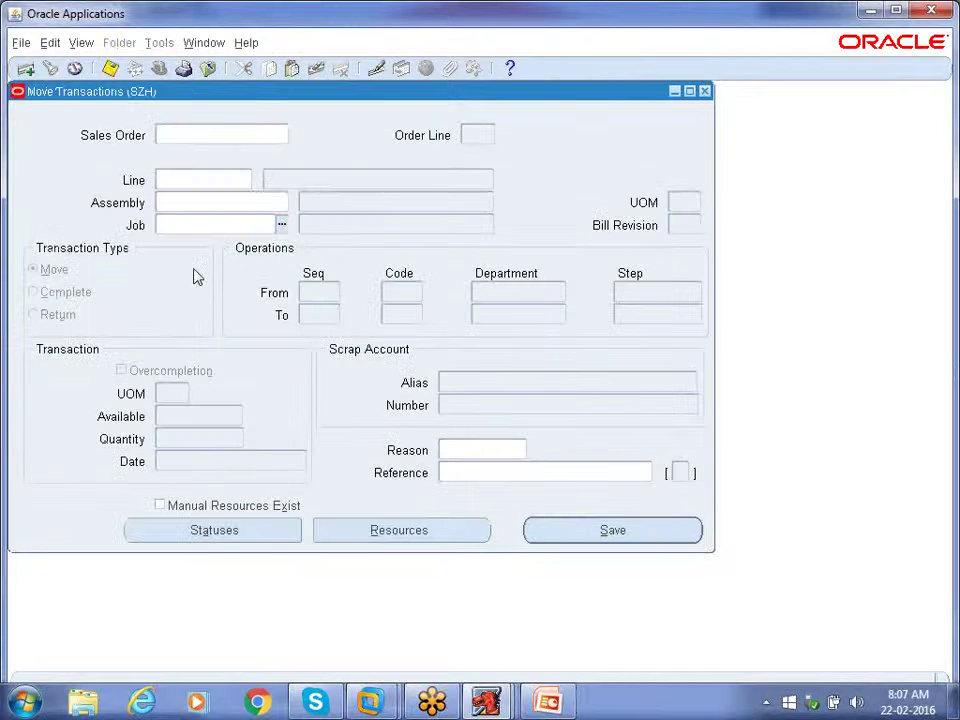
# Step: Enter job SZH_1 in the move transaction and choose operation sequence 10 (SZA) as the source operation
pyautogui.click(176, 224)
pyautogui.write('SZH_1')
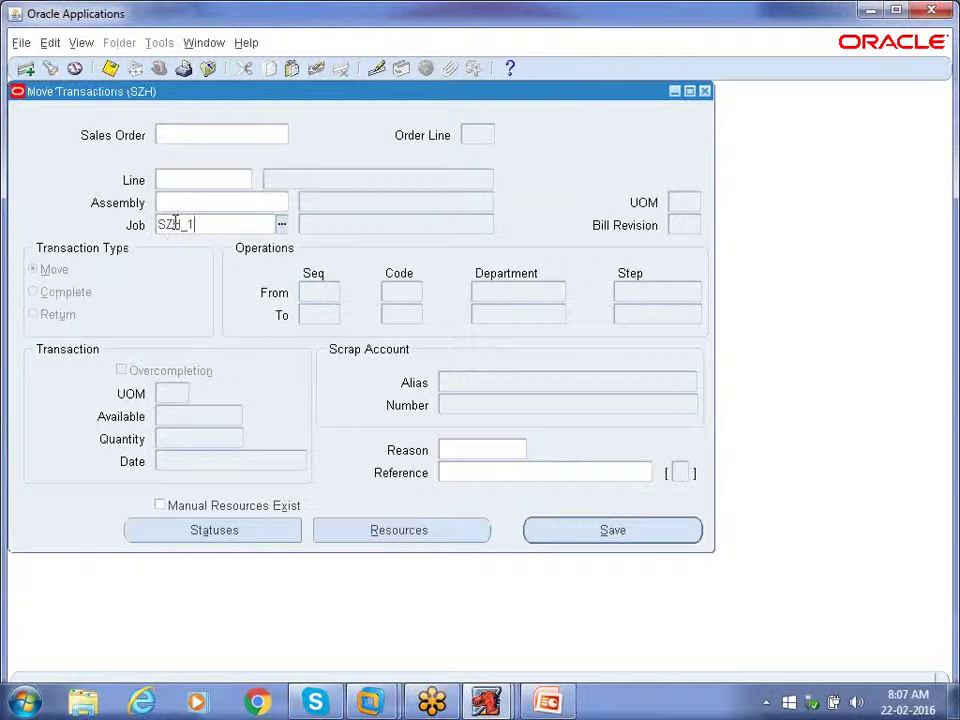
pyautogui.press('Tab')
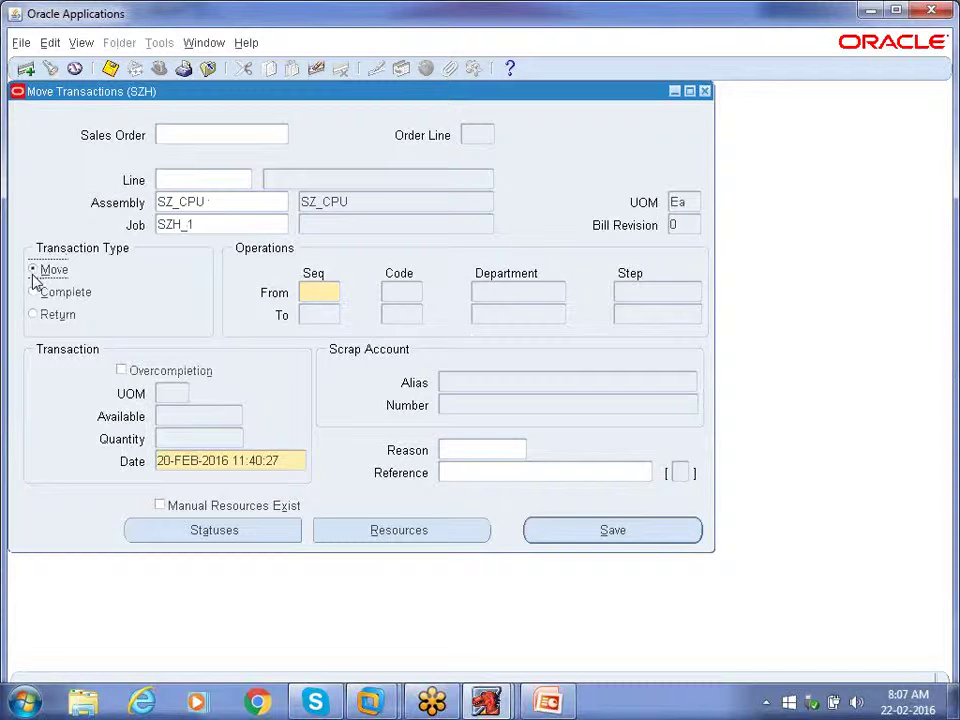
pyautogui.click(321, 291)
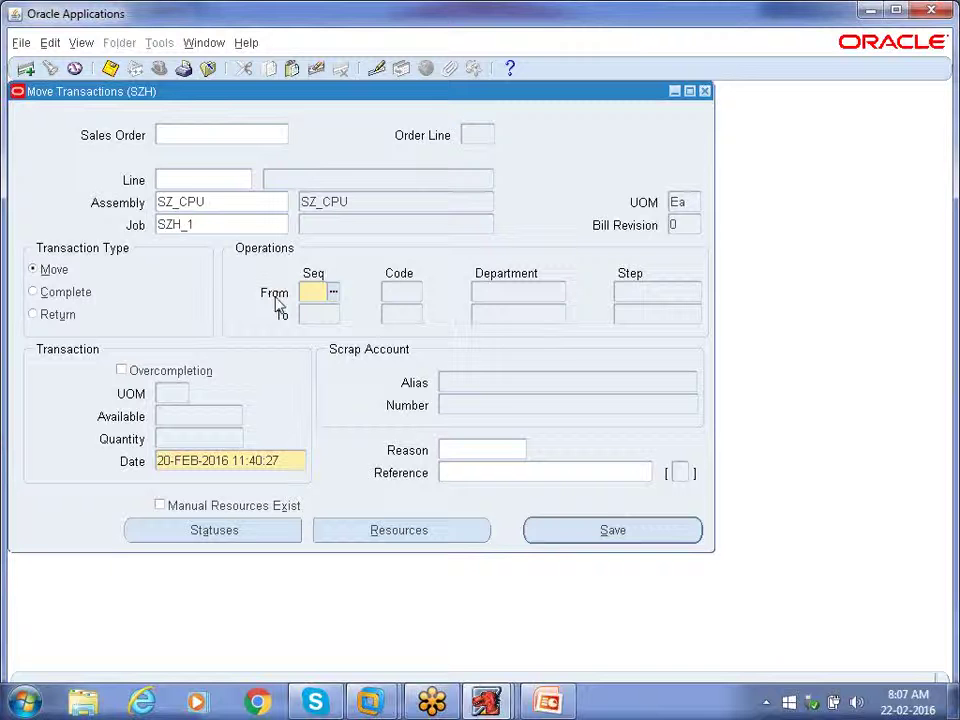
pyautogui.click(334, 292)
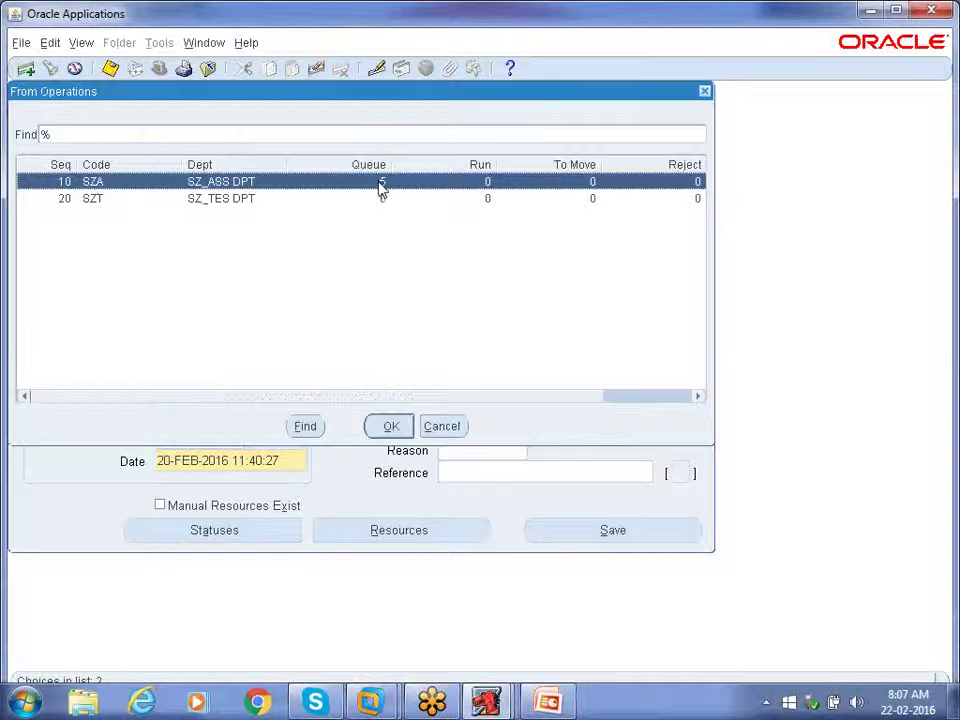
pyautogui.click(400, 430)
# Step: Set the destination of the move to operation sequence 10 with the Run step
pyautogui.click(327, 314)
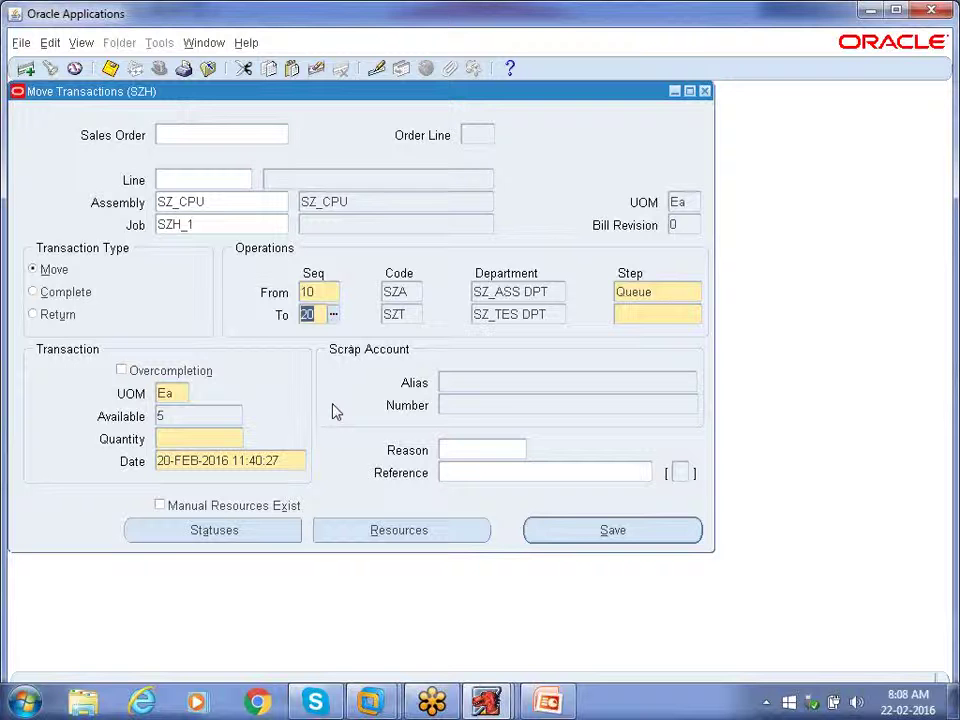
pyautogui.write('10')
pyautogui.press('Tab')
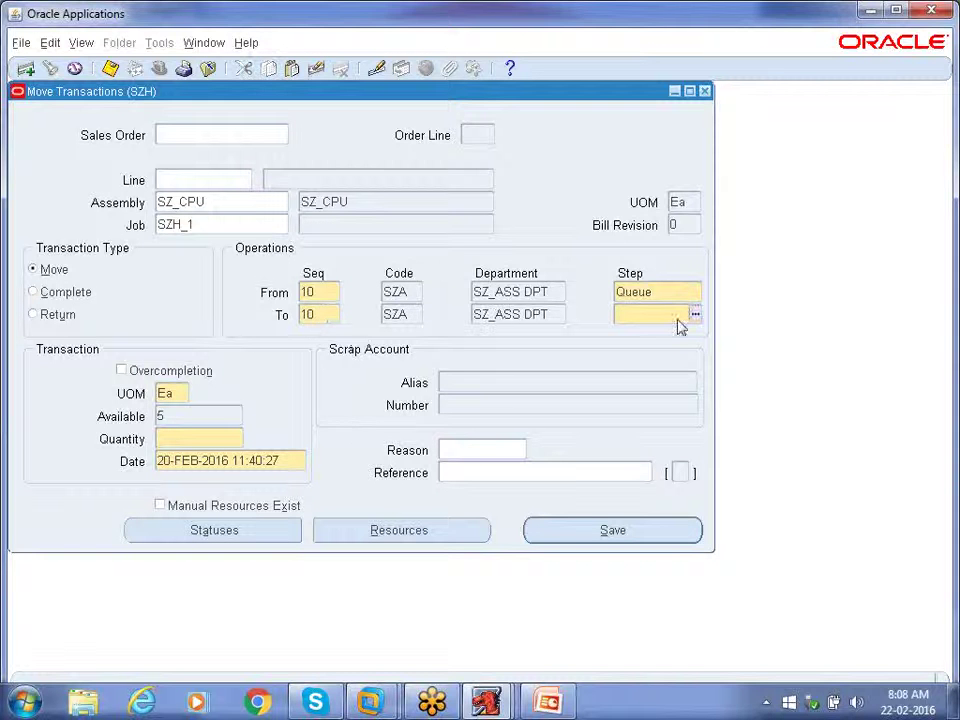
pyautogui.click(694, 315)
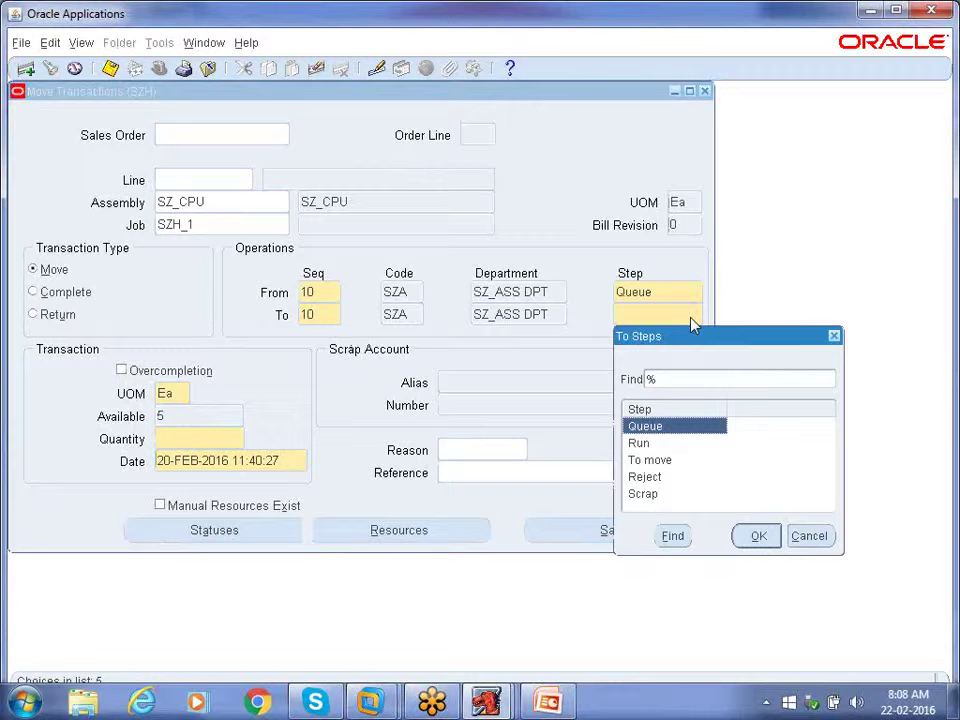
pyautogui.click(633, 445)
pyautogui.click(759, 536)
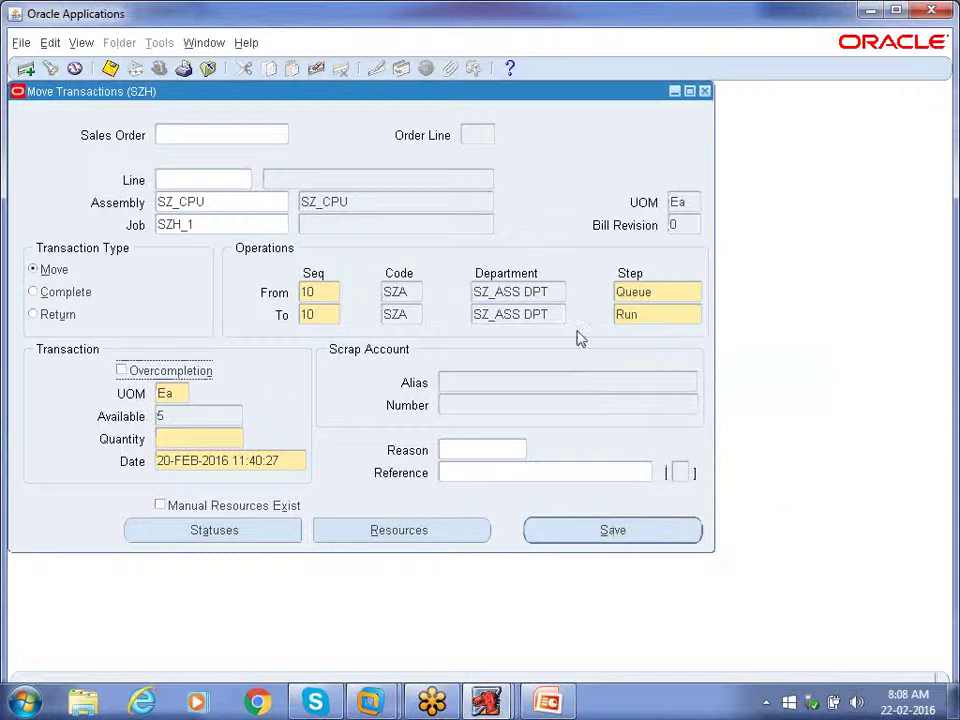
# Step: Set the move quantity to 5, save the move transaction and close the form
pyautogui.click(195, 440)
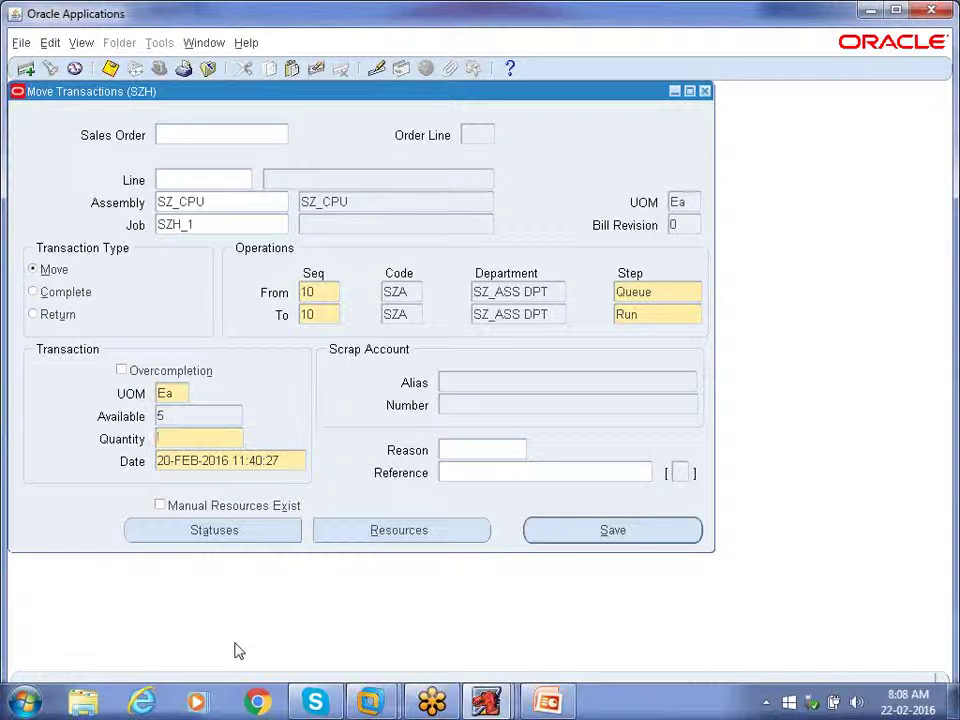
pyautogui.write('5')
pyautogui.press('Tab')
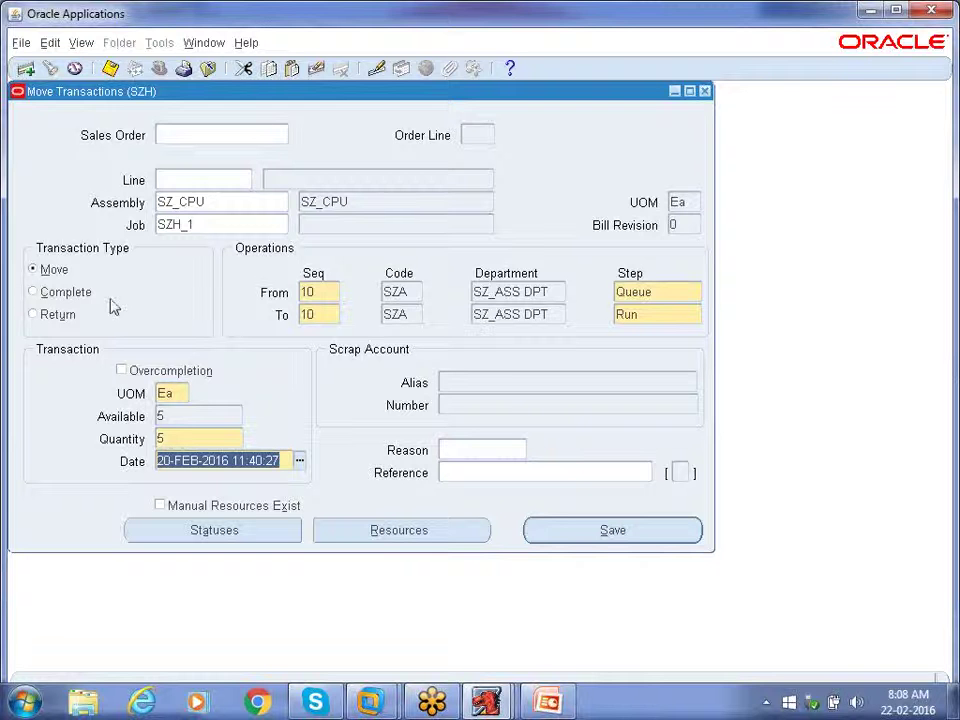
pyautogui.click(617, 530)
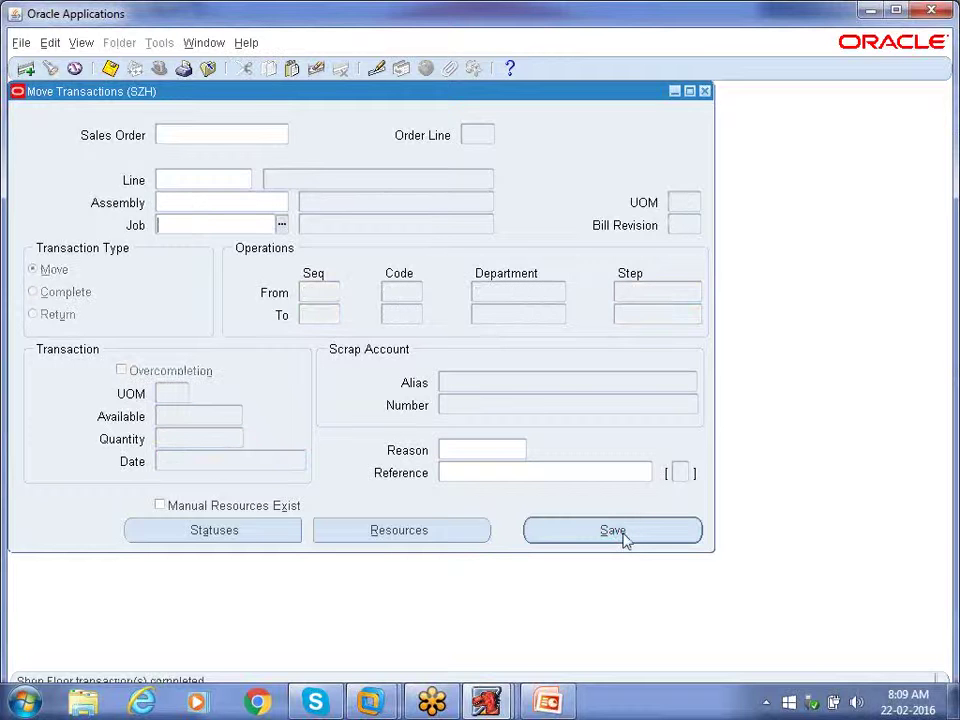
pyautogui.click(705, 91)
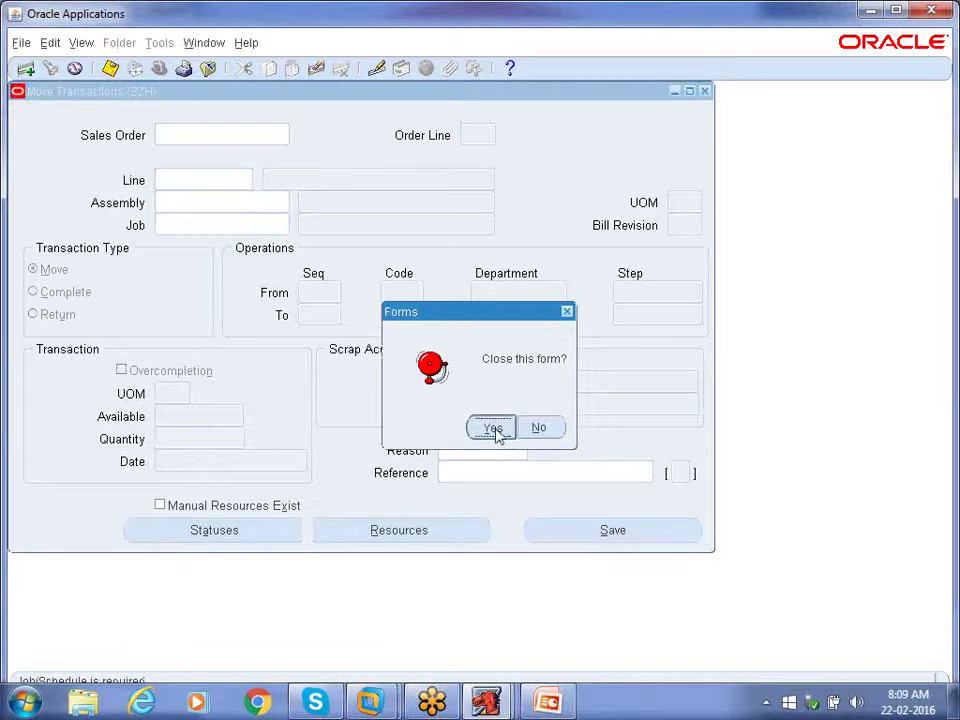
pyautogui.click(494, 428)
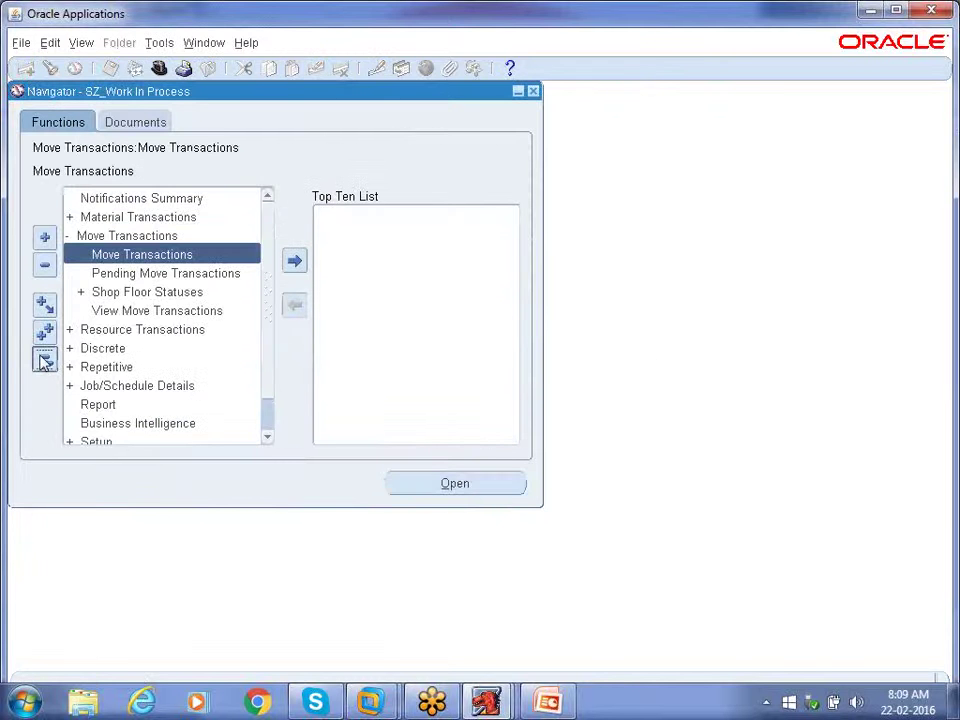
# Step: Open the Discrete Jobs form and find job SZH_1
pyautogui.click(44, 359)
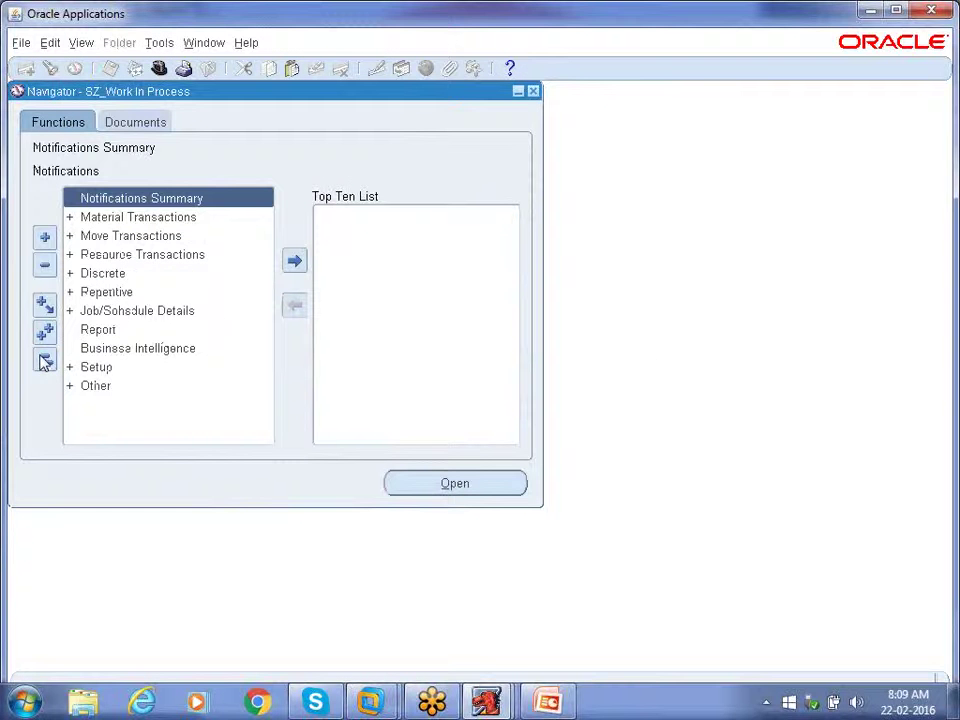
pyautogui.doubleClick(118, 273)
pyautogui.click(126, 292)
pyautogui.doubleClick(126, 293)
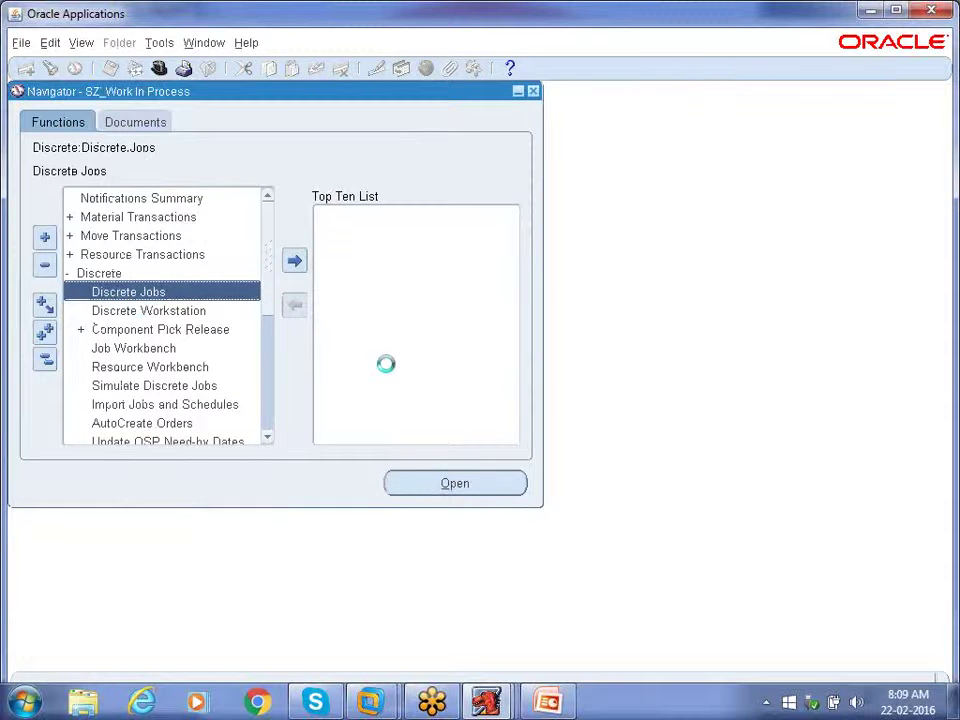
pyautogui.write('SZH_1')
pyautogui.press('Tab')
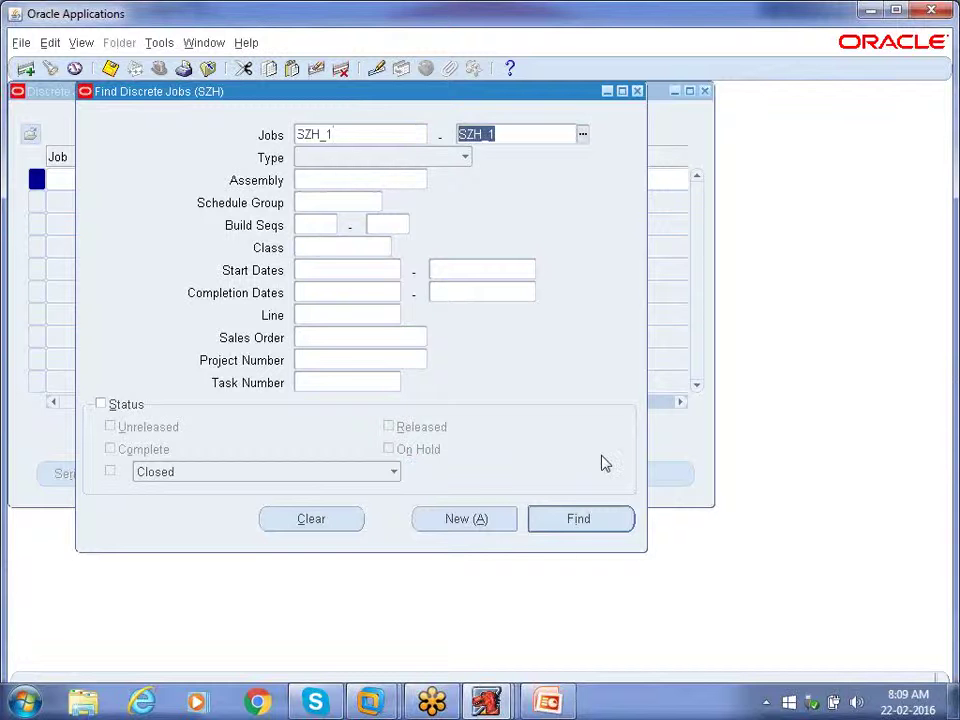
pyautogui.click(580, 519)
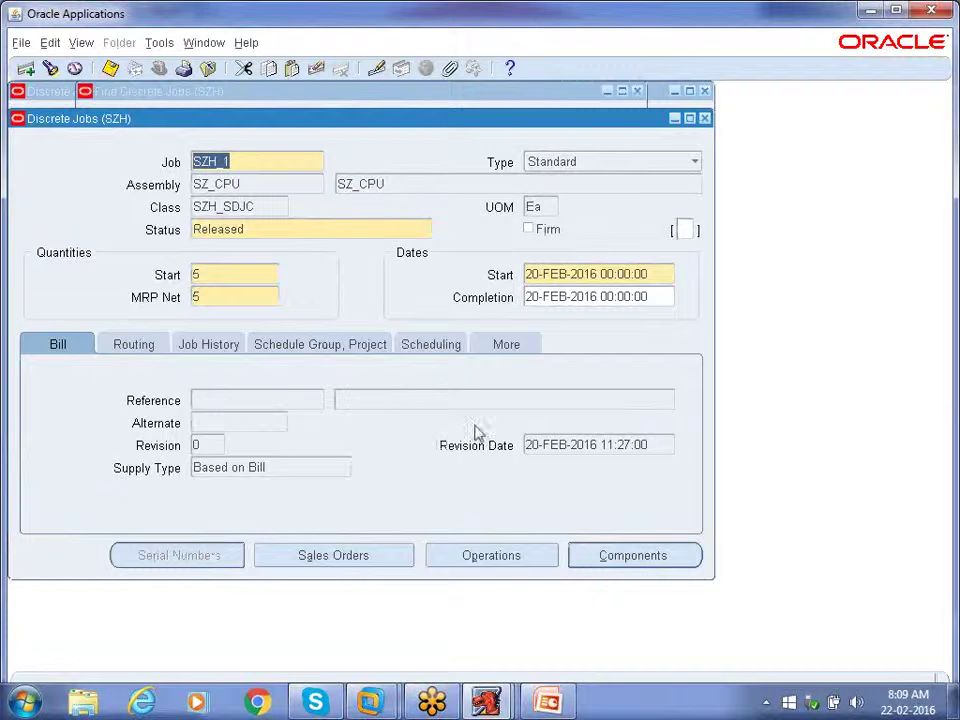
# Step: Check the operation quantities of job SZH_1 and the required, issued and on-hand quantities of the components at operation 10
pyautogui.click(521, 560)
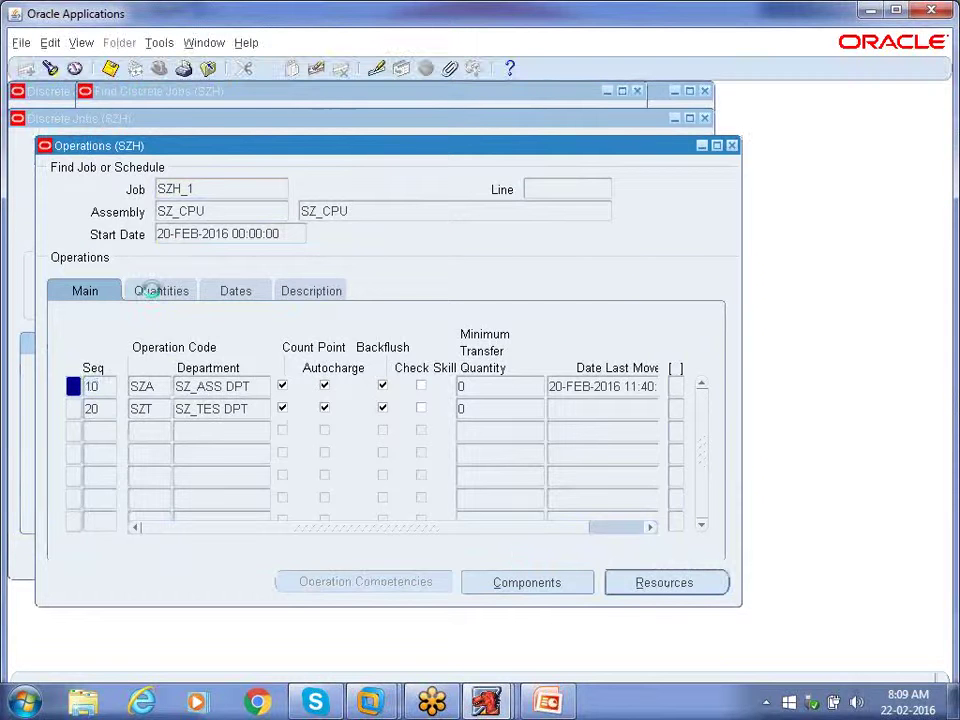
pyautogui.click(155, 292)
pyautogui.click(238, 386)
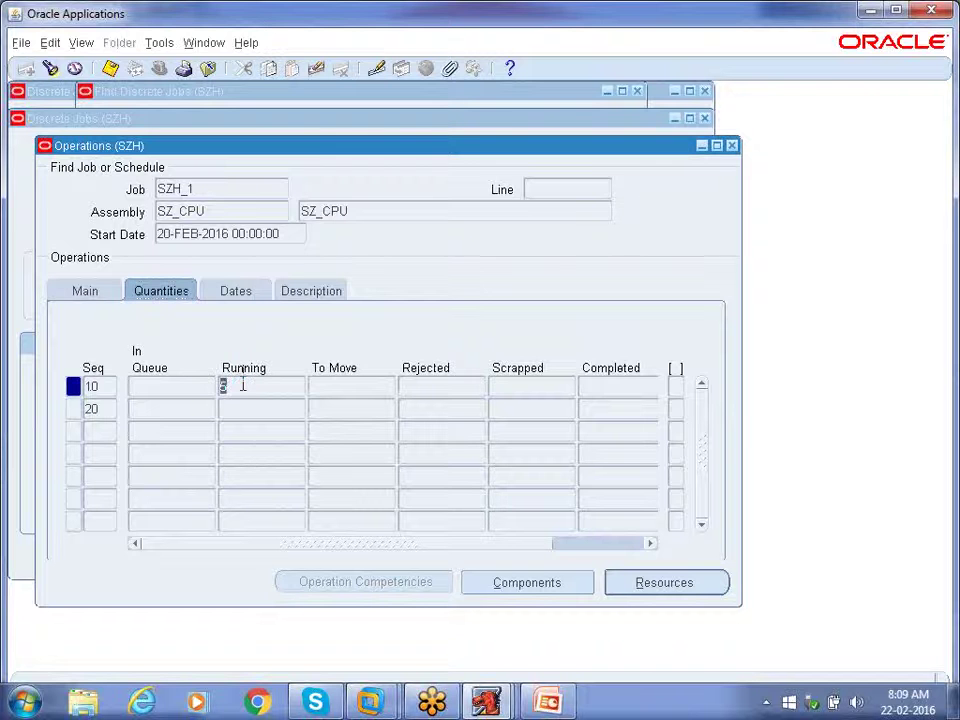
pyautogui.click(575, 590)
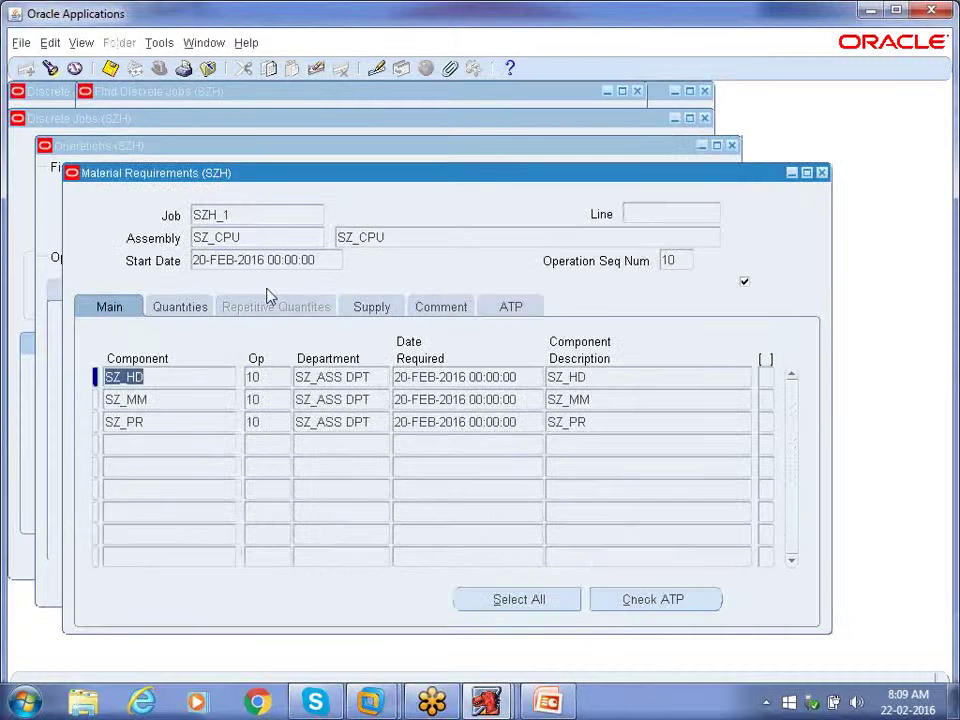
pyautogui.click(182, 307)
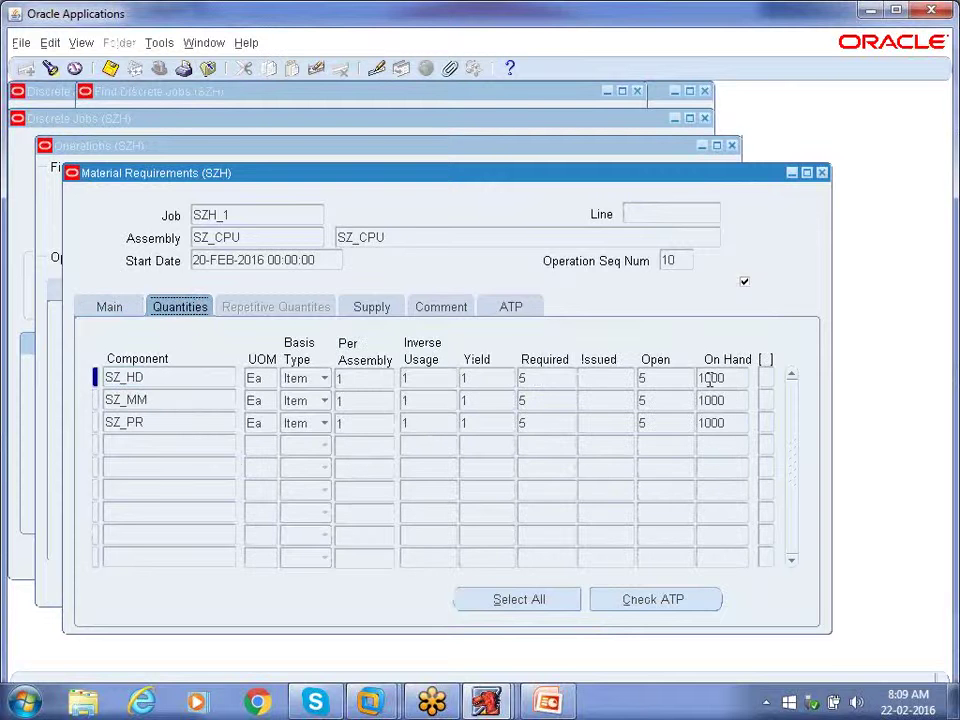
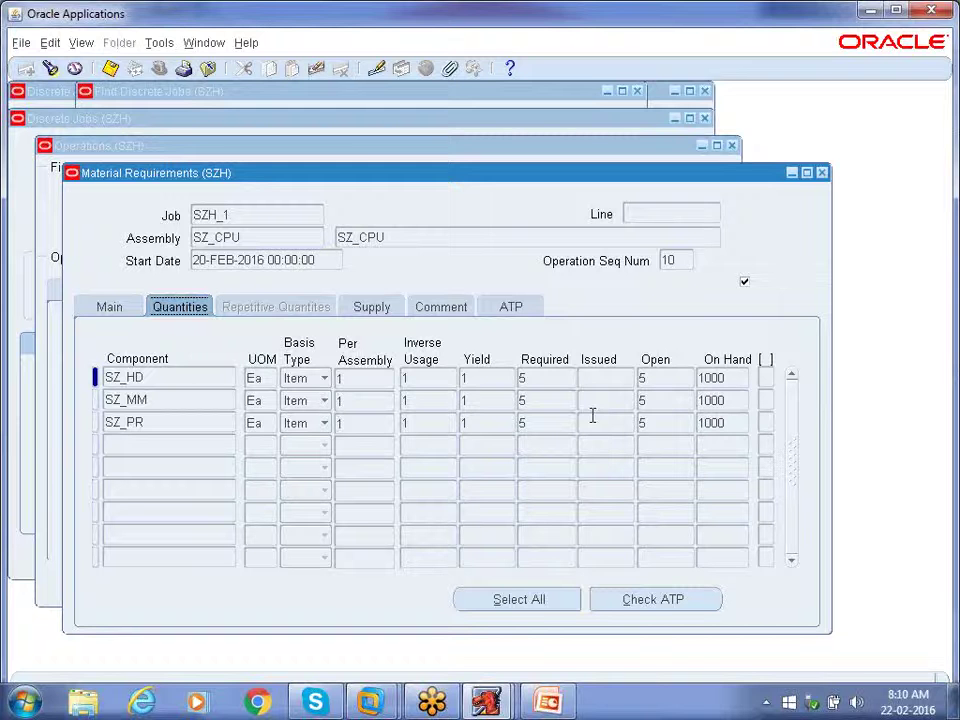
# Step: Close the discrete job windows and open the WIP Material Transactions form
pyautogui.click(821, 173)
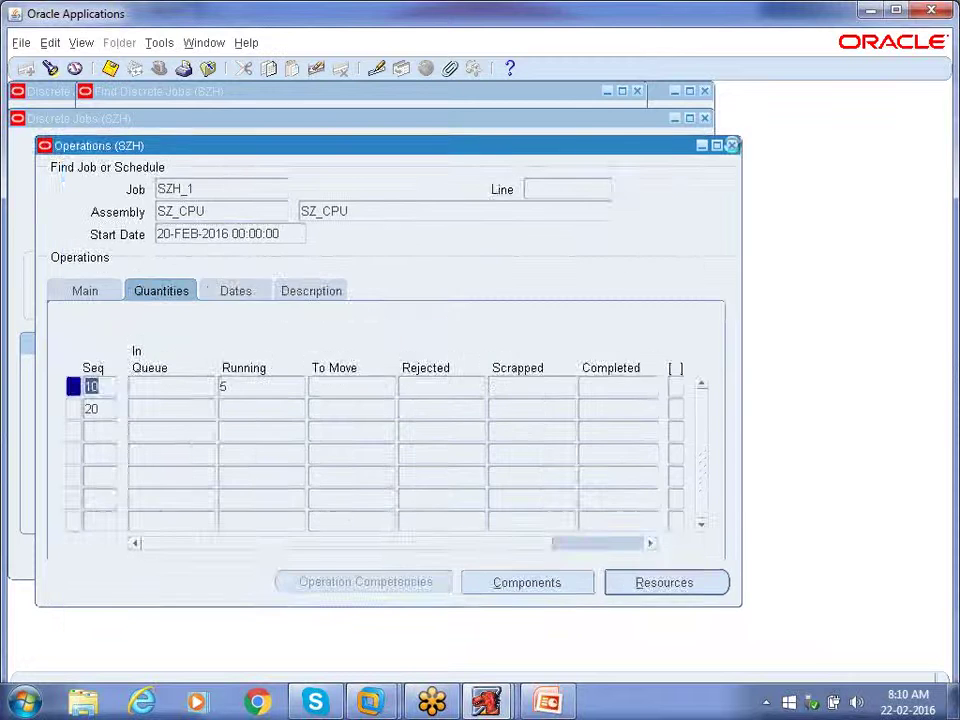
pyautogui.click(731, 146)
pyautogui.click(705, 119)
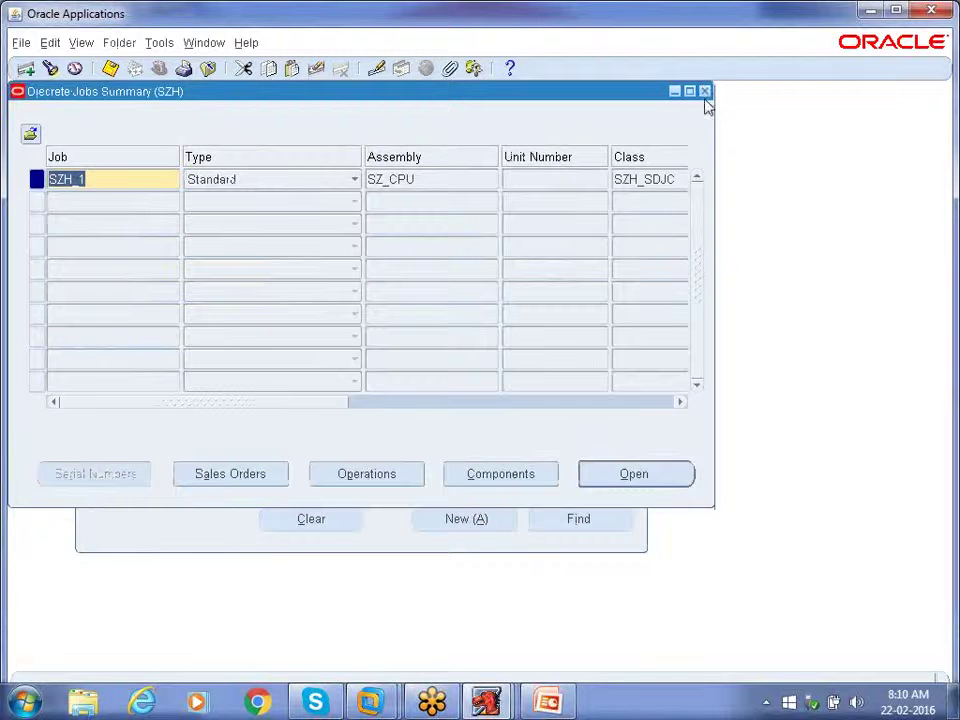
pyautogui.click(705, 91)
pyautogui.click(45, 359)
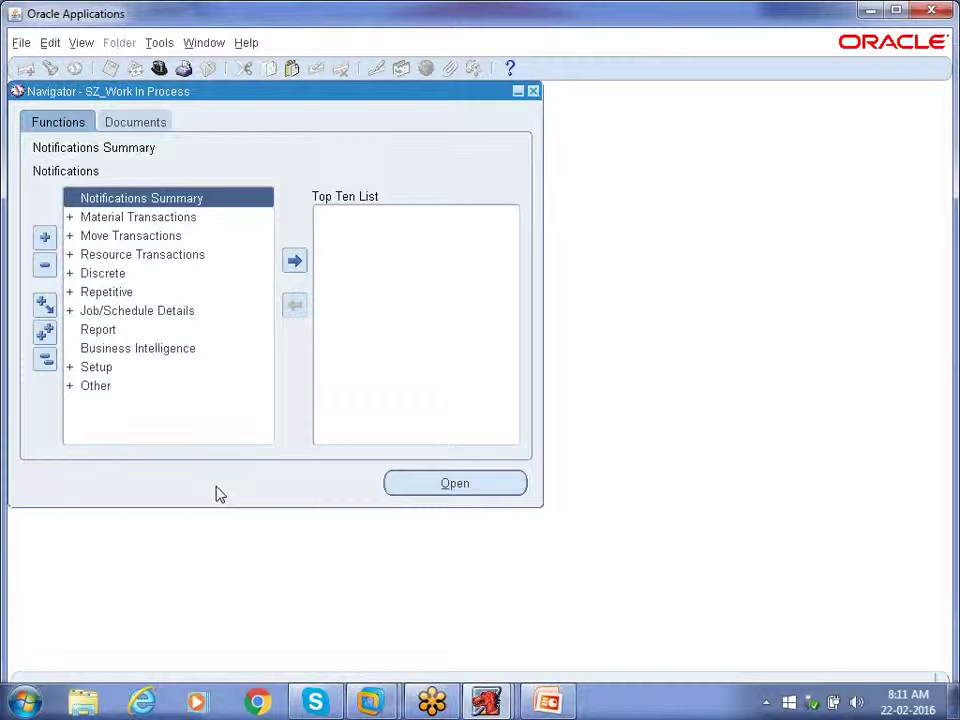
pyautogui.press('Down')
pyautogui.press('Down')
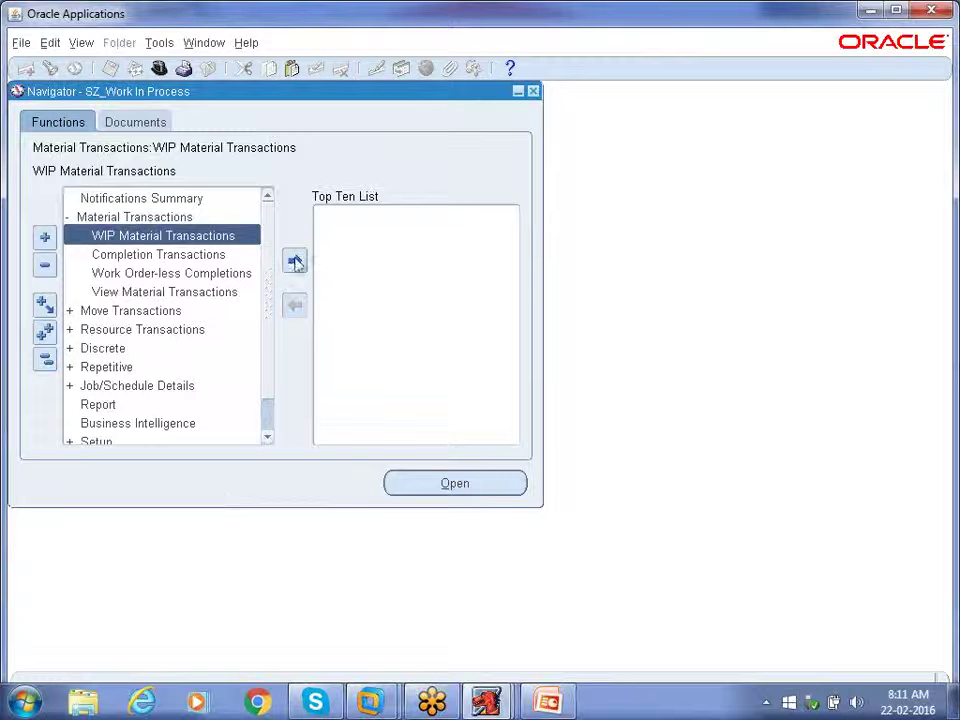
pyautogui.doubleClick(210, 236)
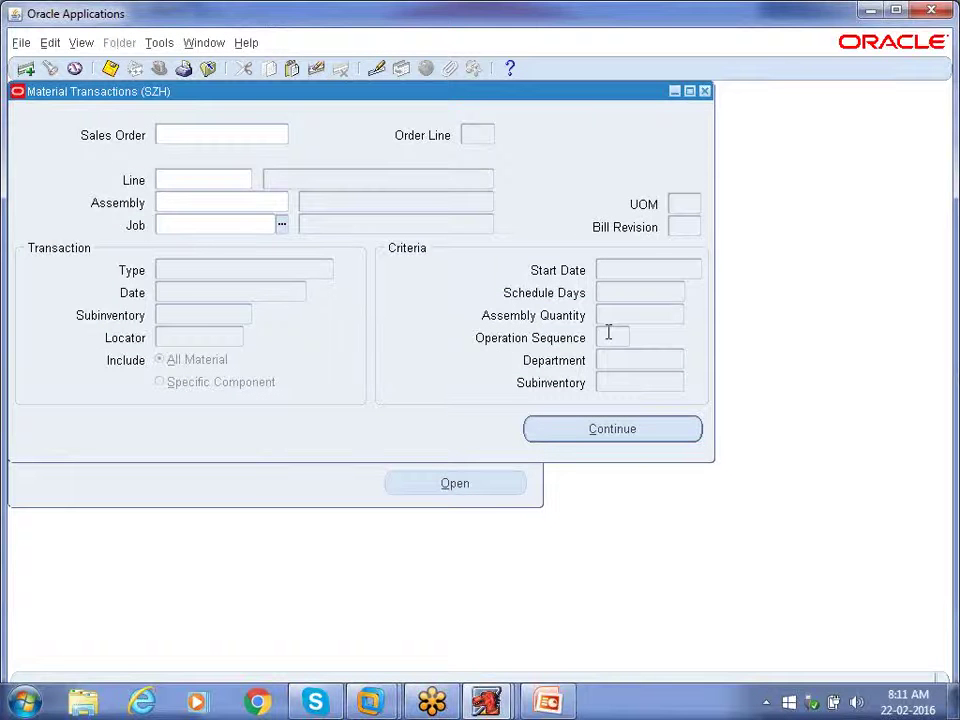
# Step: Enter job SZH_1 with transaction type WIP Issue, include all material and continue to the component lines
pyautogui.write('SZH_1')
pyautogui.press('Tab')
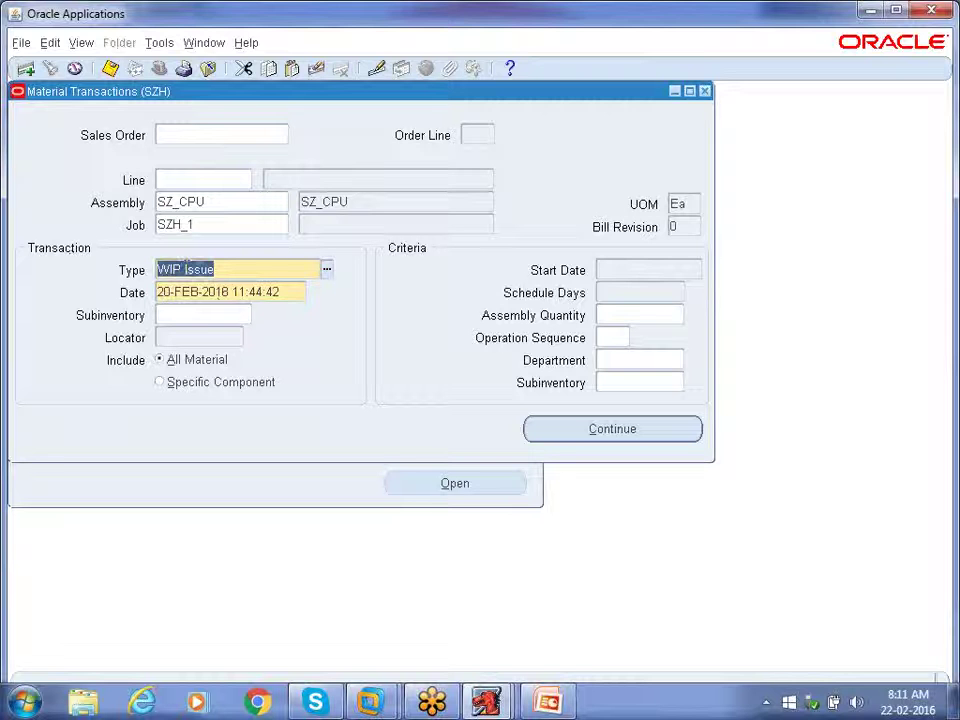
pyautogui.click(224, 268)
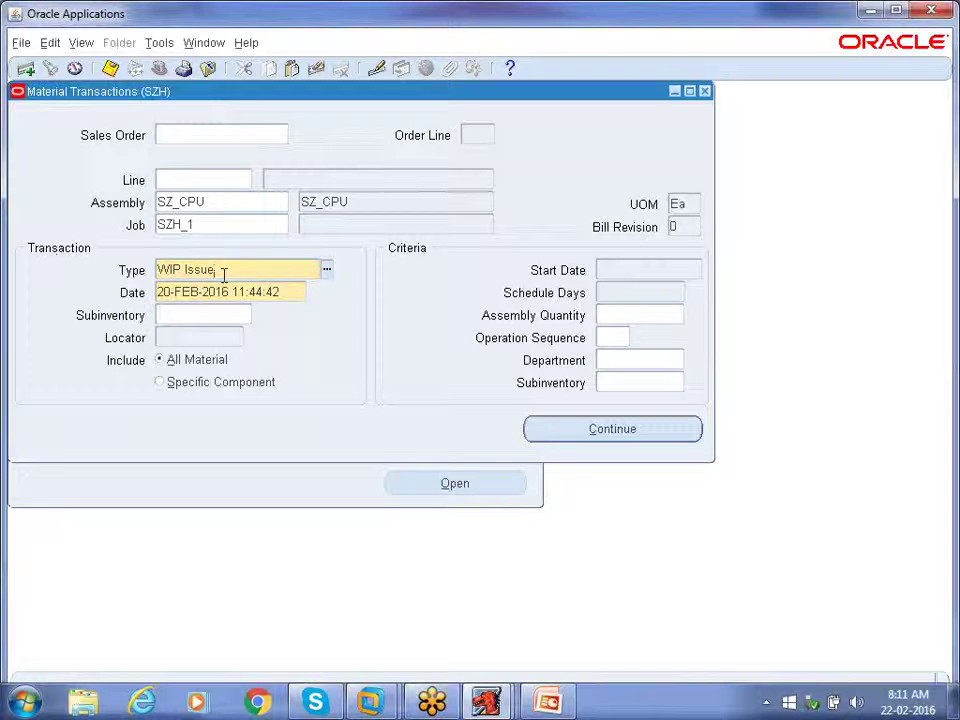
pyautogui.click(160, 362)
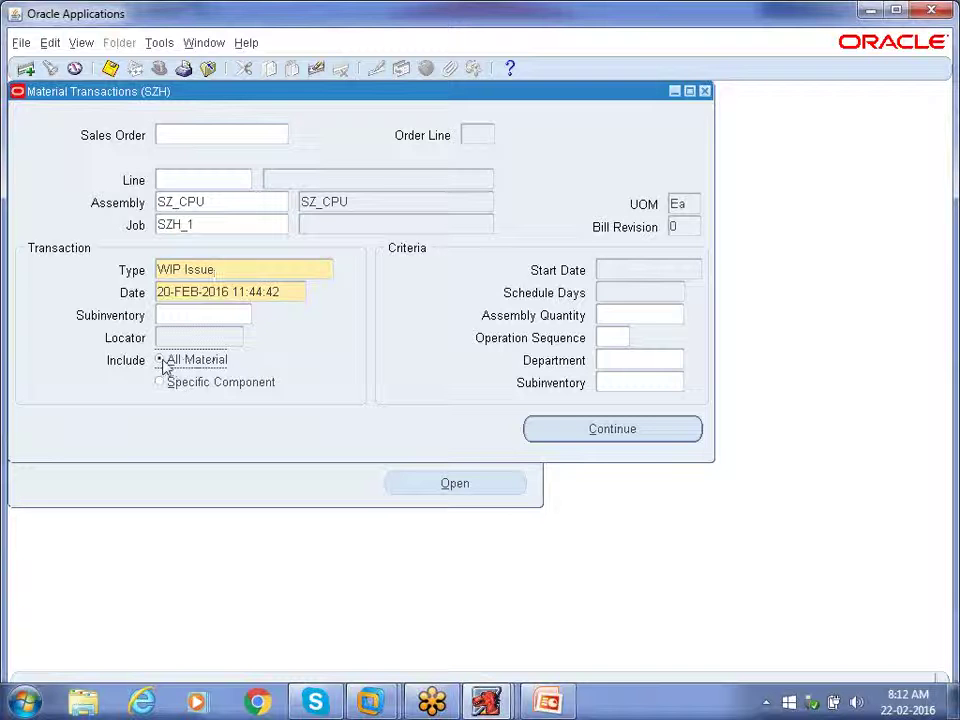
pyautogui.click(619, 431)
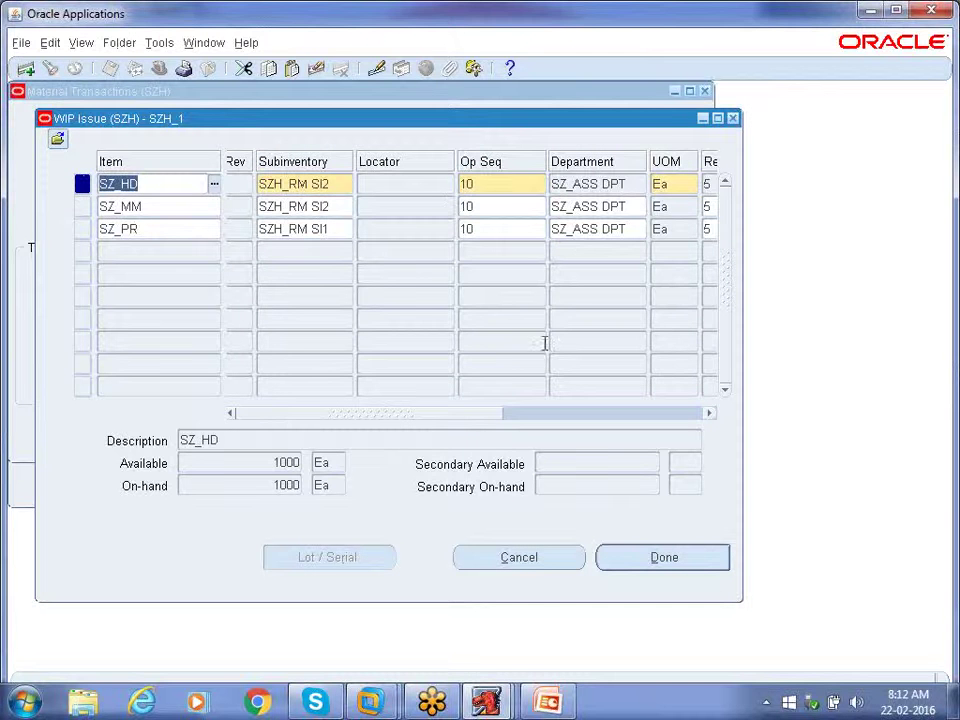
# Step: Review the subinventories and quantities of the SZ_HD, SZ_MM and SZ_PR lines, complete the WIP issue and close the Material Transactions form
pyautogui.moveTo(424, 422); pyautogui.dragTo(549, 431)
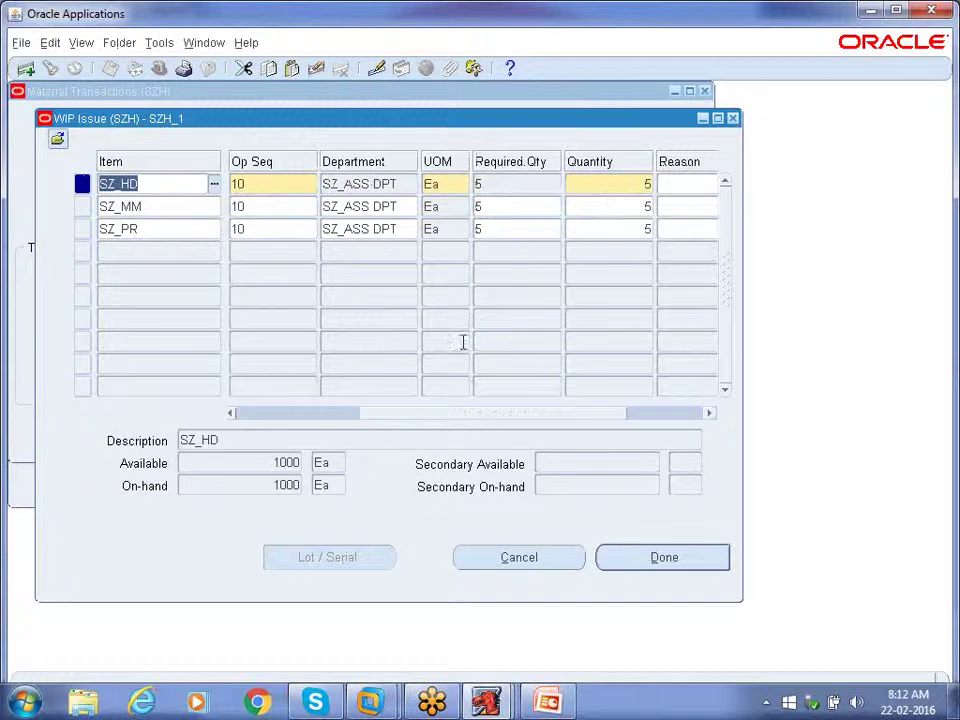
pyautogui.moveTo(431, 414); pyautogui.dragTo(184, 429)
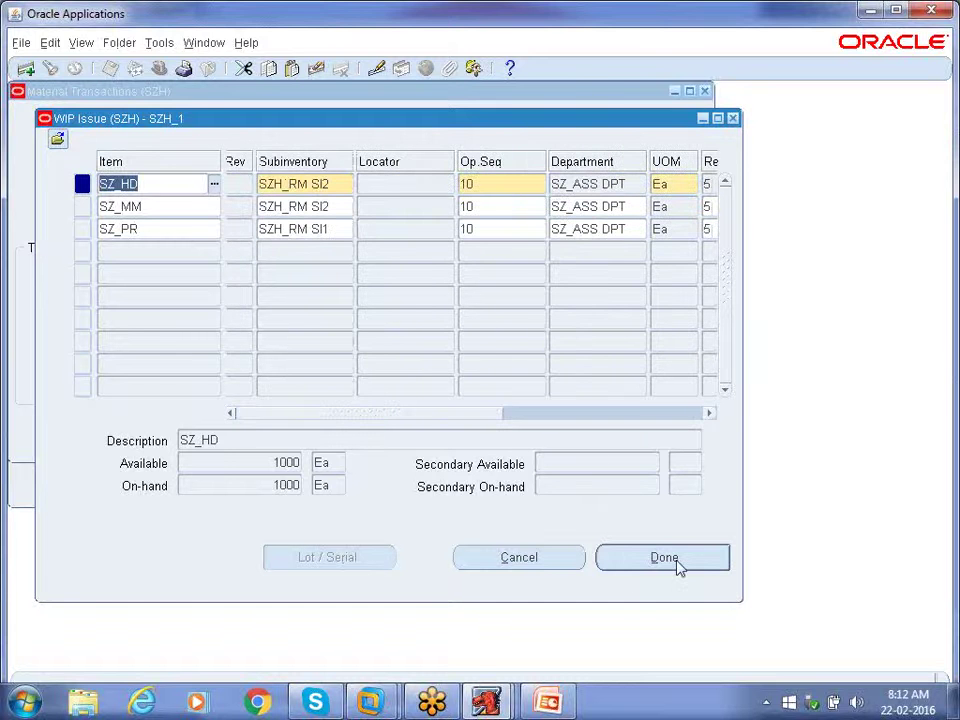
pyautogui.moveTo(379, 426)
pyautogui.mouseDown()
pyautogui.moveTo(481, 427)
pyautogui.moveTo(371, 414)
pyautogui.mouseUp()
pyautogui.click(711, 414)
pyautogui.click(711, 414)
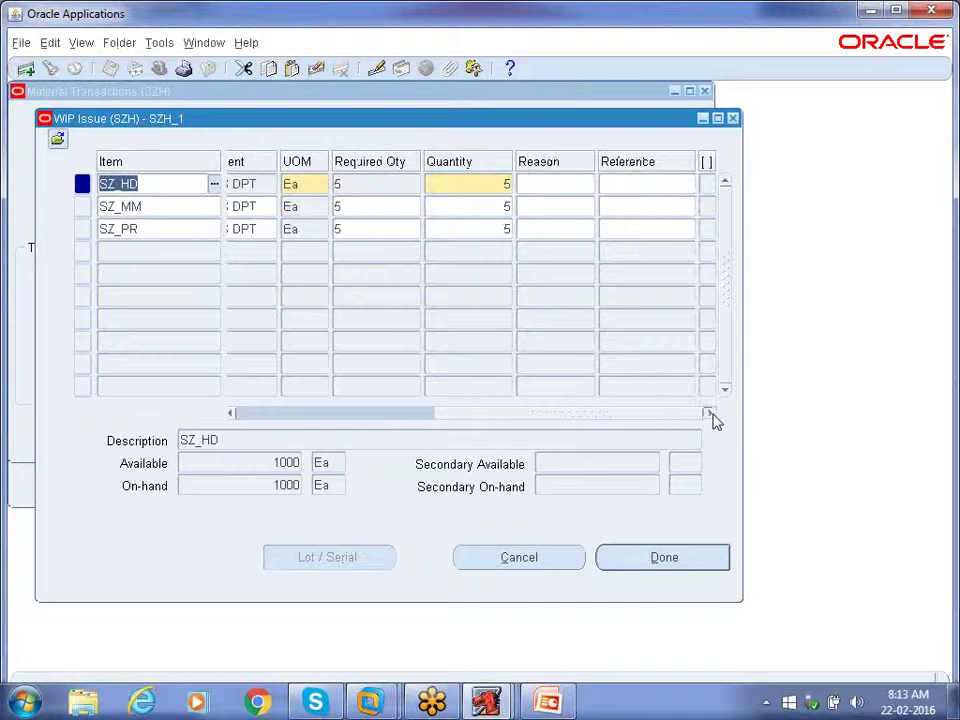
pyautogui.click(245, 418)
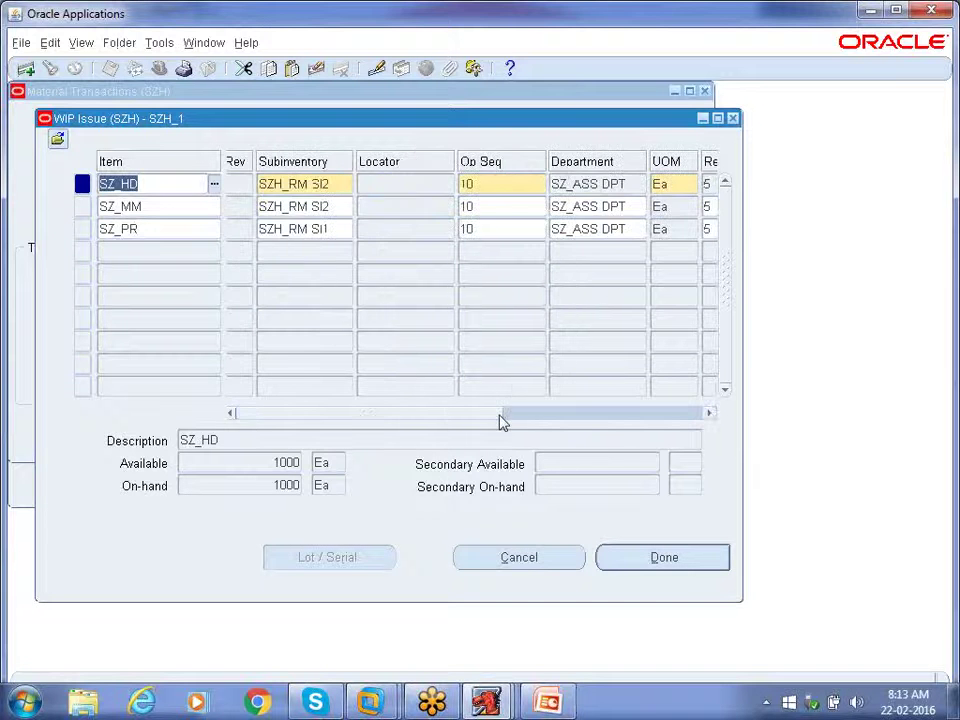
pyautogui.click(702, 414)
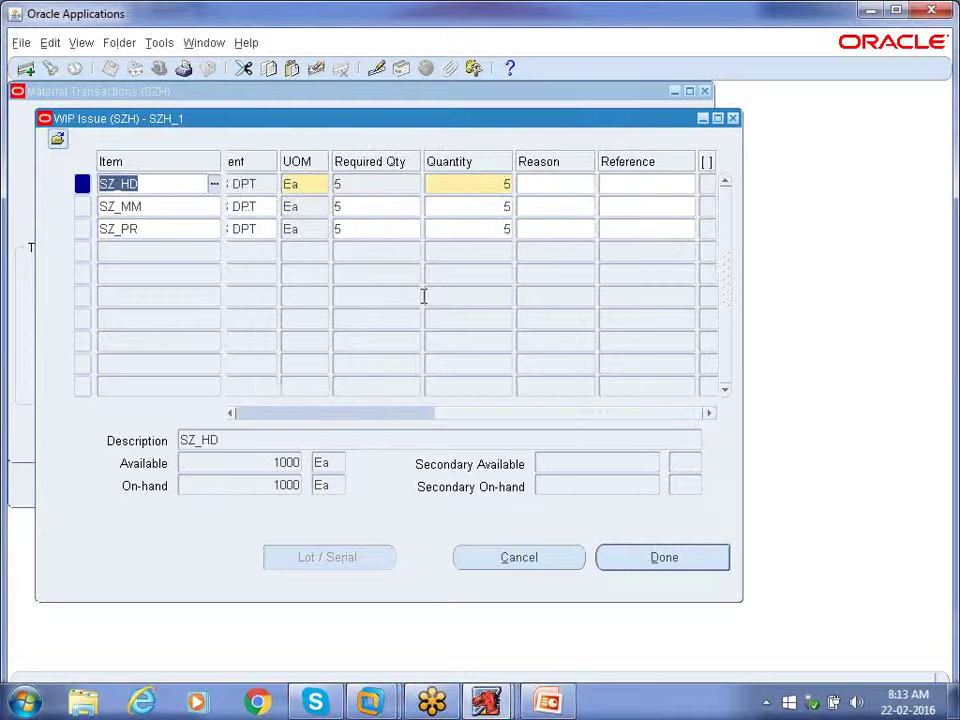
pyautogui.click(244, 418)
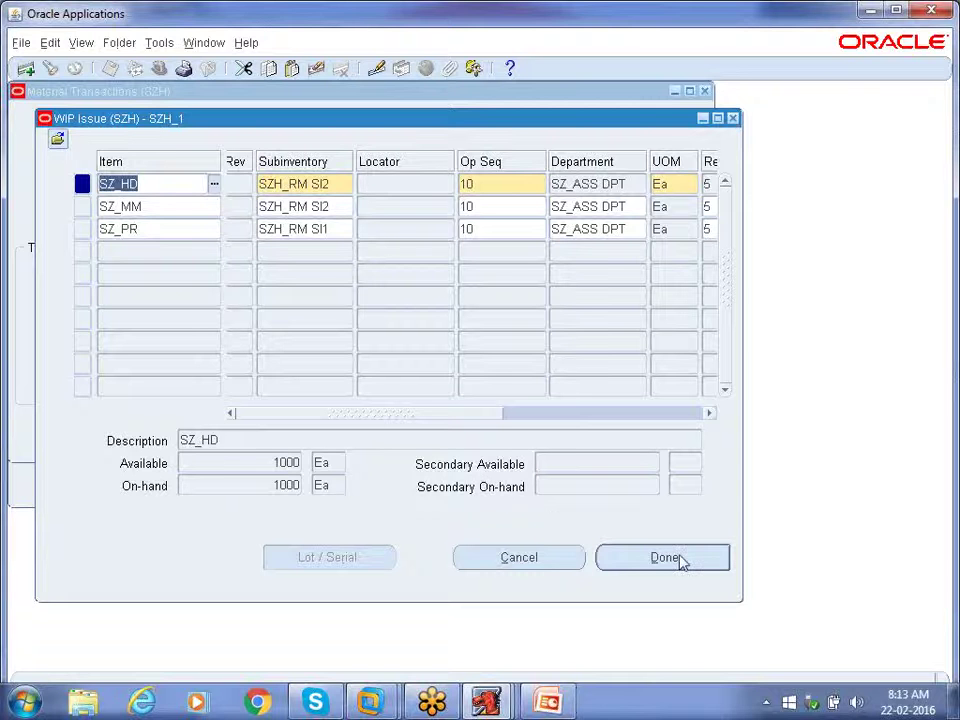
pyautogui.moveTo(424, 418); pyautogui.dragTo(570, 424)
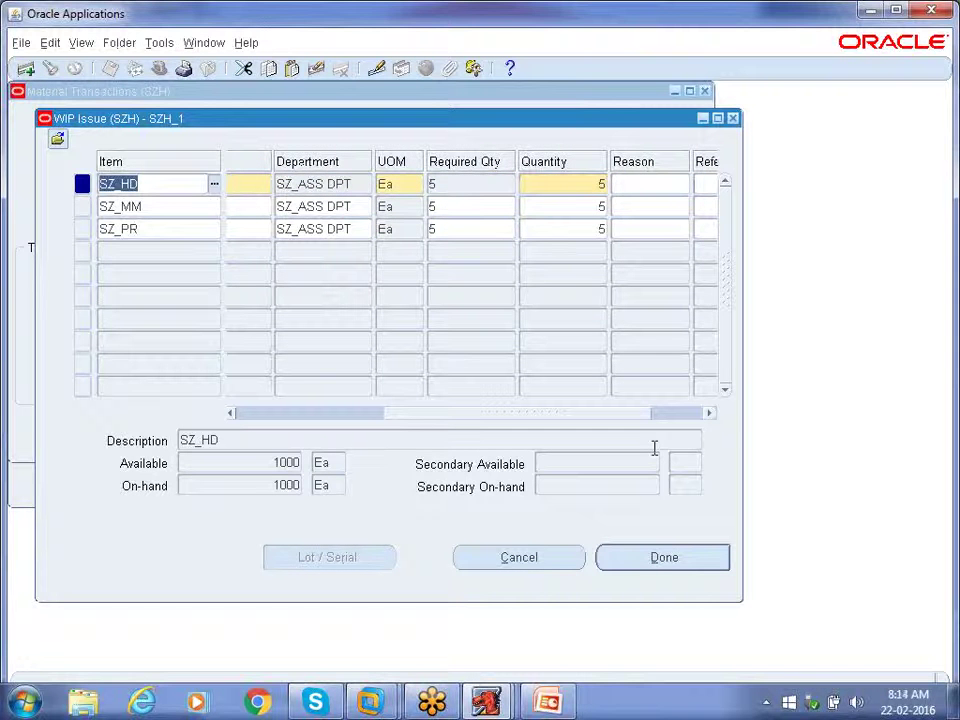
pyautogui.click(663, 559)
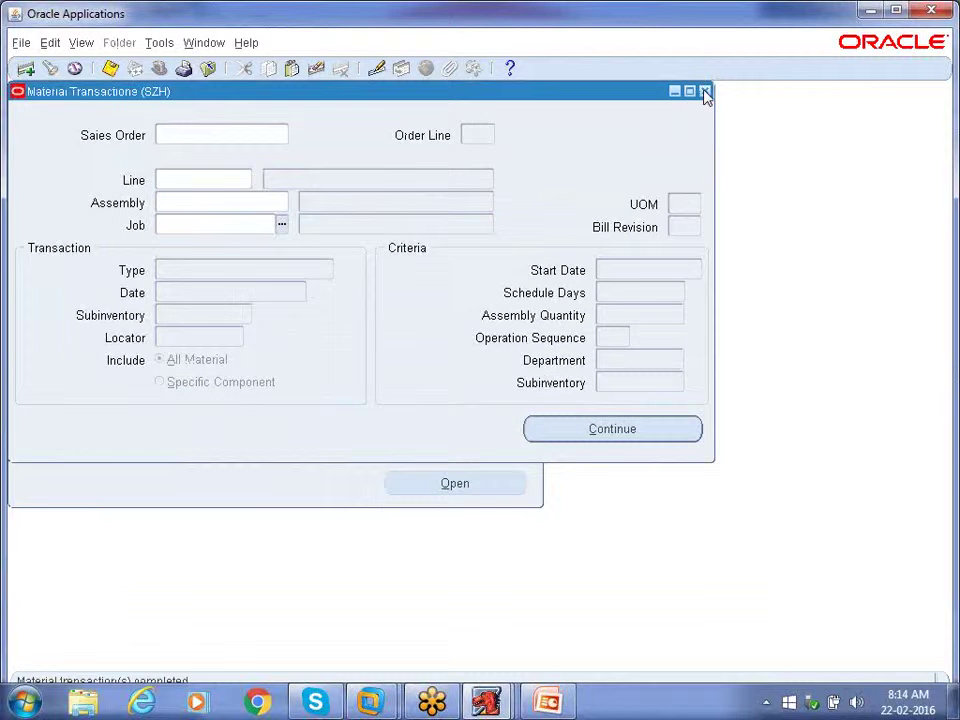
pyautogui.click(705, 93)
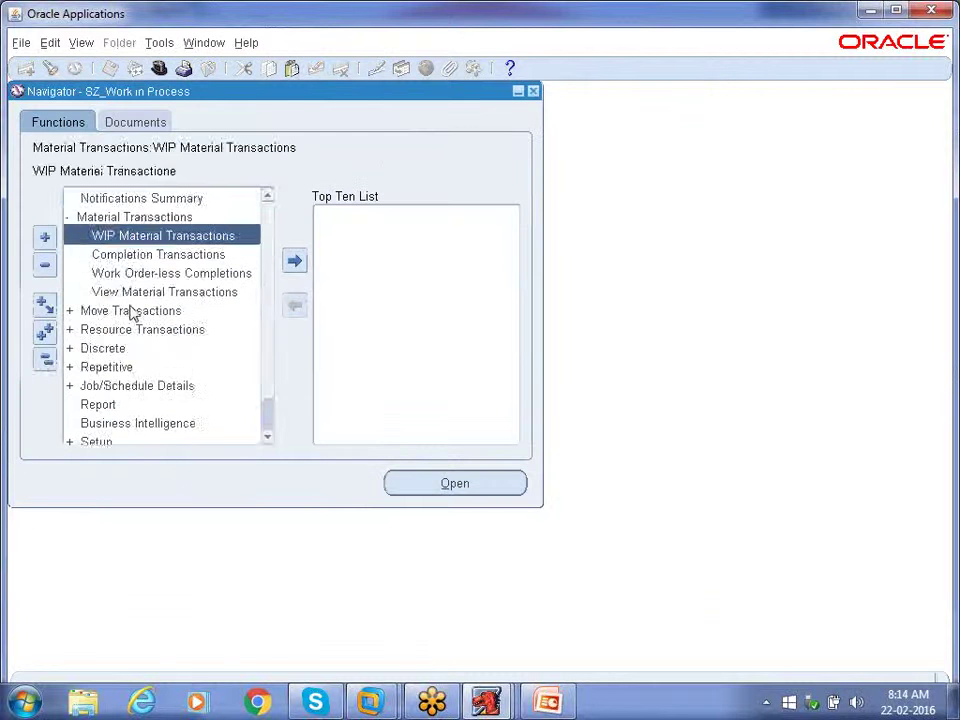
# Step: Return to the Discrete Jobs form and find job SZH_1 again
pyautogui.click(44, 358)
pyautogui.doubleClick(130, 273)
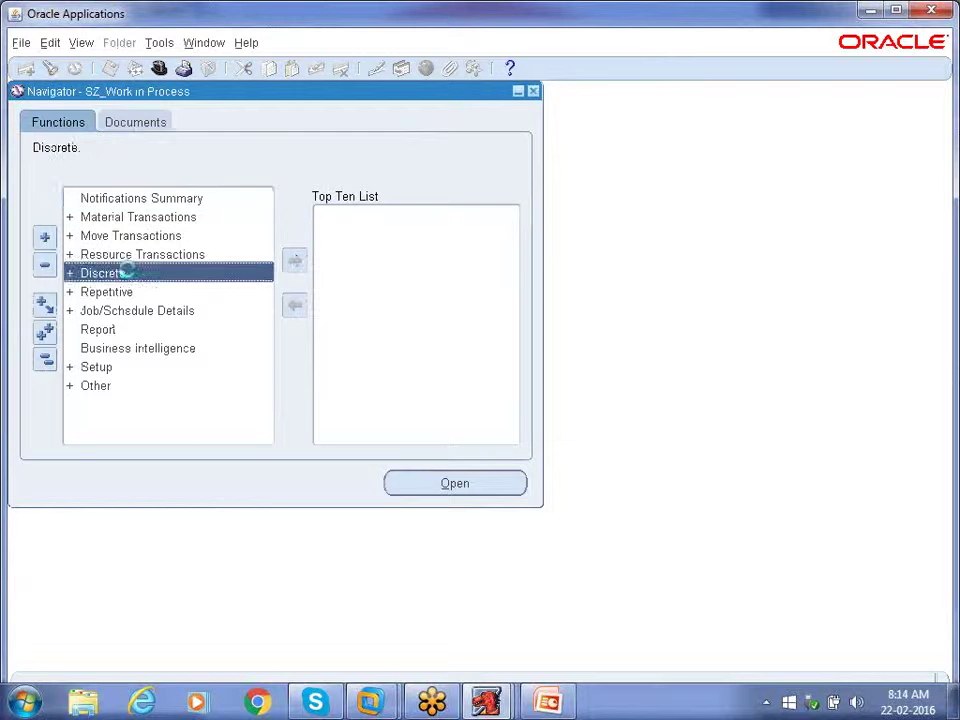
pyautogui.doubleClick(136, 292)
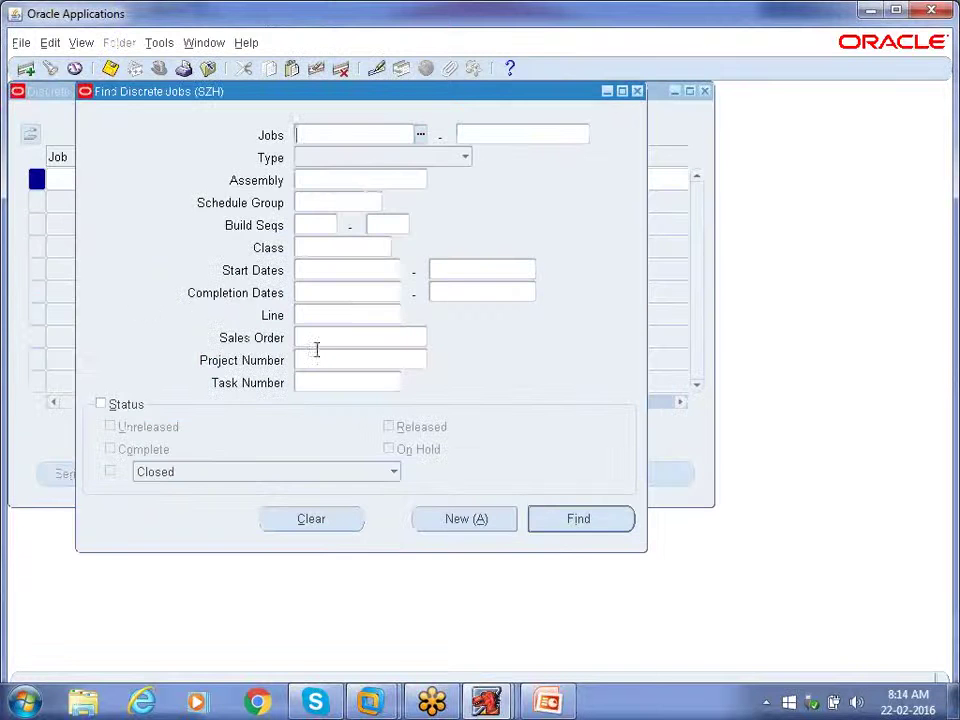
pyautogui.write('SZH_1')
pyautogui.press('Tab')
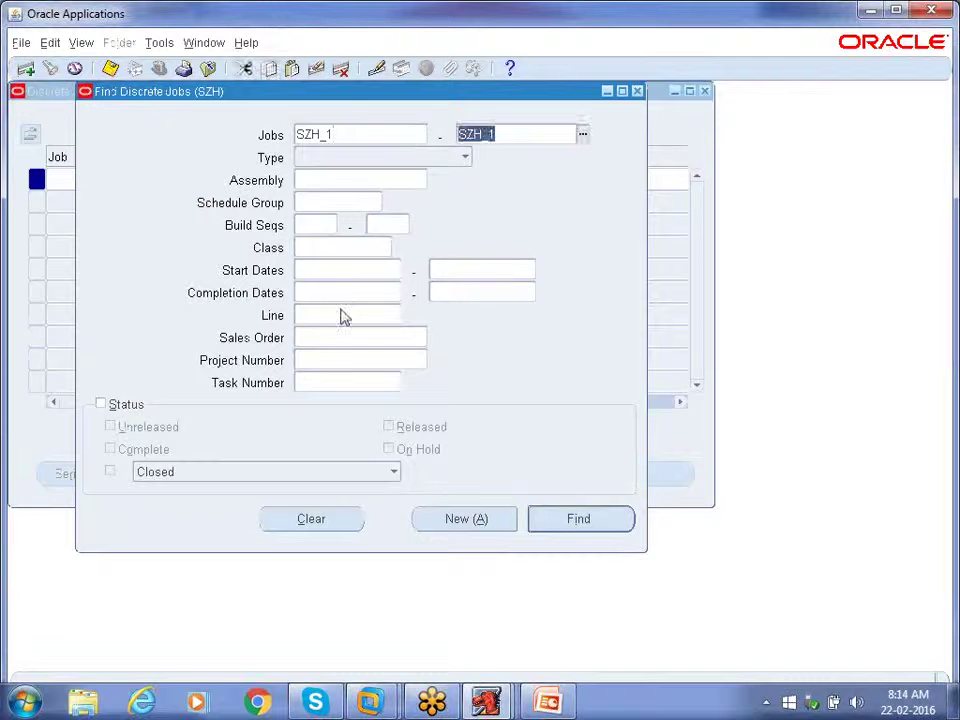
pyautogui.click(578, 519)
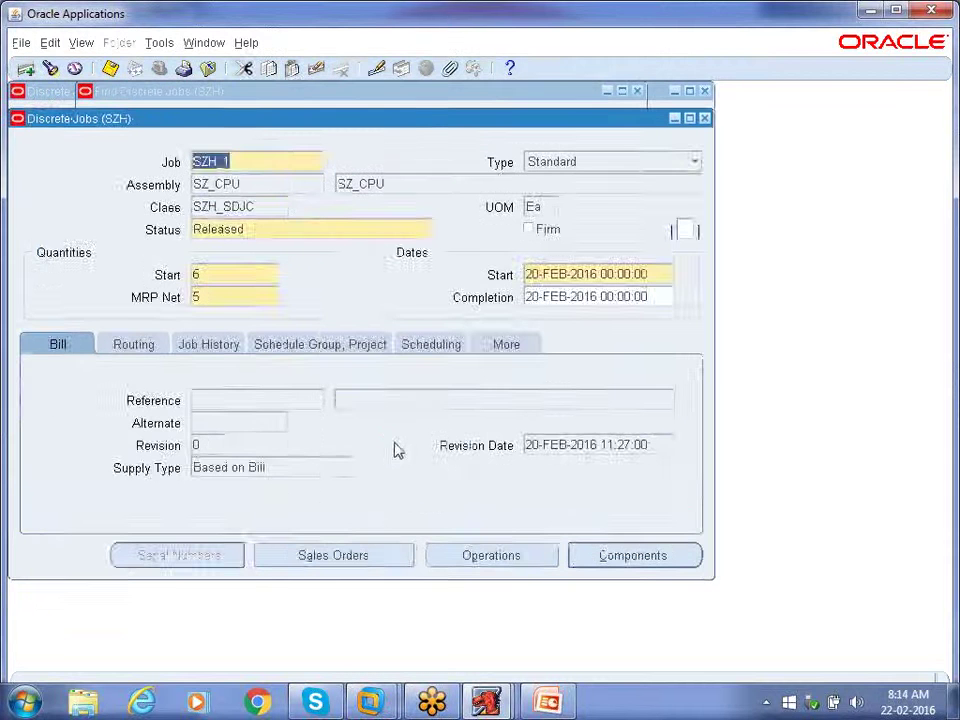
# Step: Check the running quantity of operation 10 and the issued and on-hand quantities of components SZ_HD, SZ_MM and SZ_PR
pyautogui.click(518, 563)
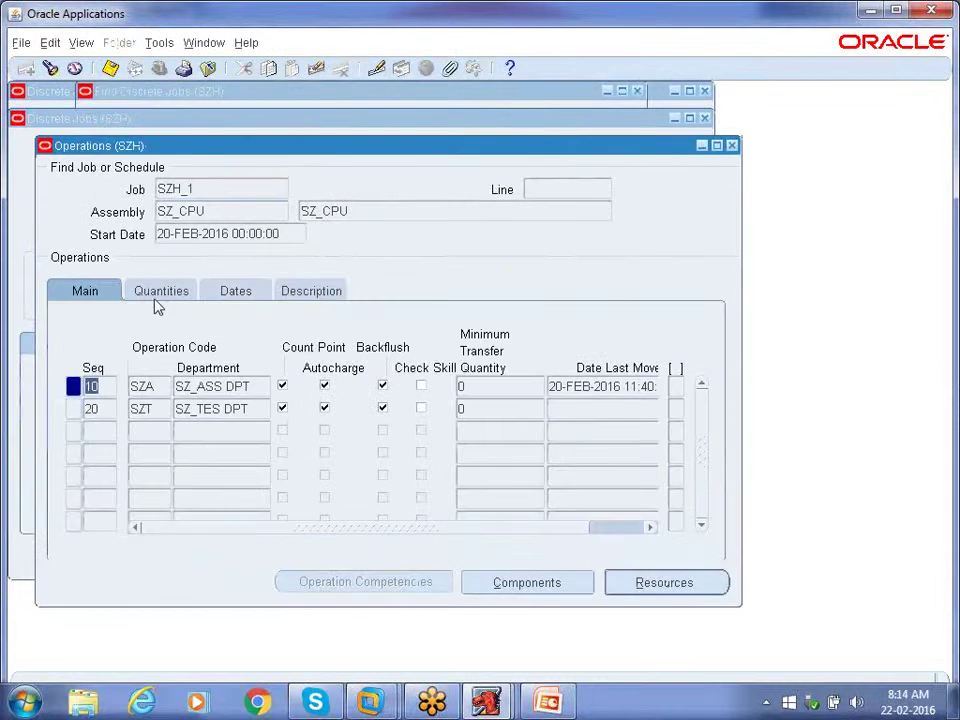
pyautogui.click(157, 294)
pyautogui.click(245, 386)
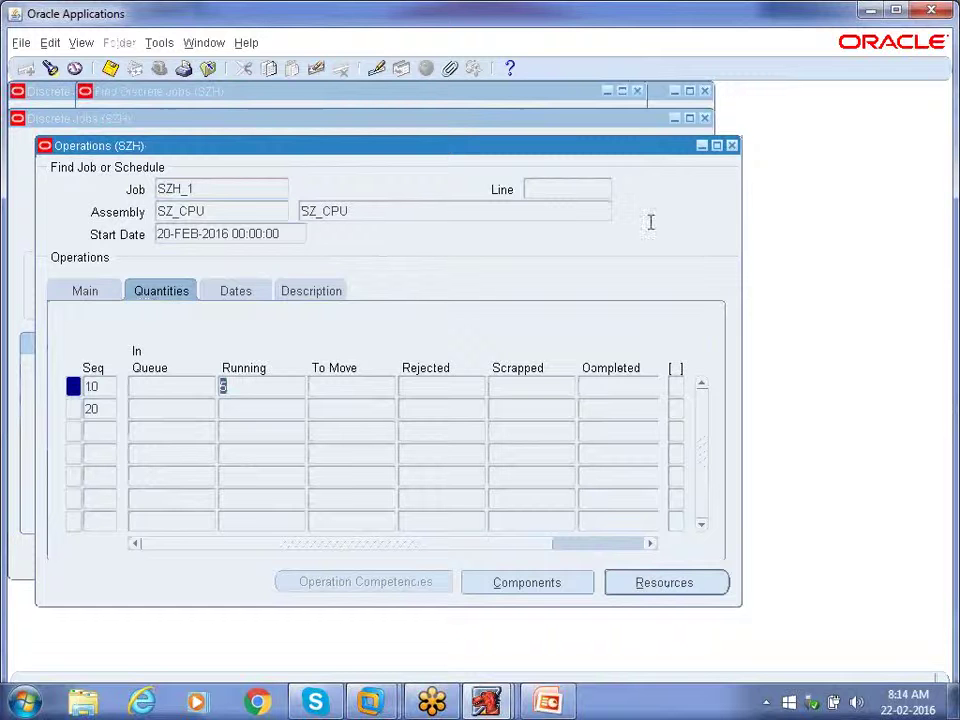
pyautogui.click(546, 585)
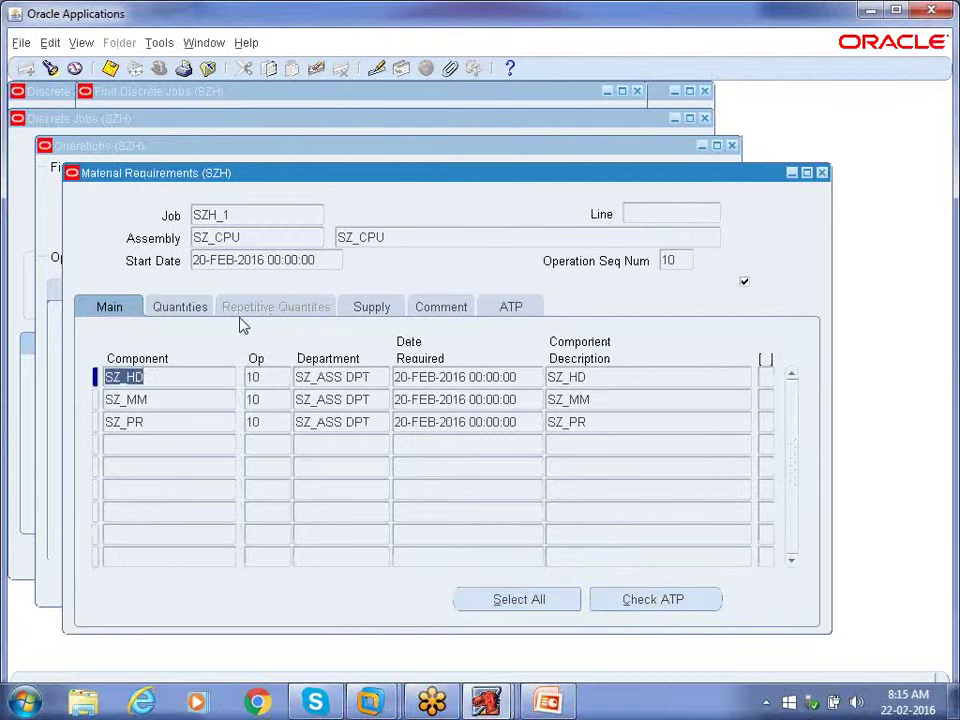
pyautogui.click(154, 308)
pyautogui.click(737, 378)
pyautogui.click(733, 401)
pyautogui.click(733, 424)
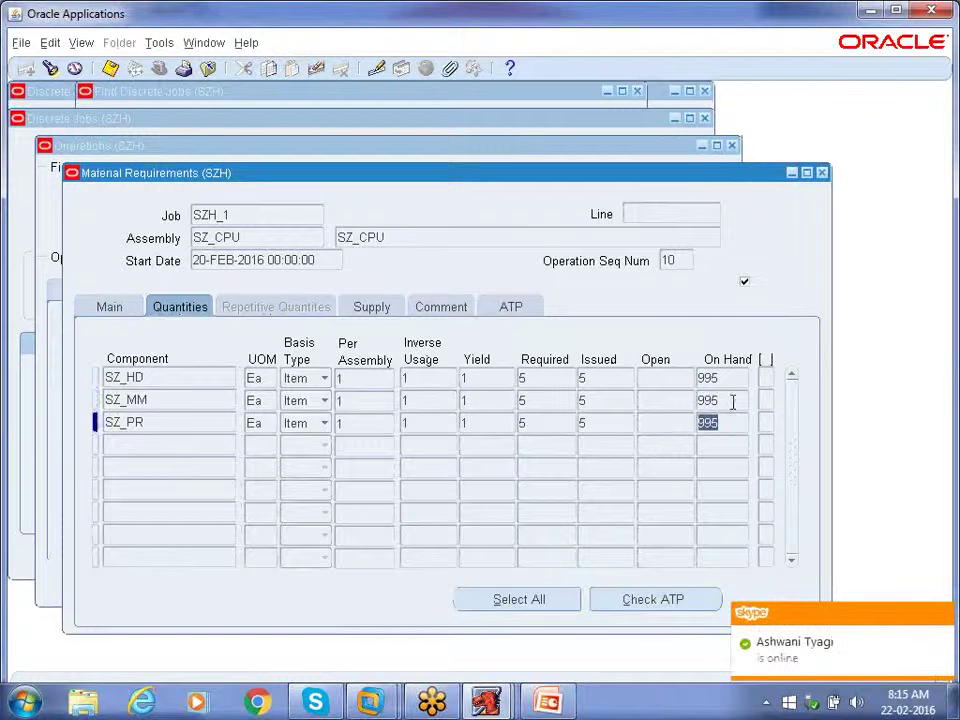
# Step: Compare the on-hand and issued quantities of SZ_HD, SZ_MM and SZ_PR, and close the job's open forms
pyautogui.click(730, 381)
pyautogui.click(731, 399)
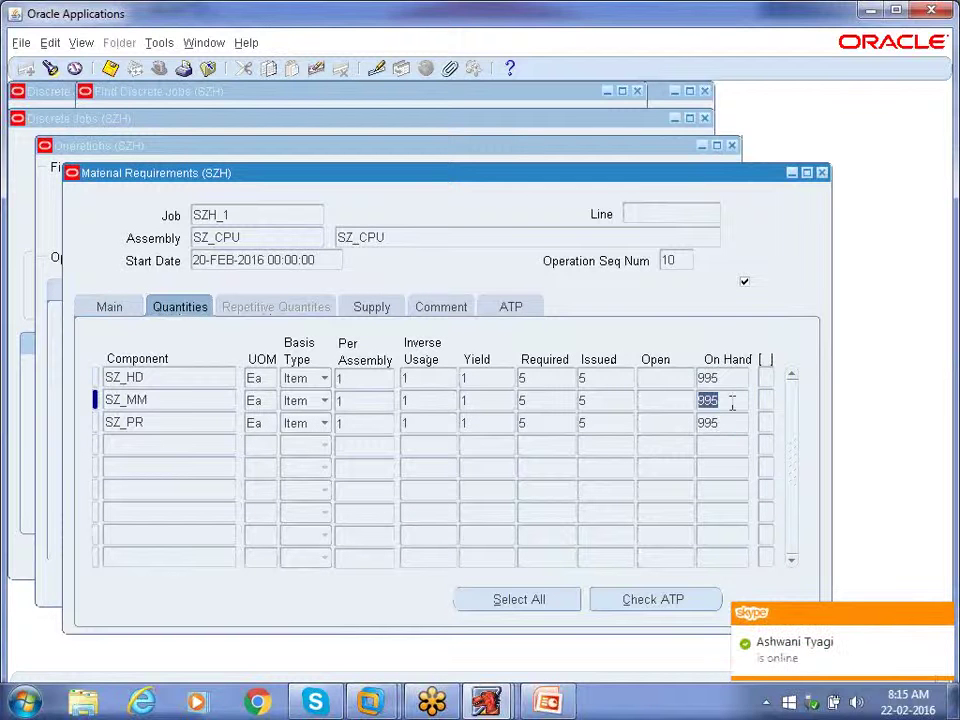
pyautogui.click(583, 377)
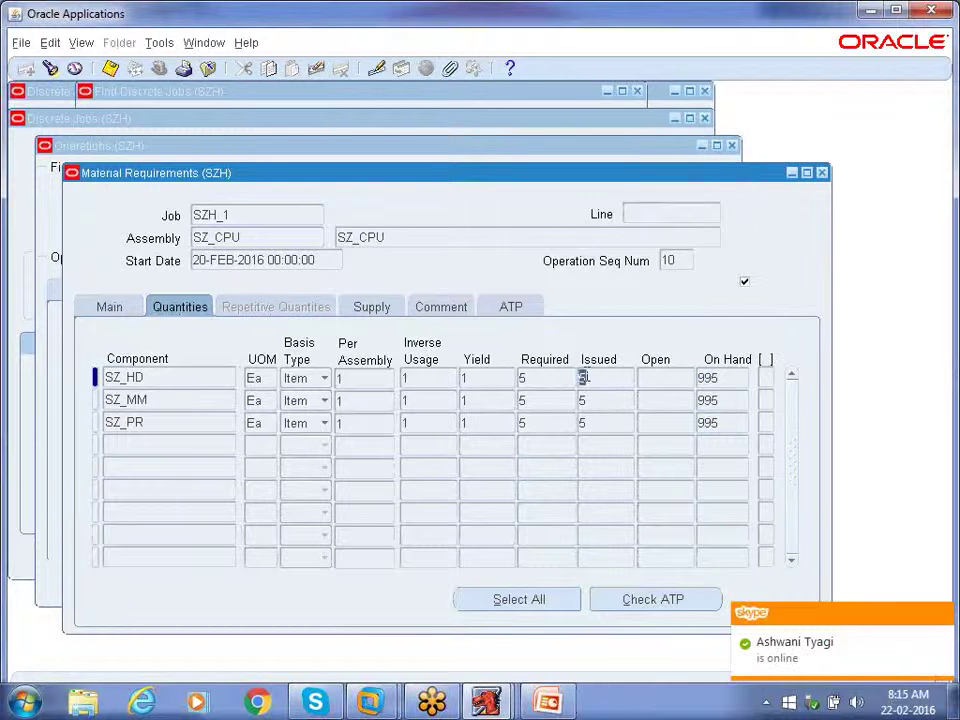
pyautogui.click(590, 401)
pyautogui.click(593, 424)
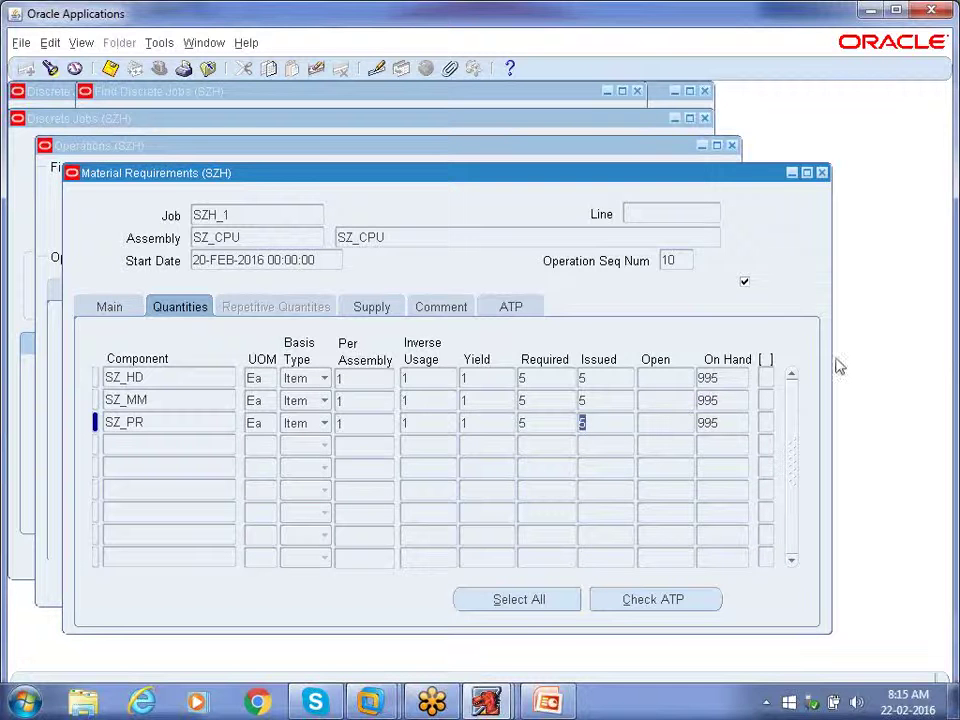
pyautogui.click(822, 173)
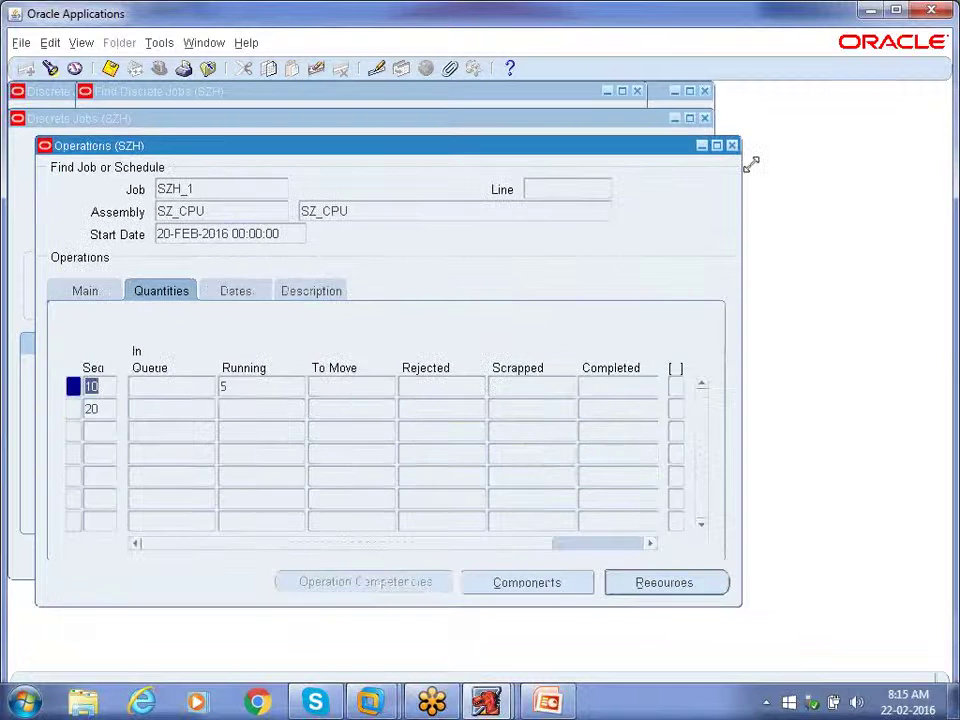
pyautogui.click(732, 147)
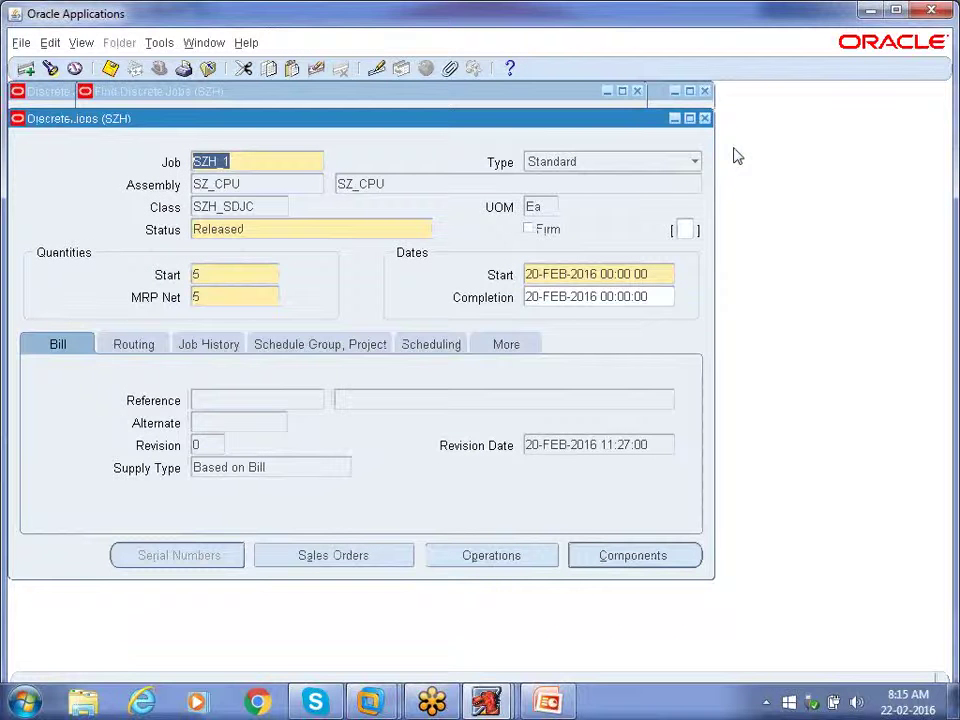
pyautogui.click(705, 119)
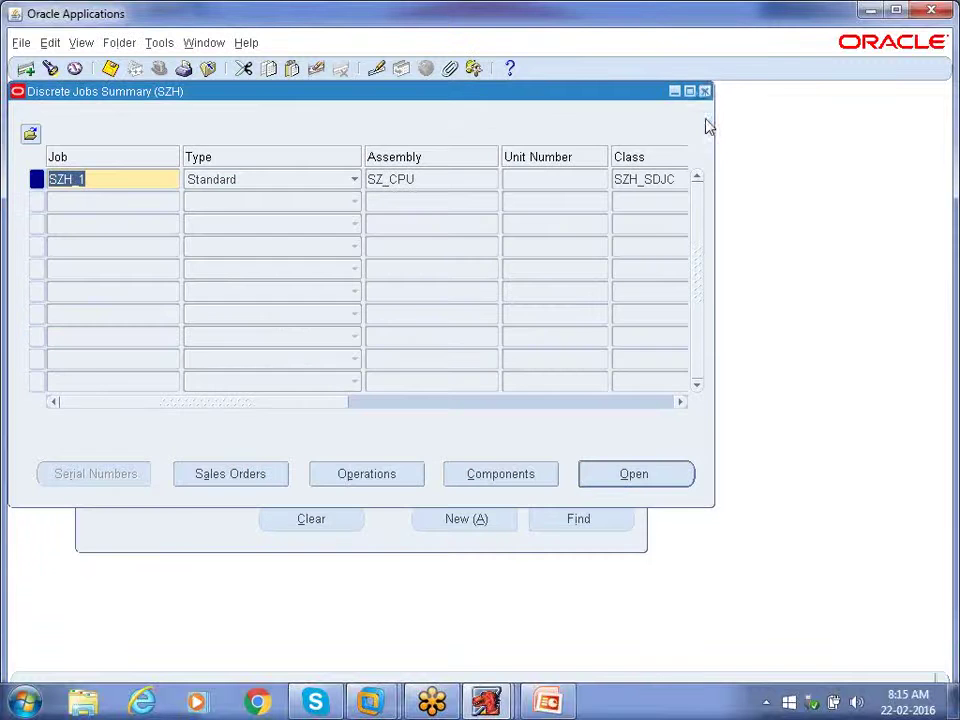
pyautogui.click(705, 91)
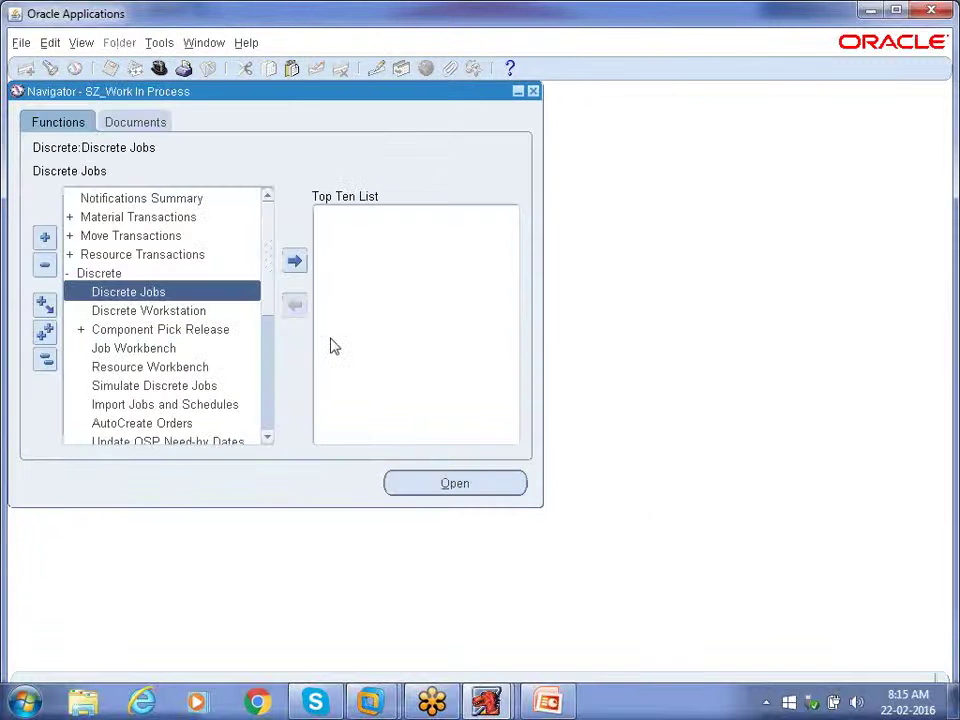
# Step: Open the Move Transactions form and enter job SZH_1
pyautogui.click(45, 360)
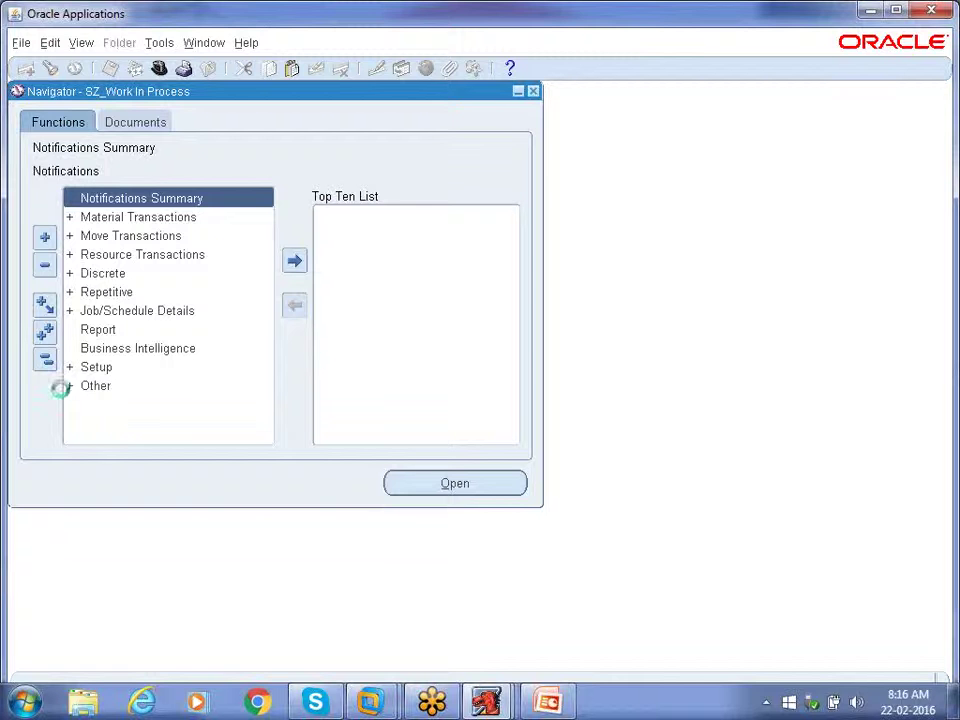
pyautogui.press('Down')
pyautogui.press('Down')
pyautogui.press('Return')
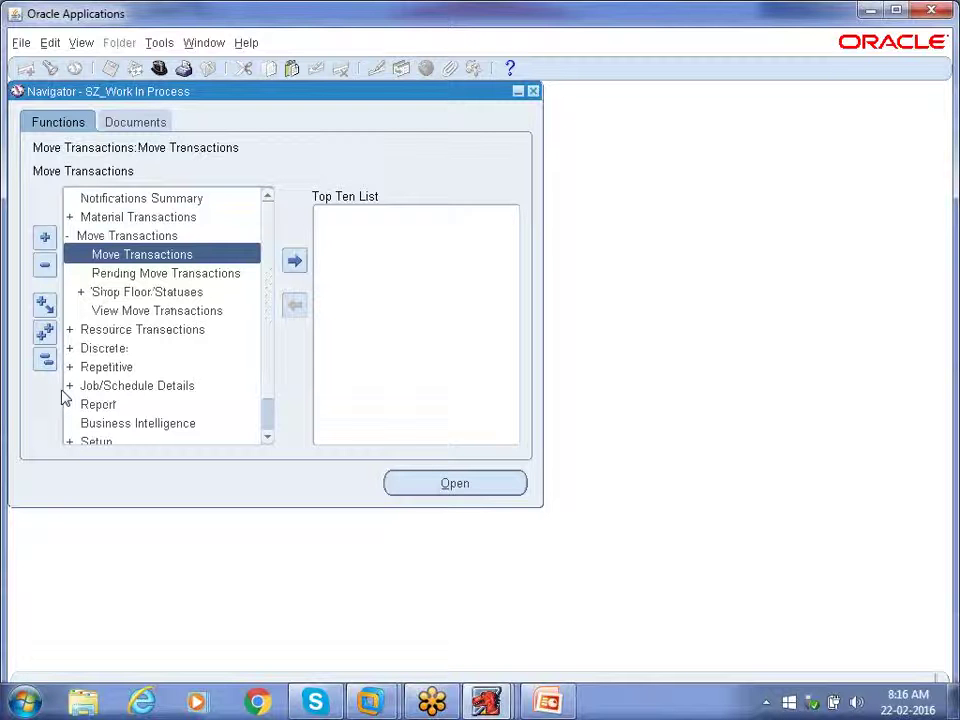
pyautogui.press('Return')
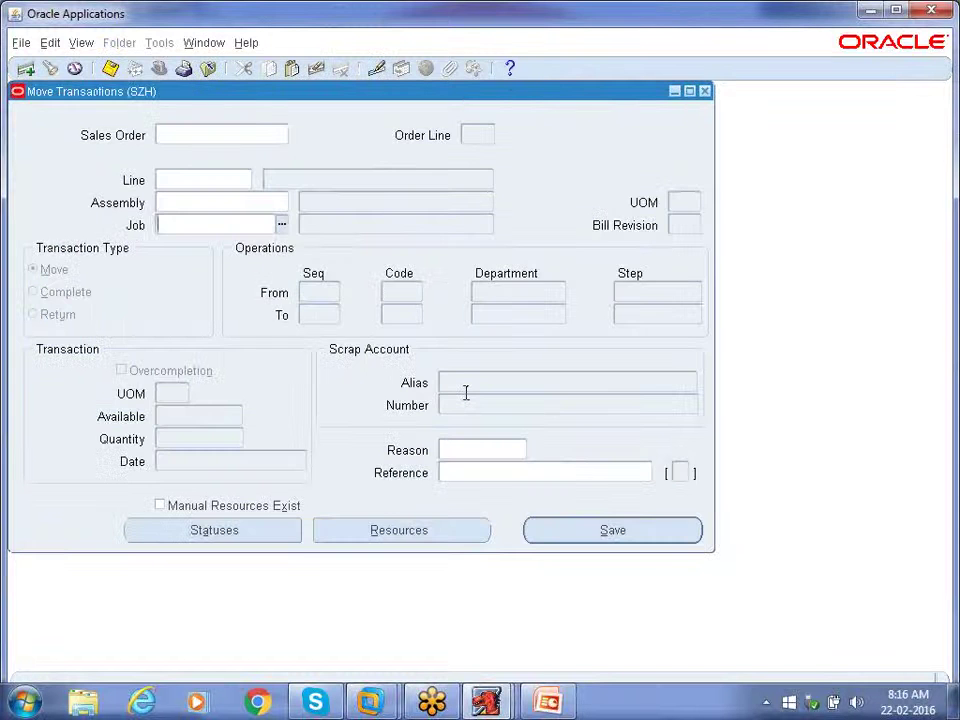
pyautogui.write('SZH_1')
pyautogui.press('Tab')
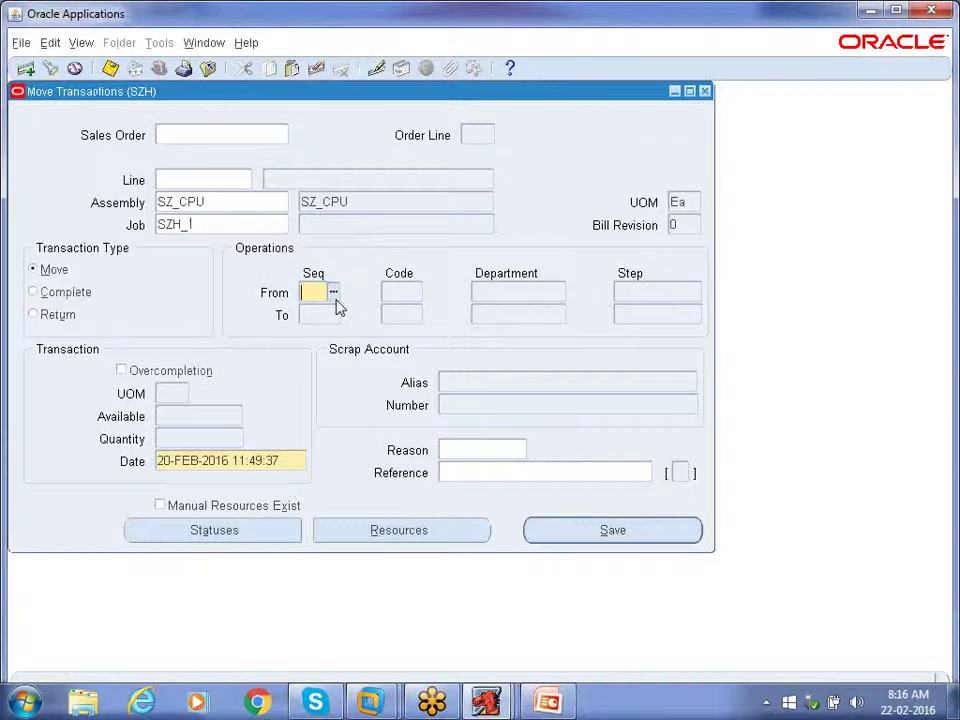
# Step: Set the move from the Run step of operation 10 to the Queue step of operation 20
pyautogui.write('10')
pyautogui.press('Tab')
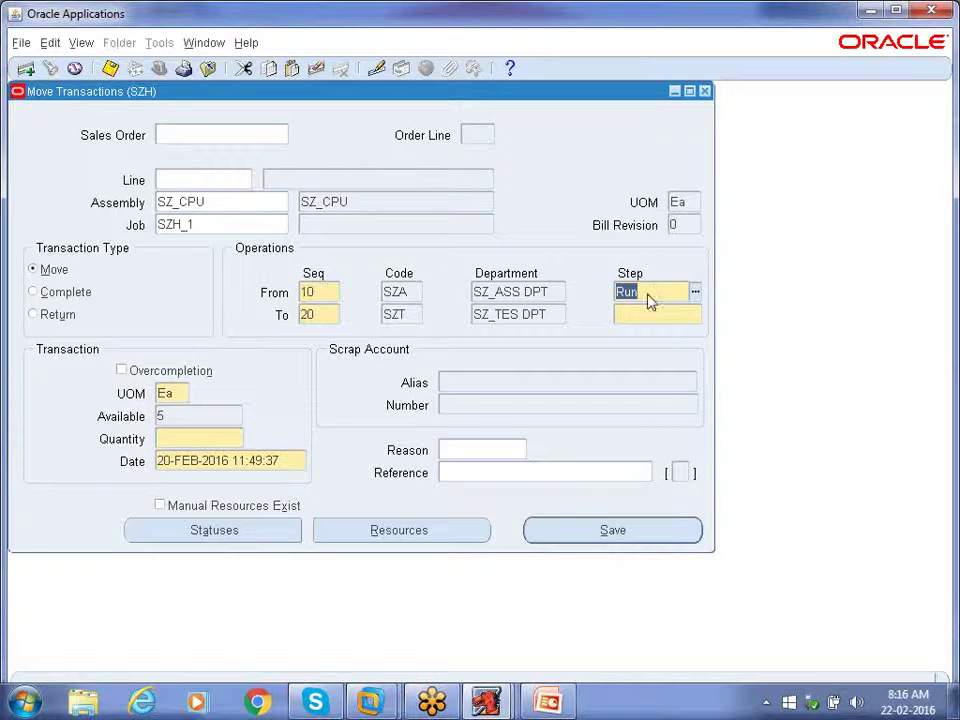
pyautogui.click(324, 318)
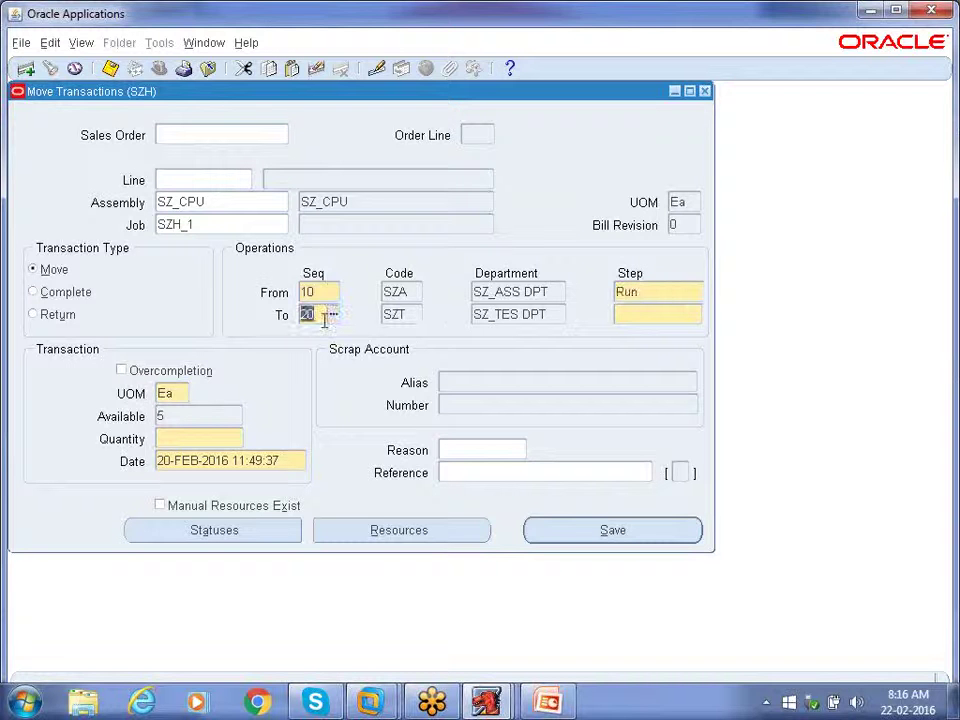
pyautogui.click(658, 317)
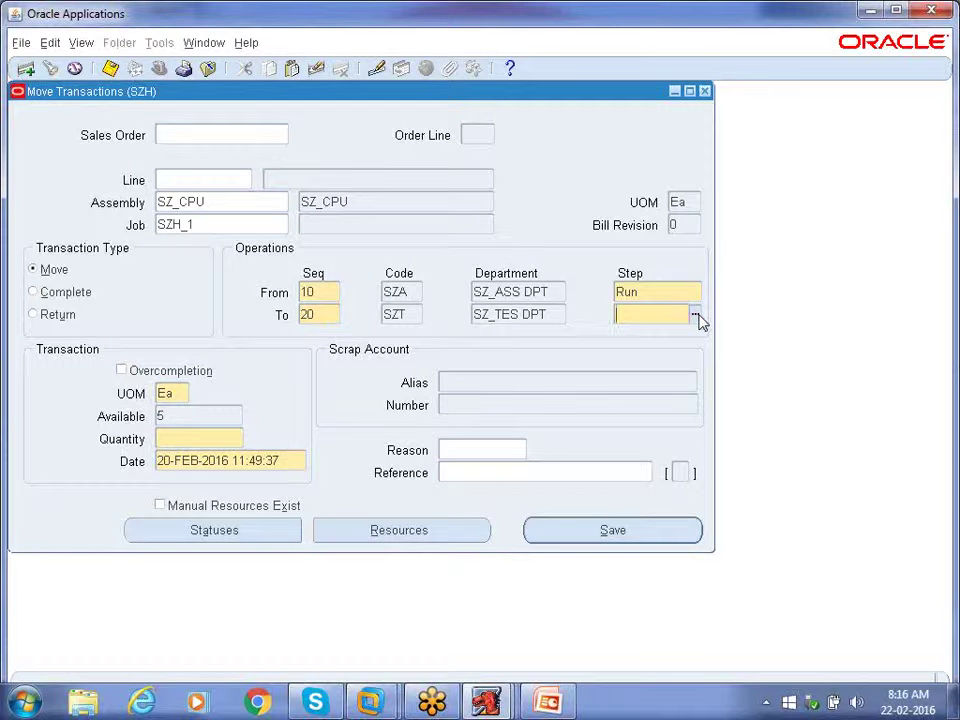
pyautogui.click(697, 315)
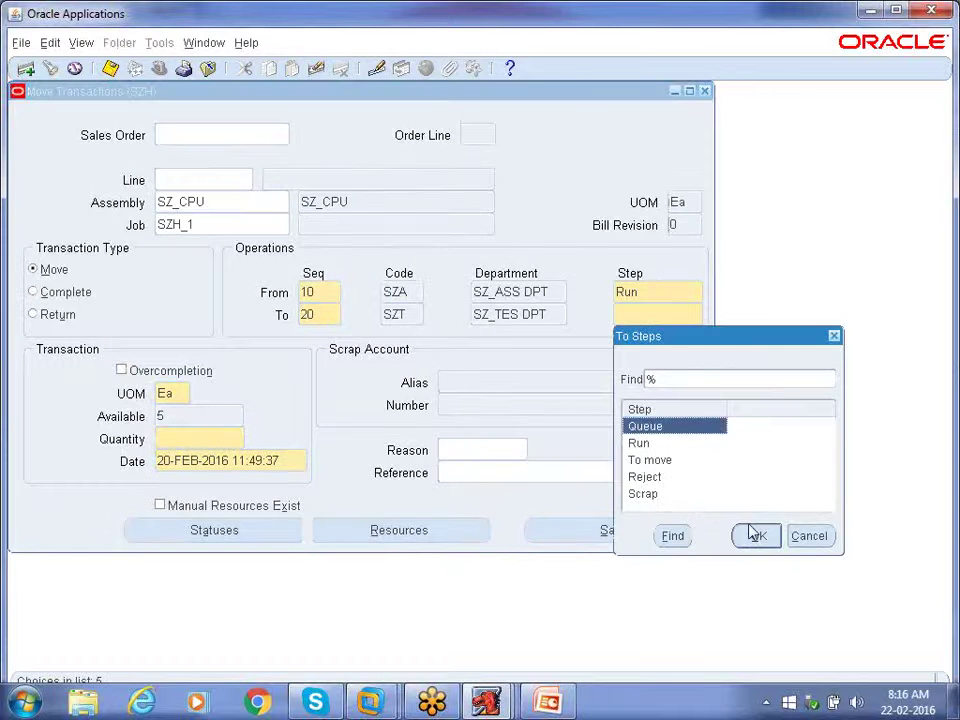
pyautogui.click(758, 538)
# Step: Enter a quantity of 5, save the move to the operation 20 queue and close the form
pyautogui.click(200, 437)
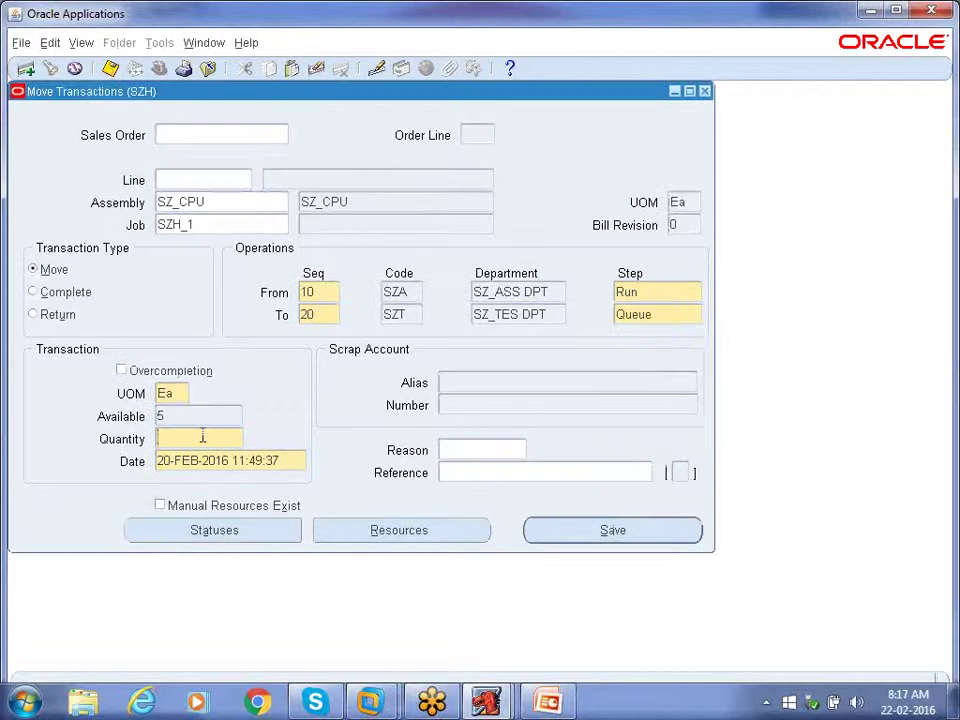
pyautogui.write('5')
pyautogui.press('Tab')
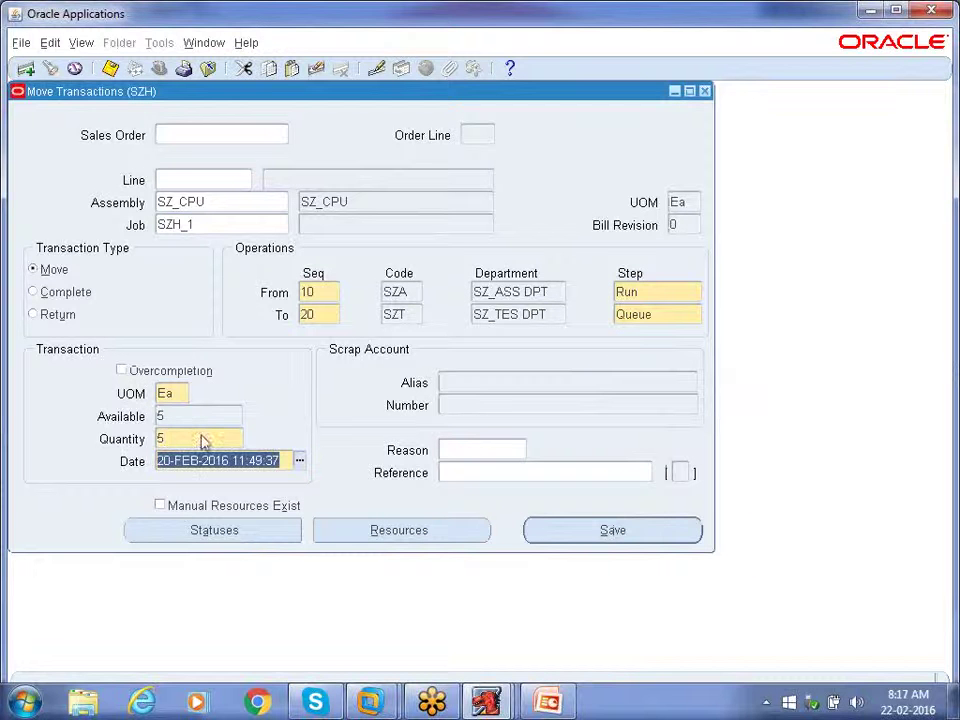
pyautogui.click(621, 537)
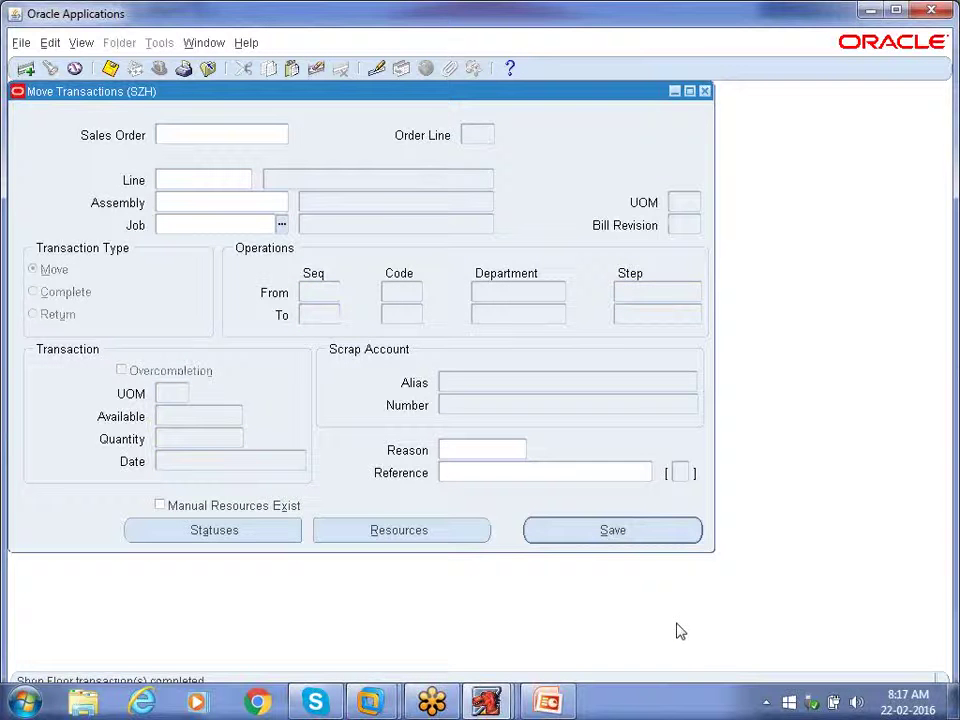
pyautogui.click(705, 91)
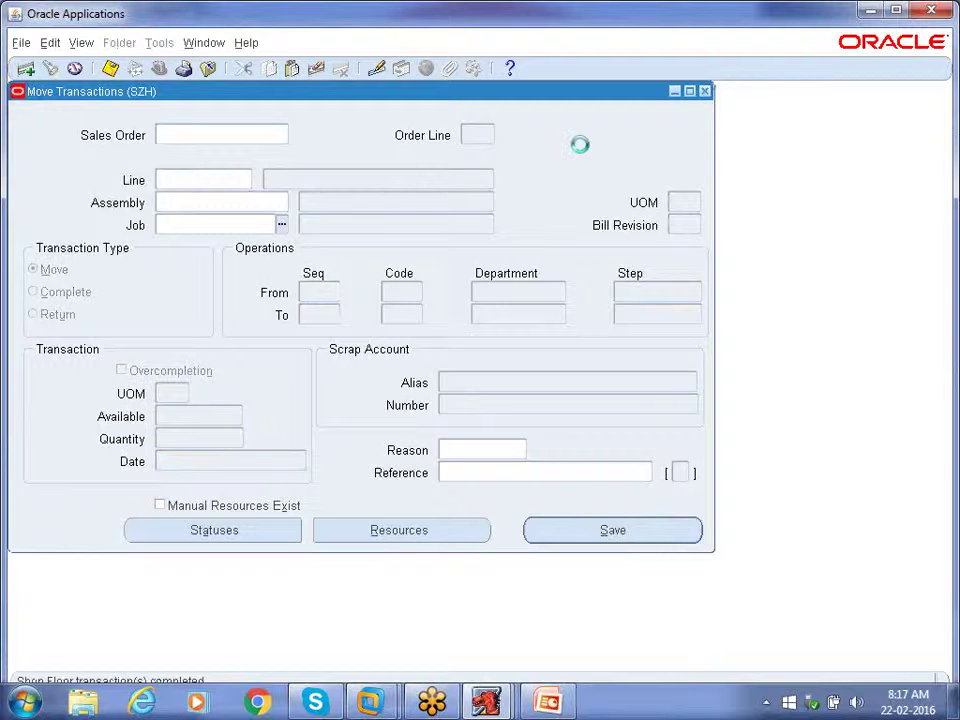
pyautogui.click(491, 427)
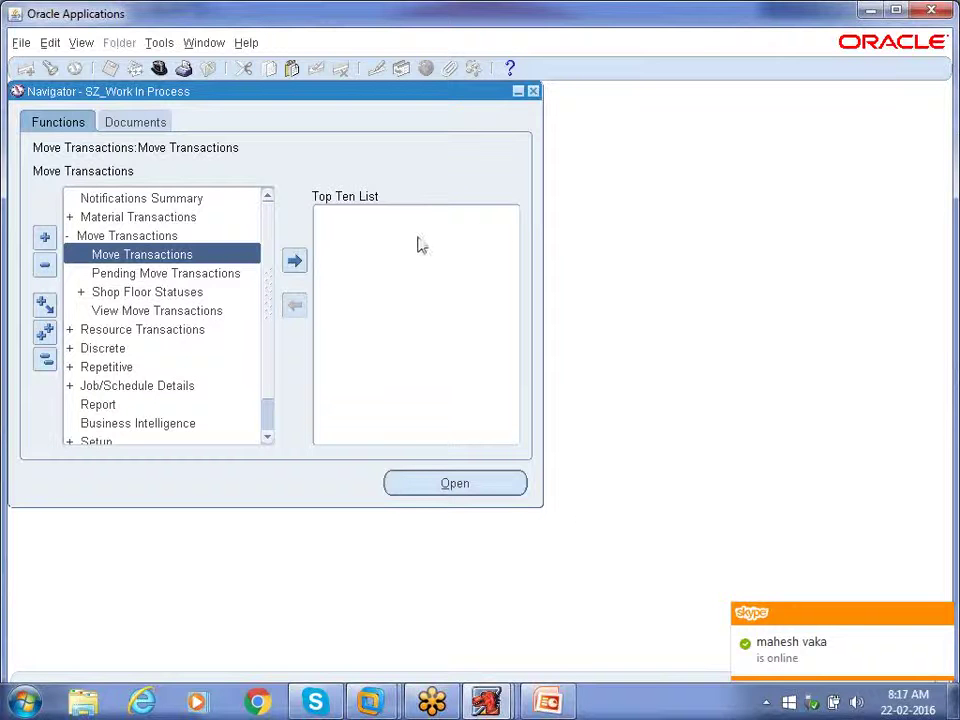
# Step: Reopen the Move Transactions form and enter job SZH_1 for a move within operation 20
pyautogui.click(205, 262)
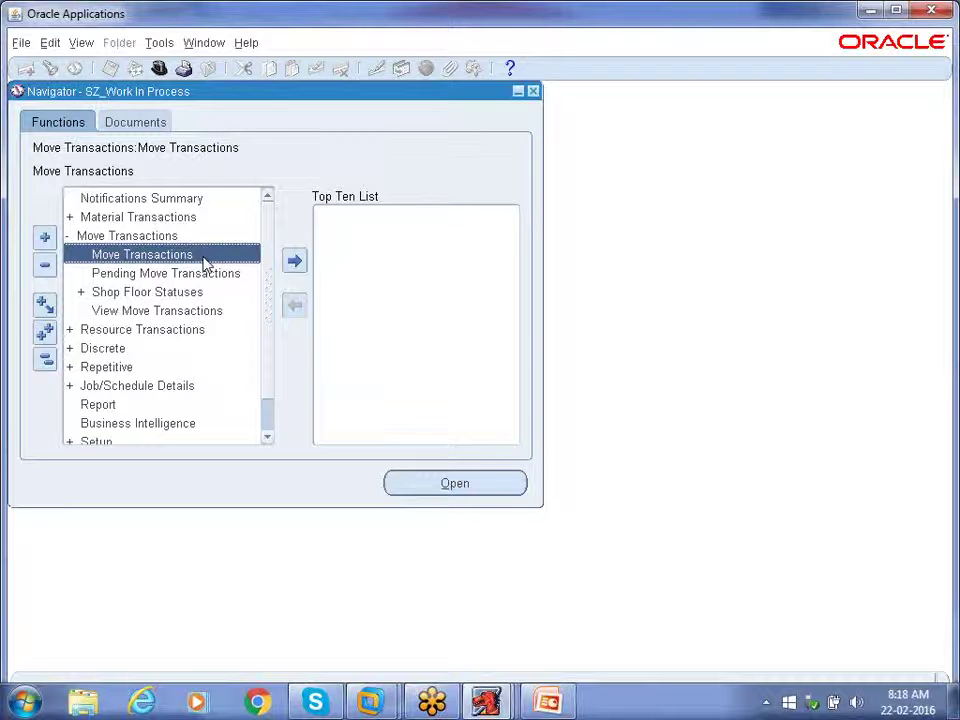
pyautogui.doubleClick(204, 256)
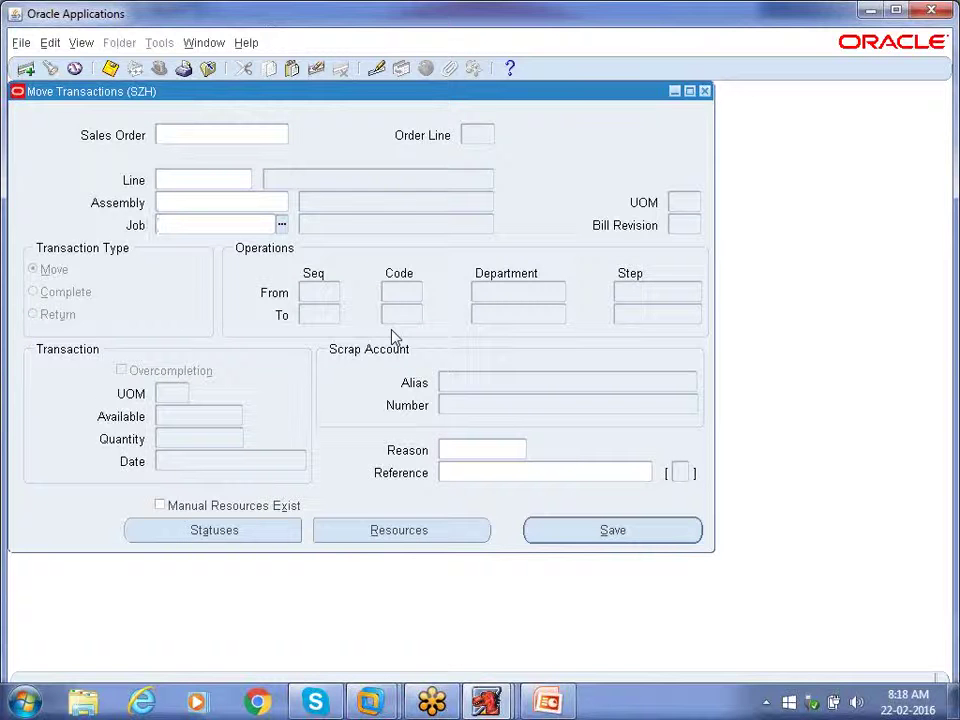
pyautogui.write('SZH_I')
pyautogui.press('Tab')
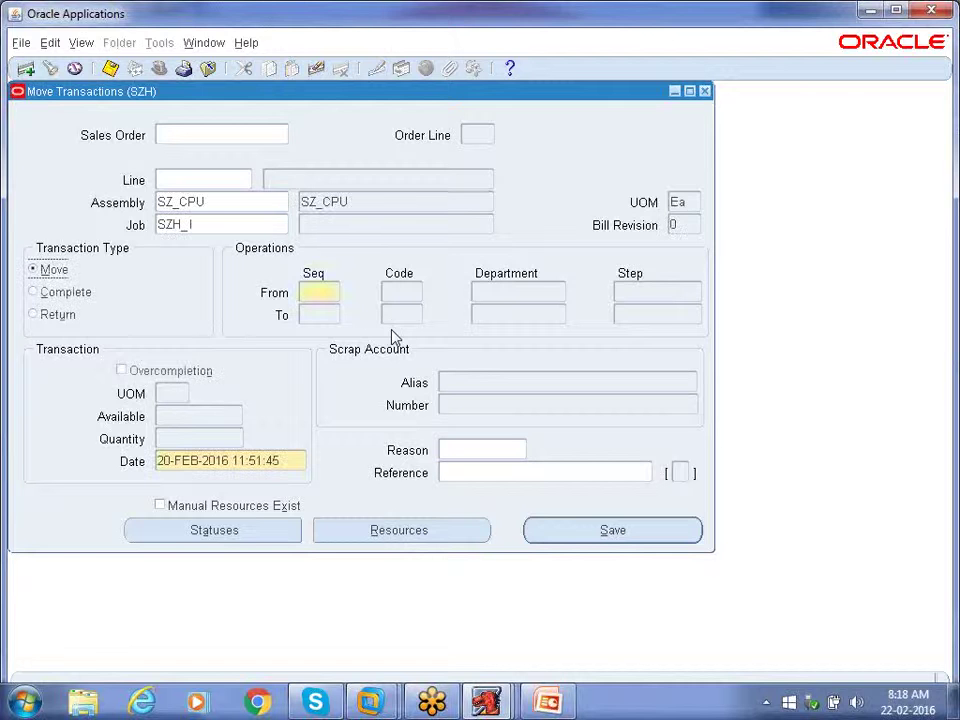
pyautogui.click(335, 292)
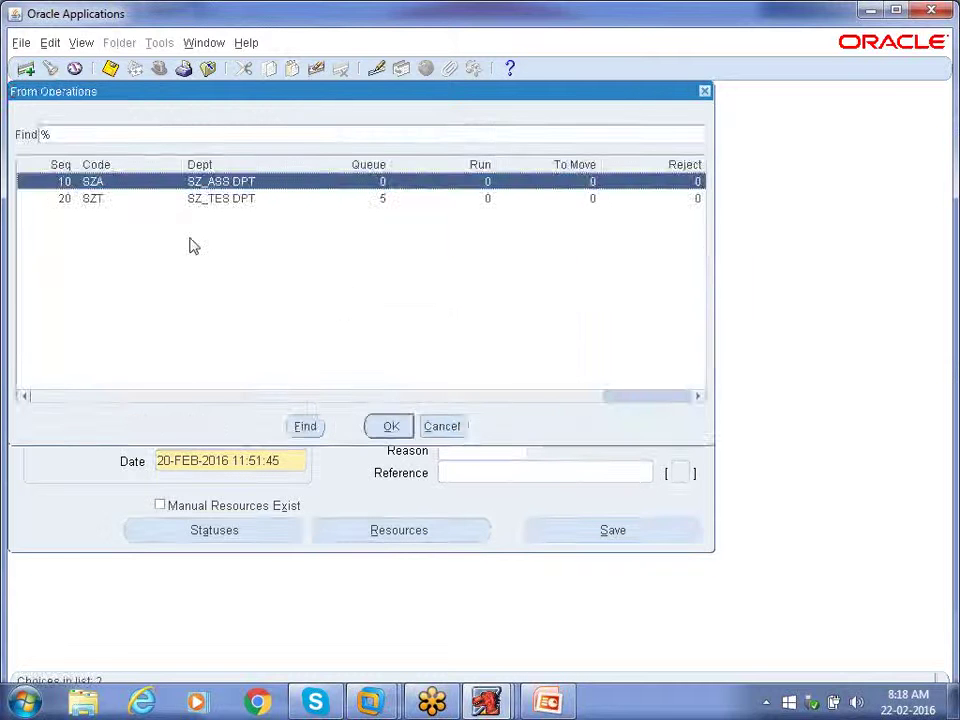
pyautogui.press('Return')
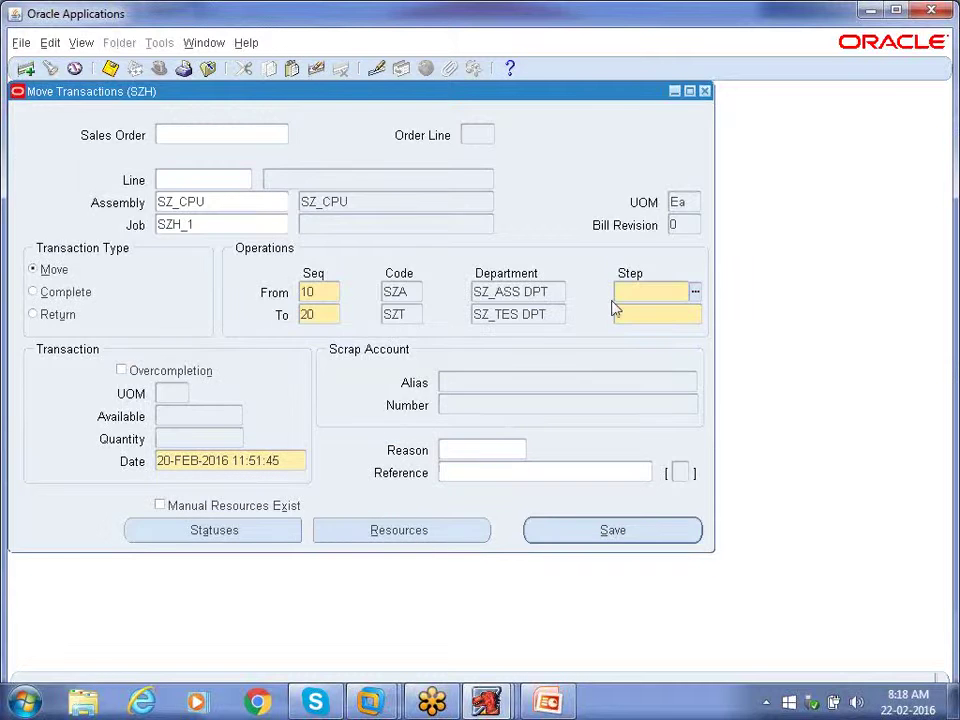
pyautogui.click(695, 292)
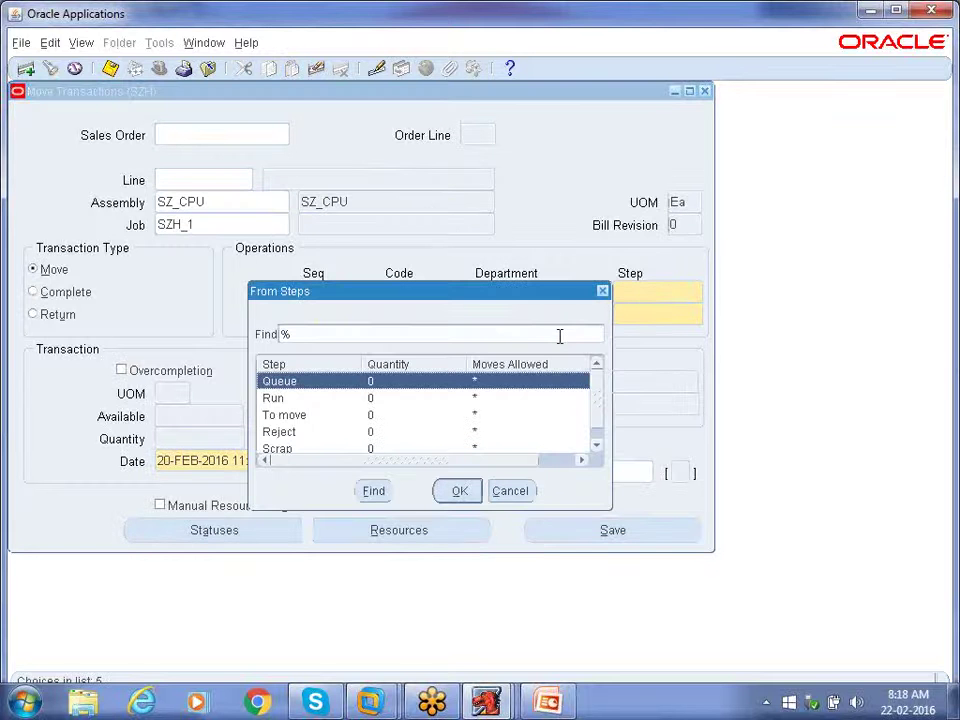
pyautogui.click(520, 493)
# Step: Set the move from the Queue step to the Run step of operation 20
pyautogui.doubleClick(321, 292)
pyautogui.write('20')
pyautogui.click(626, 291)
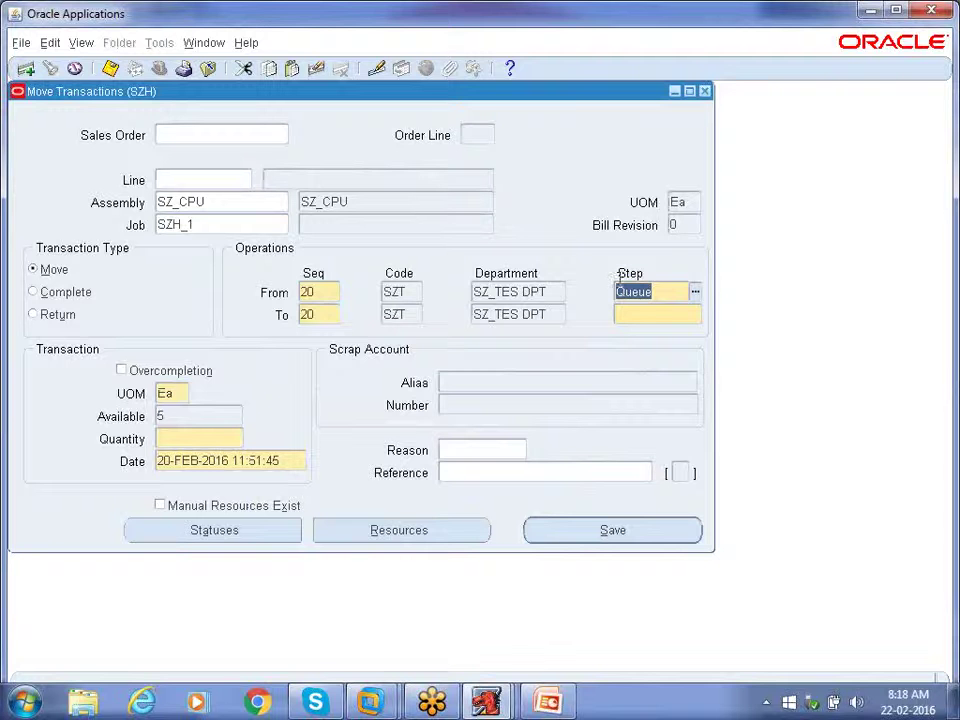
pyautogui.click(308, 322)
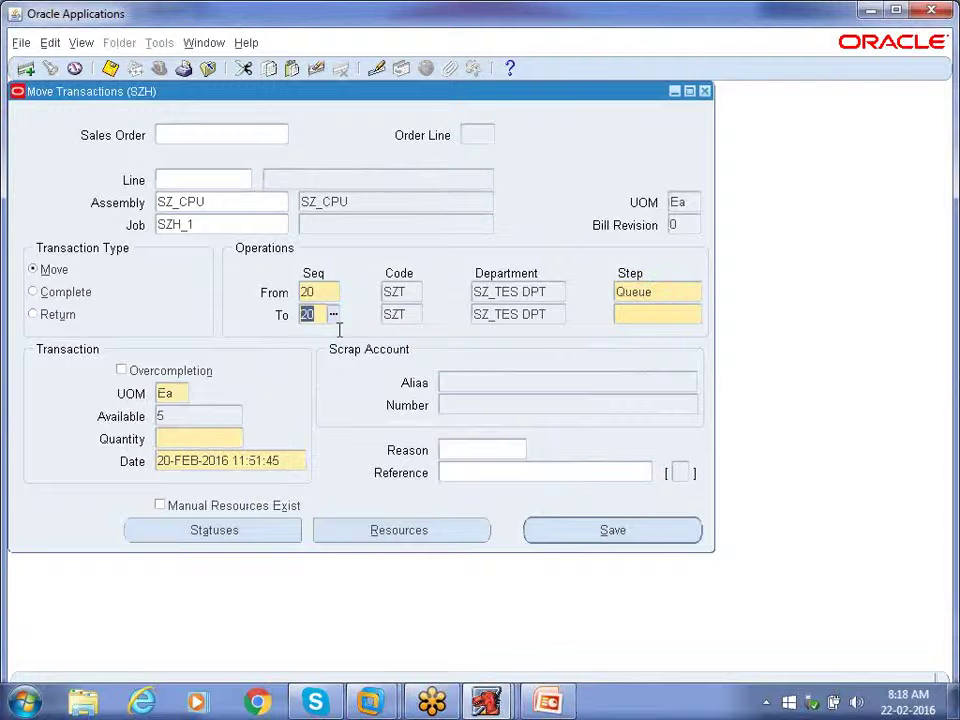
pyautogui.click(651, 316)
pyautogui.write('Run')
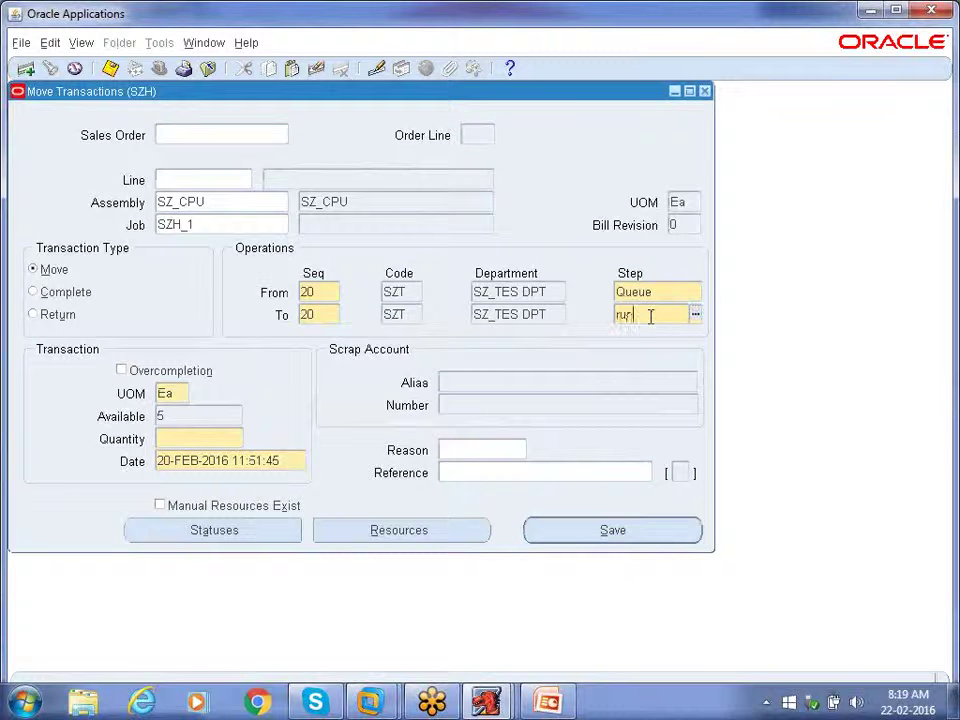
pyautogui.press('Tab')
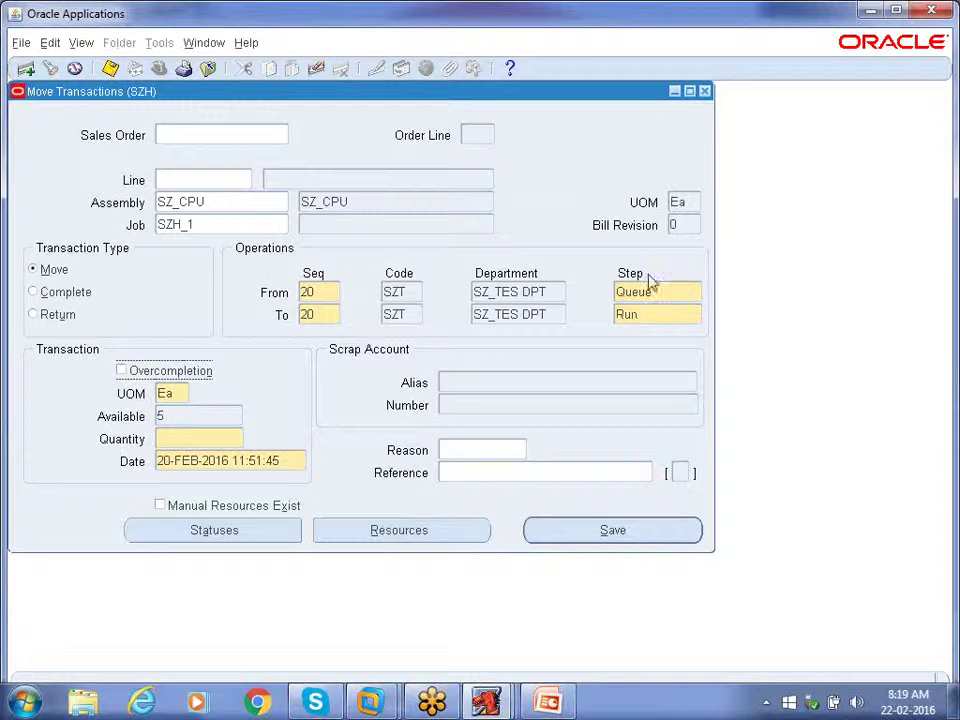
# Step: Enter a move quantity of 5, save the Queue-to-Run transaction and close the Move Transactions form
pyautogui.click(184, 441)
pyautogui.write('5')
pyautogui.press('Tab')
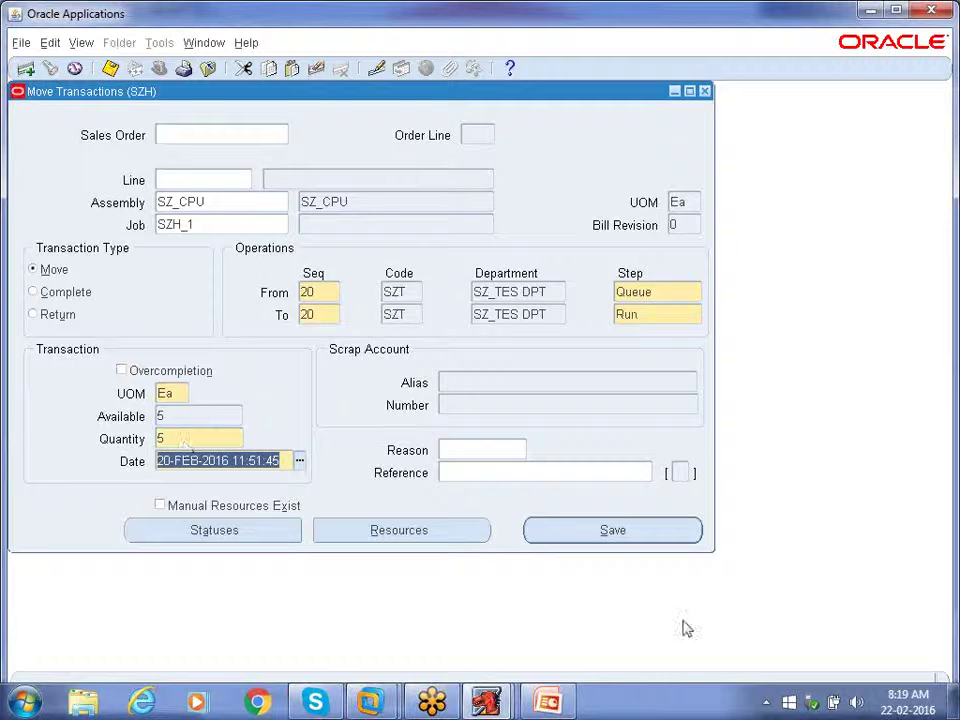
pyautogui.click(610, 530)
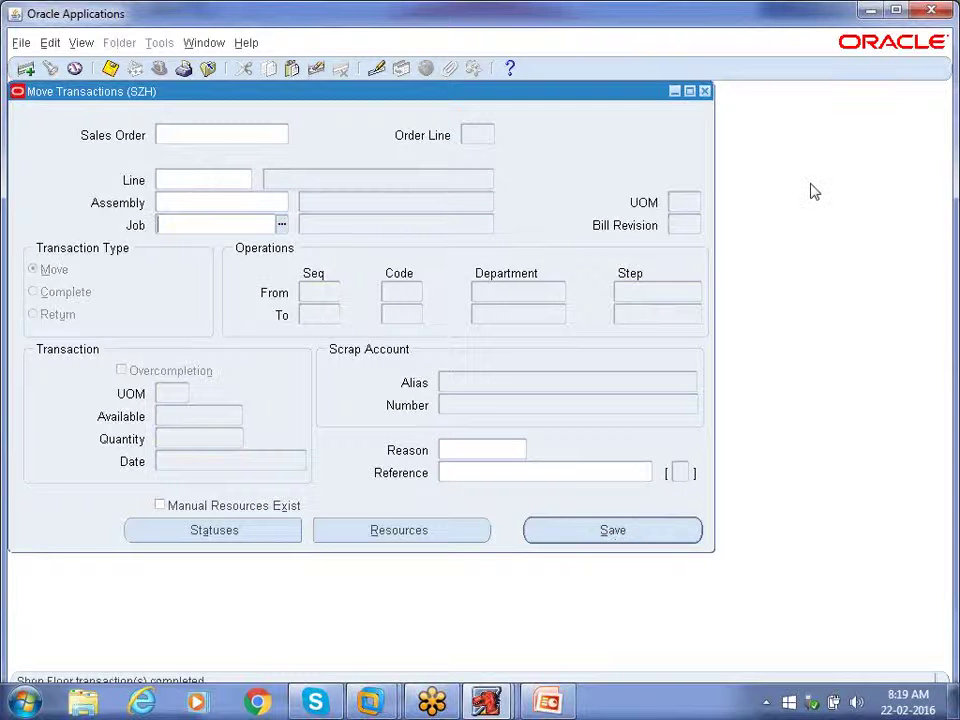
pyautogui.click(705, 91)
pyautogui.click(488, 432)
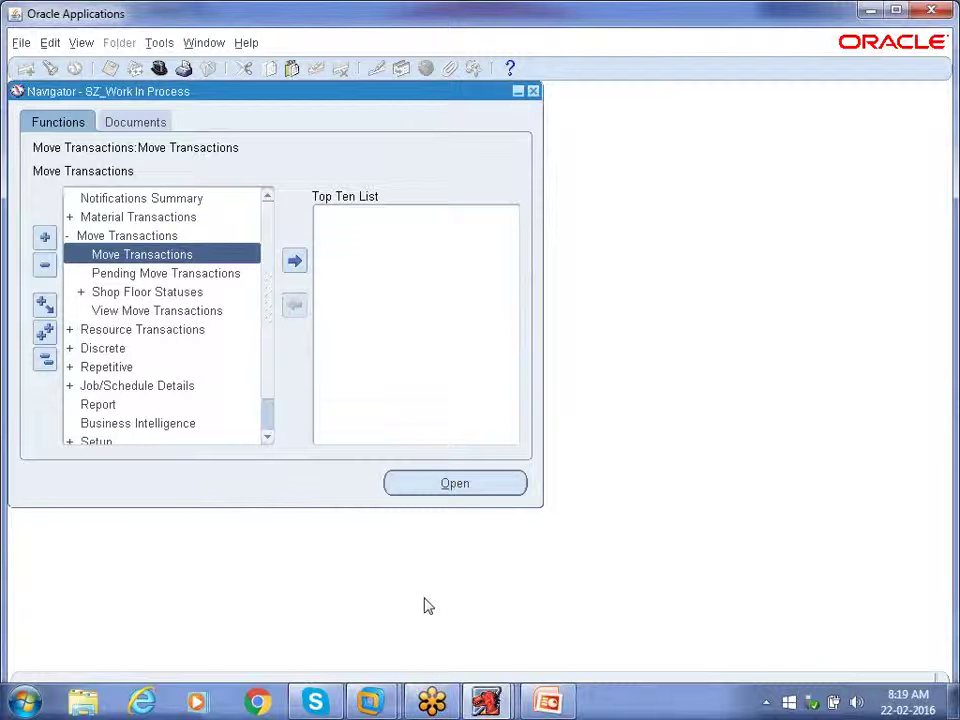
# Step: Open a new move transaction and enter job SZH_1
pyautogui.press('Return')
pyautogui.doubleClick(157, 254)
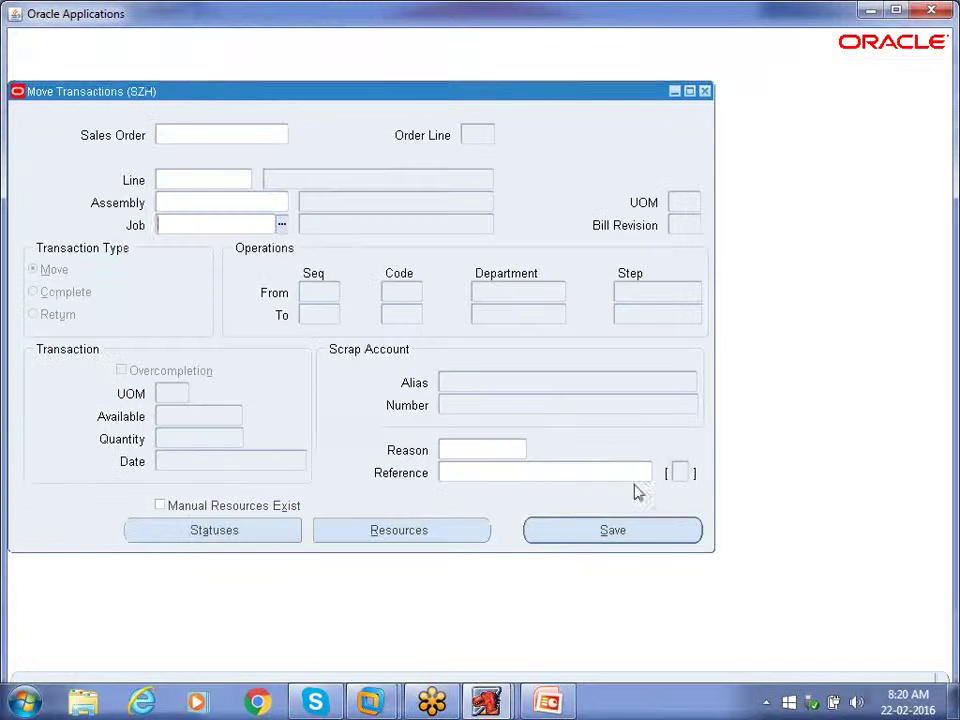
pyautogui.write('SZH_1')
pyautogui.press('Tab')
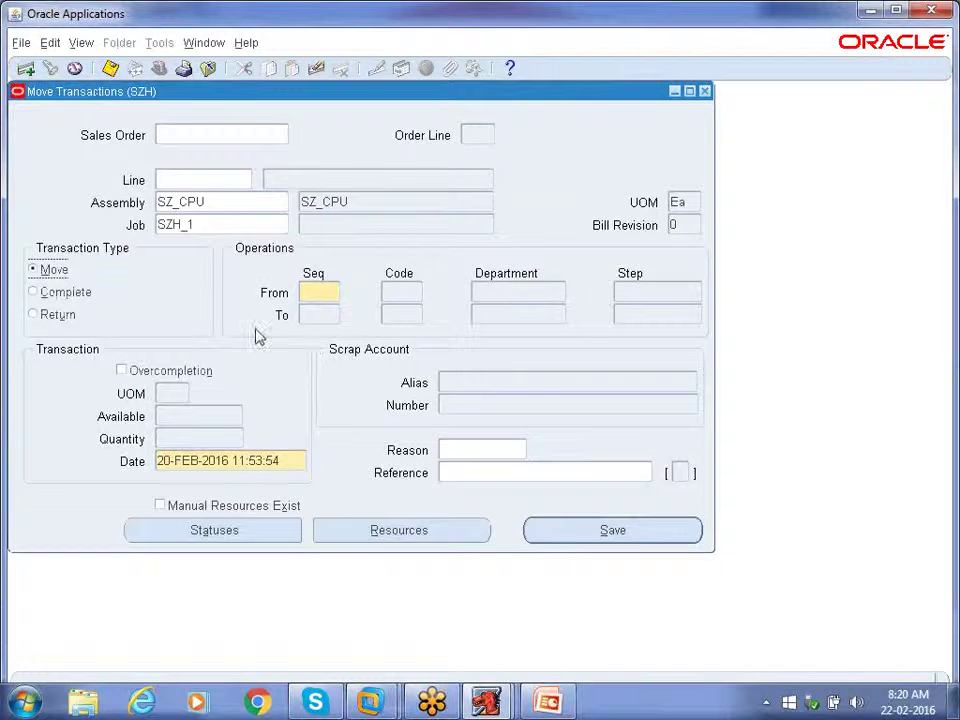
# Step: Set the move for job SZH_1 from the Run step to the To move step of operation 20
pyautogui.click(333, 293)
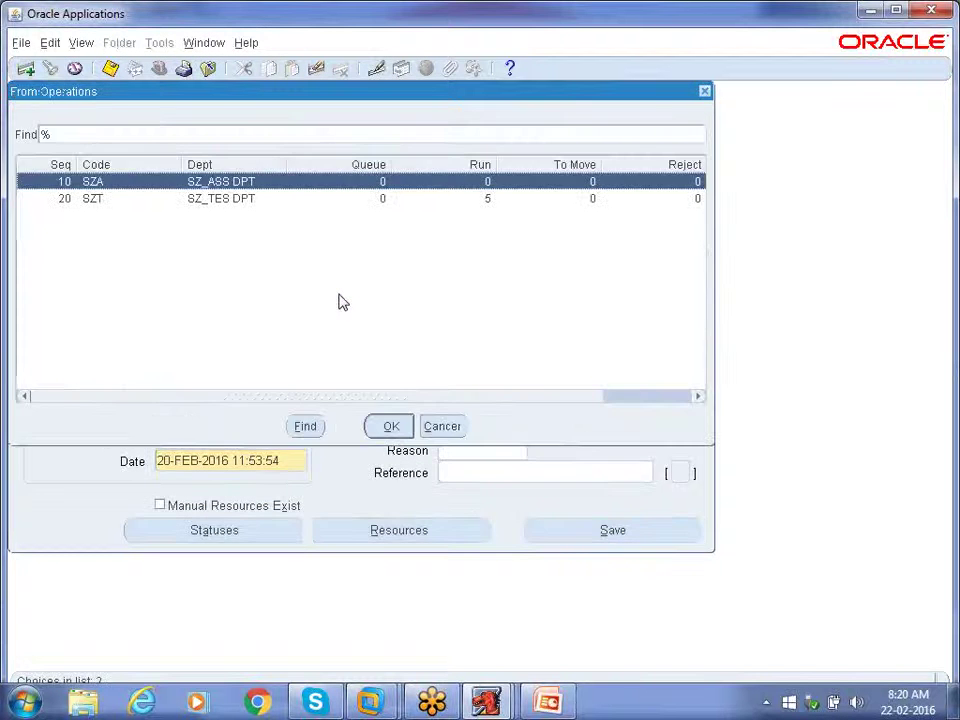
pyautogui.press('Return')
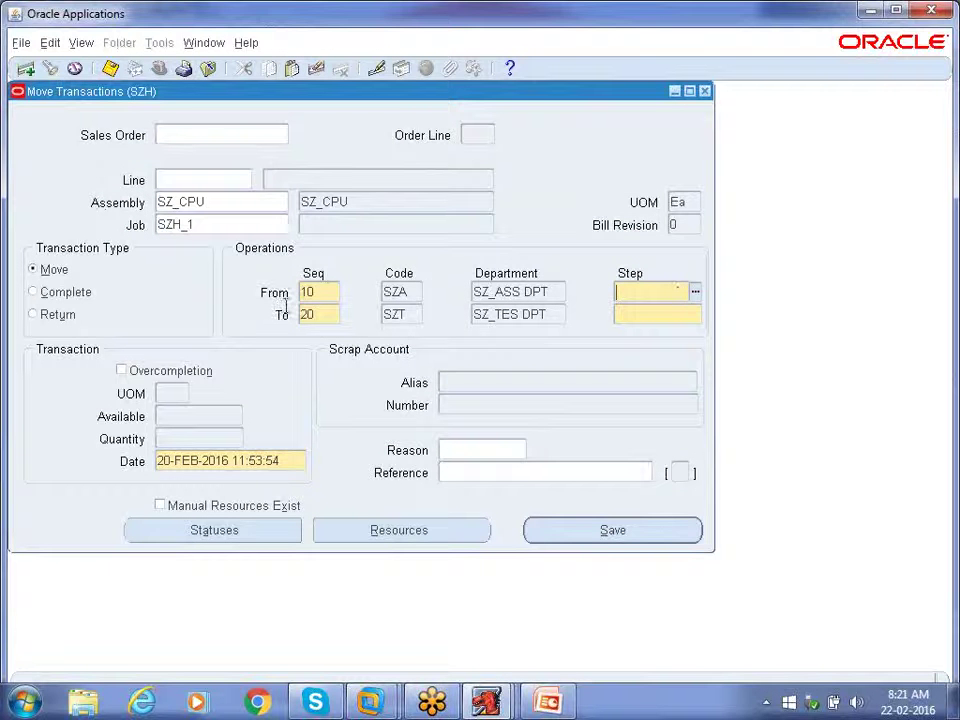
pyautogui.click(330, 291)
pyautogui.press('BackSpace')
pyautogui.press('BackSpace')
pyautogui.write('20')
pyautogui.press('Tab')
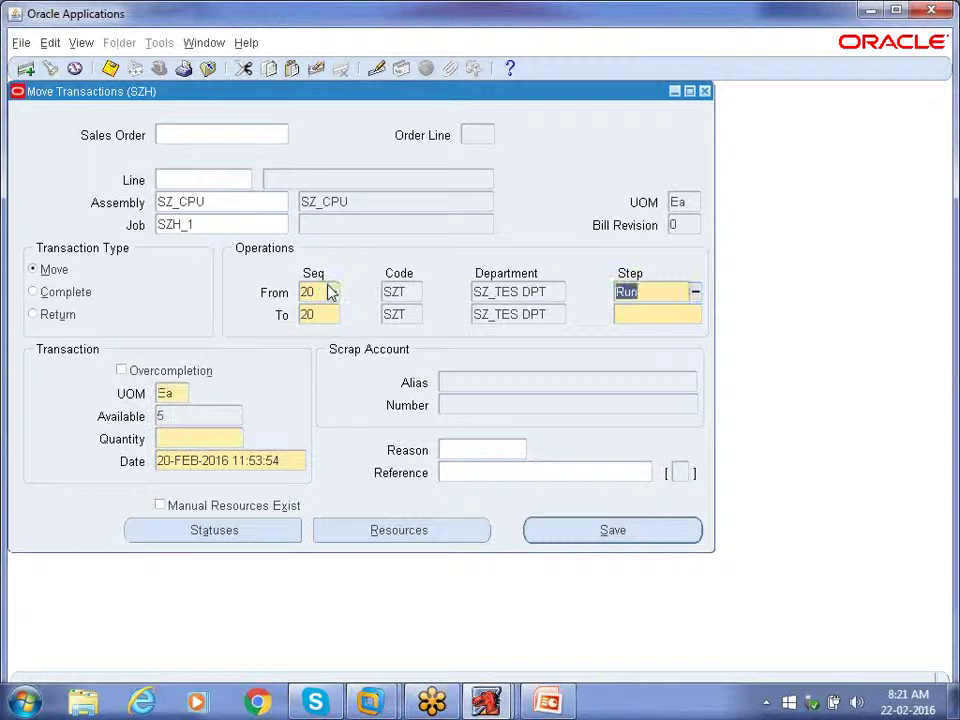
pyautogui.press('Tab')
pyautogui.press('Tab')
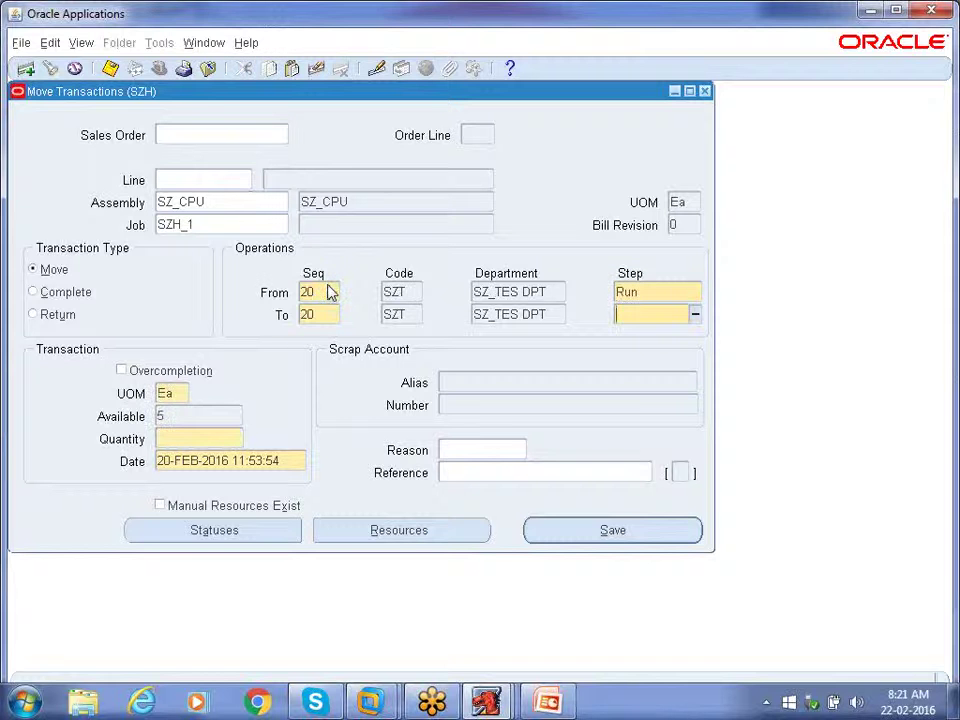
pyautogui.write('to')
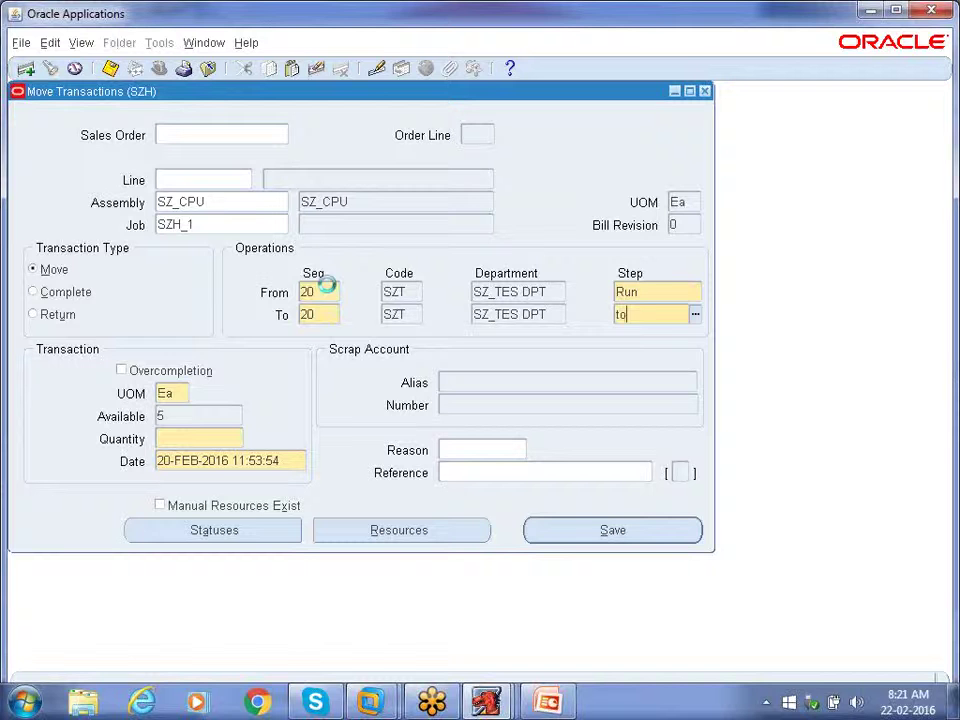
pyautogui.press('Tab')
# Step: Enter a move quantity of 5, save the Run-to-To move transaction and close the Move Transactions form
pyautogui.click(175, 439)
pyautogui.write('5')
pyautogui.press('Tab')
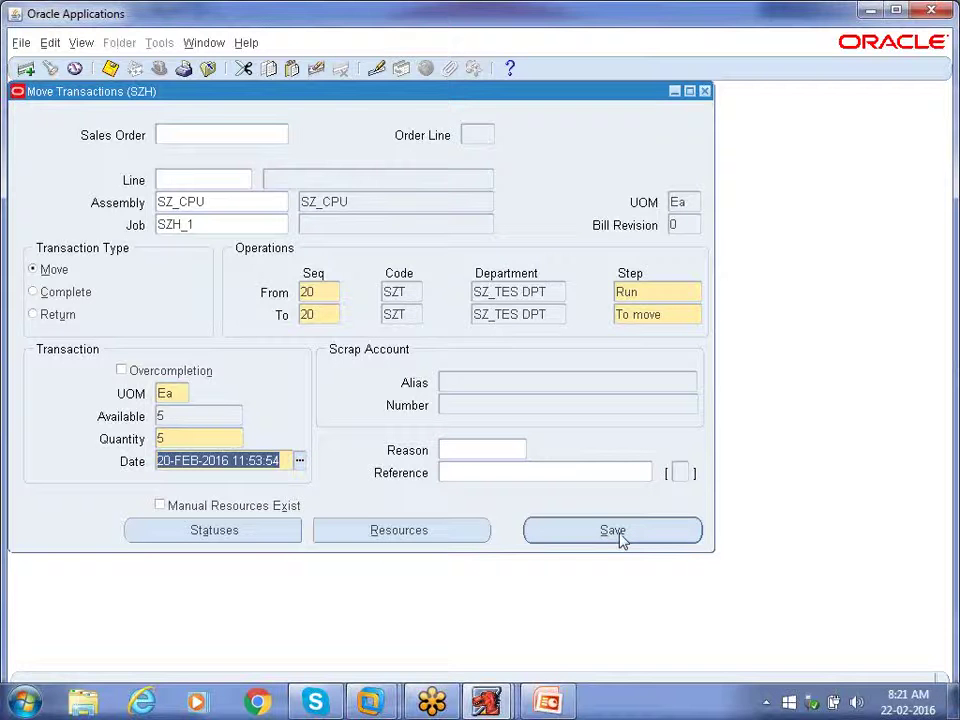
pyautogui.click(618, 535)
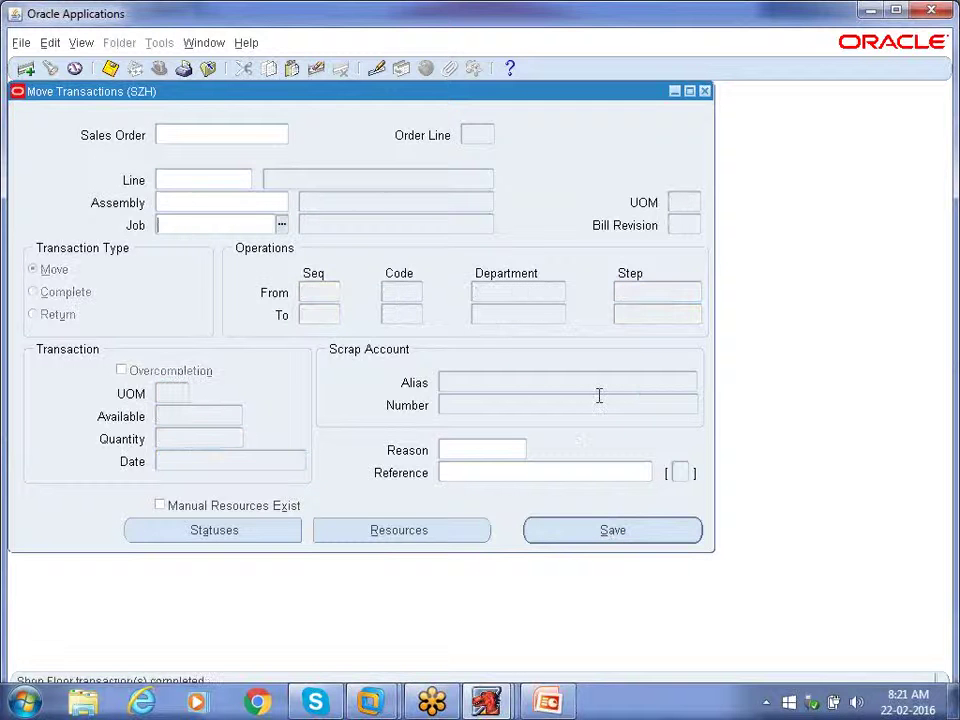
pyautogui.click(704, 91)
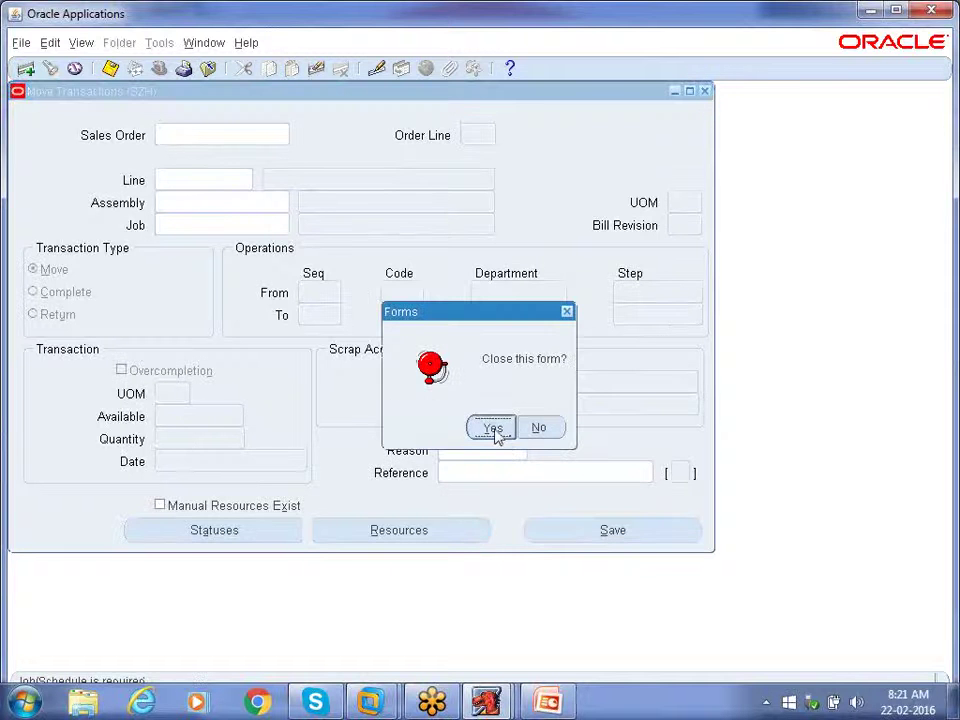
pyautogui.click(495, 432)
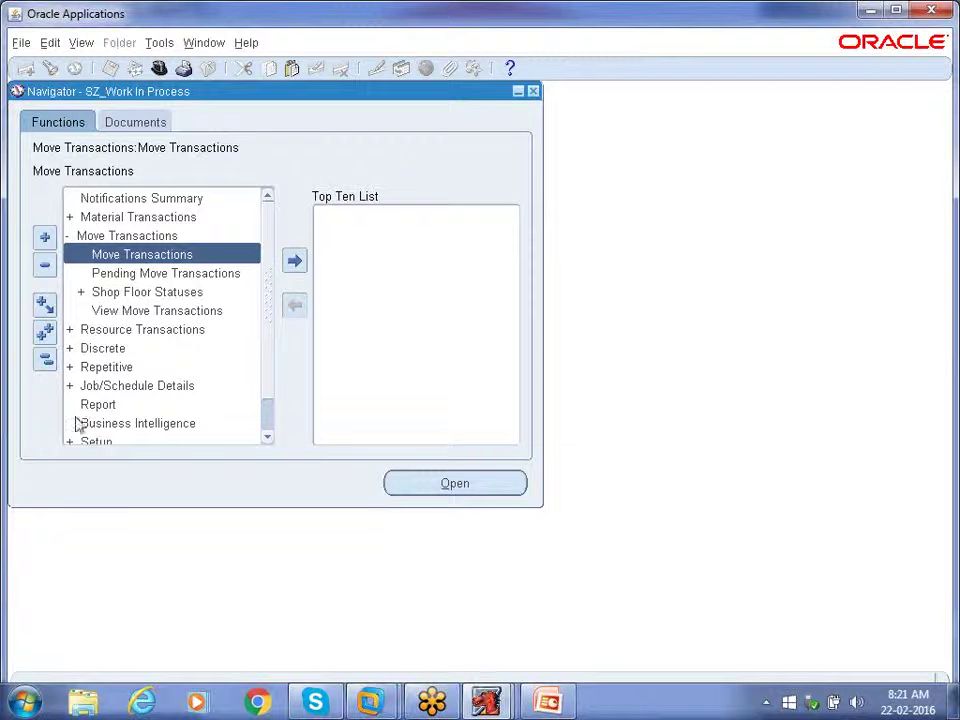
# Step: Open the Discrete Jobs form and find job SZH_1
pyautogui.click(45, 359)
pyautogui.doubleClick(124, 275)
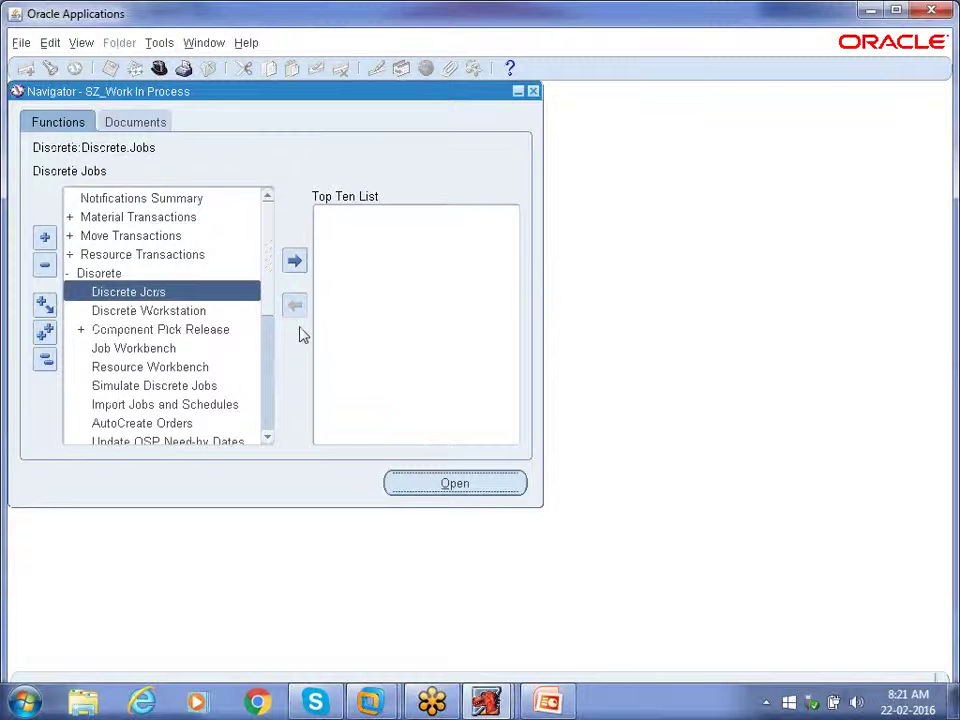
pyautogui.write('SZH_1')
pyautogui.press('Tab')
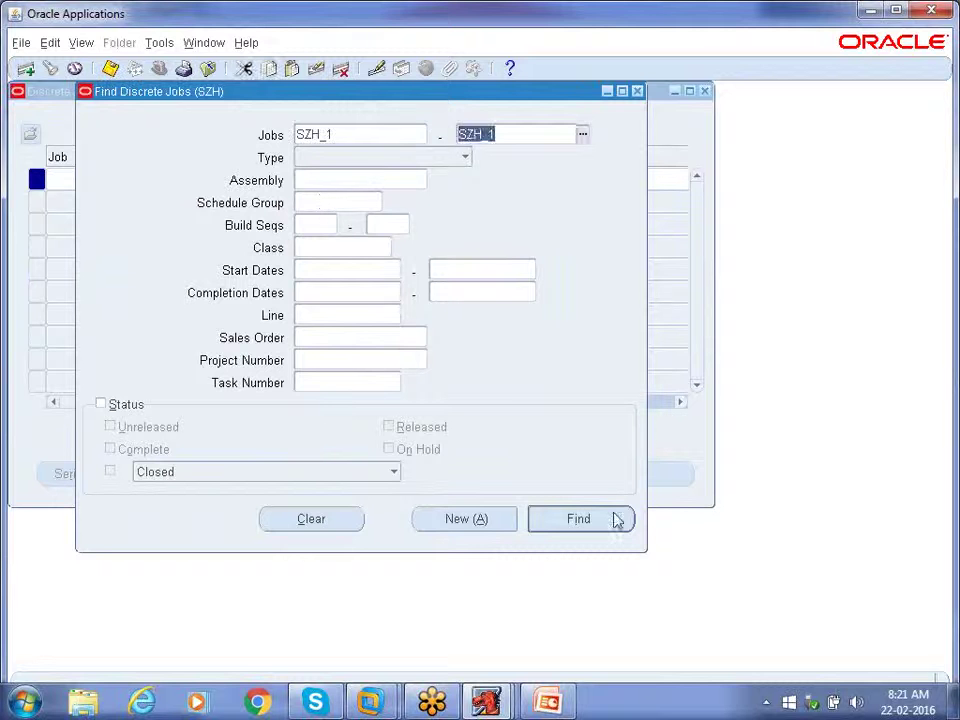
pyautogui.click(575, 516)
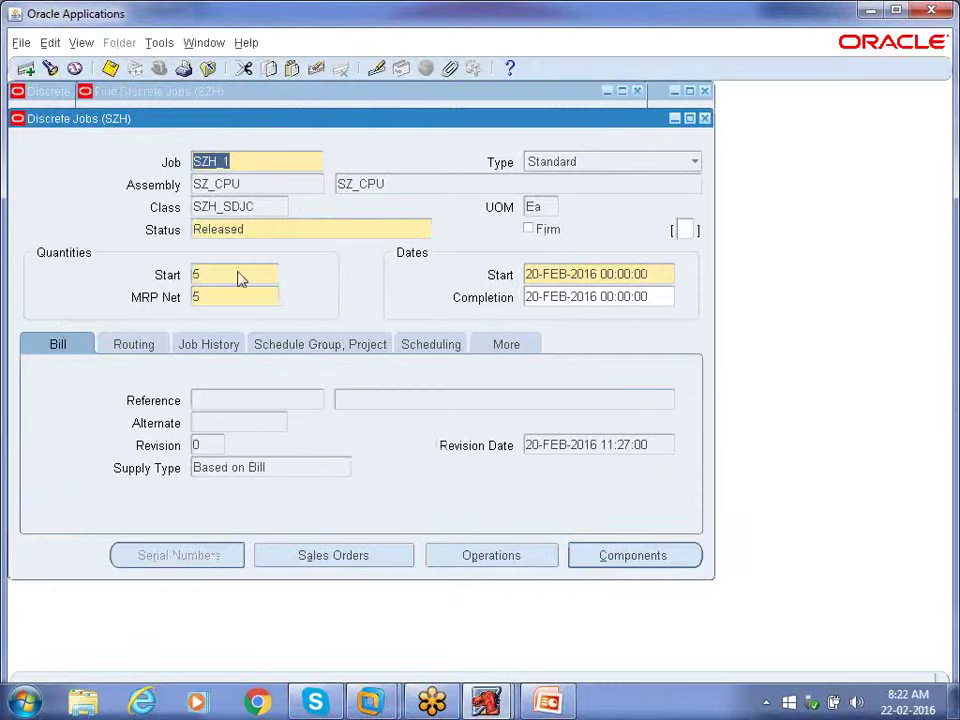
# Step: Check the job's status and its completed and To Move quantities for operations 10 and 20, closing the job windows when done
pyautogui.click(256, 228)
pyautogui.click(524, 558)
pyautogui.click(156, 287)
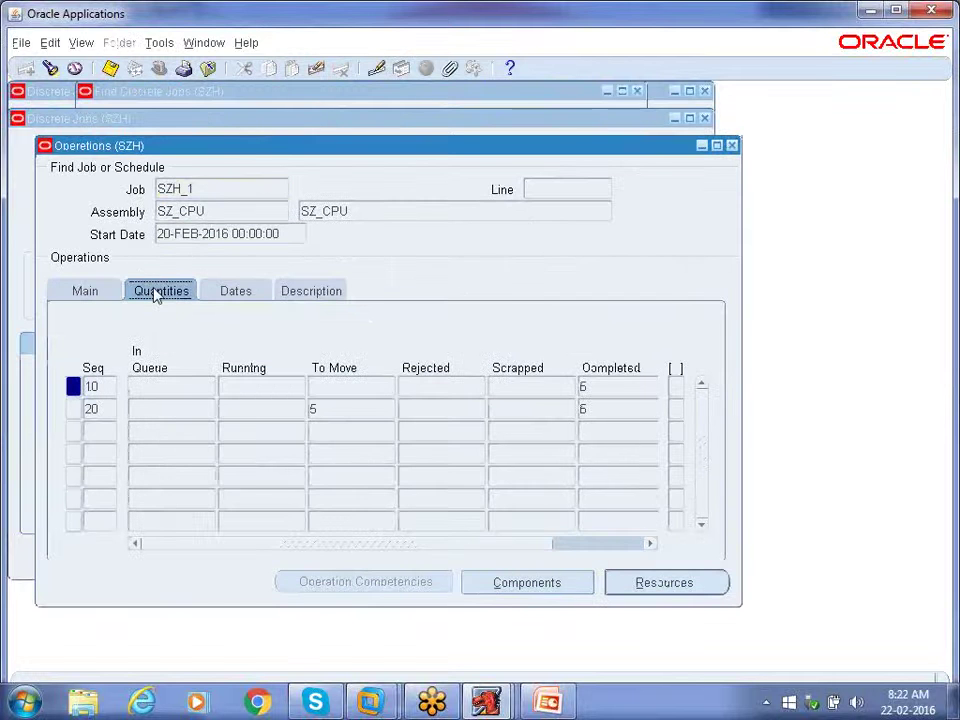
pyautogui.click(614, 388)
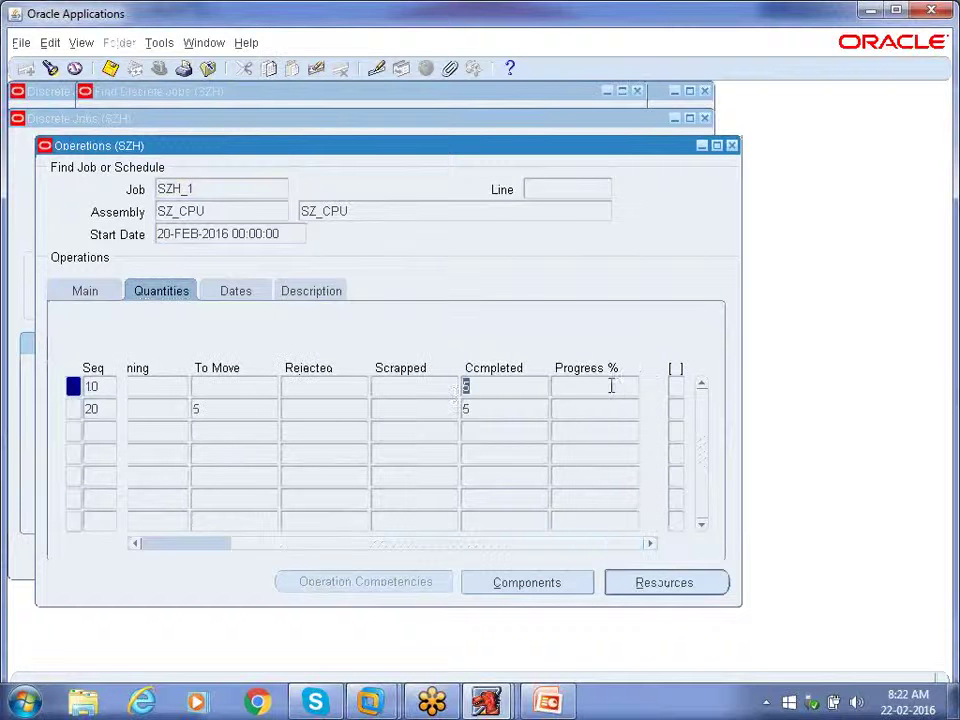
pyautogui.click(514, 418)
pyautogui.click(220, 413)
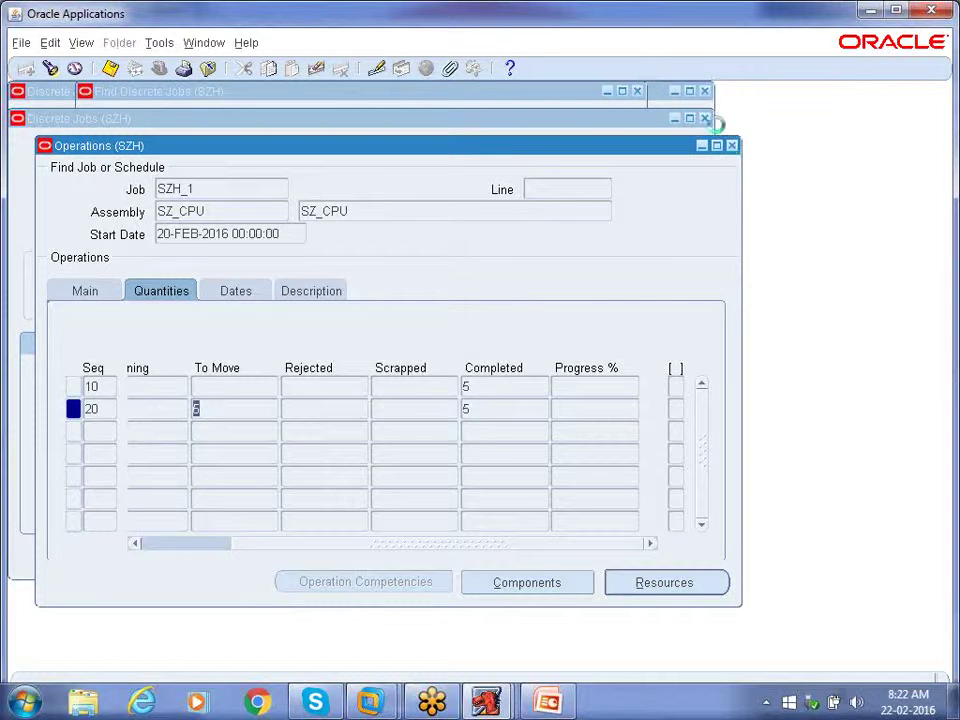
pyautogui.click(732, 145)
pyautogui.click(705, 118)
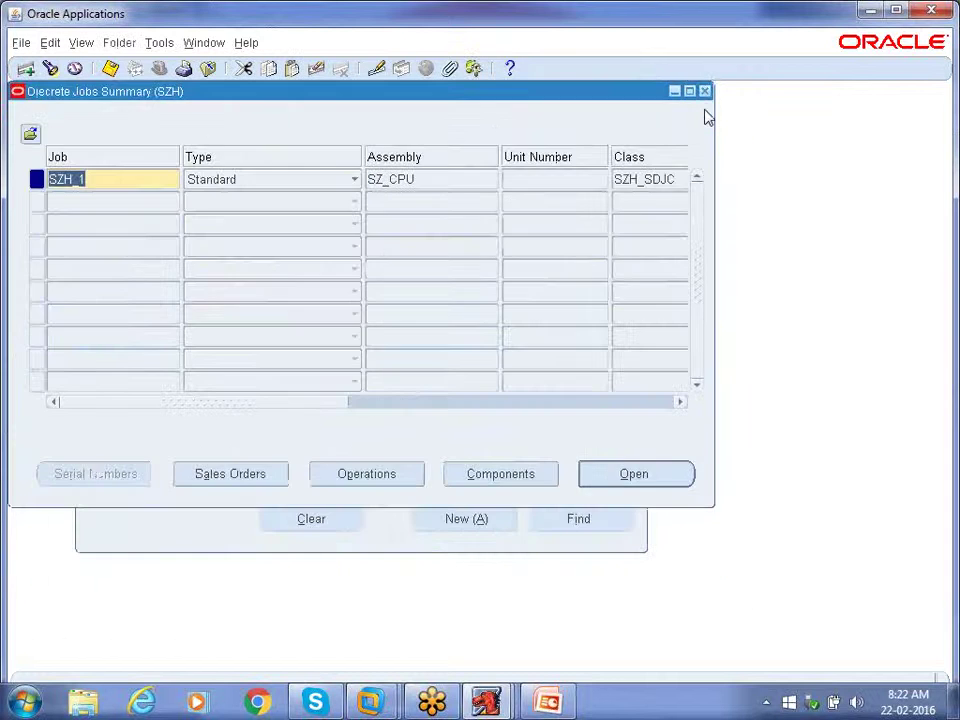
pyautogui.click(704, 92)
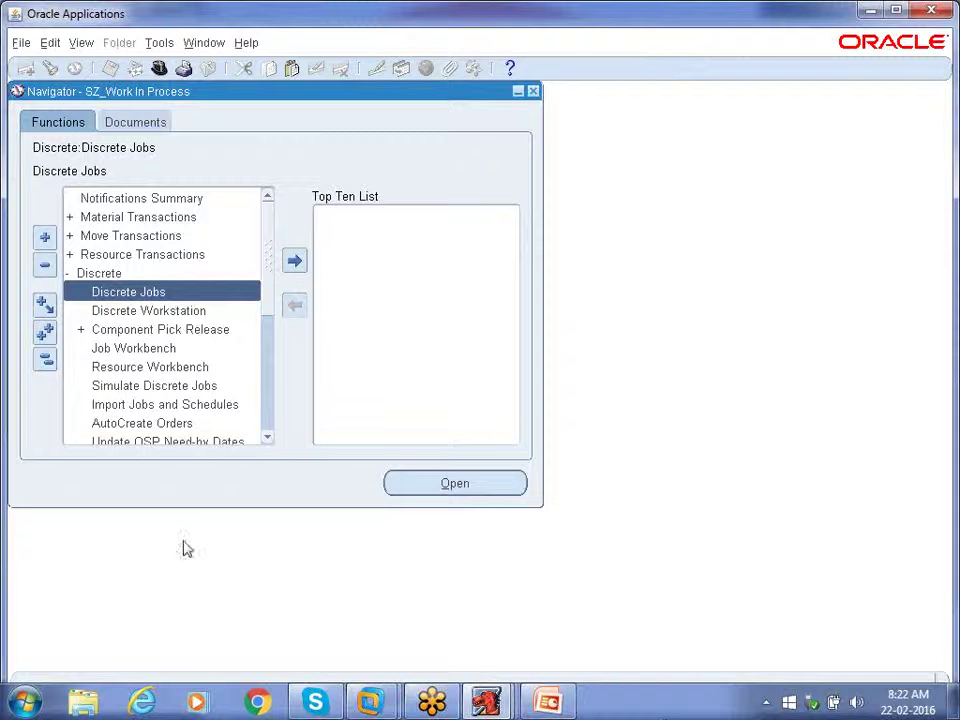
# Step: Open the Completion Transactions form under Material Transactions and enter job SZH_1
pyautogui.click(44, 358)
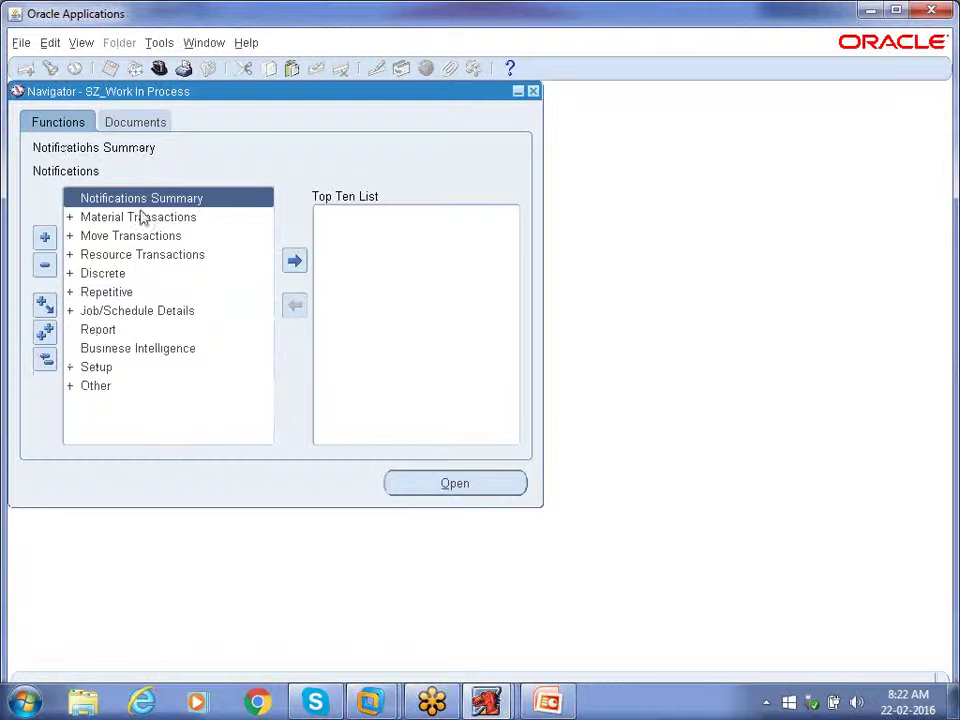
pyautogui.doubleClick(155, 217)
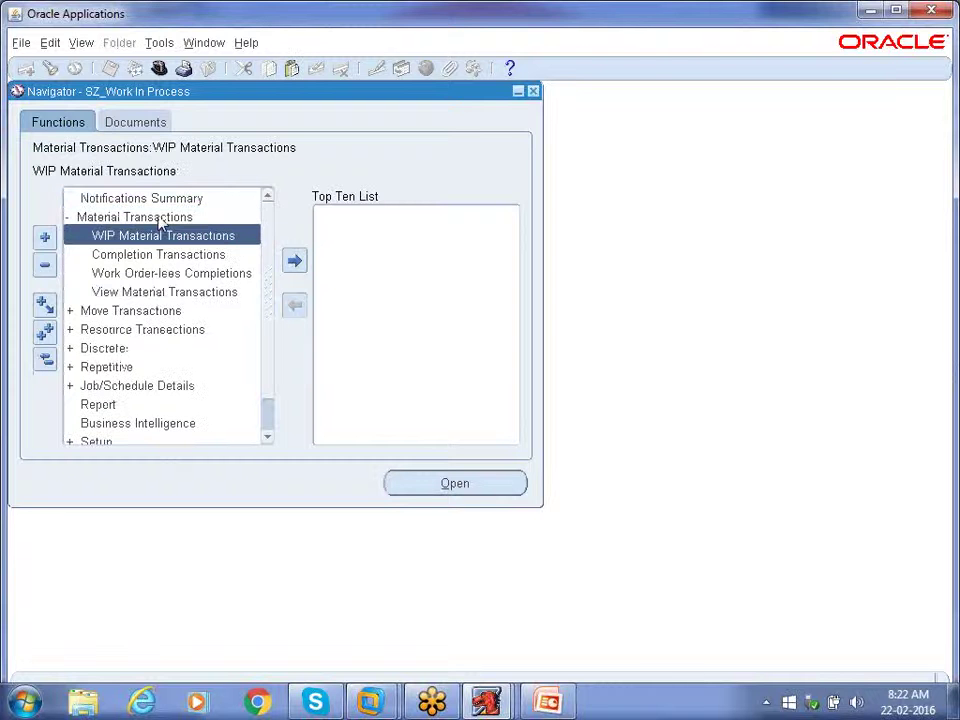
pyautogui.click(168, 254)
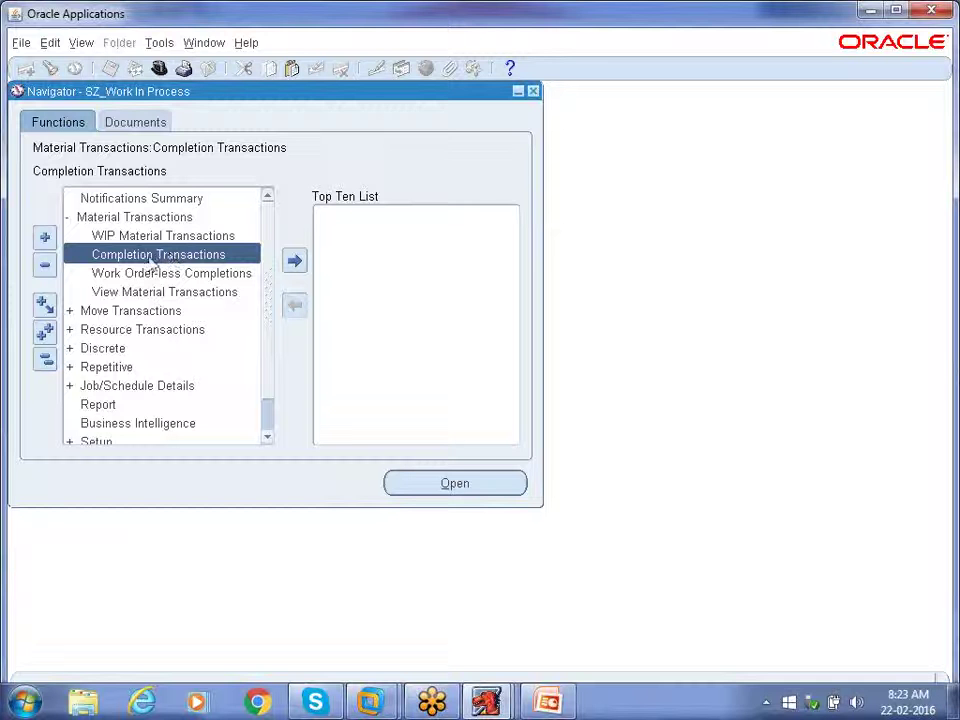
pyautogui.doubleClick(150, 262)
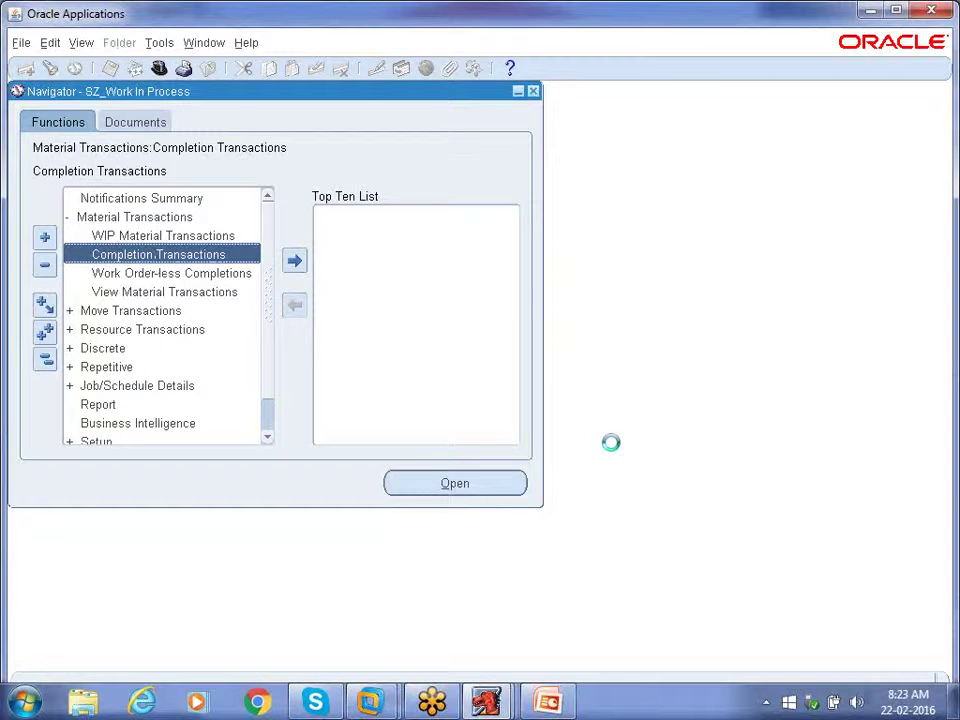
pyautogui.click(231, 216)
pyautogui.write('SZH_1')
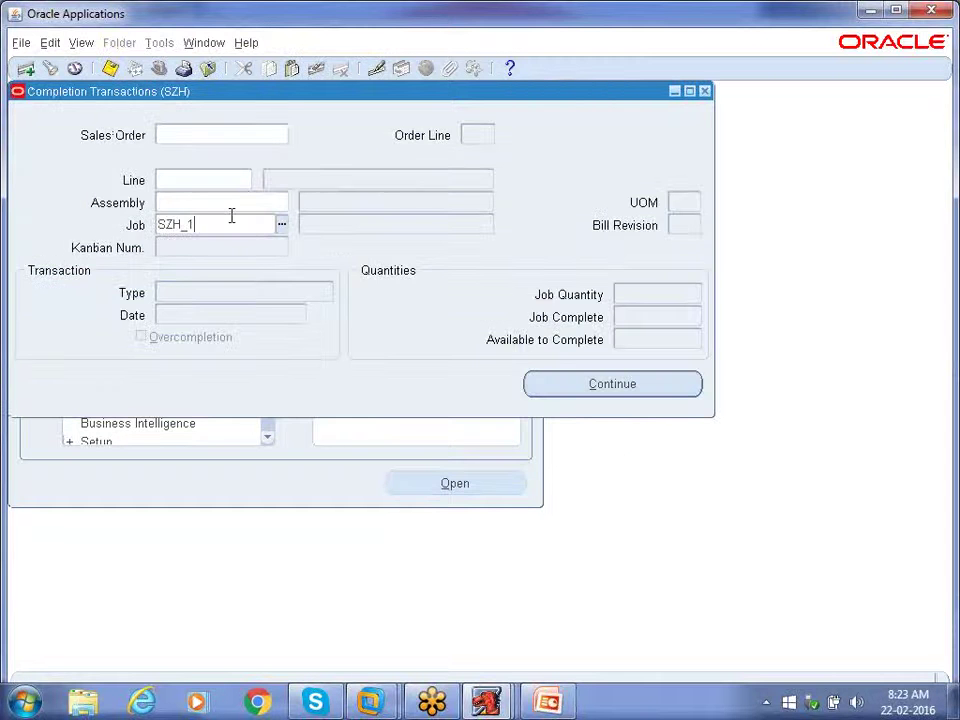
pyautogui.press('Tab')
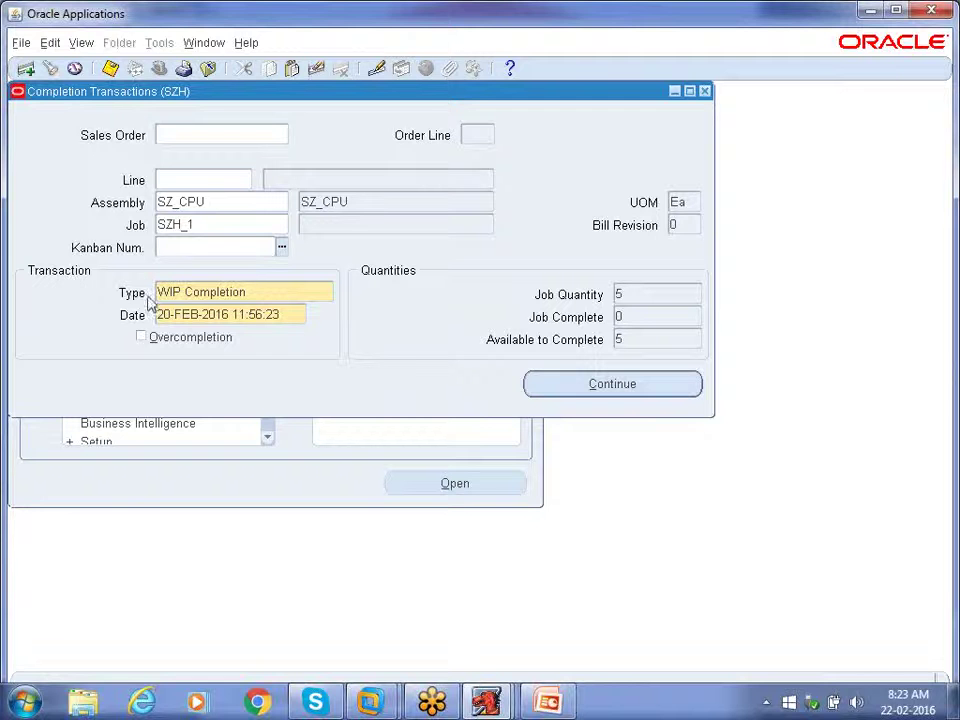
# Step: Check the transaction type and job quantities, continue to the WIP completion lines and choose SZH_FG SI as the subinventory
pyautogui.click(259, 293)
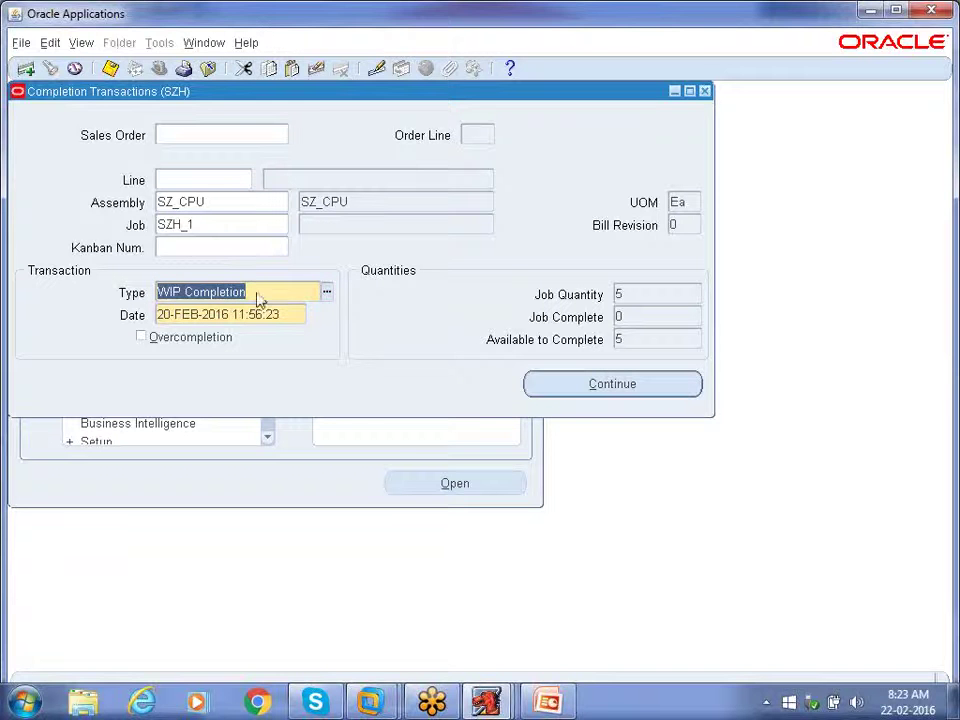
pyautogui.click(630, 295)
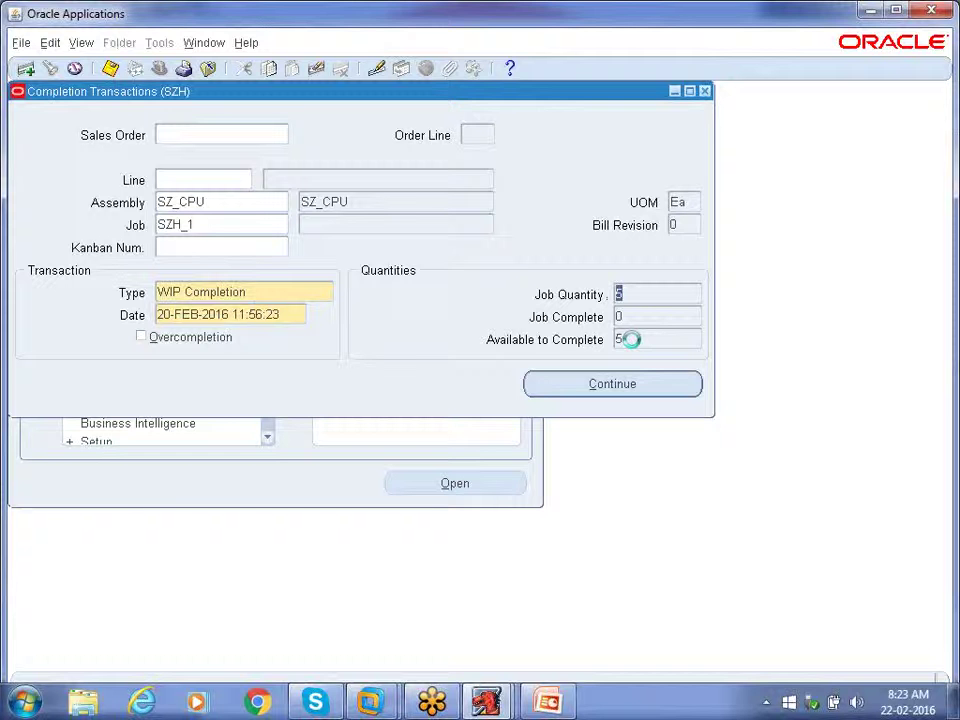
pyautogui.click(636, 339)
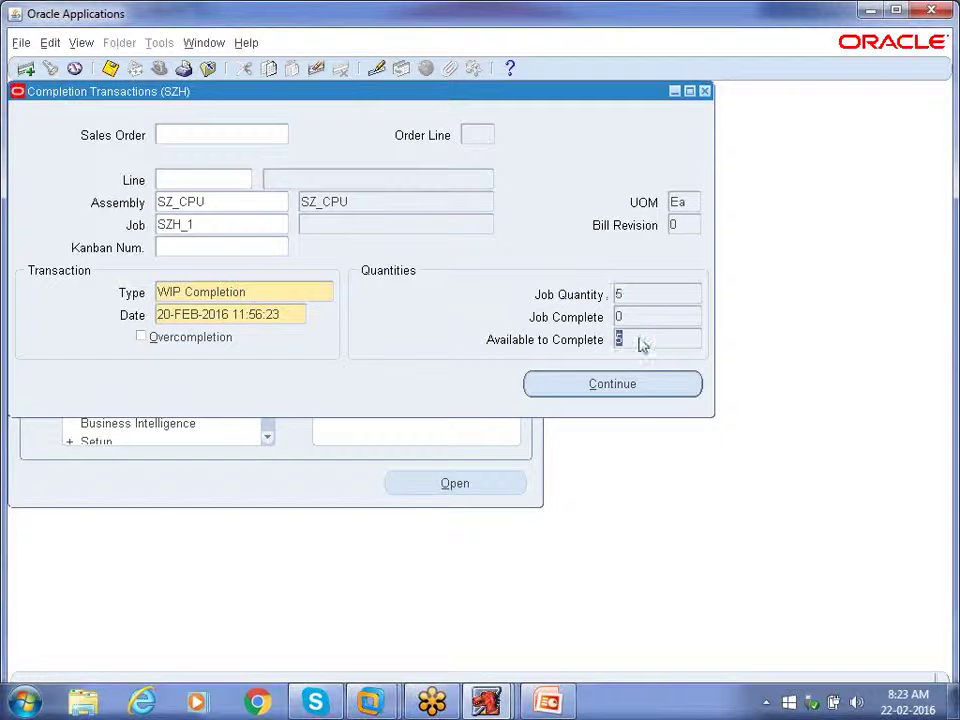
pyautogui.click(616, 390)
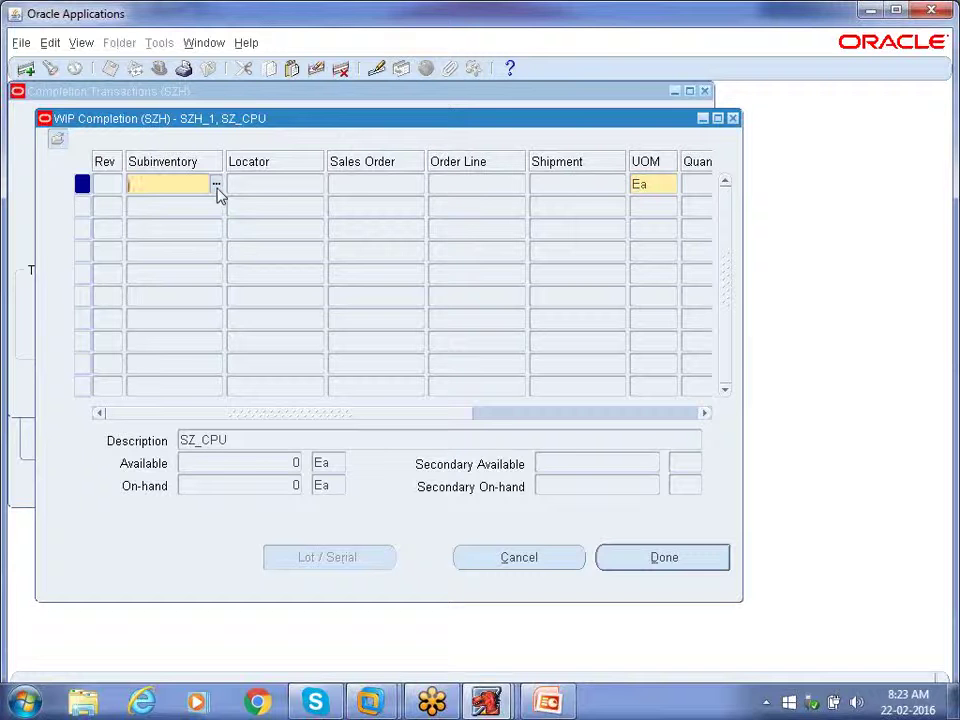
pyautogui.click(216, 187)
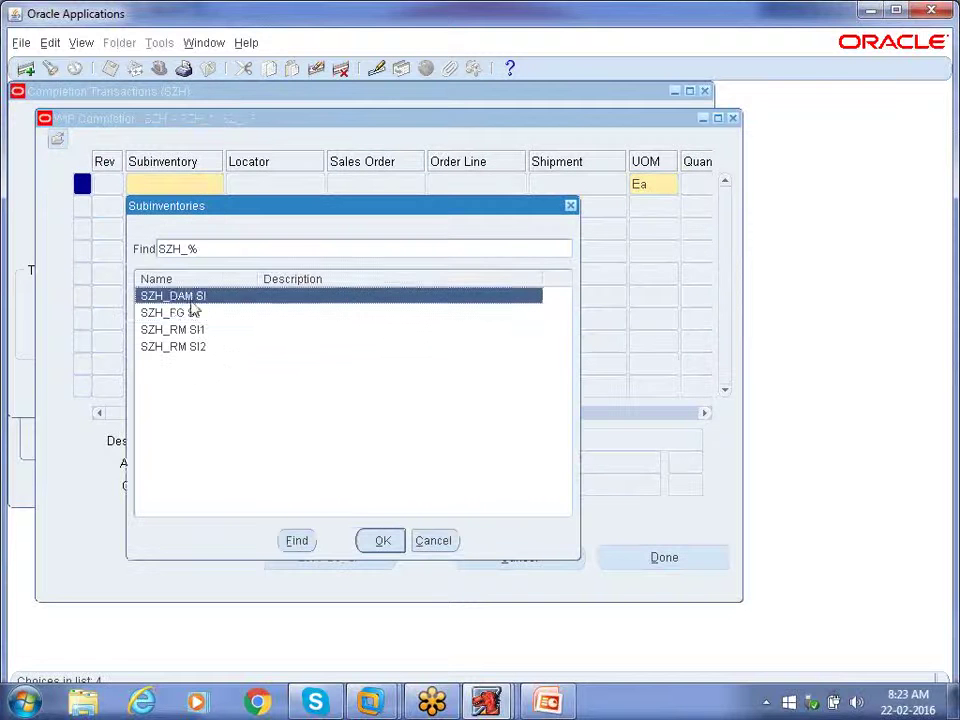
pyautogui.click(193, 314)
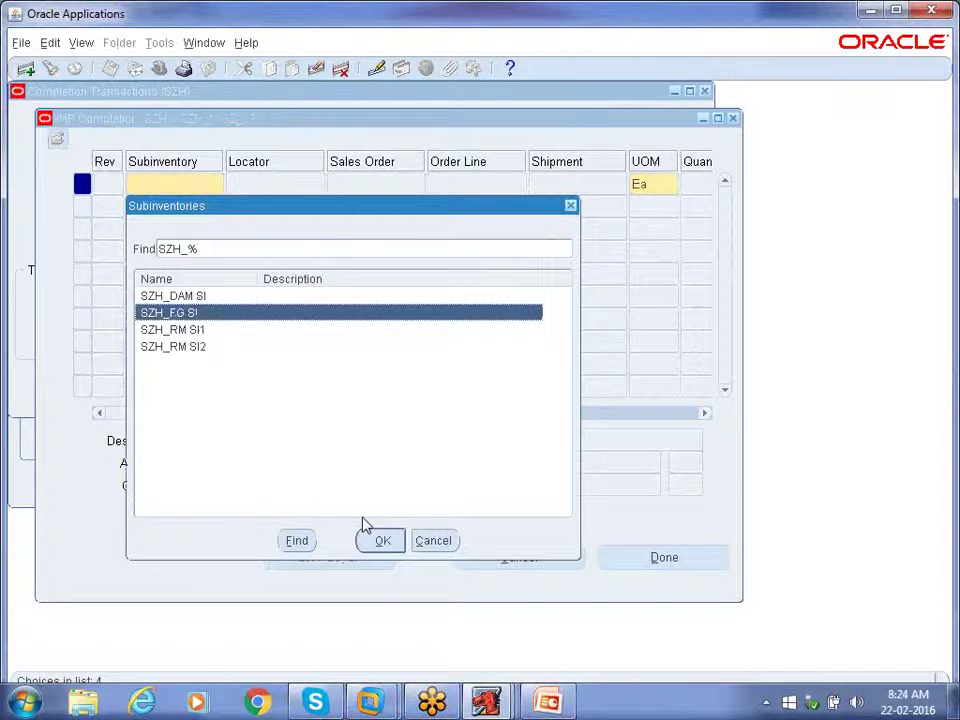
pyautogui.click(381, 541)
pyautogui.press('Tab')
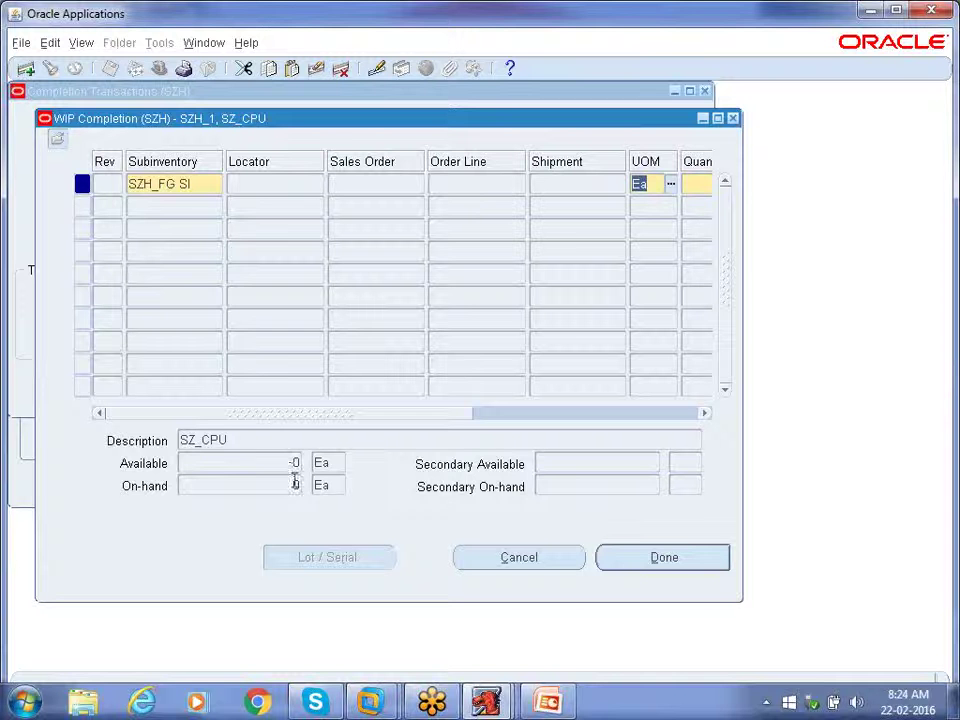
# Step: Enter a completion quantity of 5, process the WIP completion and close the Completion Transactions form
pyautogui.click(705, 414)
pyautogui.click(705, 414)
pyautogui.click(666, 192)
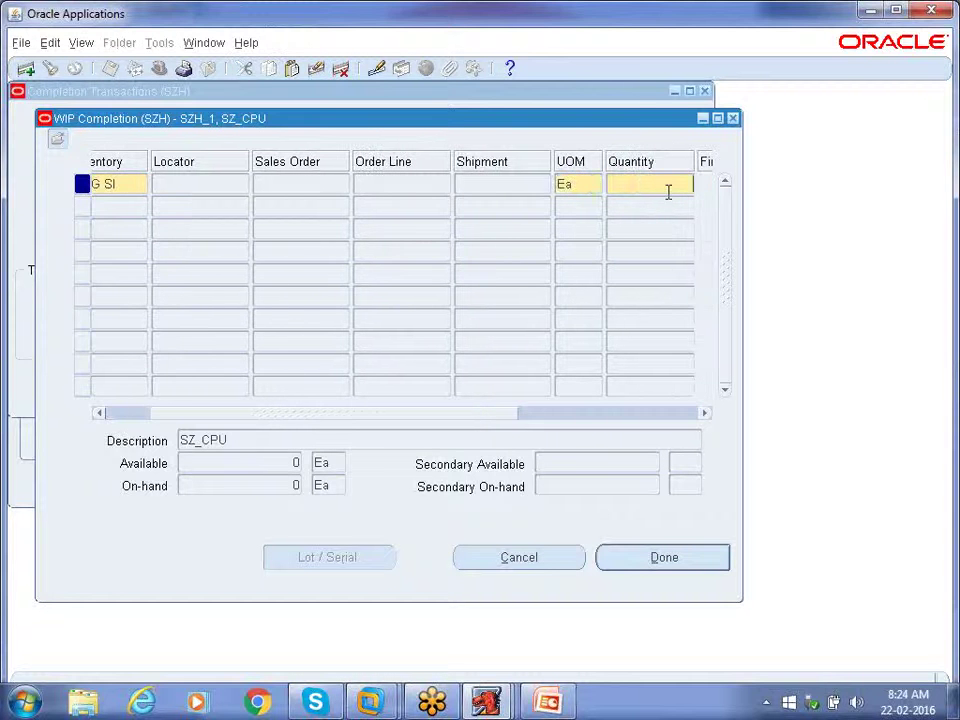
pyautogui.write('5')
pyautogui.click(683, 565)
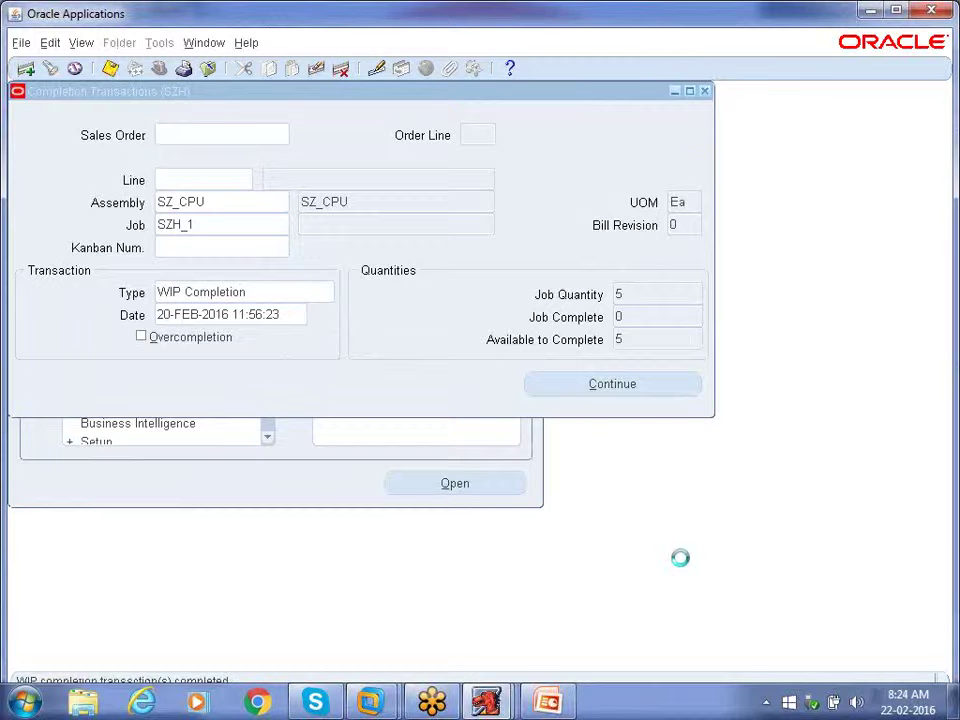
pyautogui.click(705, 91)
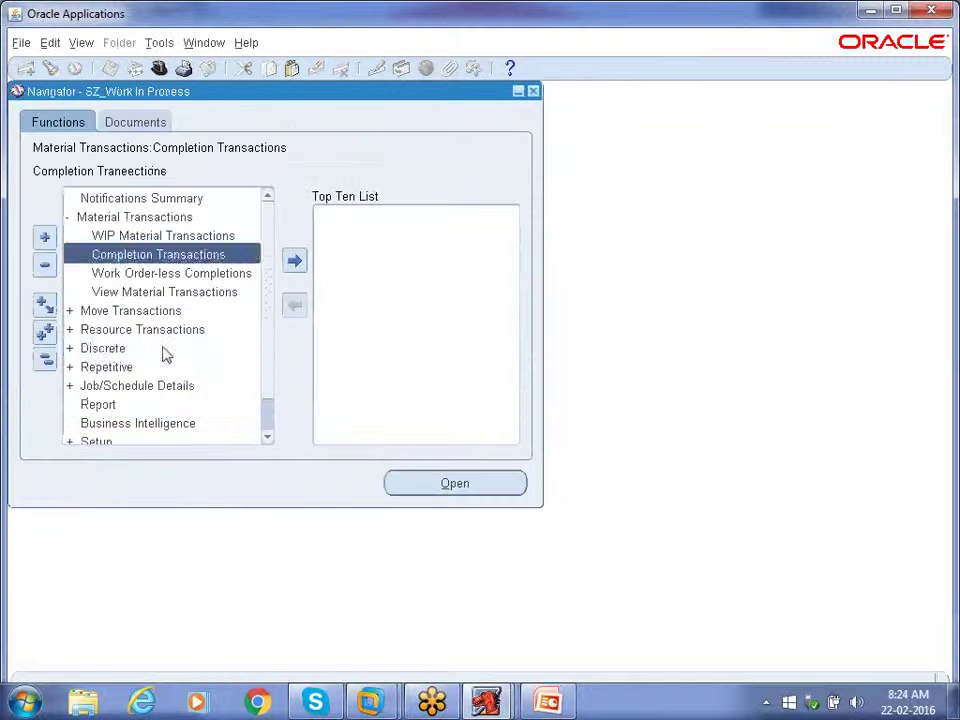
# Step: Reopen the Discrete Jobs search and look up job SZH_1 after its completion
pyautogui.doubleClick(95, 350)
pyautogui.click(100, 367)
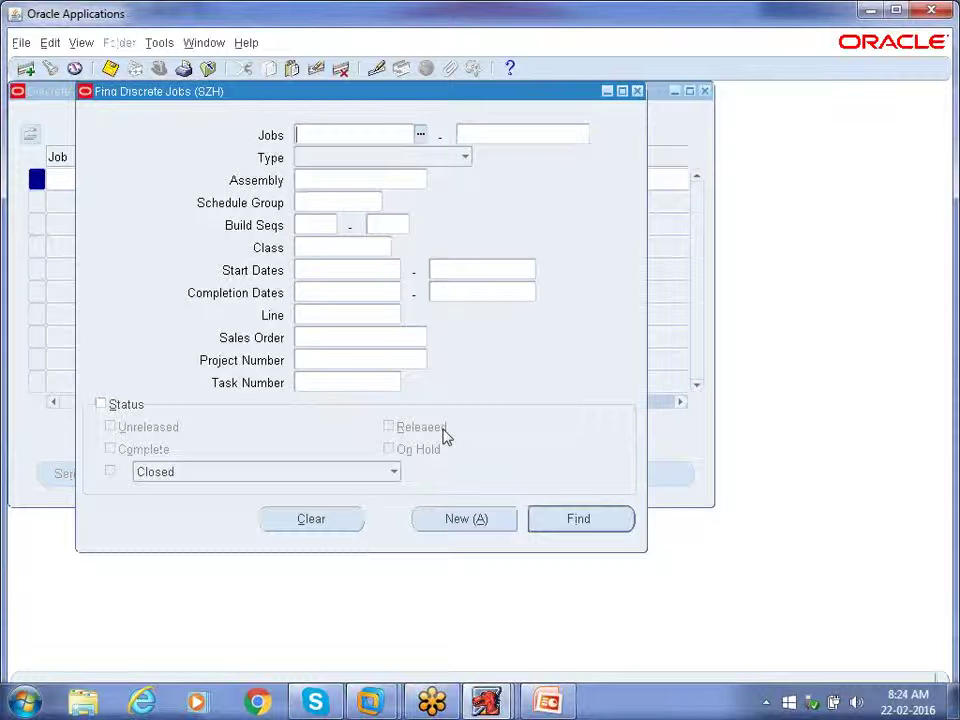
pyautogui.write('SZH_1')
pyautogui.press('Return')
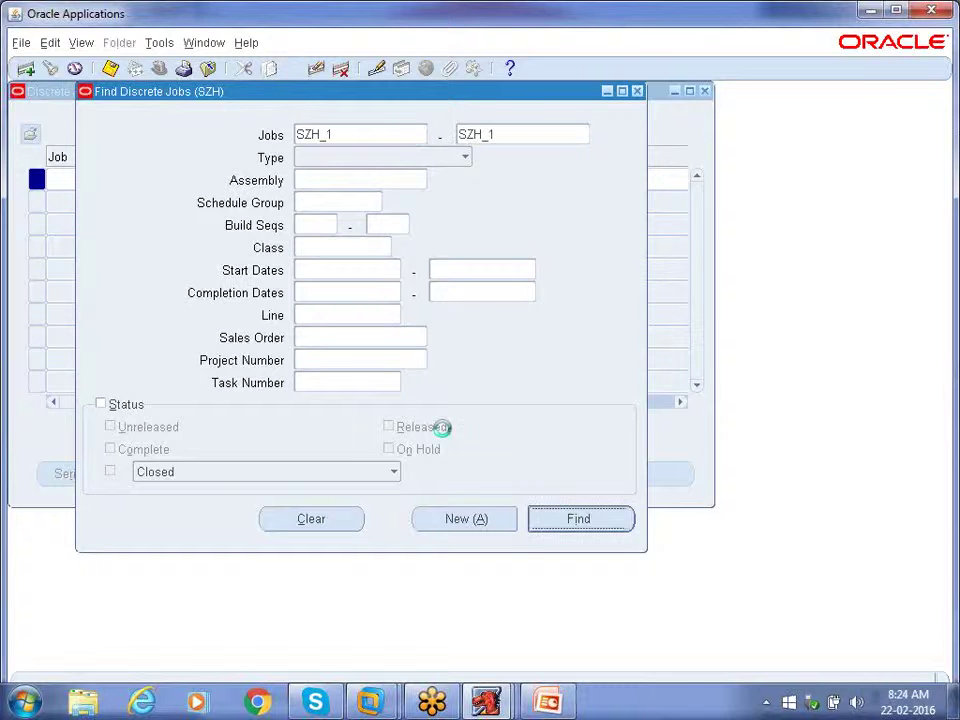
# Step: Review the operation quantities of job SZH_1 for operations 10 and 20, and close the Discrete Jobs forms
pyautogui.click(527, 558)
pyautogui.click(175, 291)
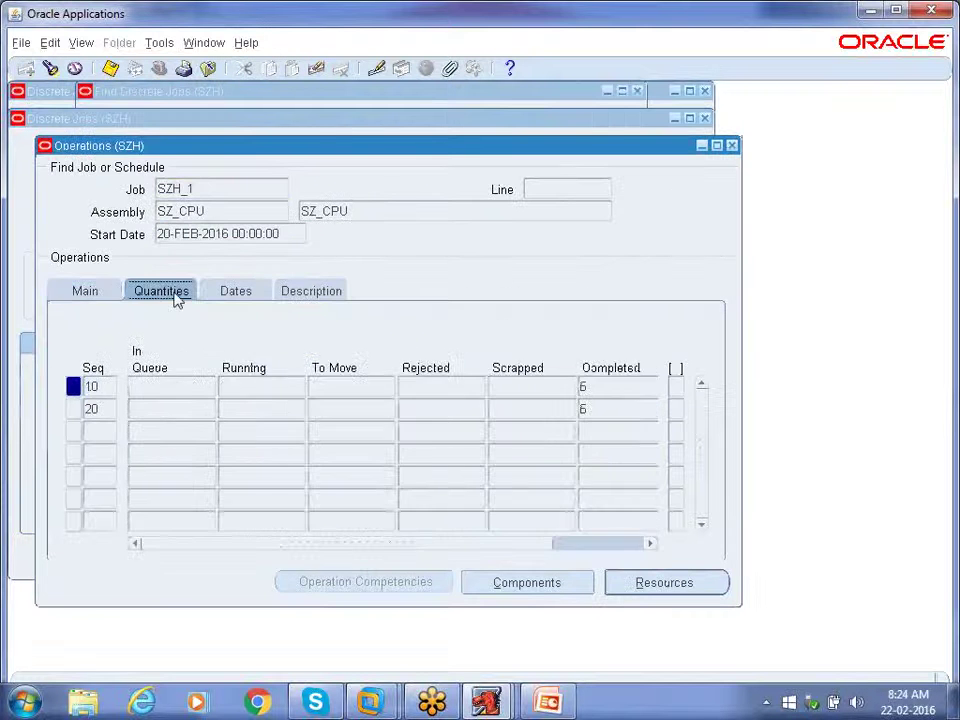
pyautogui.click(348, 409)
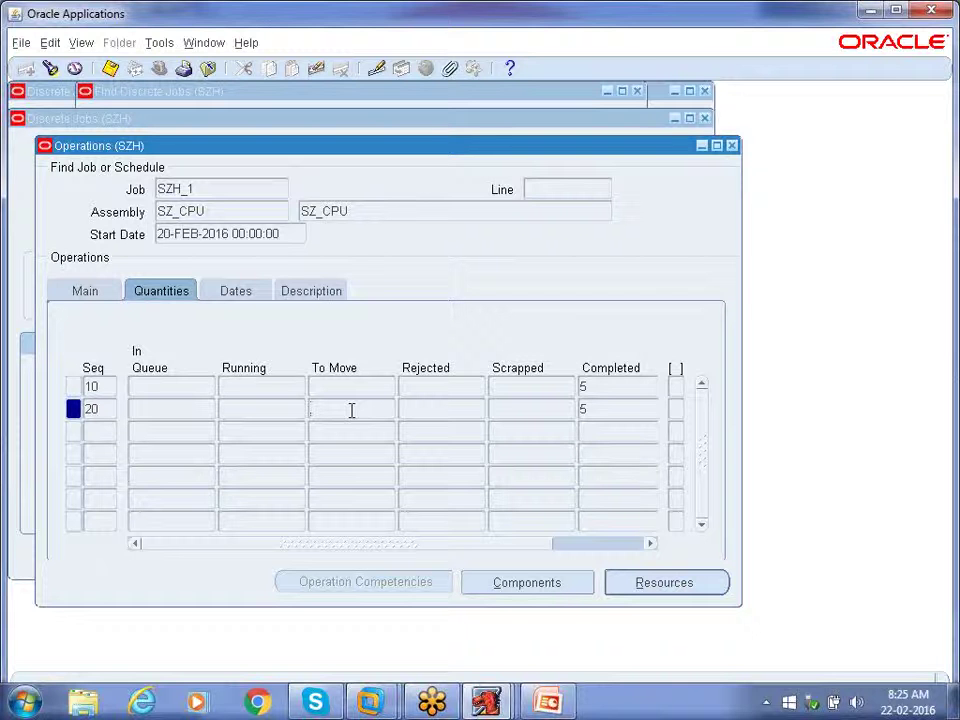
pyautogui.click(732, 146)
pyautogui.click(706, 91)
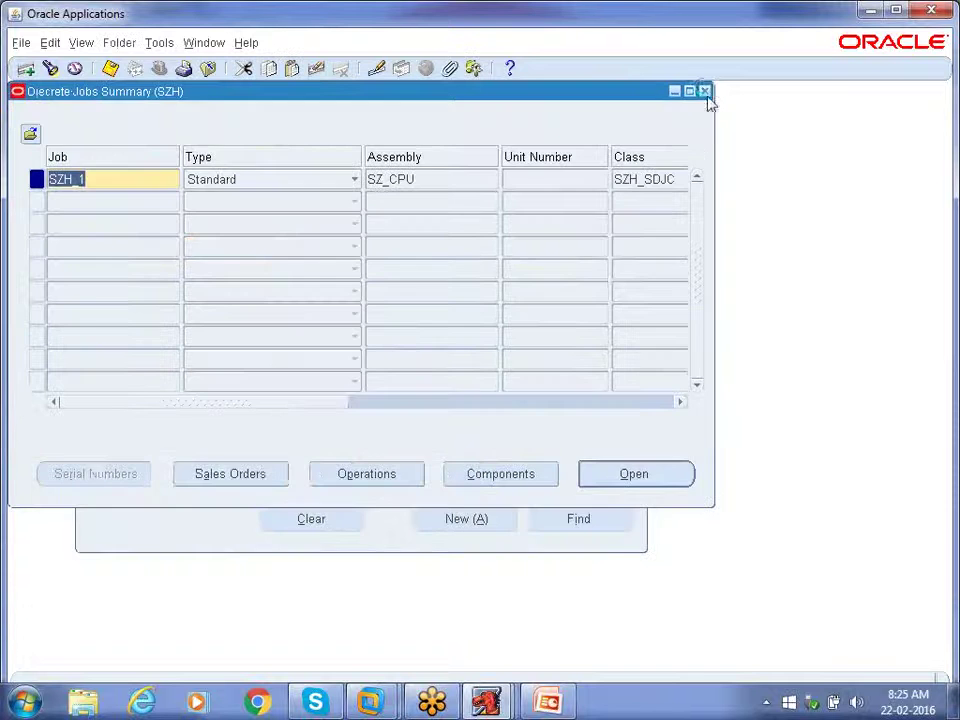
pyautogui.click(706, 91)
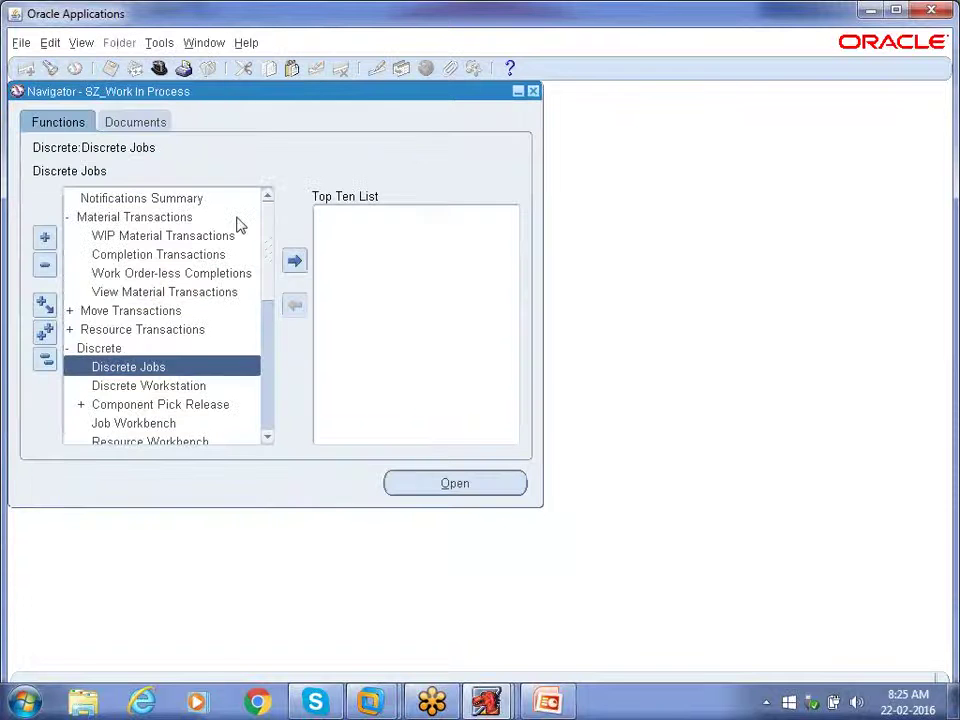
# Step: Collapse the Work in Process function list and switch to the SZ_Inventory responsibility
pyautogui.click(44, 359)
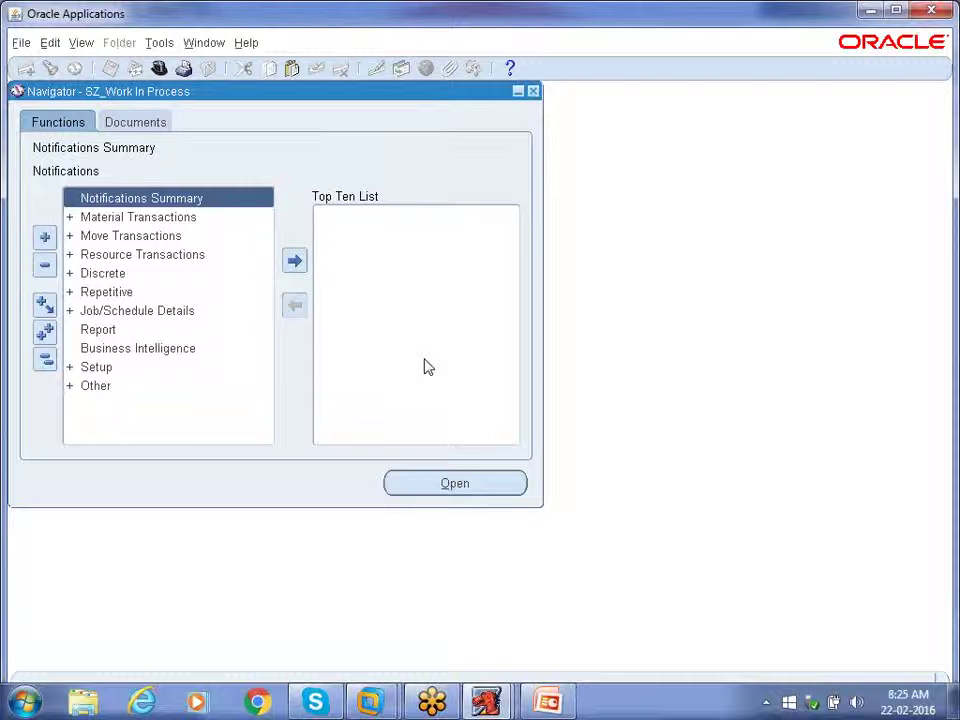
pyautogui.click(159, 70)
pyautogui.press('Down')
pyautogui.press('Down')
pyautogui.press('Down')
pyautogui.press('Down')
pyautogui.press('Down')
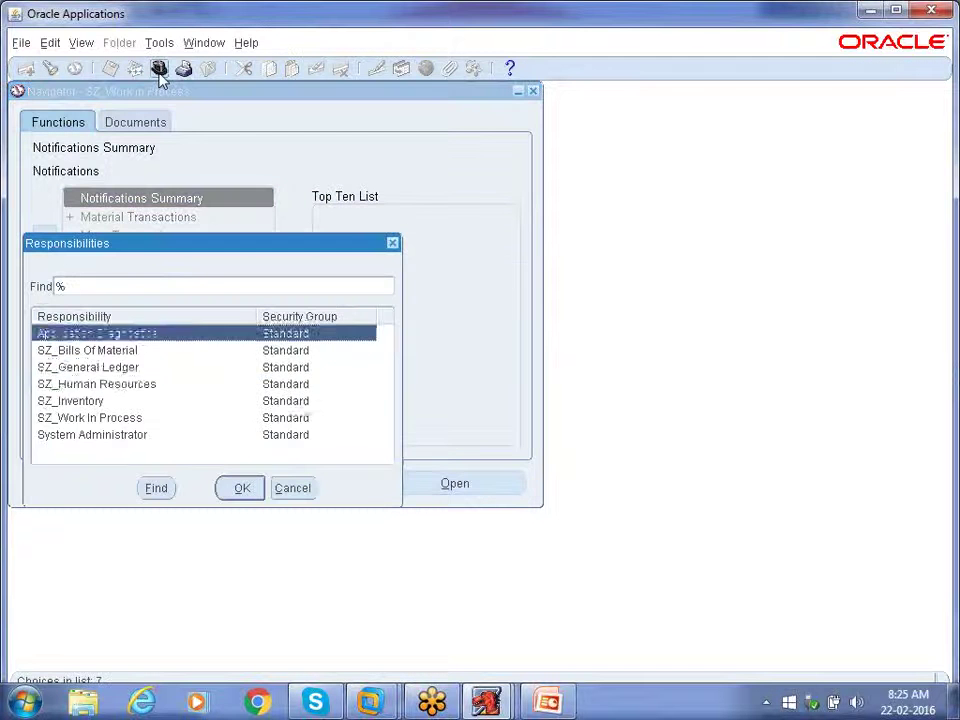
pyautogui.press('Return')
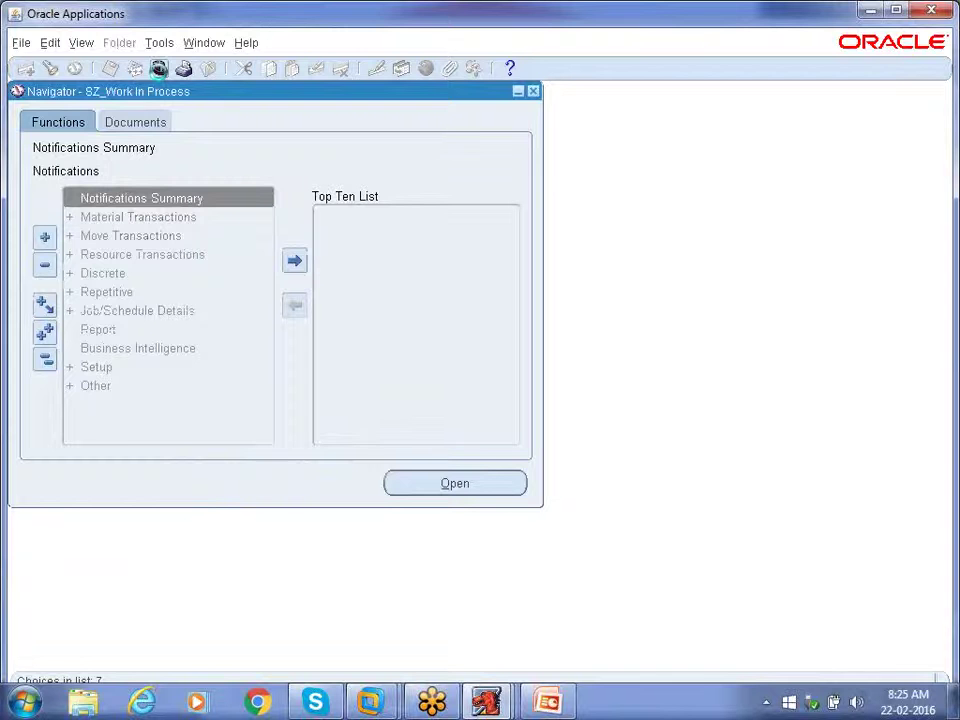
# Step: Open the On-hand Quantity function under On-hand, Availability and choose SZH as the organization
pyautogui.press('Down')
pyautogui.press('Down')
pyautogui.press('Return')
pyautogui.press('Down')
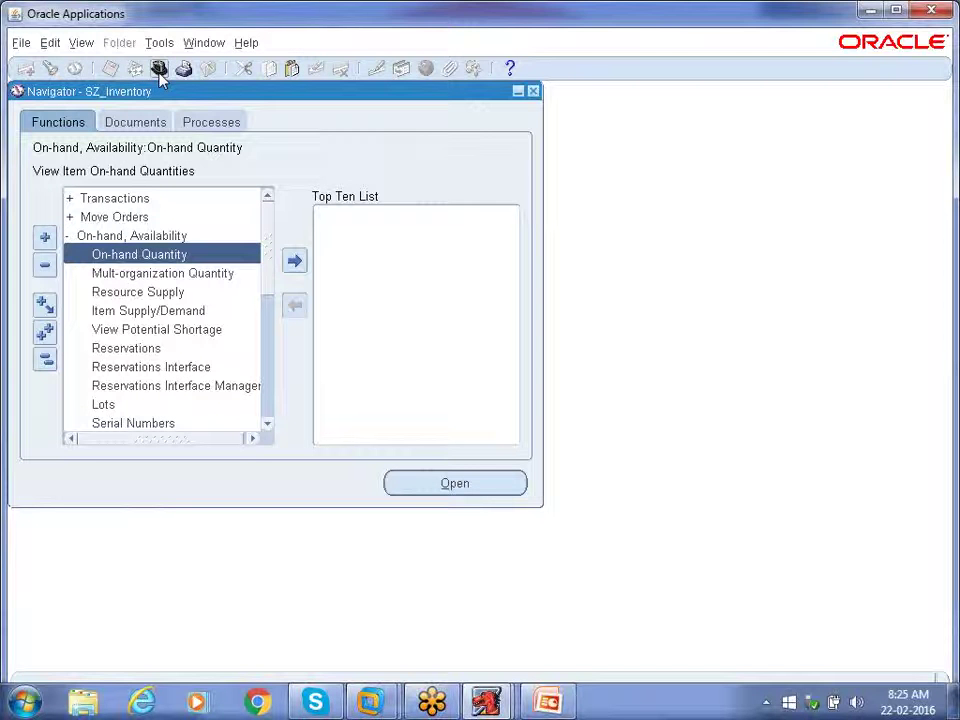
pyautogui.press('Return')
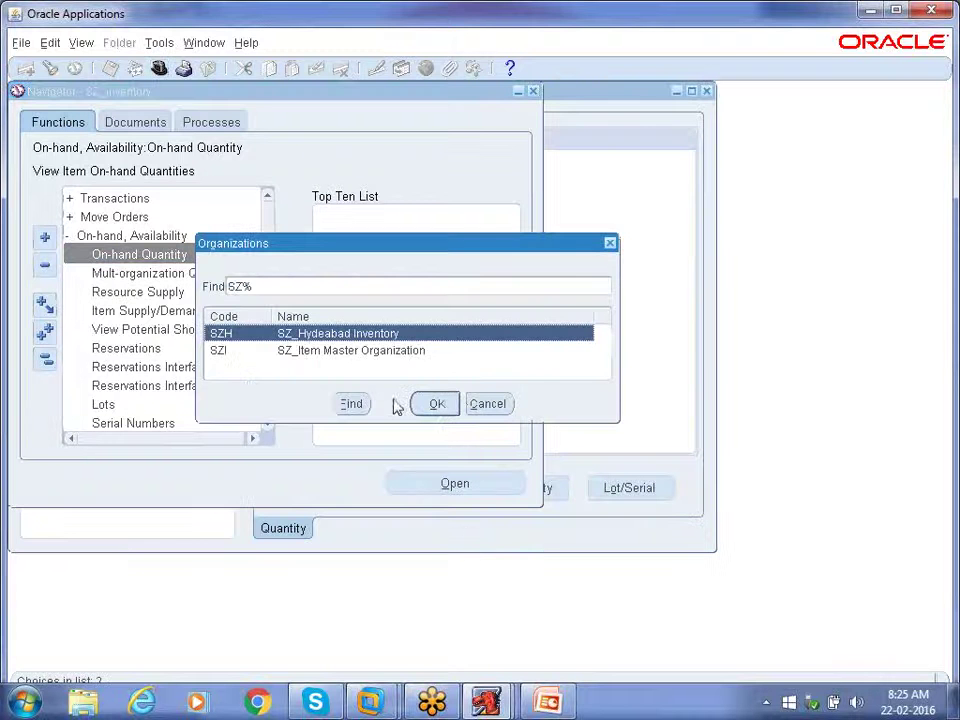
pyautogui.click(439, 405)
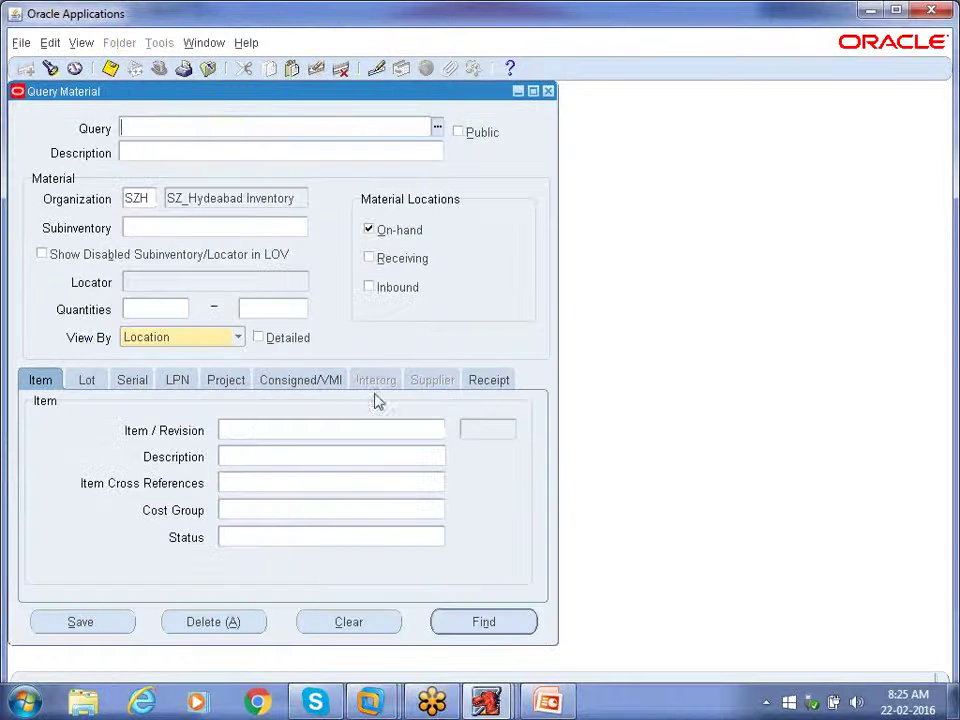
# Step: Query on-hand material for item SZ_CPU in organization SZH and check its on-hand quantity
pyautogui.click(265, 433)
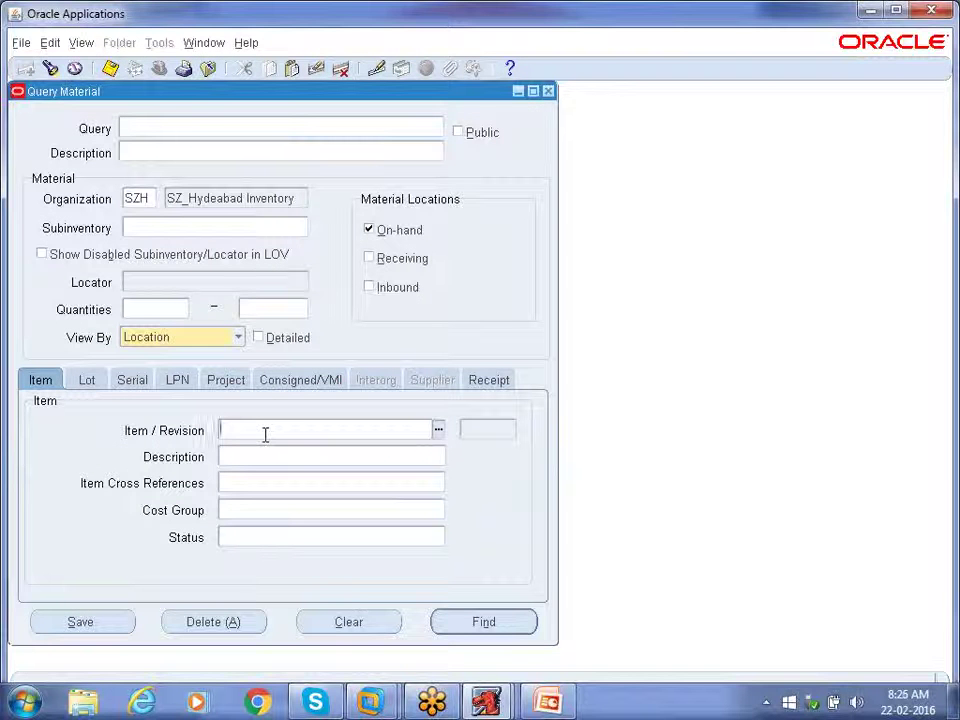
pyautogui.write('SZ_CPU')
pyautogui.press('Tab')
pyautogui.press('Return')
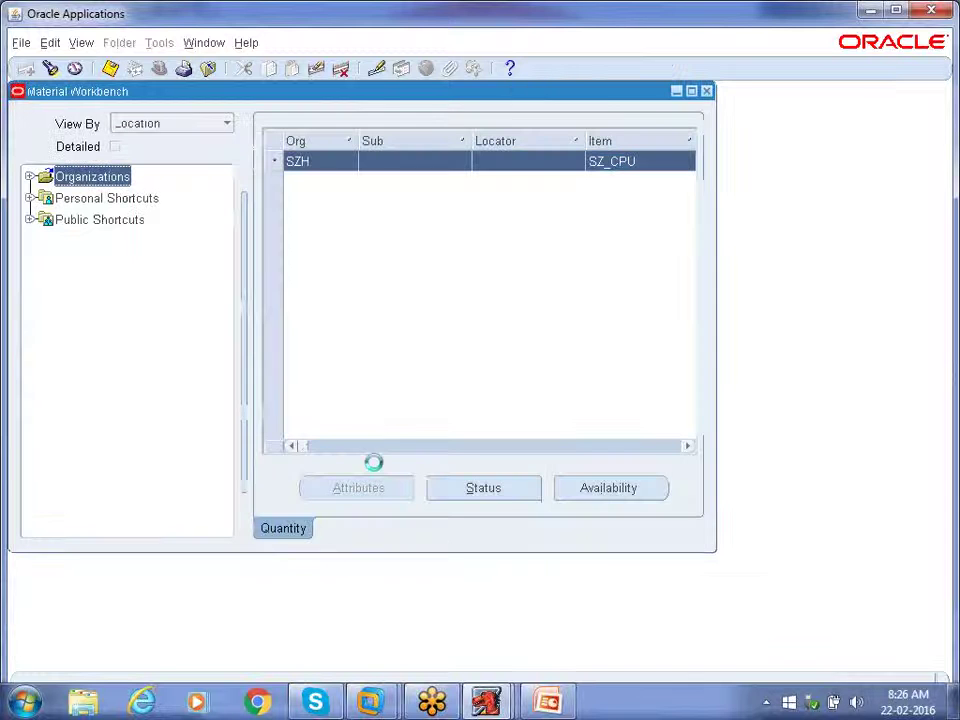
pyautogui.click(687, 445)
pyautogui.click(687, 445)
pyautogui.click(687, 445)
pyautogui.click(632, 166)
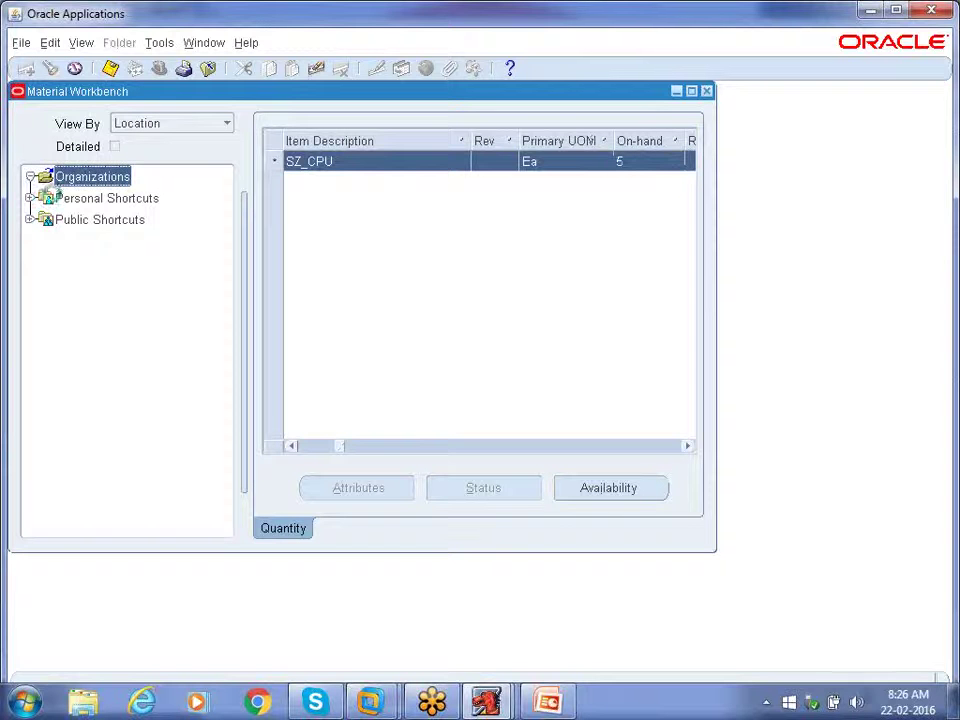
# Step: Expand the organization SZH on-hand tree and select the SZH_FG SI subinventory holding SZ_CPU
pyautogui.click(30, 176)
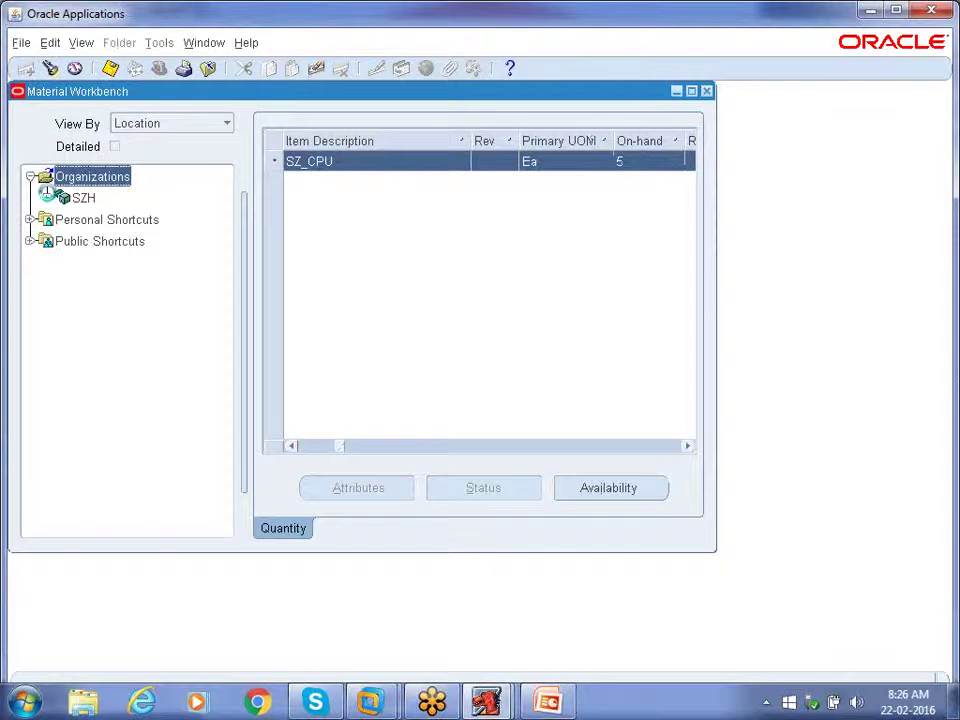
pyautogui.click(46, 197)
pyautogui.click(63, 219)
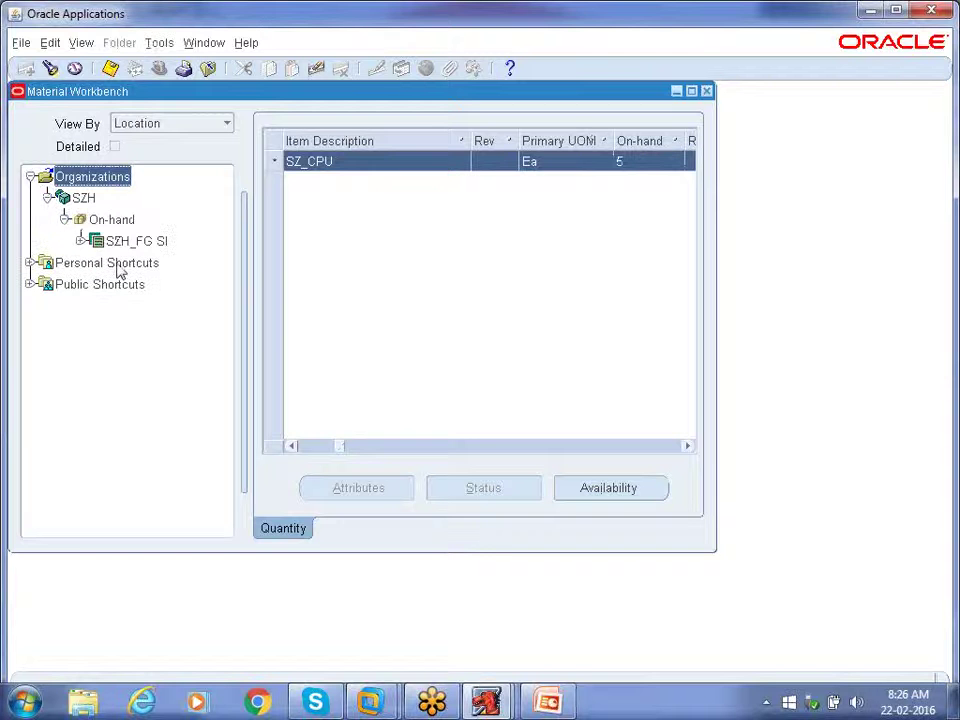
pyautogui.click(128, 241)
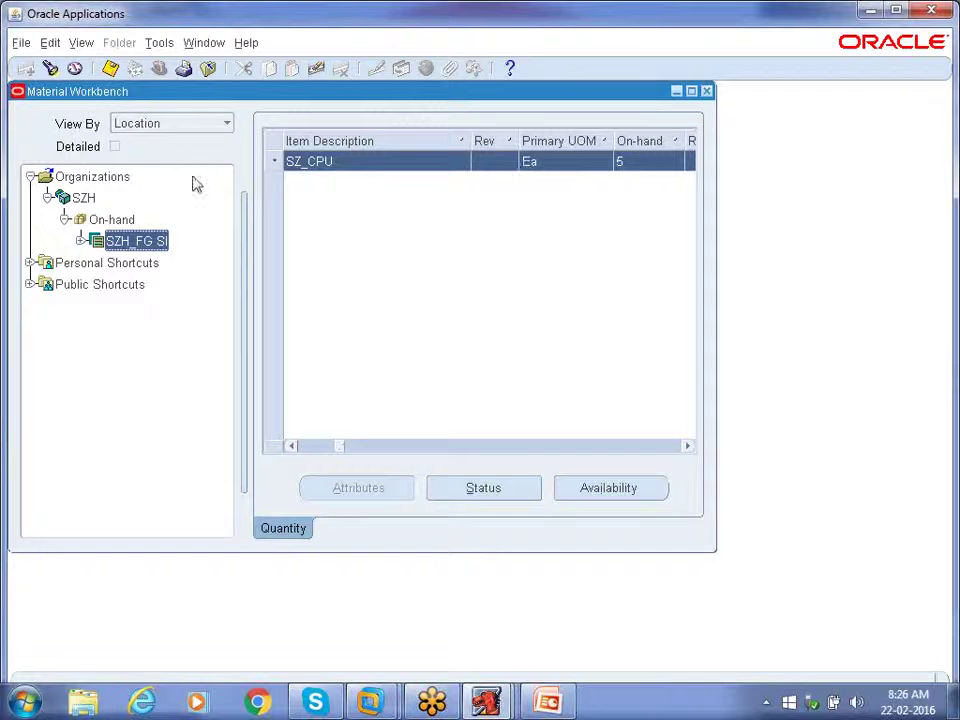
# Step: Query on-hand material for component SZ_HD, check its on-hand quantity and close the Material Workbench
pyautogui.click(50, 67)
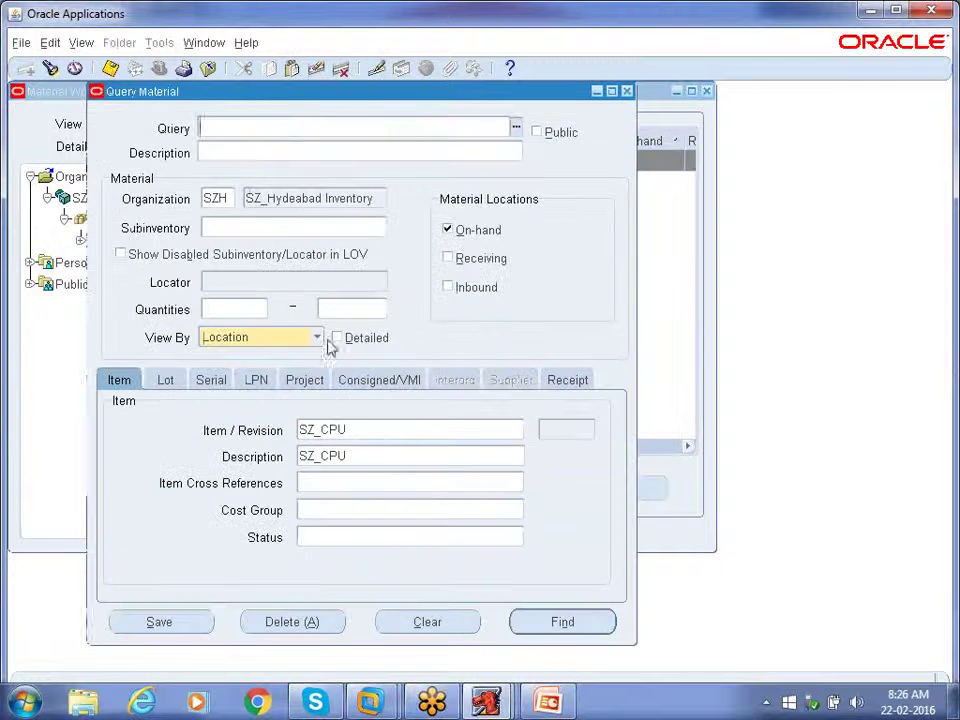
pyautogui.doubleClick(375, 433)
pyautogui.write('SZ_')
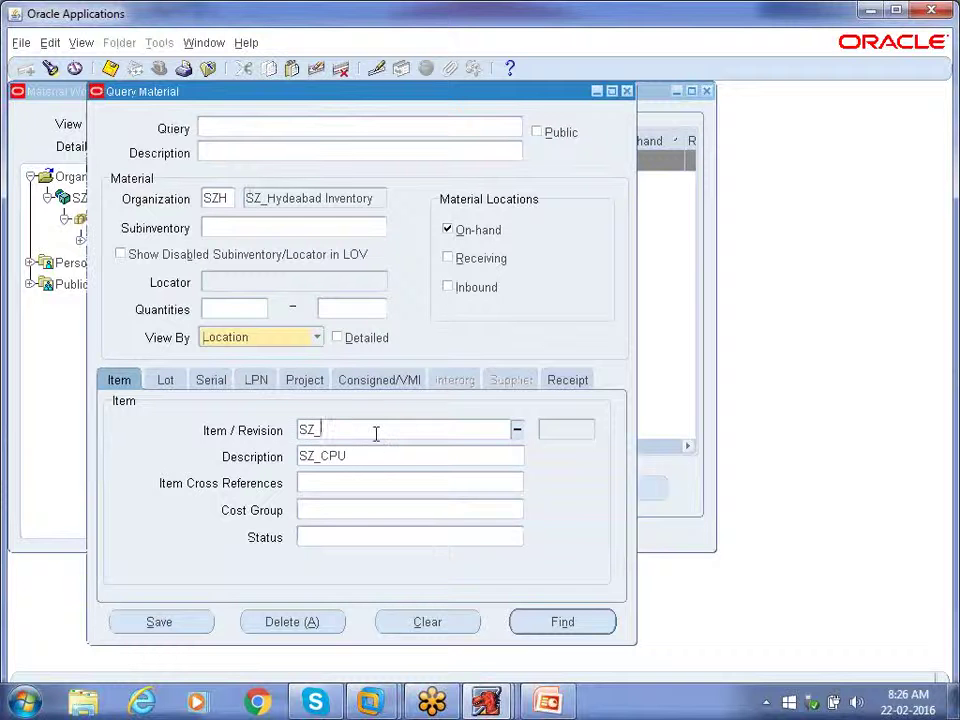
pyautogui.write('HD')
pyautogui.press('Return')
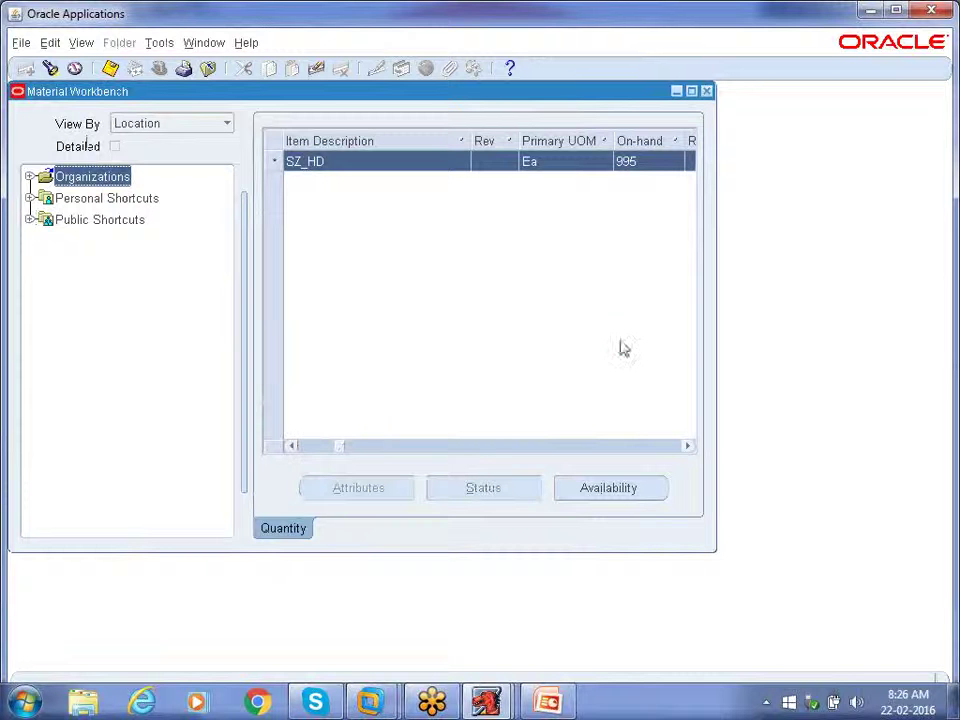
pyautogui.click(630, 164)
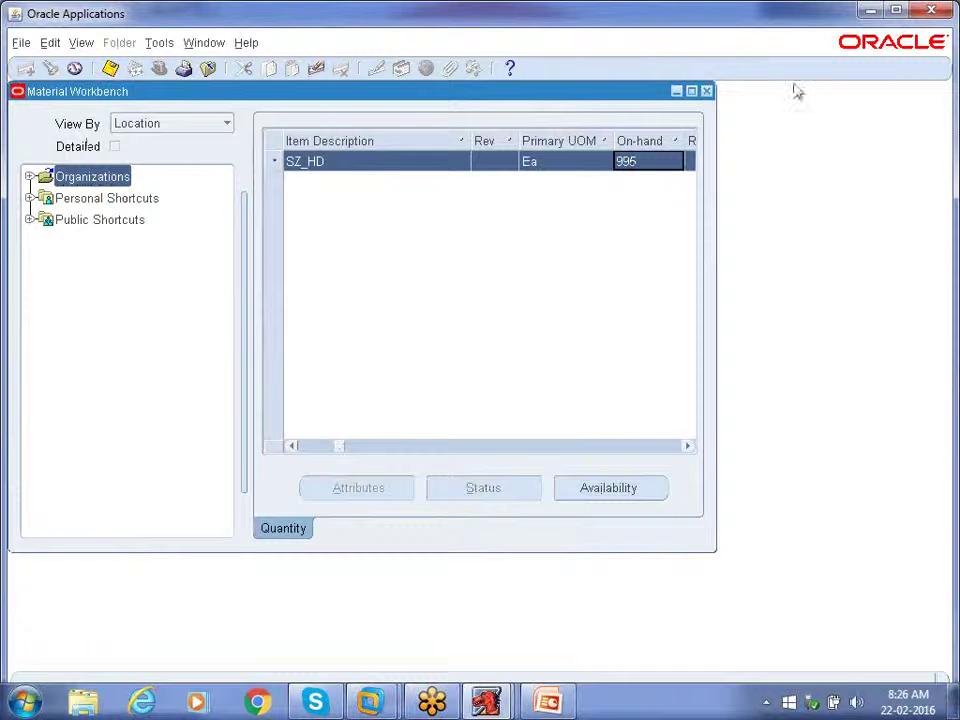
pyautogui.click(707, 92)
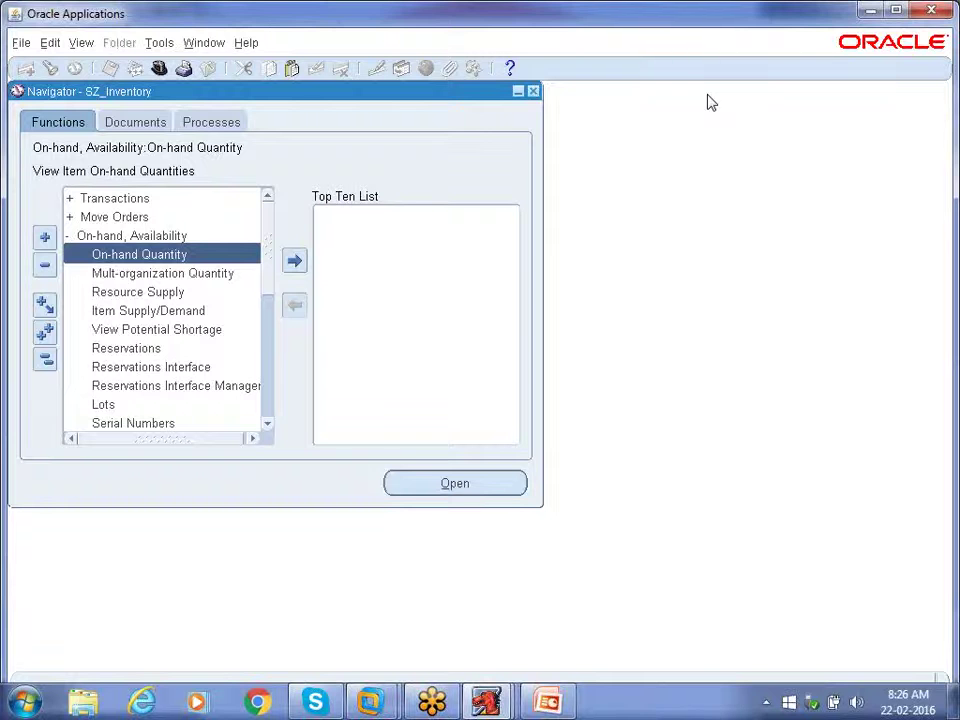
pyautogui.click(843, 36)
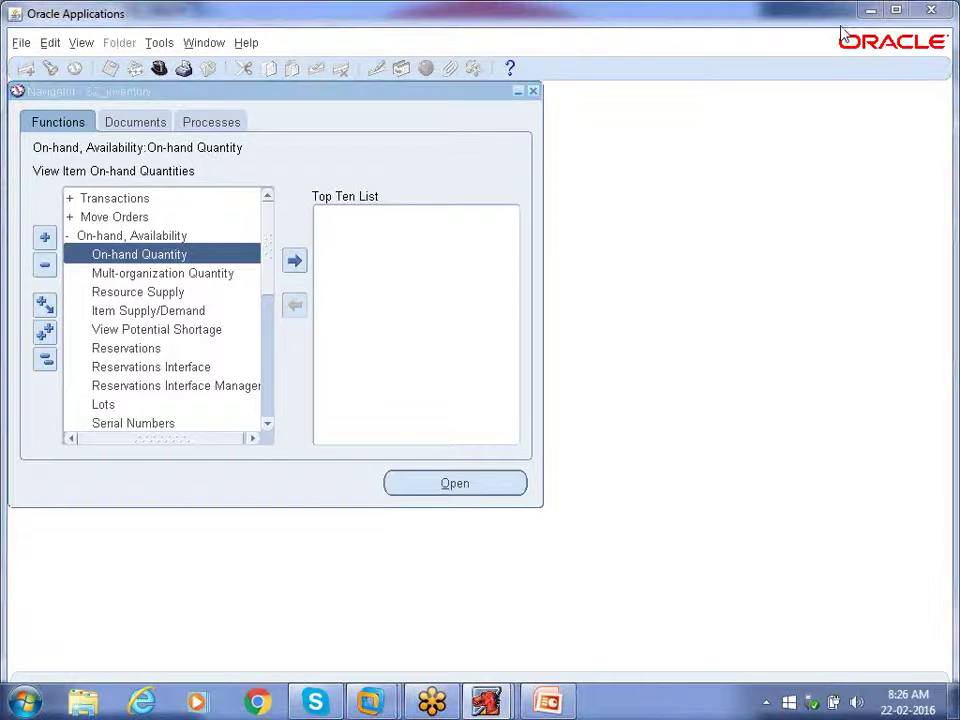